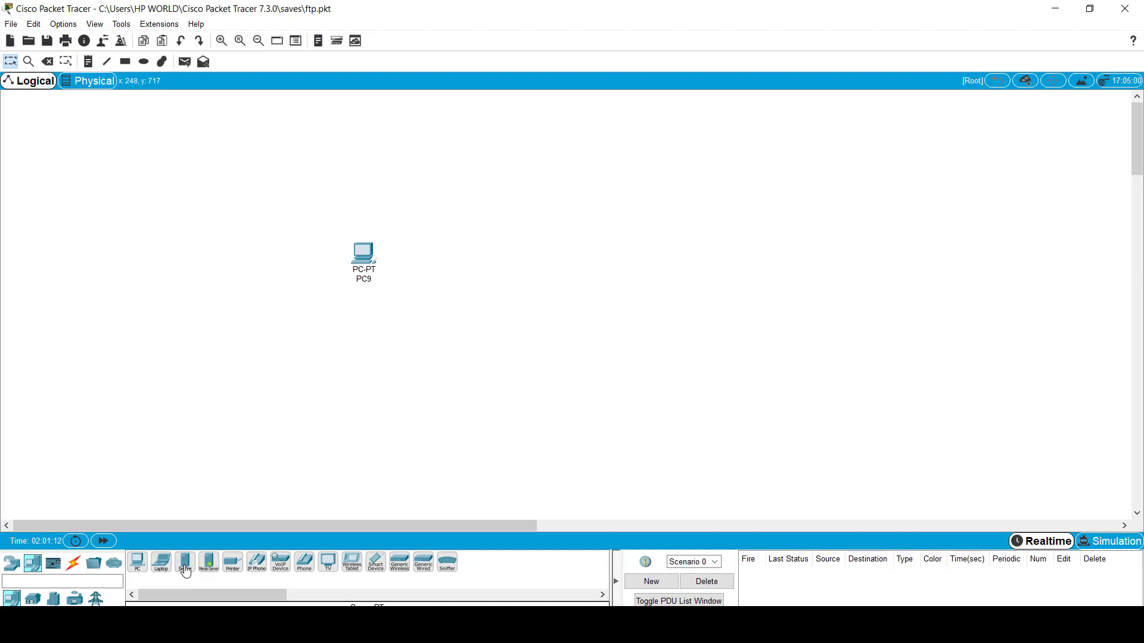
Step: Add a server beside the PC and rename the PC to User and the server to FTP
{"action": "left_click", "coordinate": [186, 563]}
{"action": "left_click", "coordinate": [582, 256]}
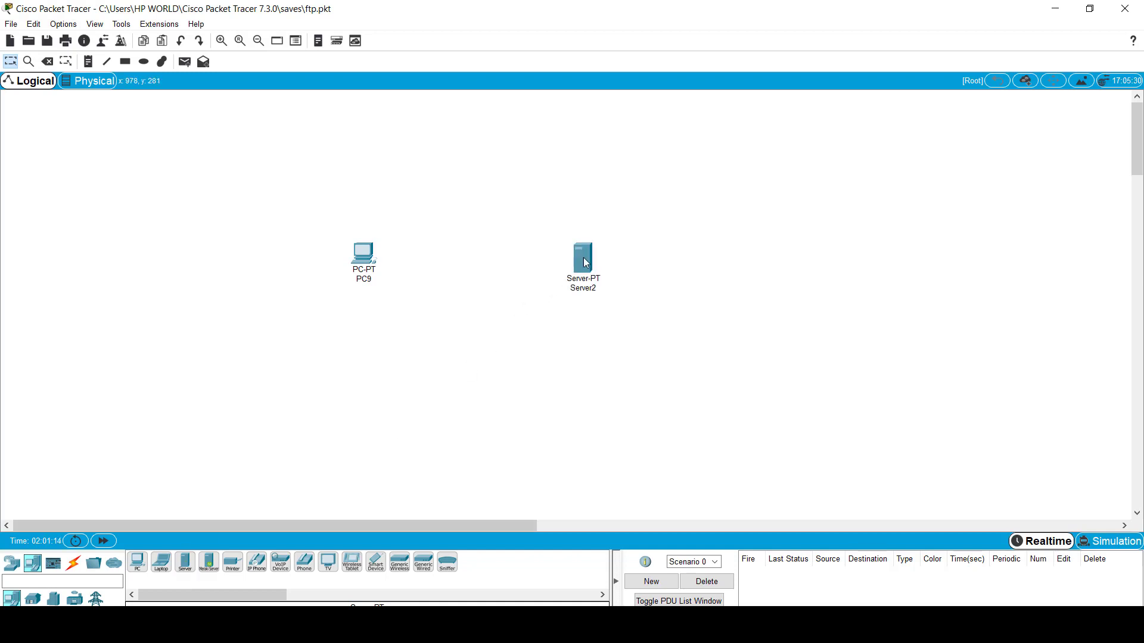
{"action": "left_click", "coordinate": [367, 283]}
{"action": "double_click", "coordinate": [367, 282]}
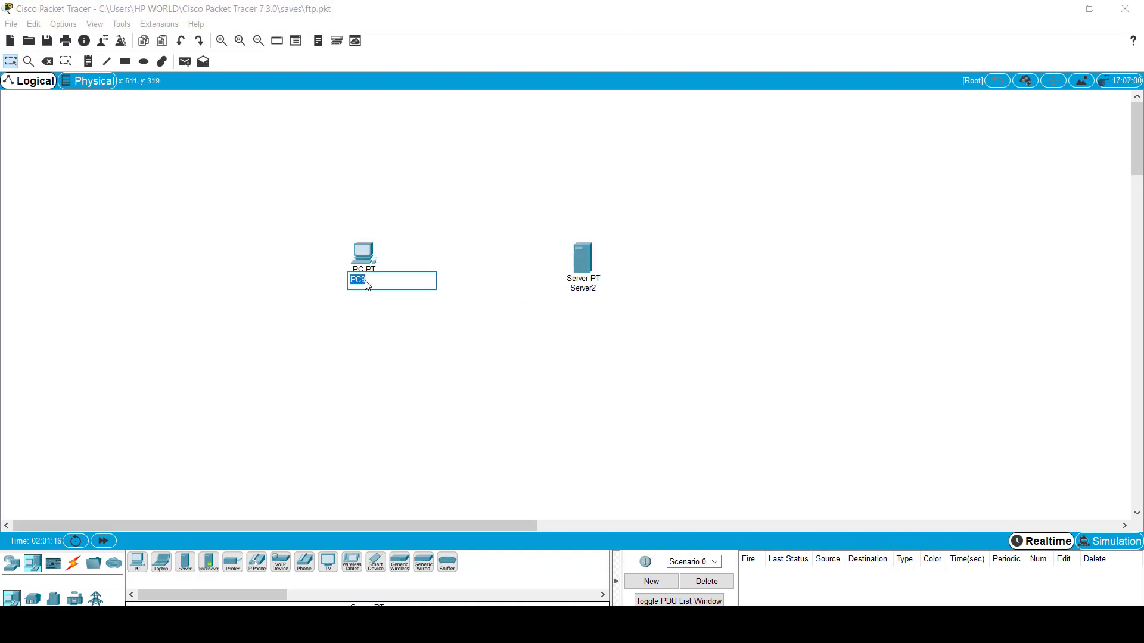
{"action": "type", "text": "User"}
{"action": "left_click", "coordinate": [584, 290]}
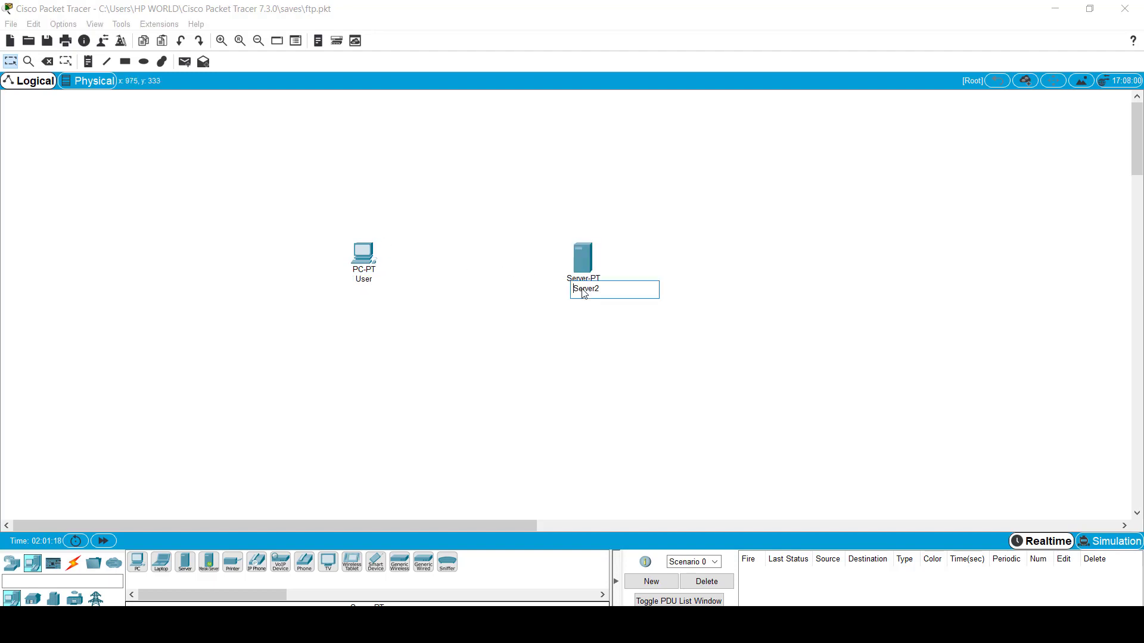
{"action": "double_click", "coordinate": [584, 292]}
{"action": "type", "text": "FTP"}
{"action": "left_click", "coordinate": [415, 316]}
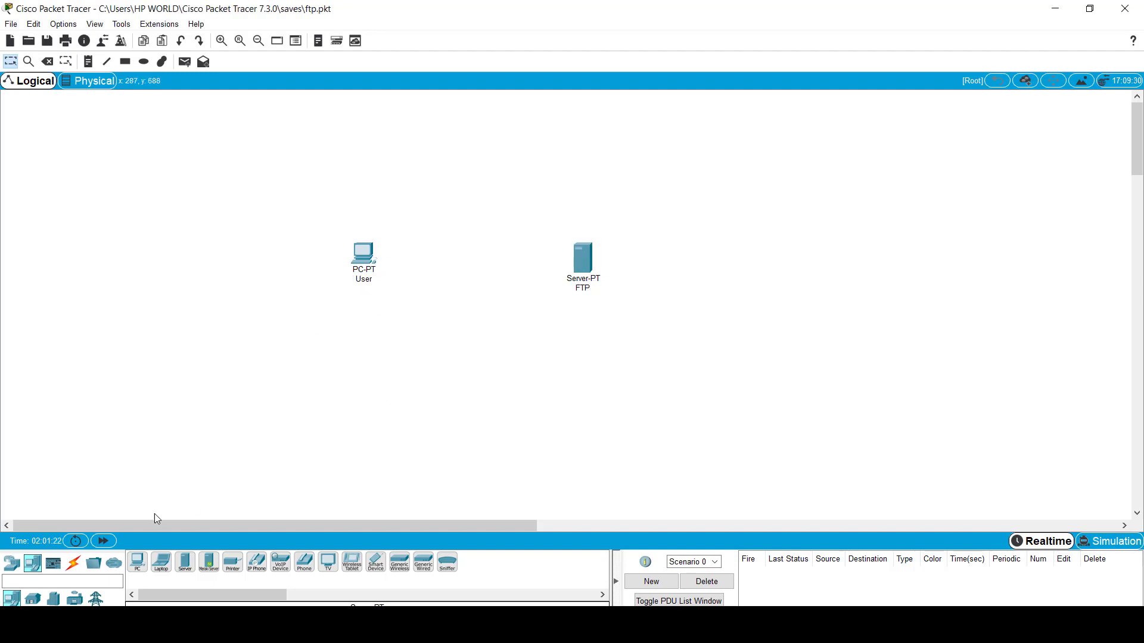
Step: Link the User PC and FTP server with an automatic cable
{"action": "left_click", "coordinate": [70, 566]}
{"action": "left_click", "coordinate": [137, 562]}
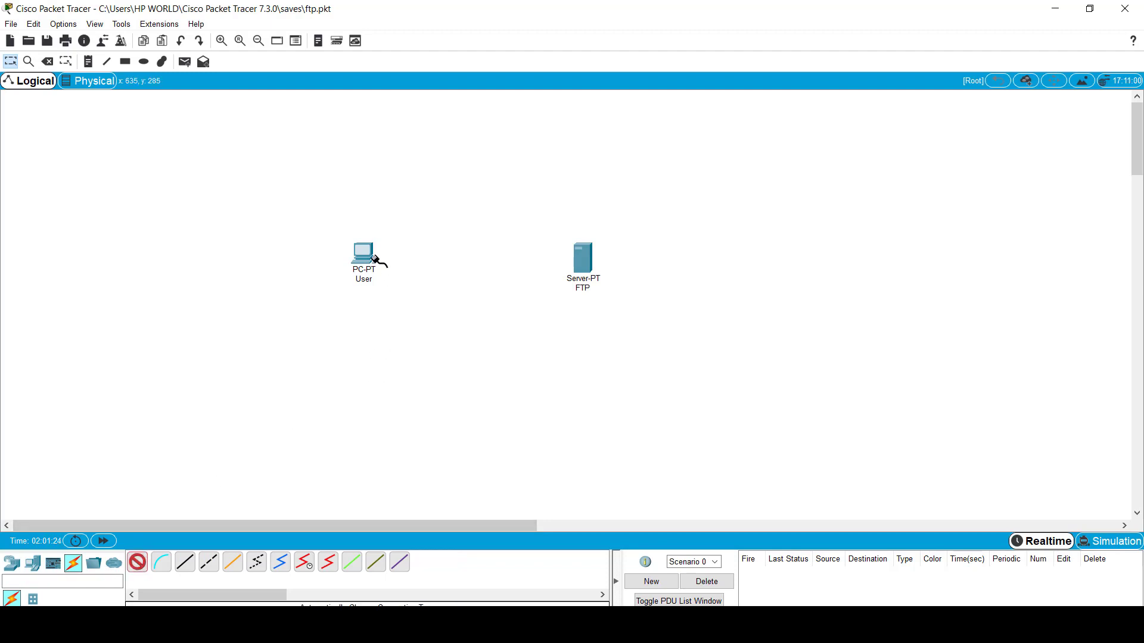
{"action": "left_click", "coordinate": [375, 257]}
{"action": "left_click", "coordinate": [583, 255]}
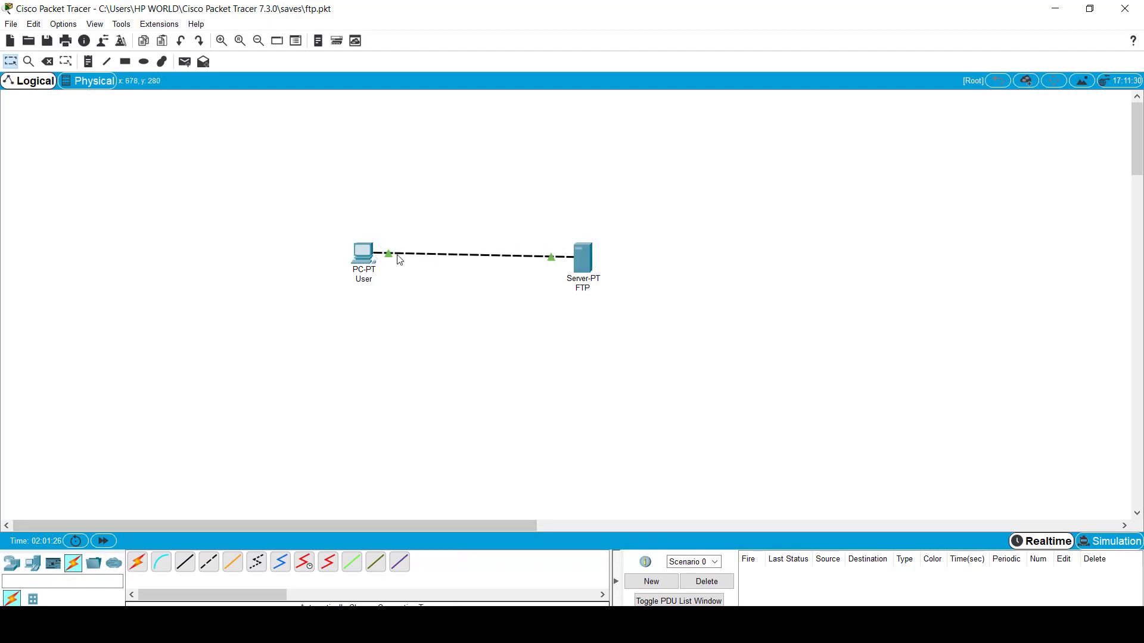
{"action": "left_click_drag", "start_coordinate": [367, 254], "coordinate": [366, 257]}
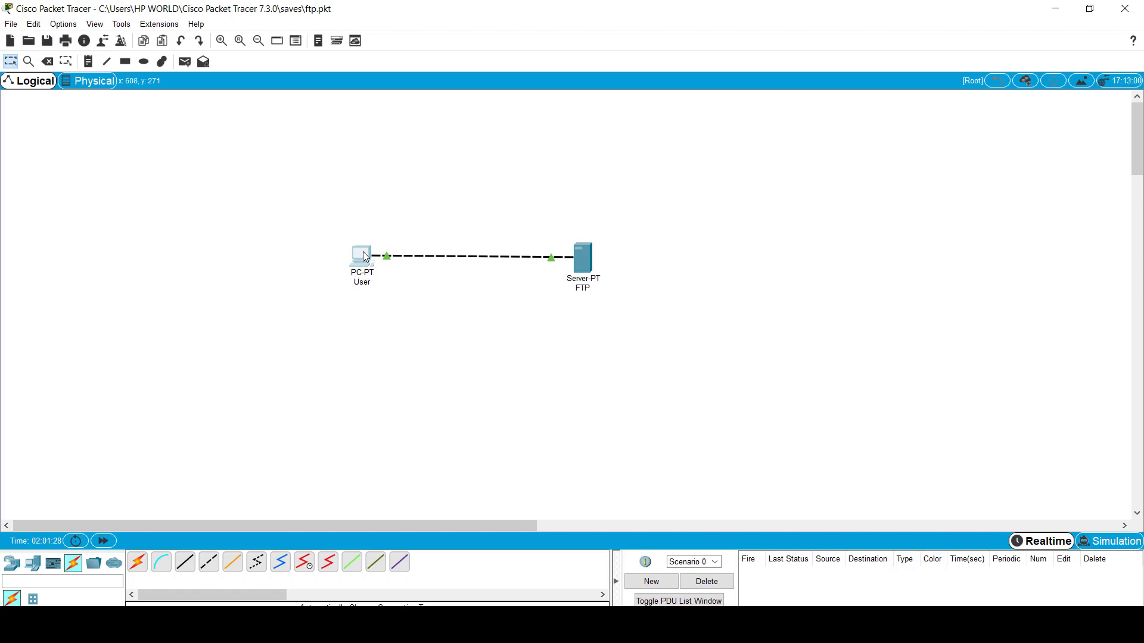
{"action": "left_click", "coordinate": [365, 257]}
Step: Give the User PC static IP 192.168.1.1 with mask 255.255.255.0 in IP Configuration
{"action": "left_click", "coordinate": [500, 152]}
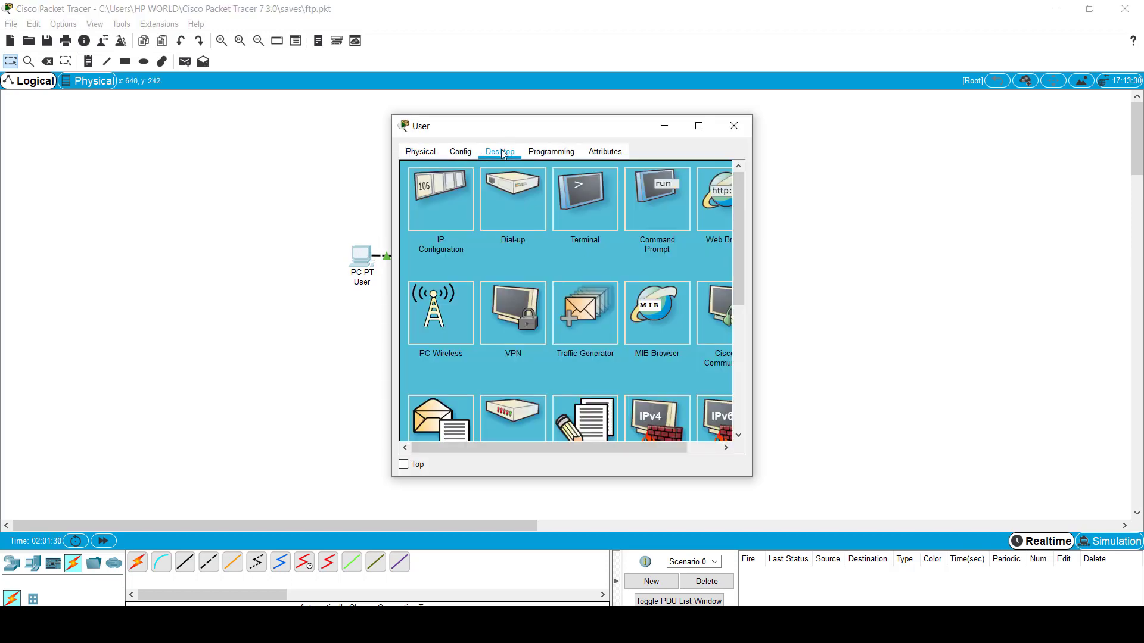
{"action": "left_click", "coordinate": [452, 202]}
{"action": "left_click", "coordinate": [526, 242]}
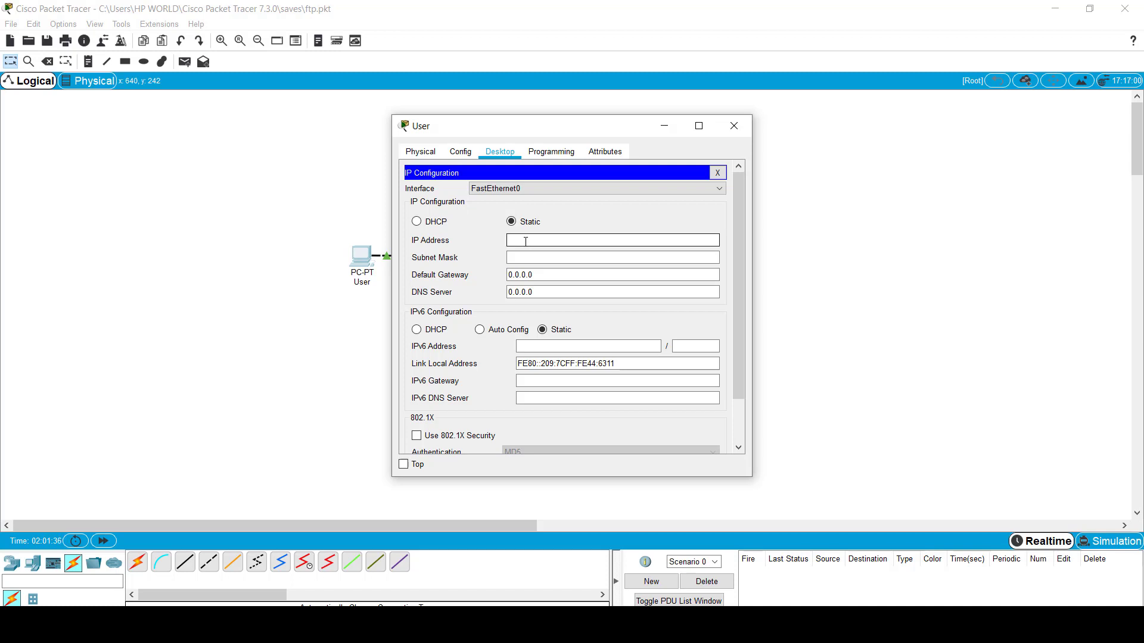
{"action": "type", "text": "192.168.1.1"}
{"action": "key", "text": "Tab"}
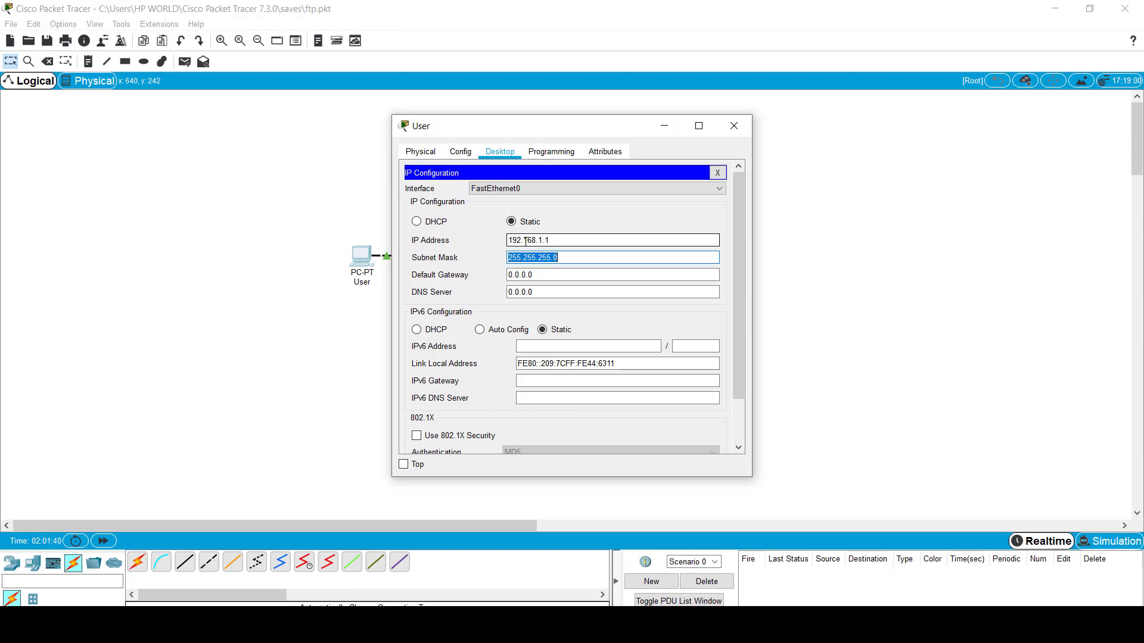
{"action": "left_click", "coordinate": [734, 124]}
{"action": "left_click", "coordinate": [590, 257]}
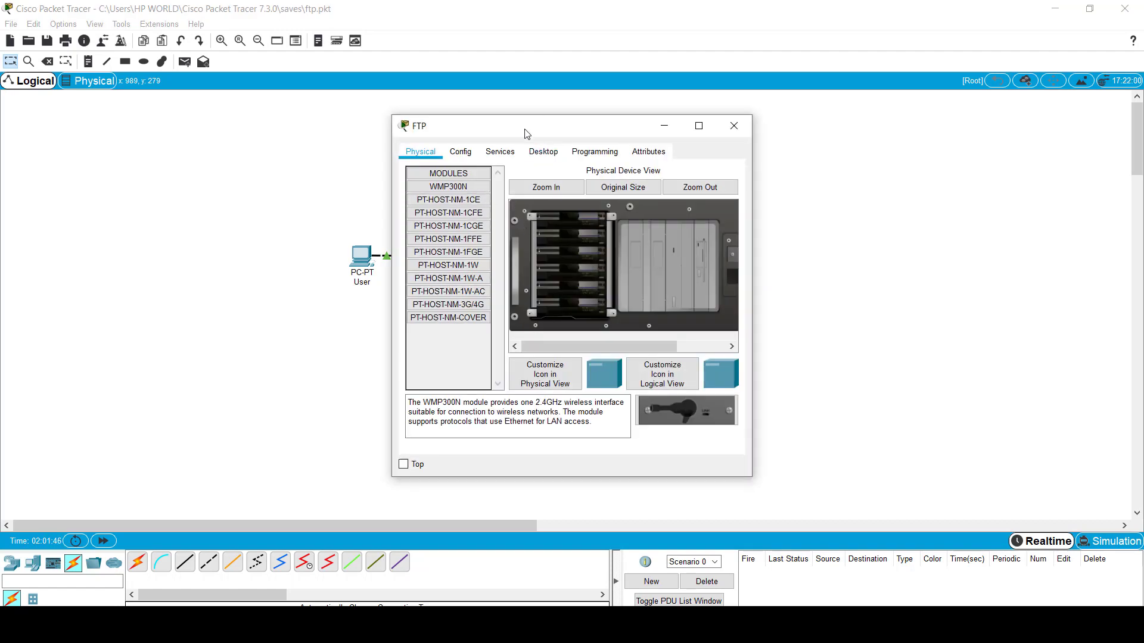
Step: Set the FTP server's FastEthernet0 to IP 192.168.1.2 with mask 255.255.255.0
{"action": "left_click_drag", "start_coordinate": [527, 133], "coordinate": [742, 138]}
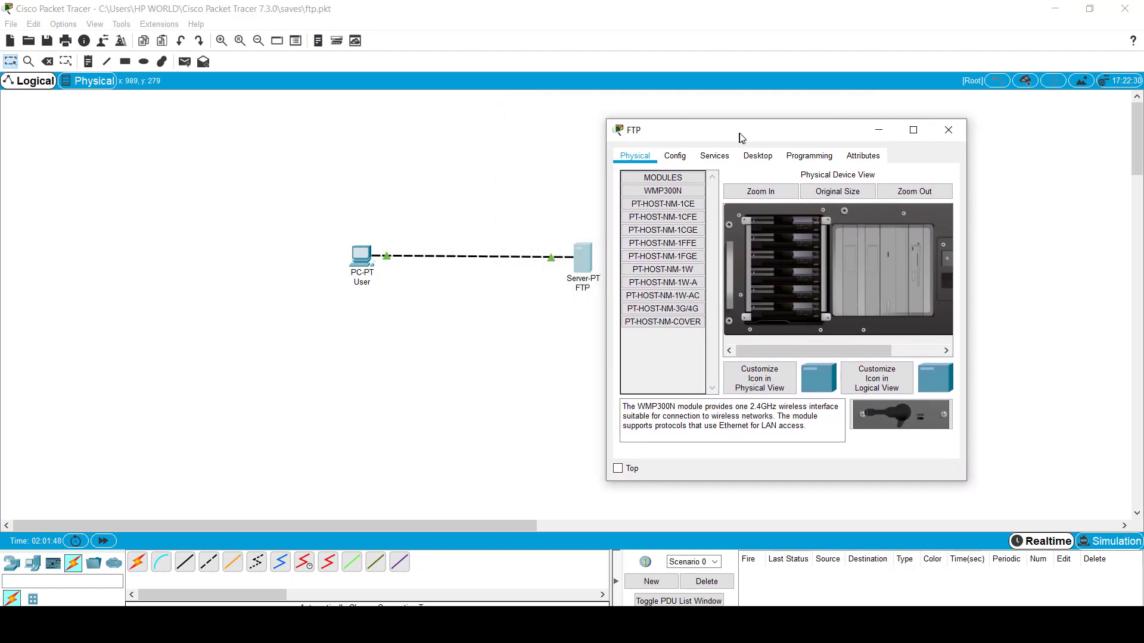
{"action": "left_click", "coordinate": [719, 158]}
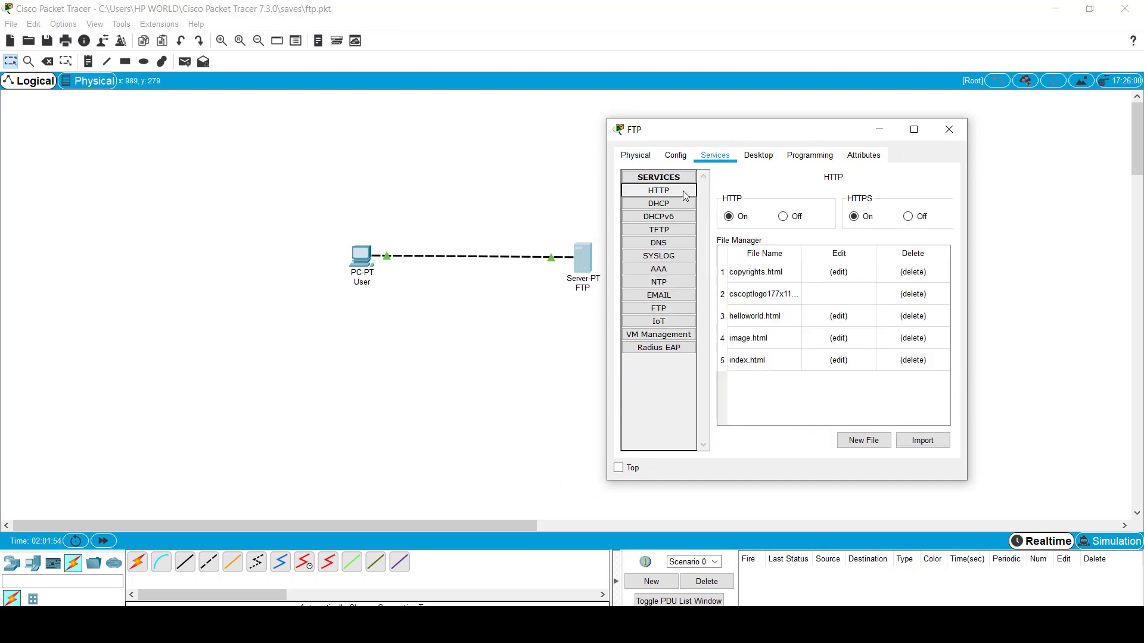
{"action": "left_click", "coordinate": [674, 158]}
{"action": "left_click", "coordinate": [664, 231]}
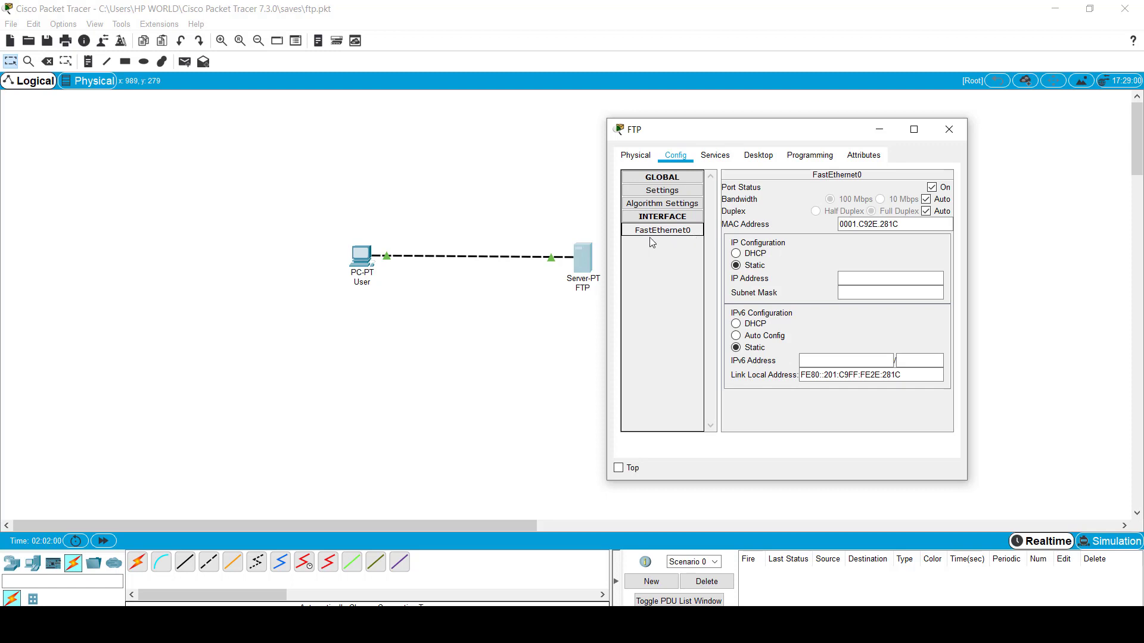
{"action": "left_click", "coordinate": [847, 282]}
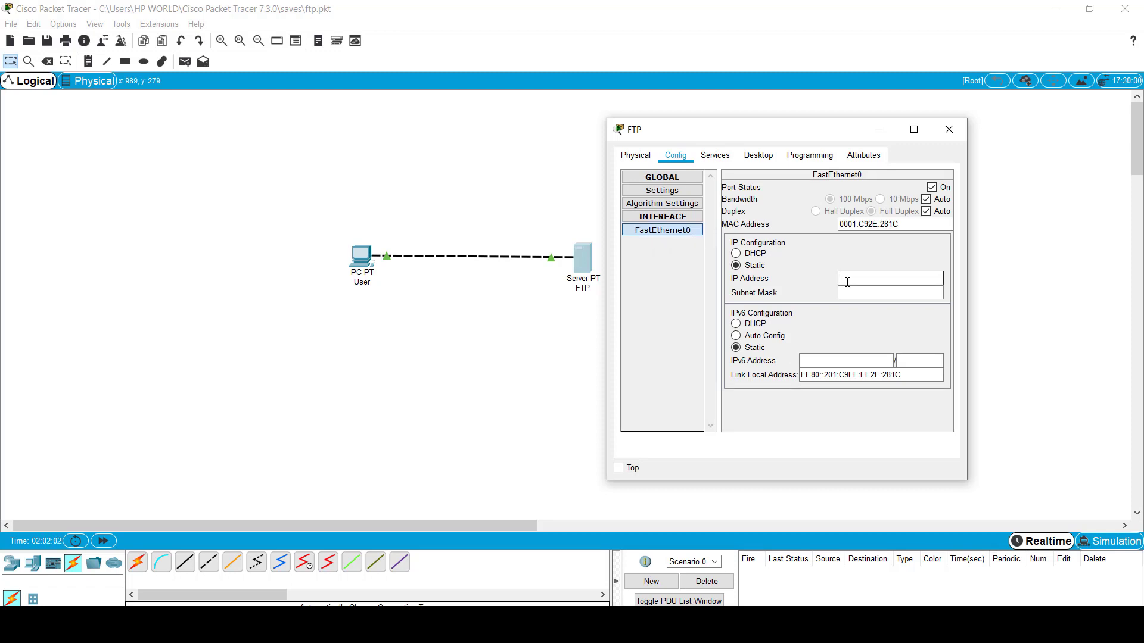
{"action": "type", "text": "192.168.1.2"}
{"action": "key", "text": "Tab"}
Step: Check the server's FTP service is On, then close it and return to the User PC
{"action": "left_click", "coordinate": [720, 154]}
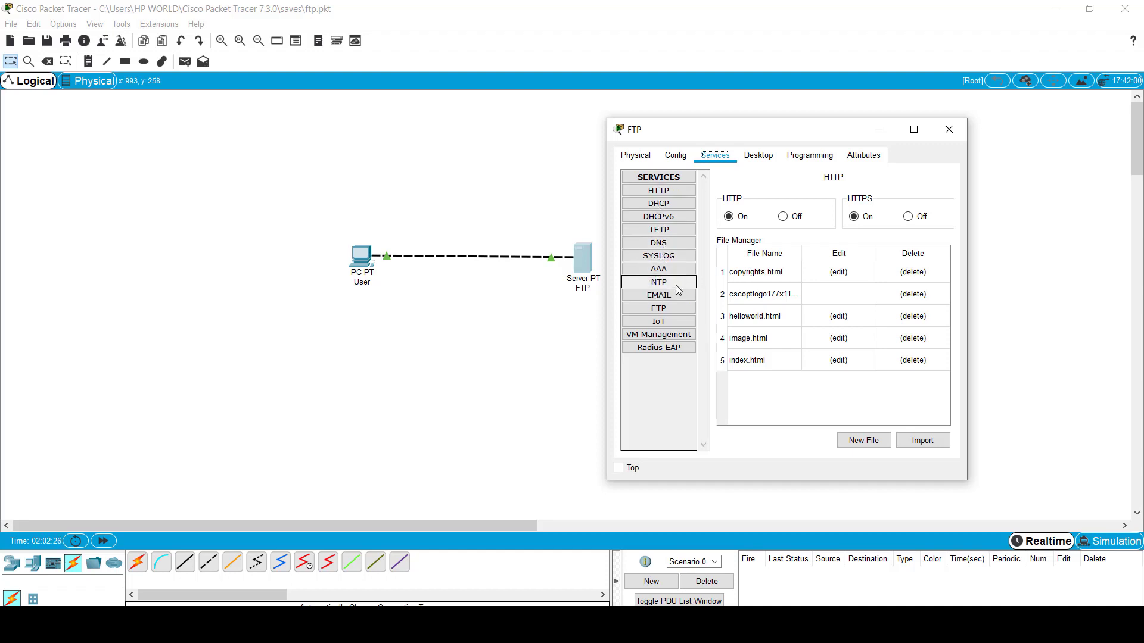
{"action": "left_click", "coordinate": [659, 309]}
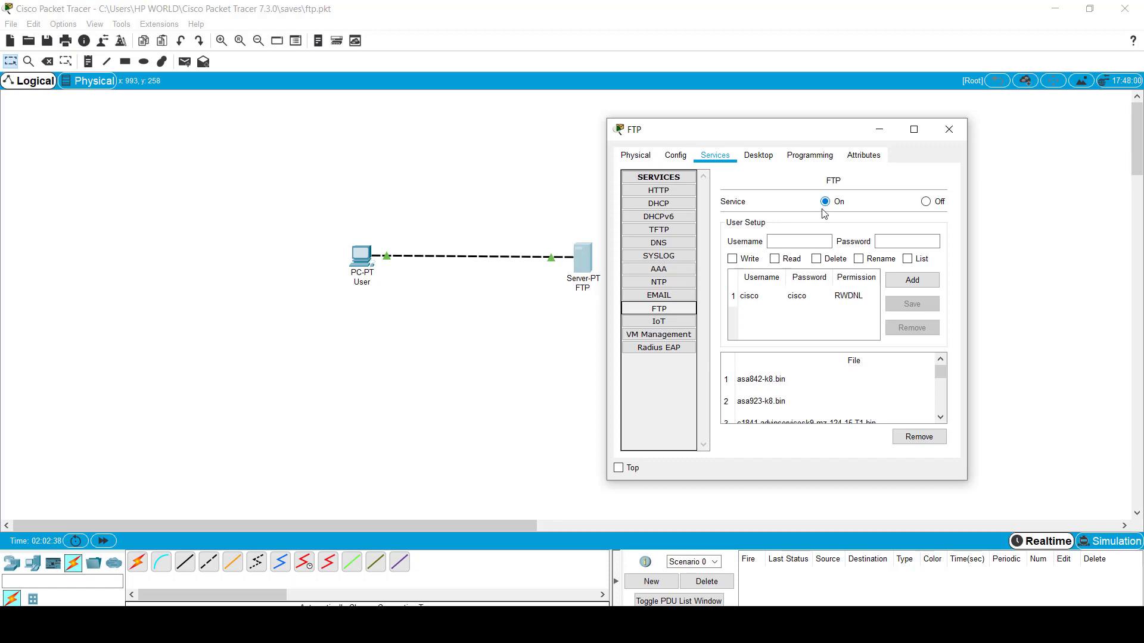
{"action": "left_click", "coordinate": [946, 133]}
{"action": "left_click", "coordinate": [370, 256]}
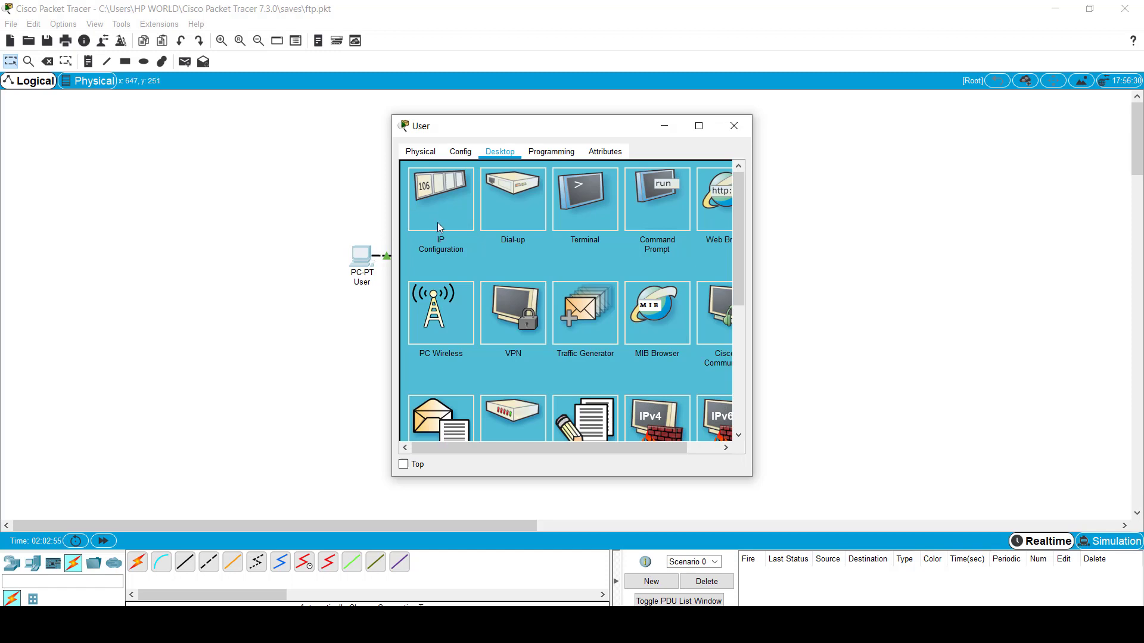
Step: Launch the Command Prompt from the User PC's Desktop
{"action": "left_click", "coordinate": [661, 206]}
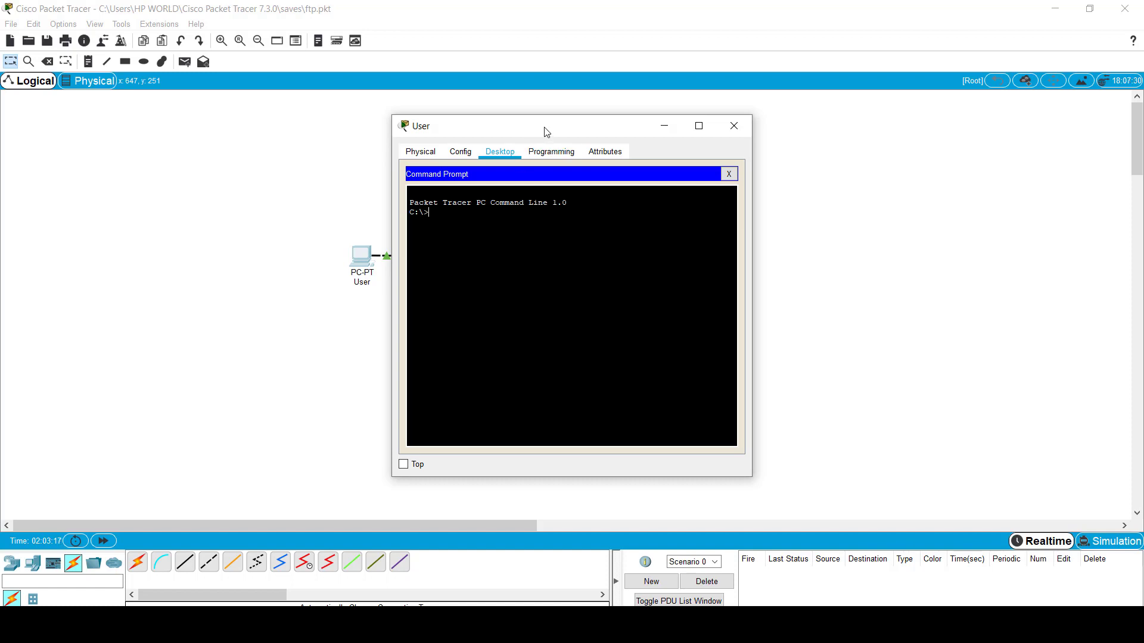
Step: Run ftp 192.168.1.2 in the User PC's command prompt to reach the username prompt
{"action": "left_click_drag", "start_coordinate": [544, 131], "coordinate": [787, 138]}
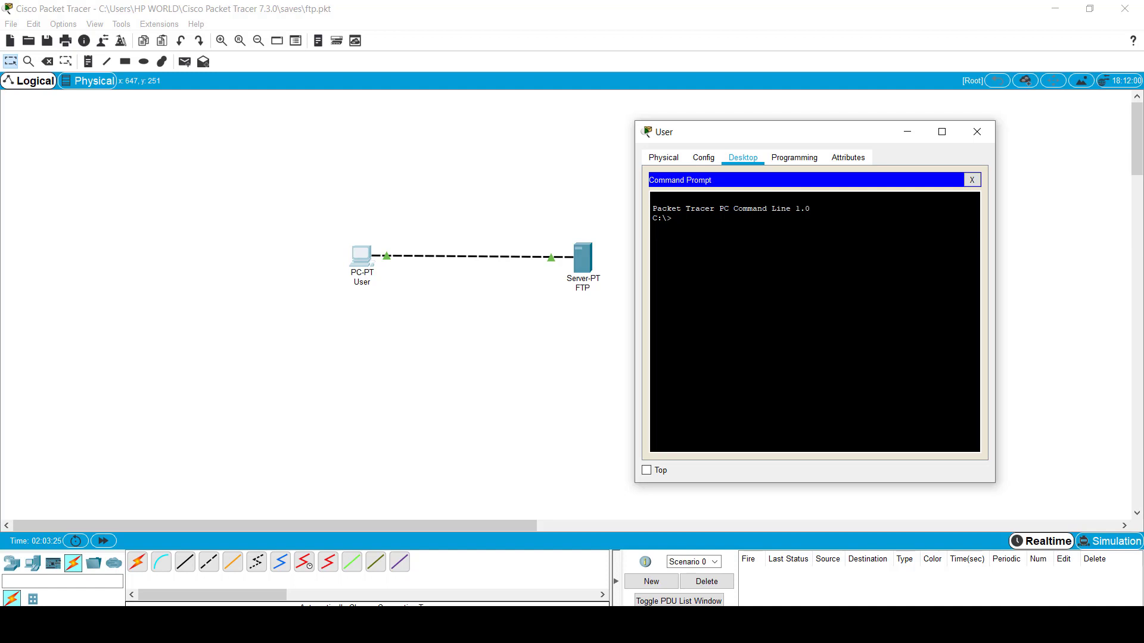
{"action": "type", "text": "ftp 1"}
{"action": "type", "text": "92.168.1.2"}
{"action": "key", "text": "Return"}
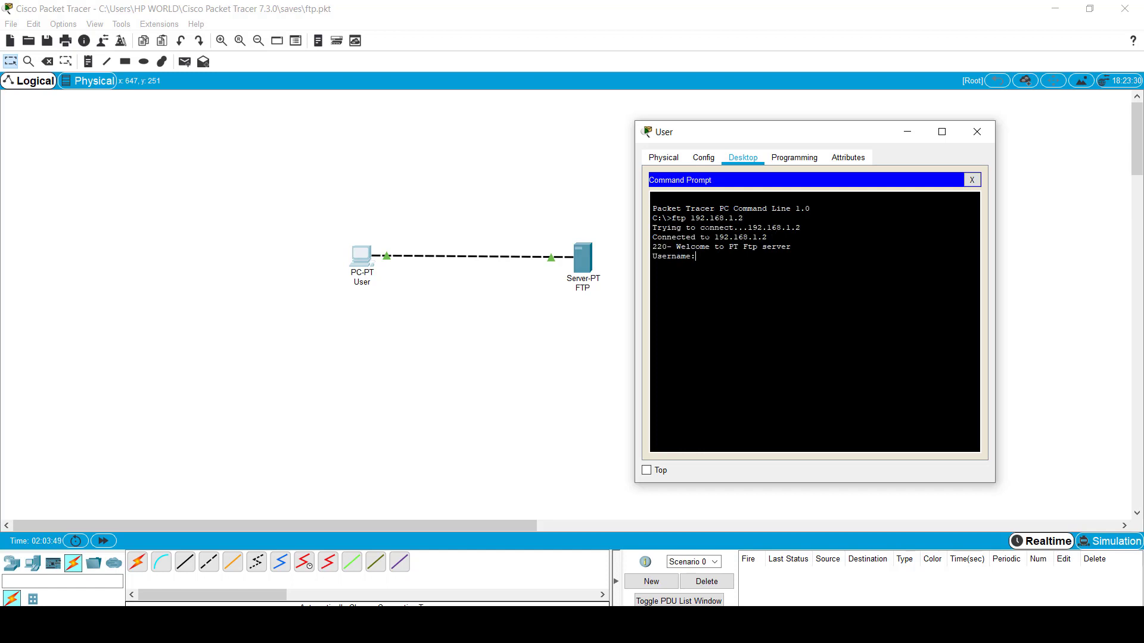
Step: Review the server's FTP service settings, then return to the User PC's command prompt
{"action": "left_click", "coordinate": [586, 260]}
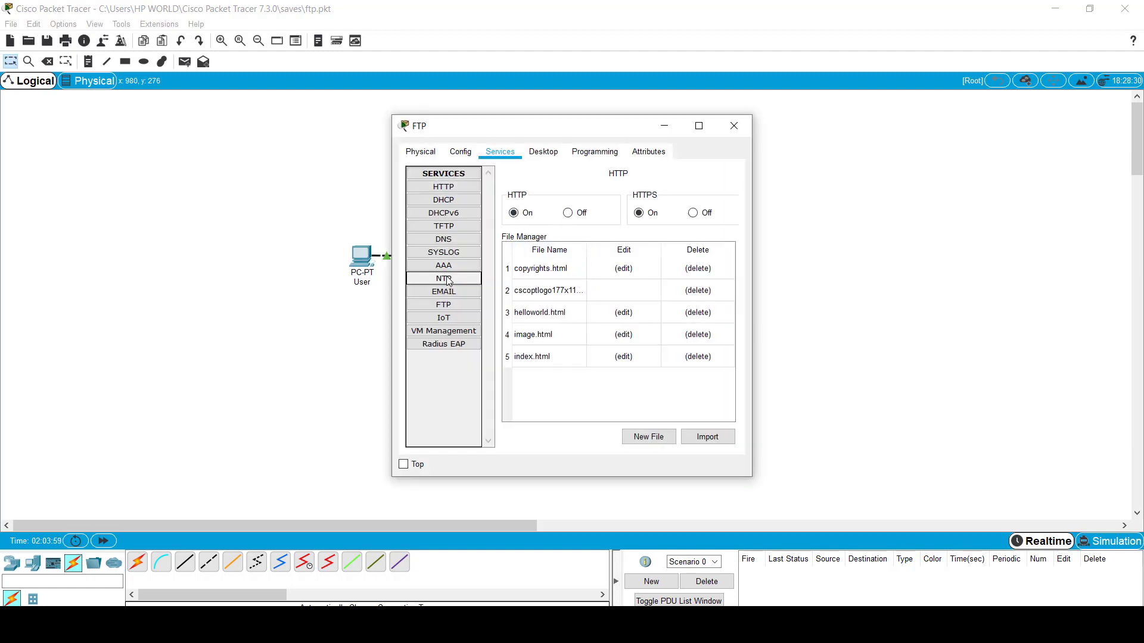
{"action": "left_click", "coordinate": [451, 304]}
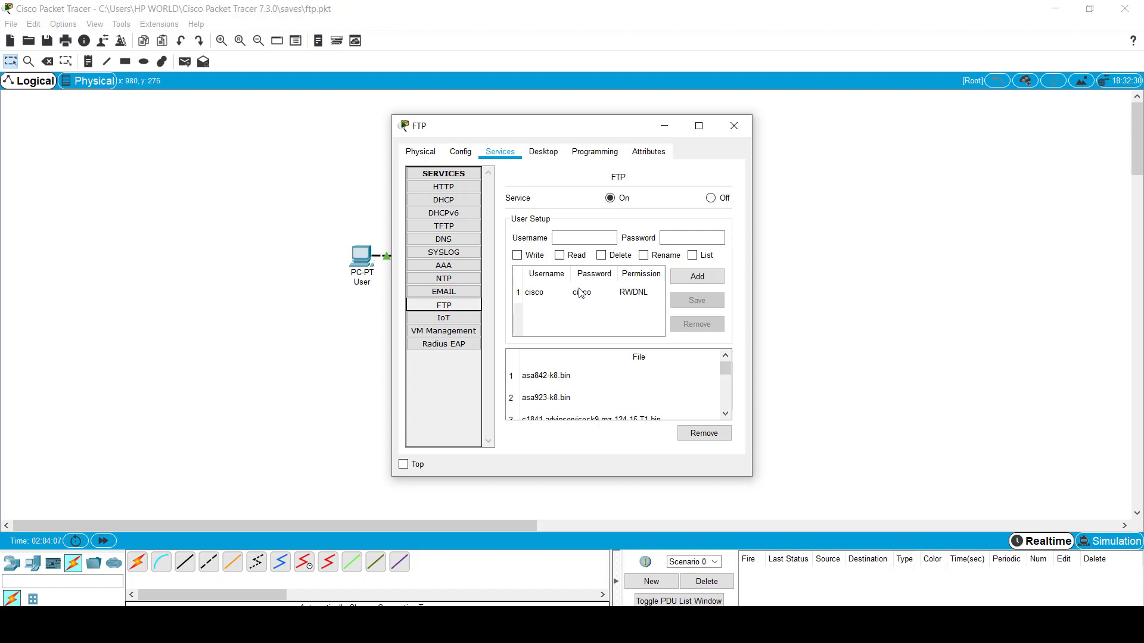
{"action": "left_click", "coordinate": [342, 314]}
{"action": "left_click", "coordinate": [362, 256]}
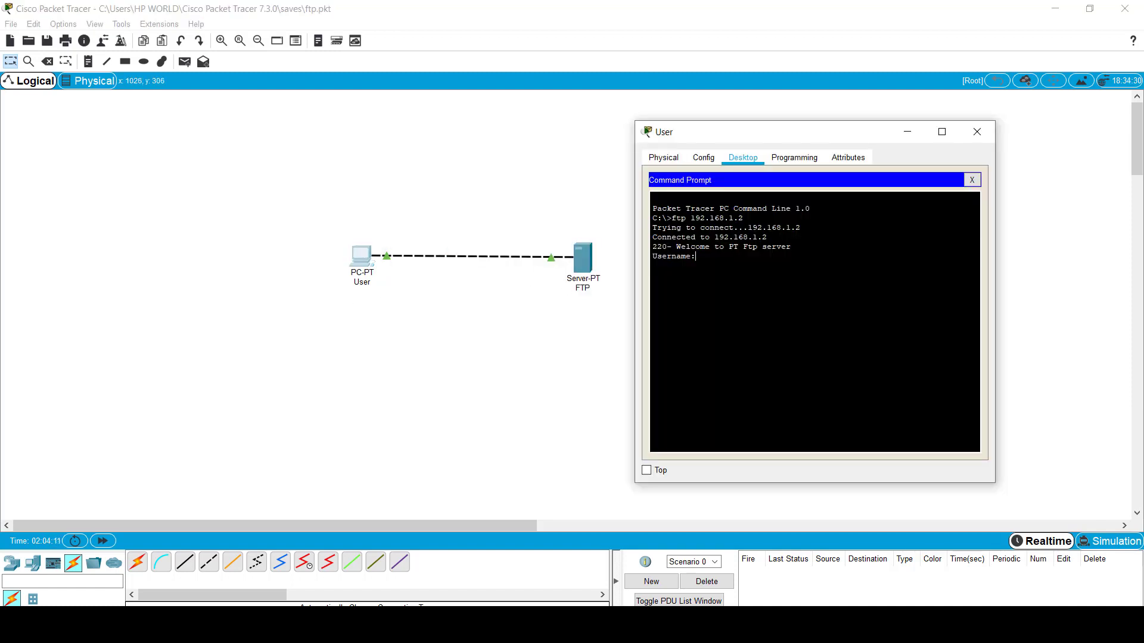
Step: Log in to the FTP server with the FTP username and password
{"action": "type", "text": "cisco"}
{"action": "key", "text": "Return"}
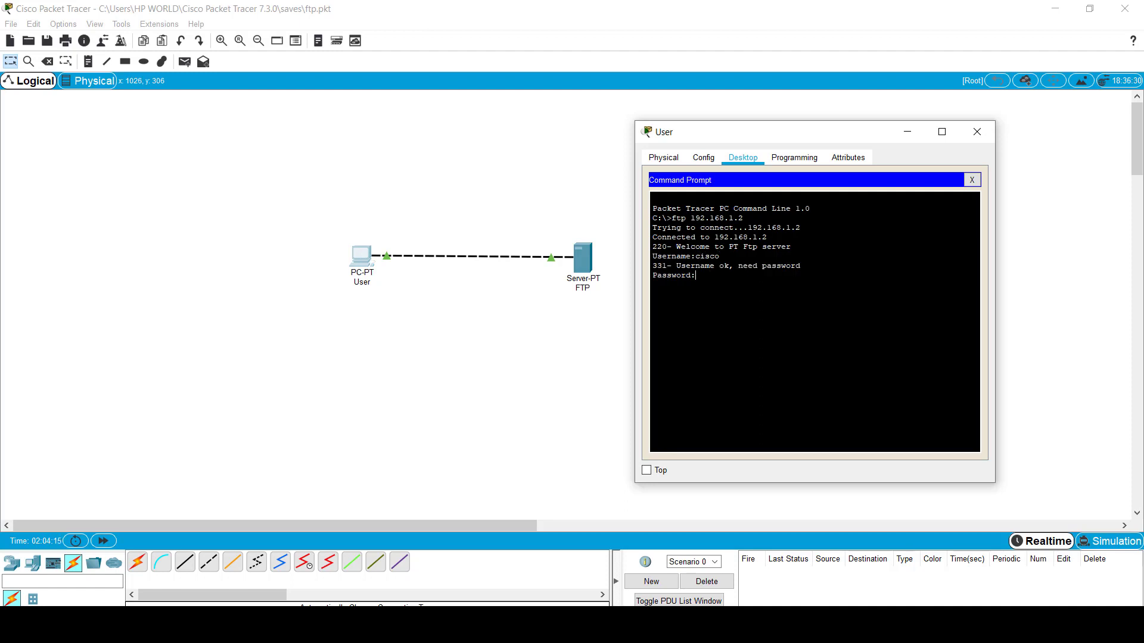
{"action": "key", "text": "Return"}
Step: Highlight the Connected to 192.168.1.2 line and the 220 and 331 reply codes
{"action": "left_click_drag", "start_coordinate": [652, 237], "coordinate": [768, 237]}
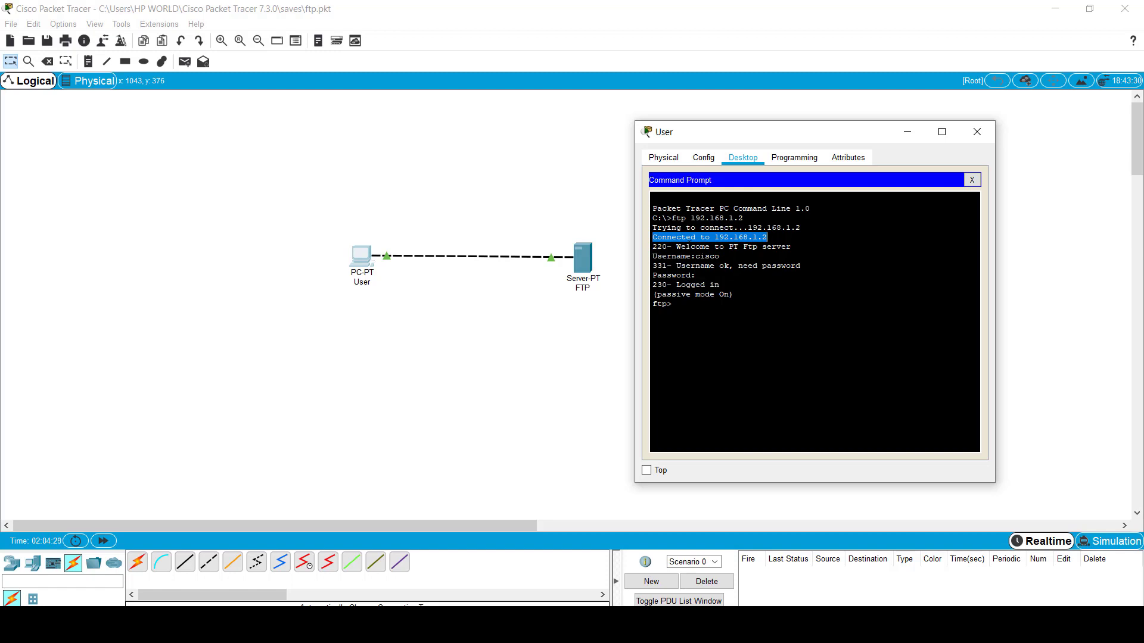
{"action": "left_click_drag", "start_coordinate": [653, 247], "coordinate": [669, 246]}
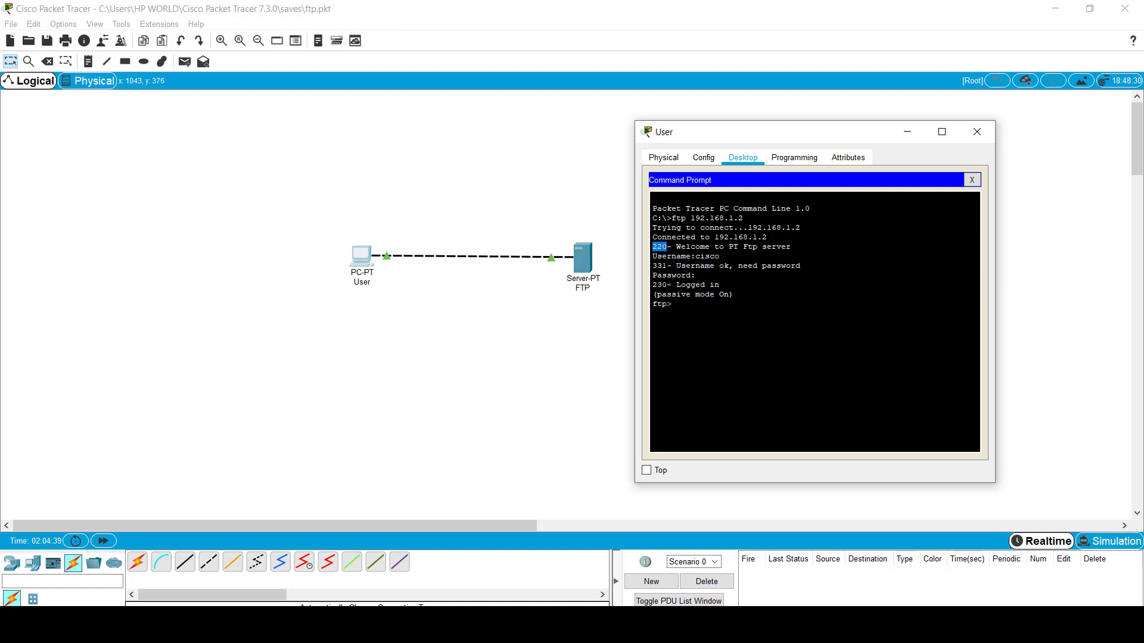
{"action": "left_click_drag", "start_coordinate": [671, 266], "coordinate": [653, 285]}
{"action": "left_click", "coordinate": [676, 305]}
Step: In the Text Editor, type the lines Hello everyone, Lets learn together and Thanks
{"action": "left_click", "coordinate": [972, 179]}
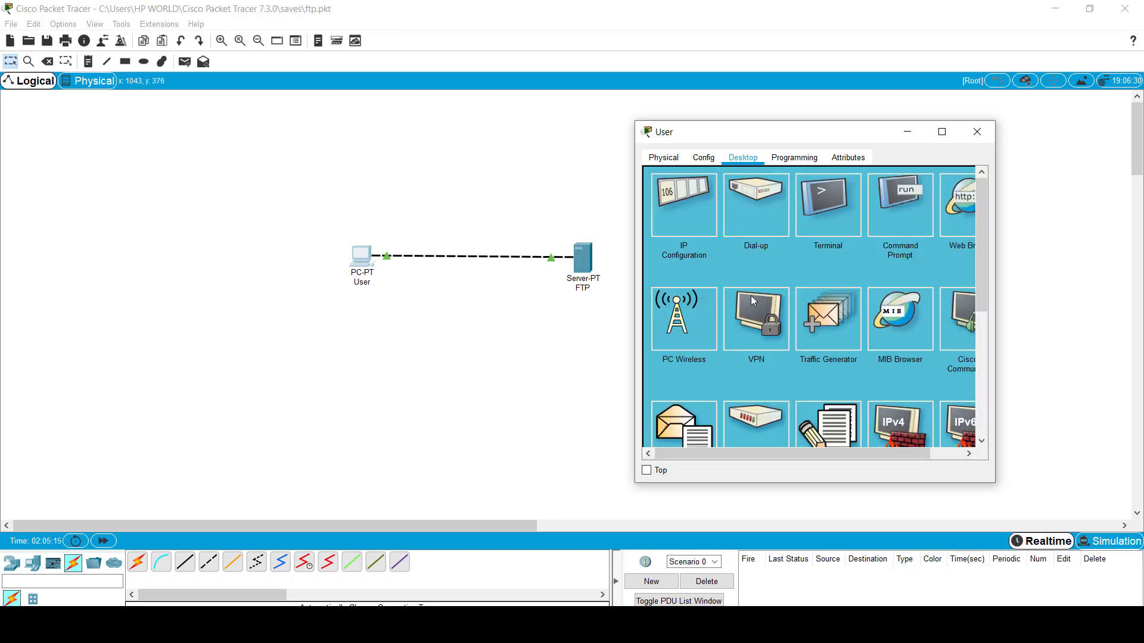
{"action": "scroll", "coordinate": [762, 333], "scroll_direction": "down", "scroll_amount": 1}
{"action": "left_click", "coordinate": [843, 399]}
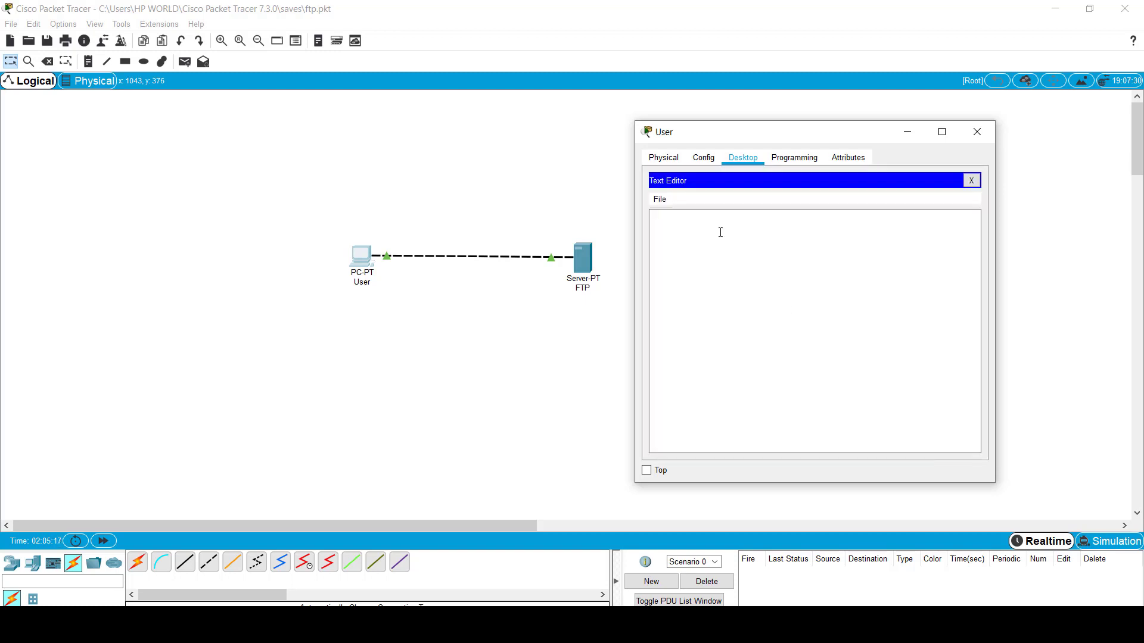
{"action": "left_click", "coordinate": [720, 233]}
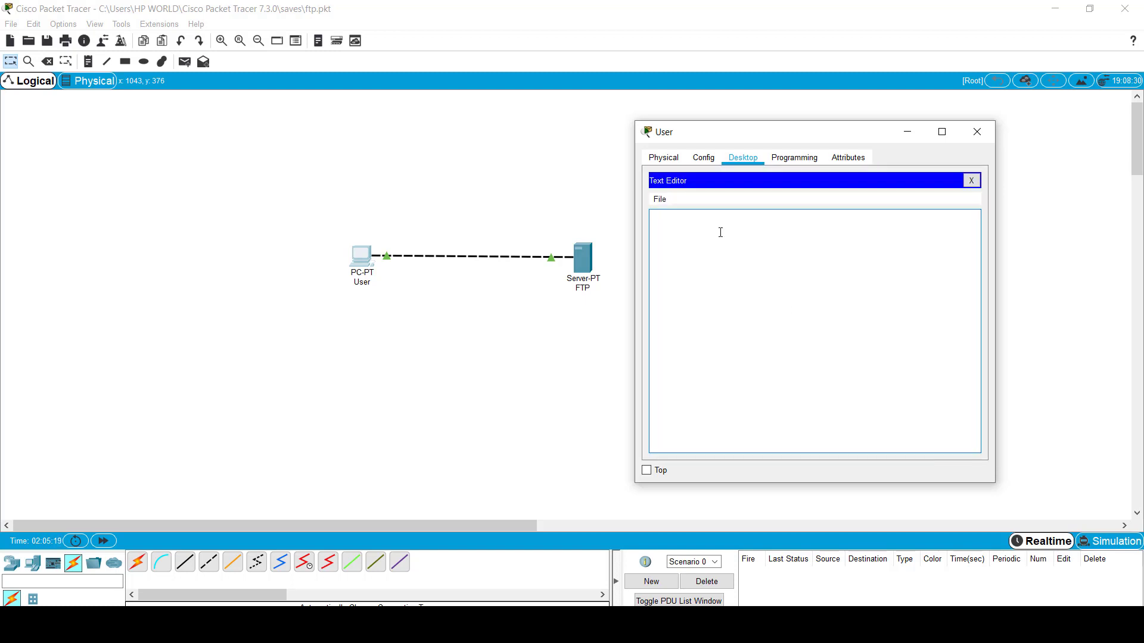
{"action": "type", "text": "Hello everyone"}
{"action": "key", "text": "Return"}
{"action": "type", "text": "Lets"}
{"action": "type", "text": " learn togeth"}
{"action": "type", "text": "er  "}
{"action": "type", "text": "Thanks"}
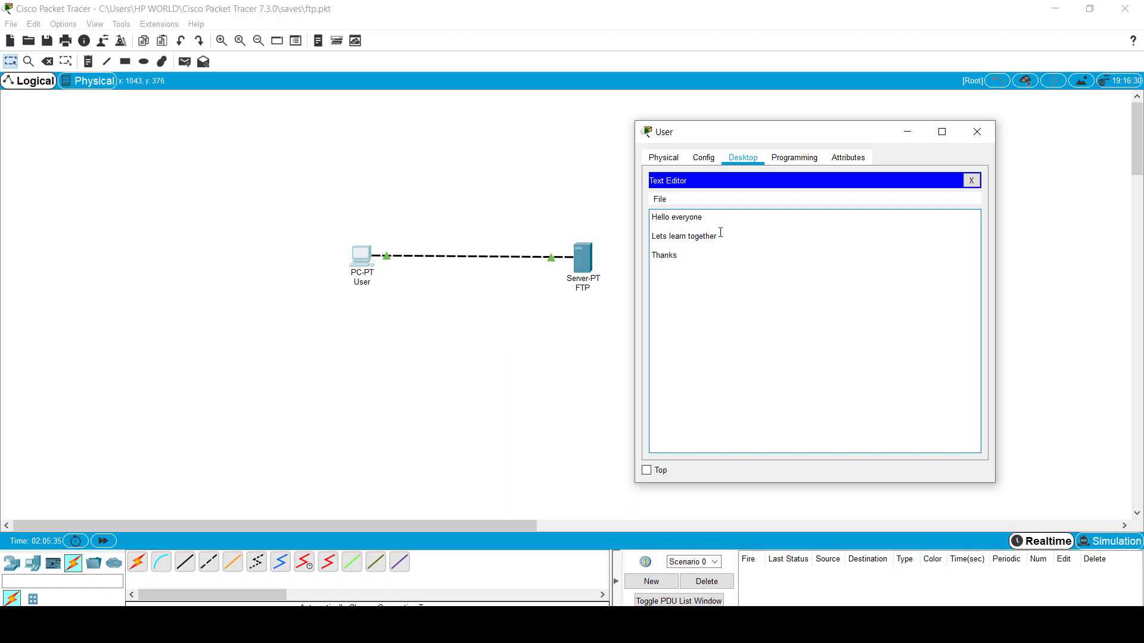
Step: Save the text as test.txt and close the editor
{"action": "key", "text": "ctrl+s"}
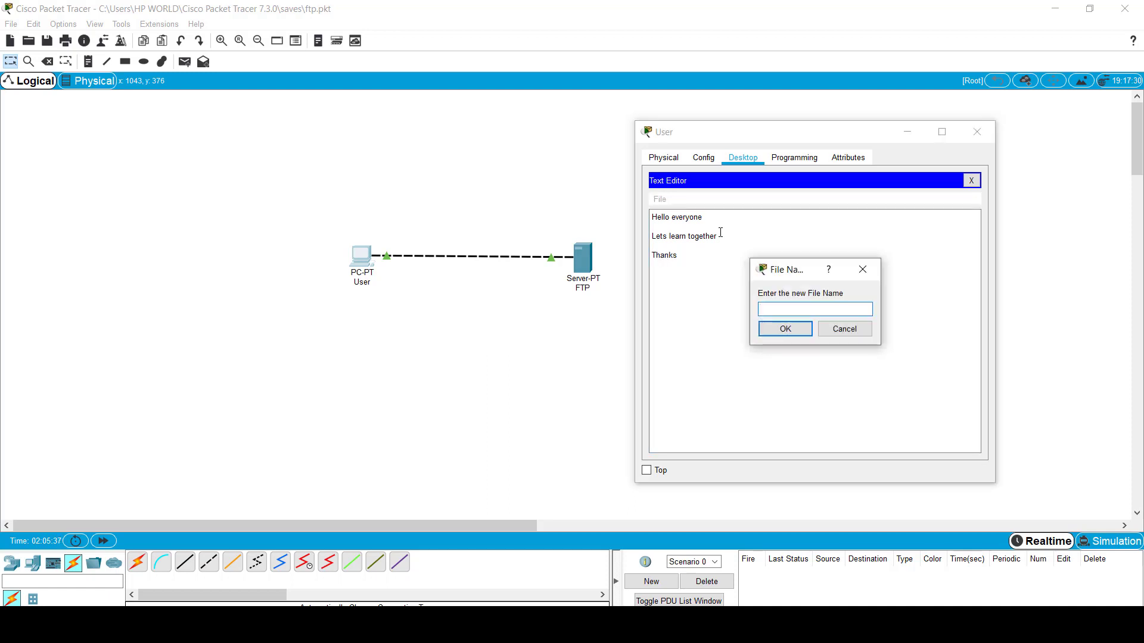
{"action": "type", "text": "test.txt"}
{"action": "key", "text": "Return"}
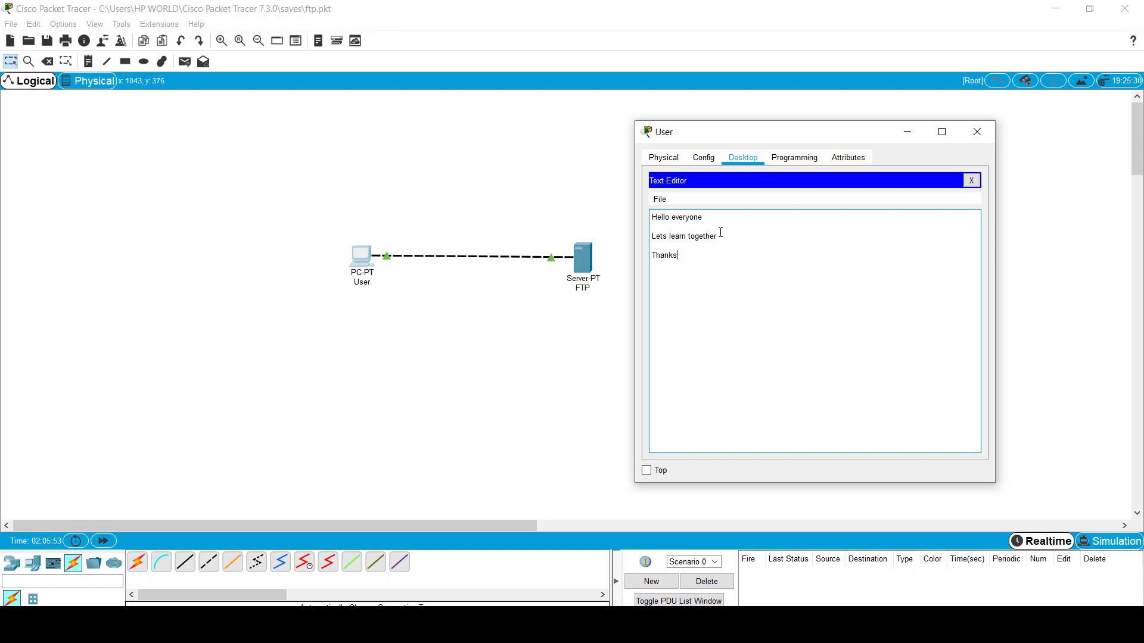
{"action": "left_click", "coordinate": [971, 180]}
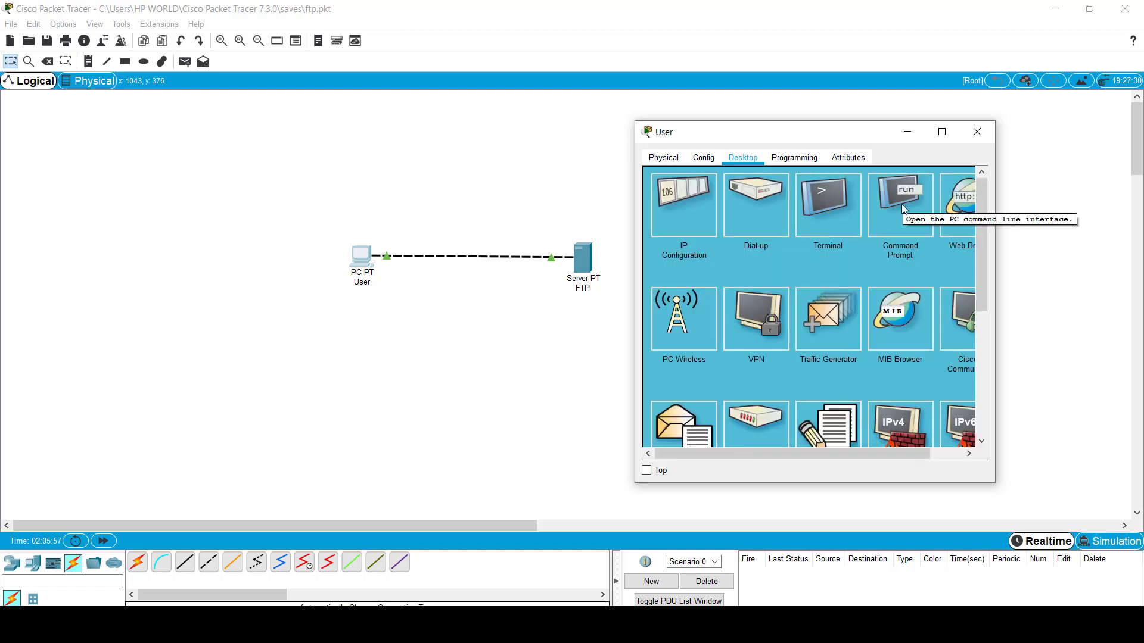
Step: Leave the FTP session with exit and Ctrl+C to return to C:\>
{"action": "left_click", "coordinate": [902, 203]}
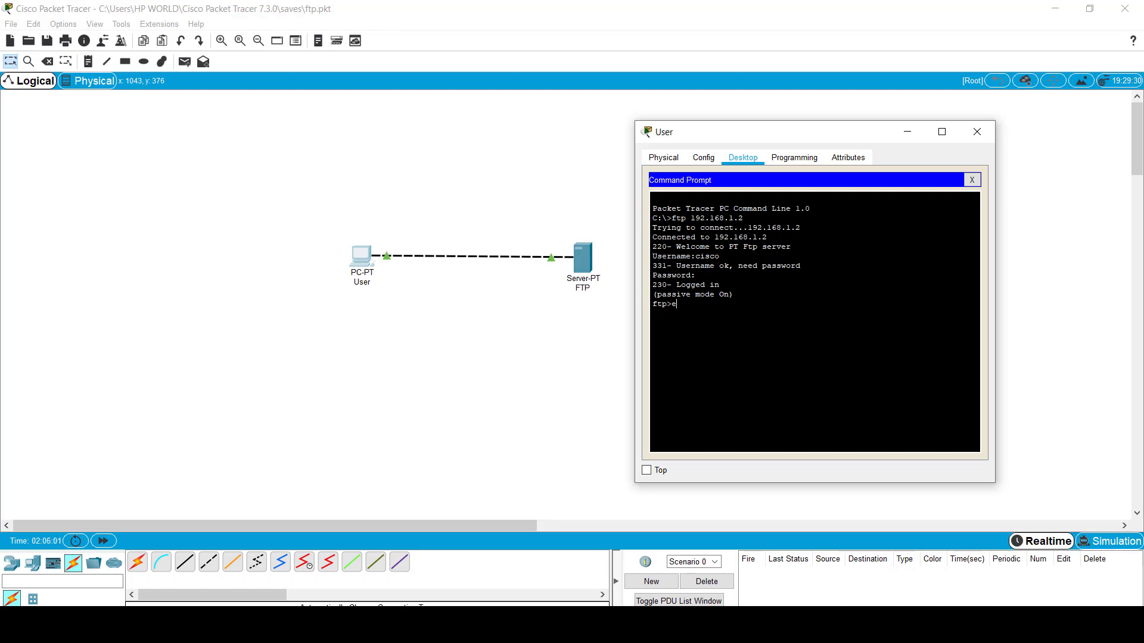
{"action": "type", "text": "exit"}
{"action": "key", "text": "Return"}
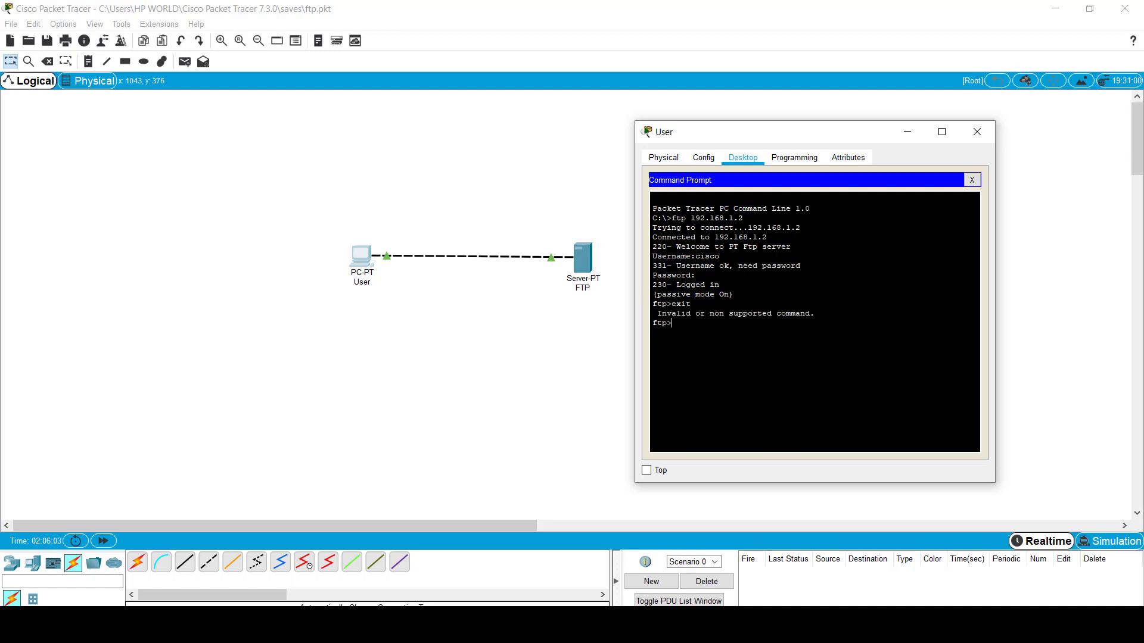
{"action": "key", "text": "ctrl+c"}
Step: Run dir to list the C: drive and highlight test.txt
{"action": "type", "text": "dir"}
{"action": "key", "text": "Return"}
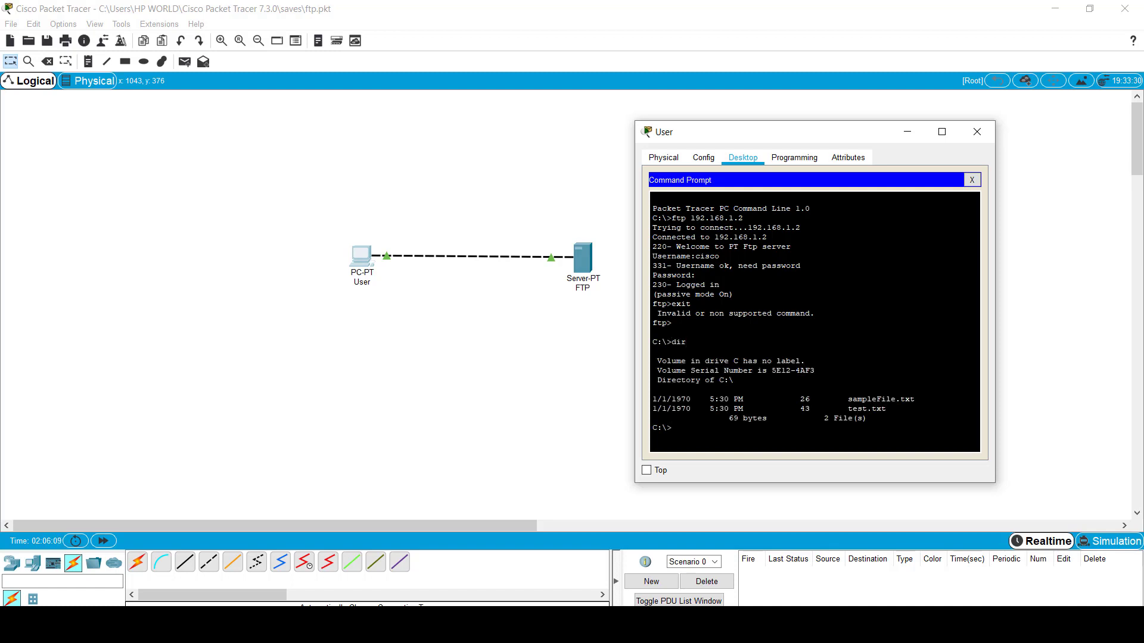
{"action": "left_click_drag", "start_coordinate": [848, 408], "coordinate": [890, 409]}
Step: Re-highlight test.txt in the PC's listing and open the FTP server's FTP service page
{"action": "left_click", "coordinate": [890, 410]}
{"action": "left_click_drag", "start_coordinate": [848, 409], "coordinate": [877, 408]}
{"action": "left_click", "coordinate": [584, 259]}
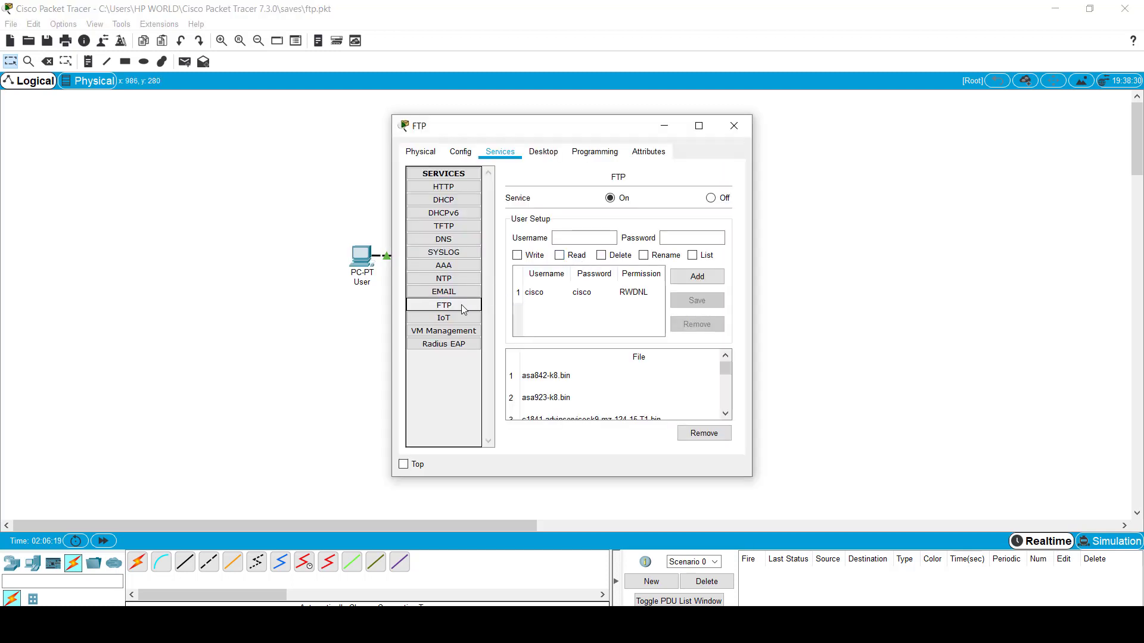
{"action": "left_click", "coordinate": [456, 187]}
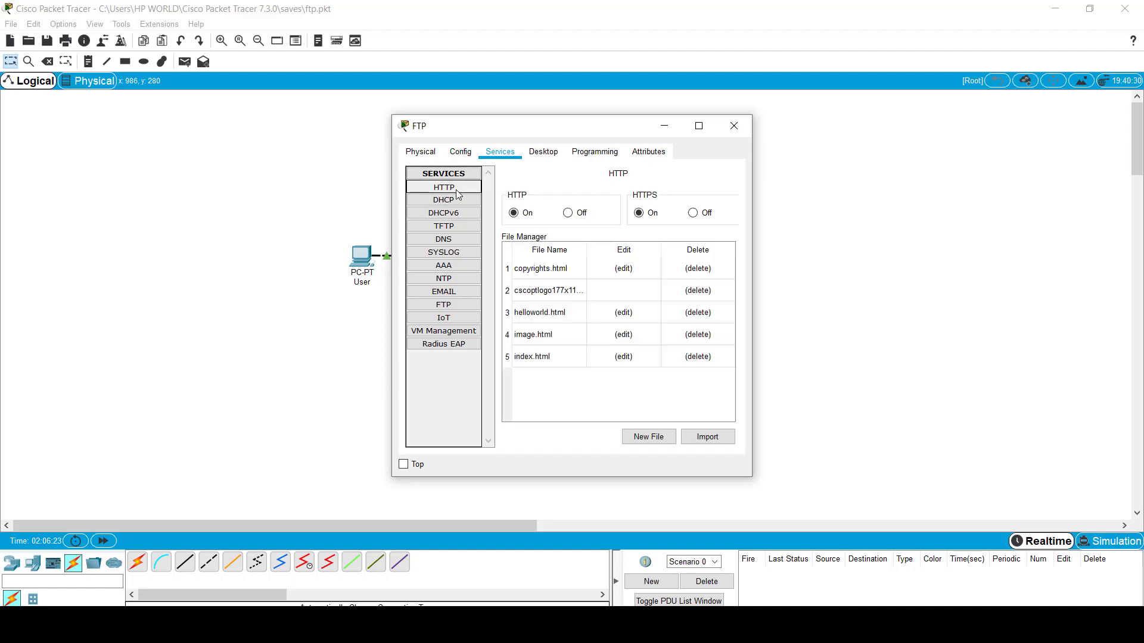
{"action": "left_click", "coordinate": [447, 305]}
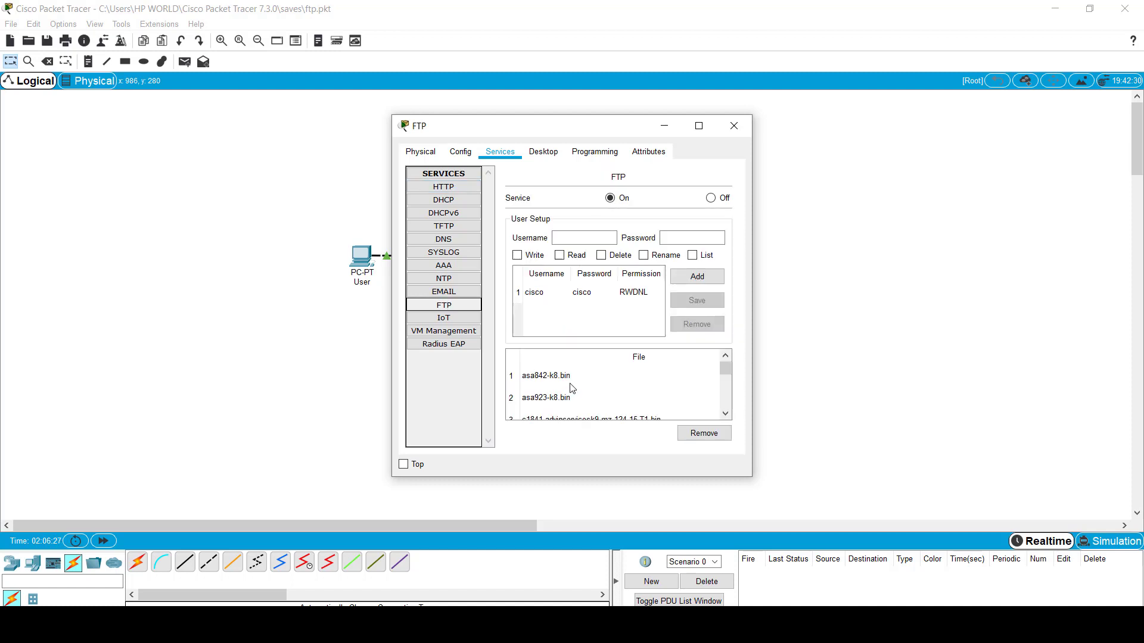
Step: Scroll the server's FTP file list, then return to the User PC's command prompt
{"action": "scroll", "coordinate": [544, 393], "scroll_direction": "down", "scroll_amount": 2}
{"action": "scroll", "coordinate": [545, 393], "scroll_direction": "down", "scroll_amount": 13}
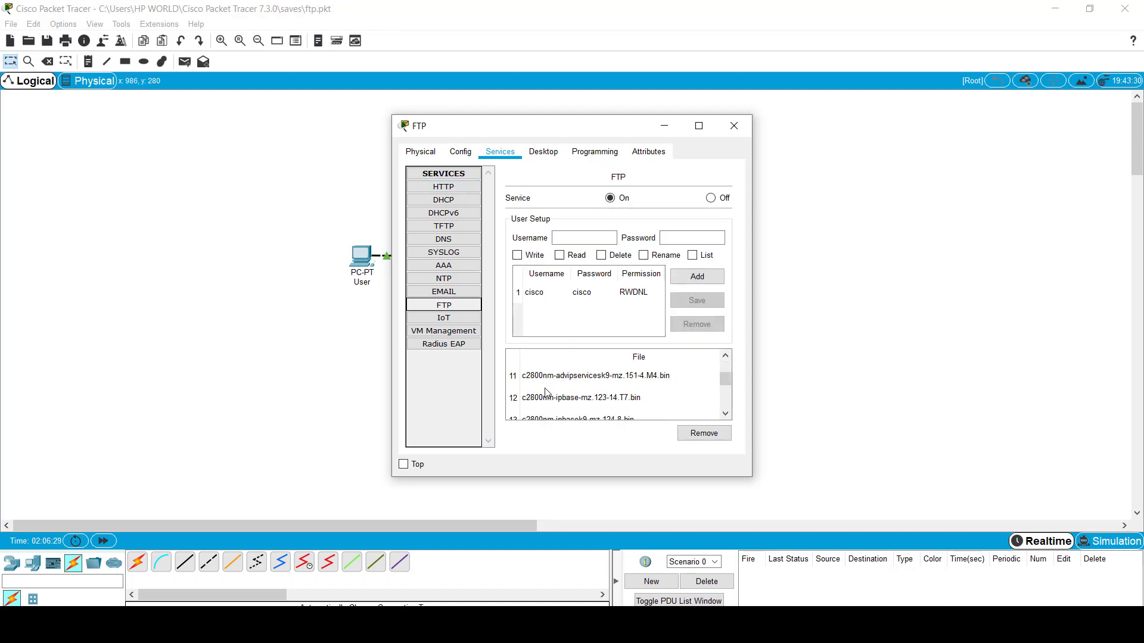
{"action": "scroll", "coordinate": [549, 406], "scroll_direction": "up", "scroll_amount": 8}
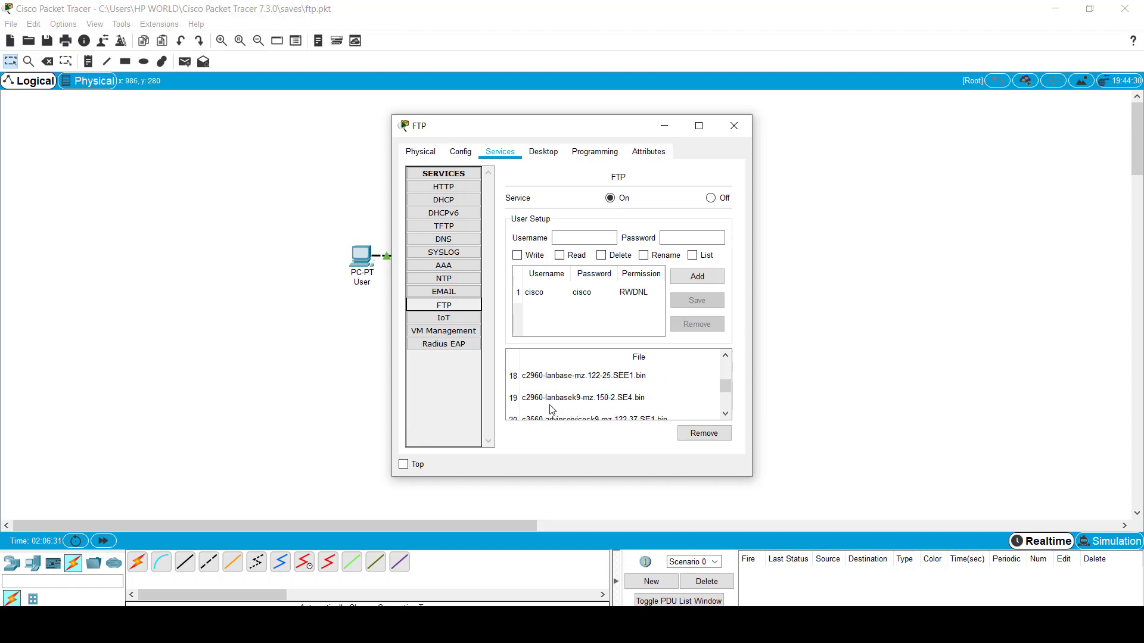
{"action": "scroll", "coordinate": [549, 404], "scroll_direction": "down", "scroll_amount": 8}
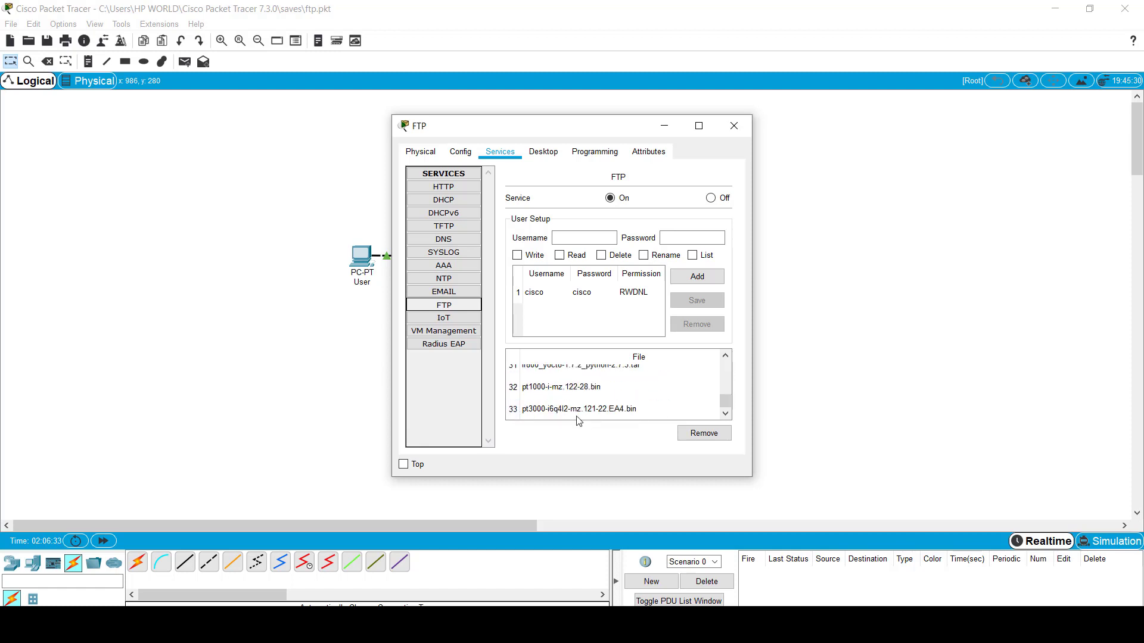
{"action": "scroll", "coordinate": [578, 402], "scroll_direction": "up", "scroll_amount": 12}
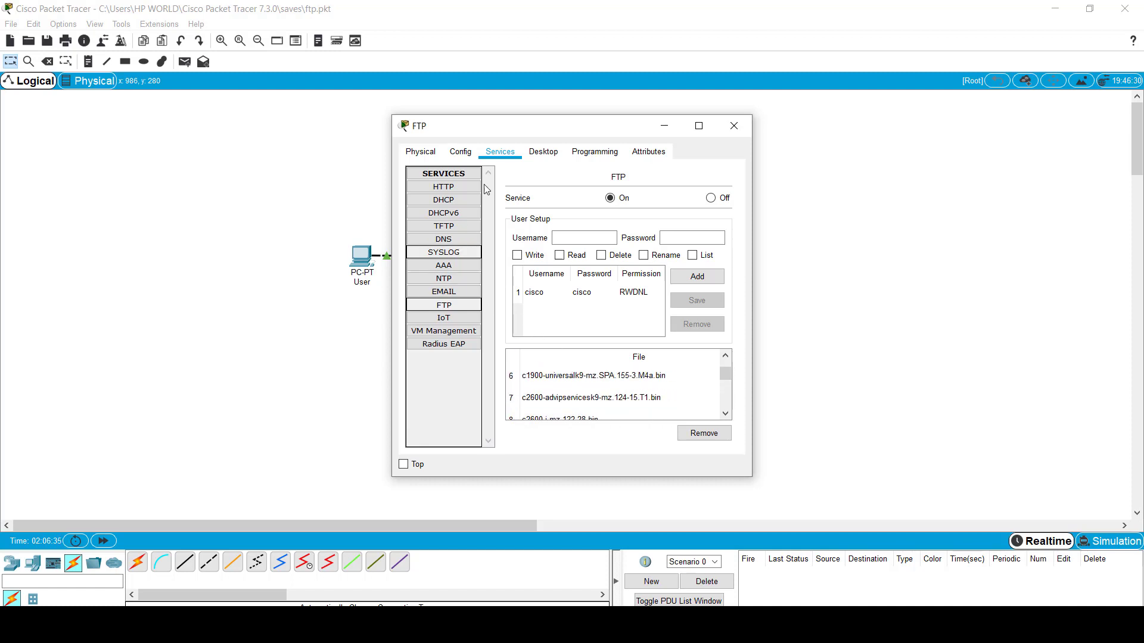
{"action": "left_click", "coordinate": [360, 262]}
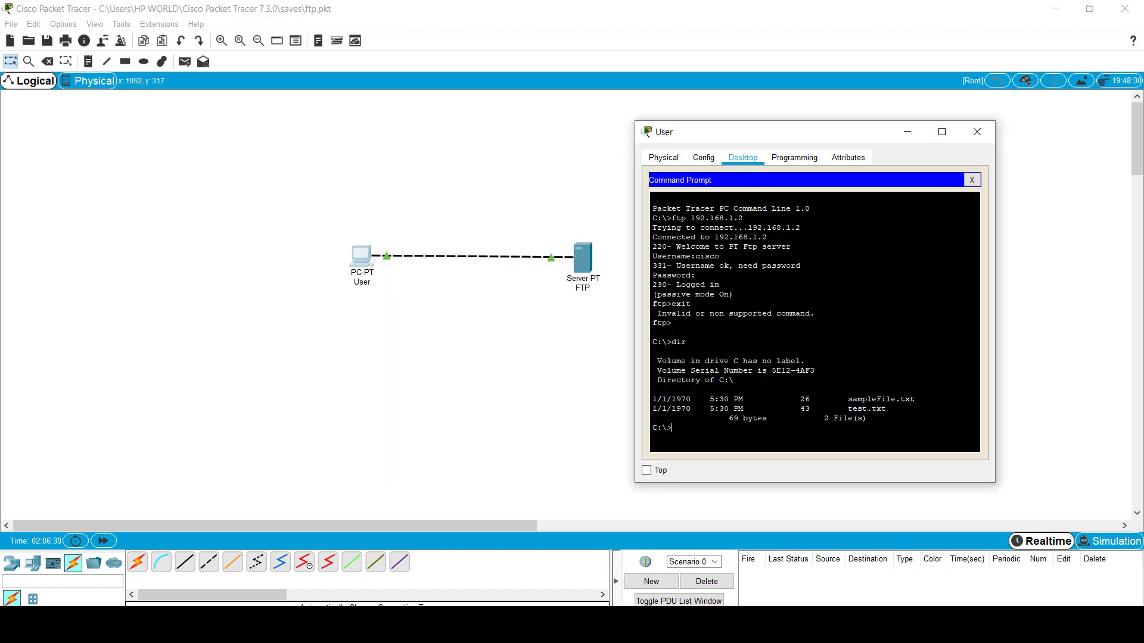
Step: Connect with ftp to 192.168.1.2 and log in as user cisco with its password
{"action": "type", "text": "ftp"}
{"action": "type", "text": " 192"}
{"action": "type", "text": ".162"}
{"action": "type", "text": ".1.2"}
{"action": "key", "text": "Return"}
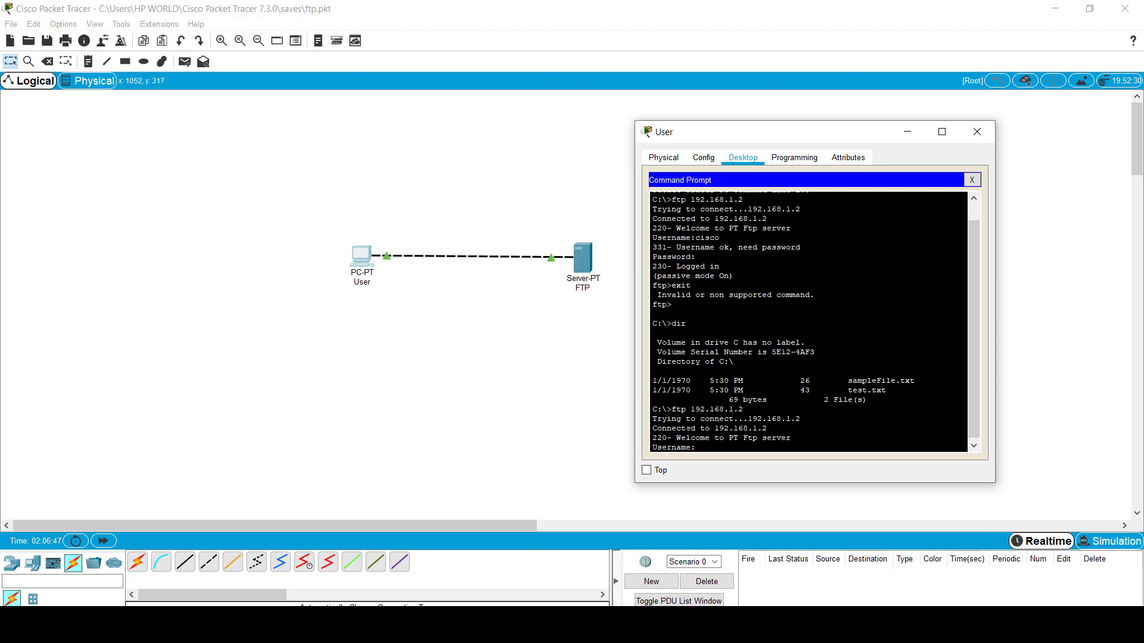
{"action": "type", "text": "cisco"}
{"action": "key", "text": "Return"}
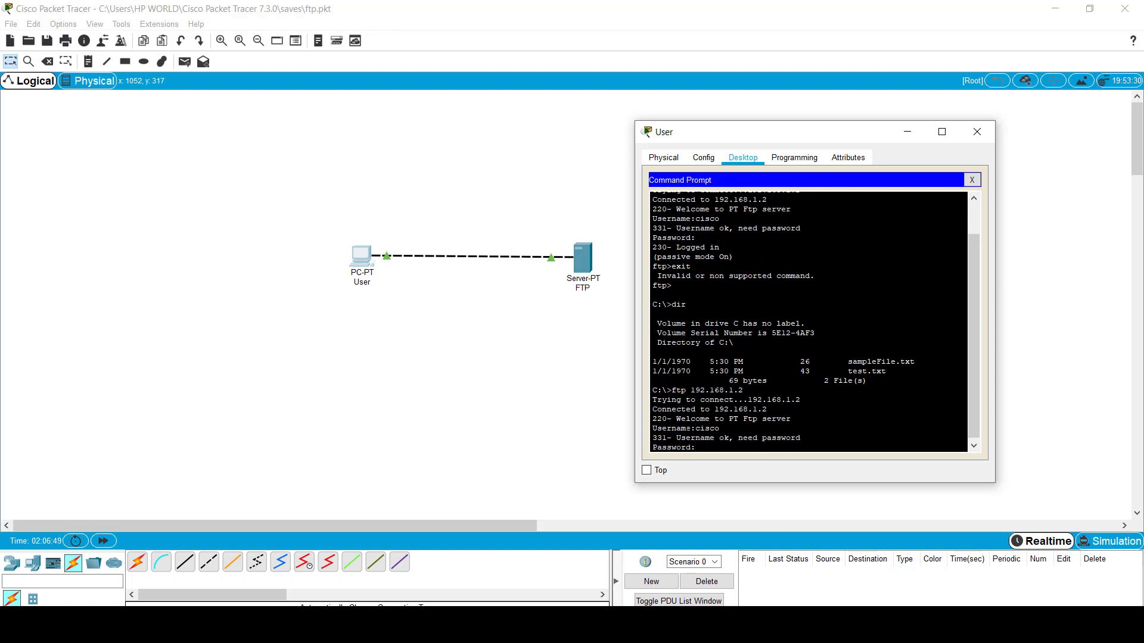
{"action": "key", "text": "Return"}
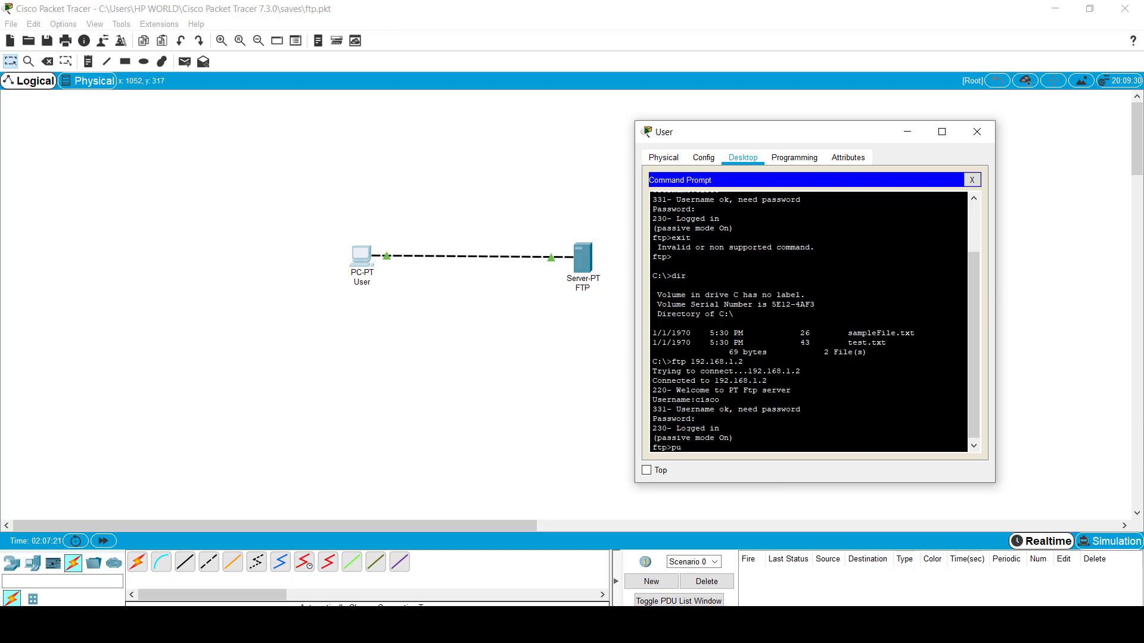
Step: Upload test.txt with put and confirm the 43-byte transfer summary
{"action": "type", "text": "test.txt"}
{"action": "key", "text": "Return"}
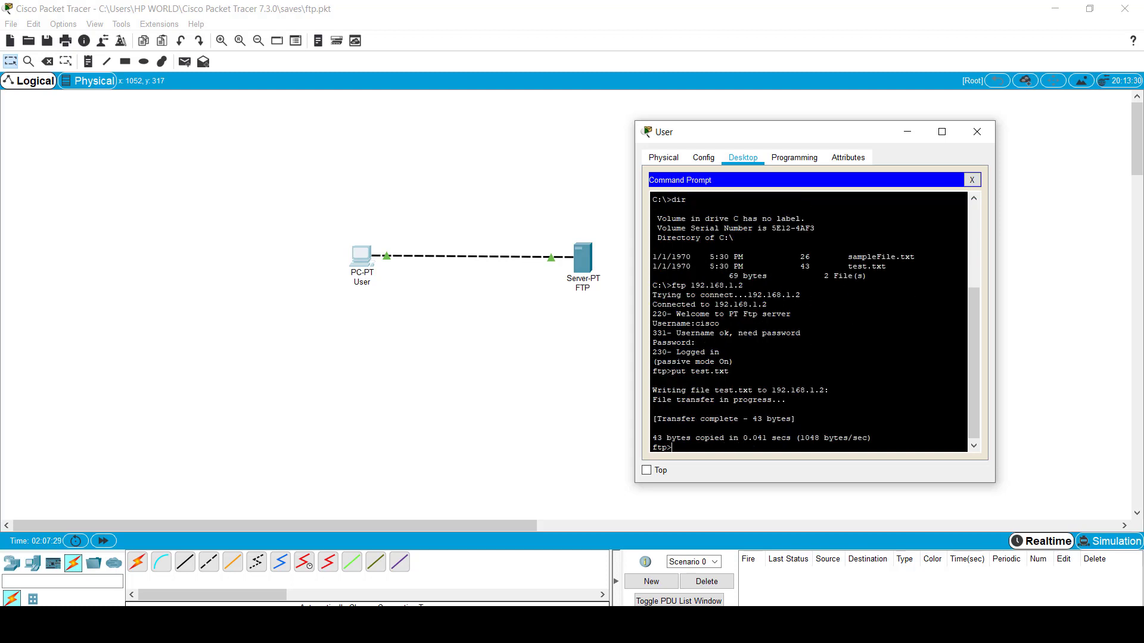
{"action": "left_click_drag", "start_coordinate": [652, 438], "coordinate": [866, 438]}
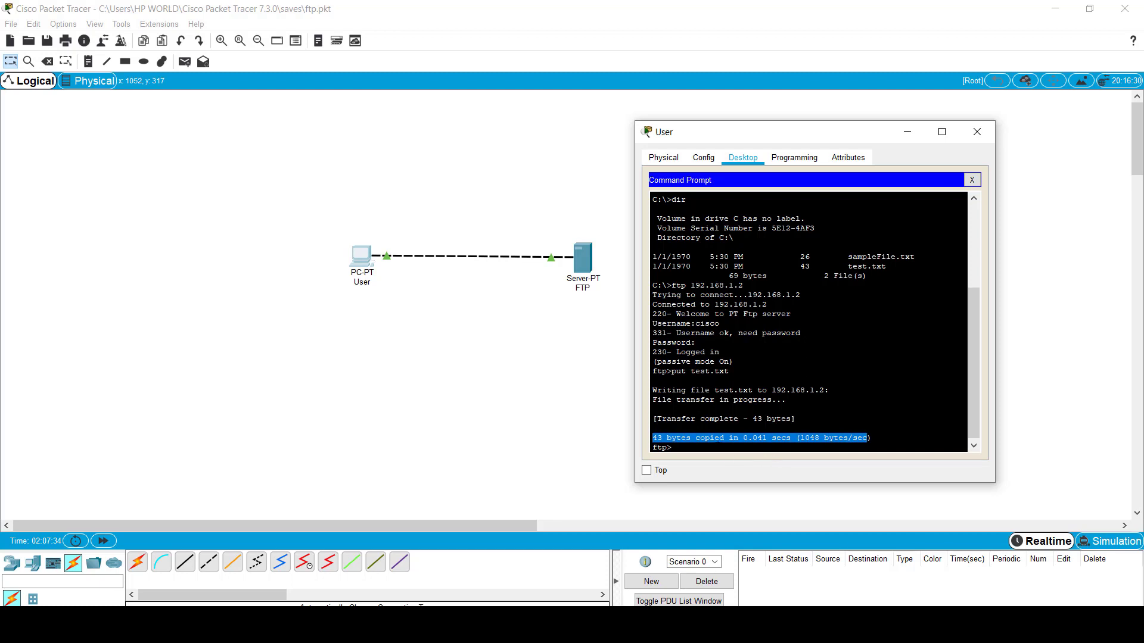
{"action": "left_click", "coordinate": [672, 447]}
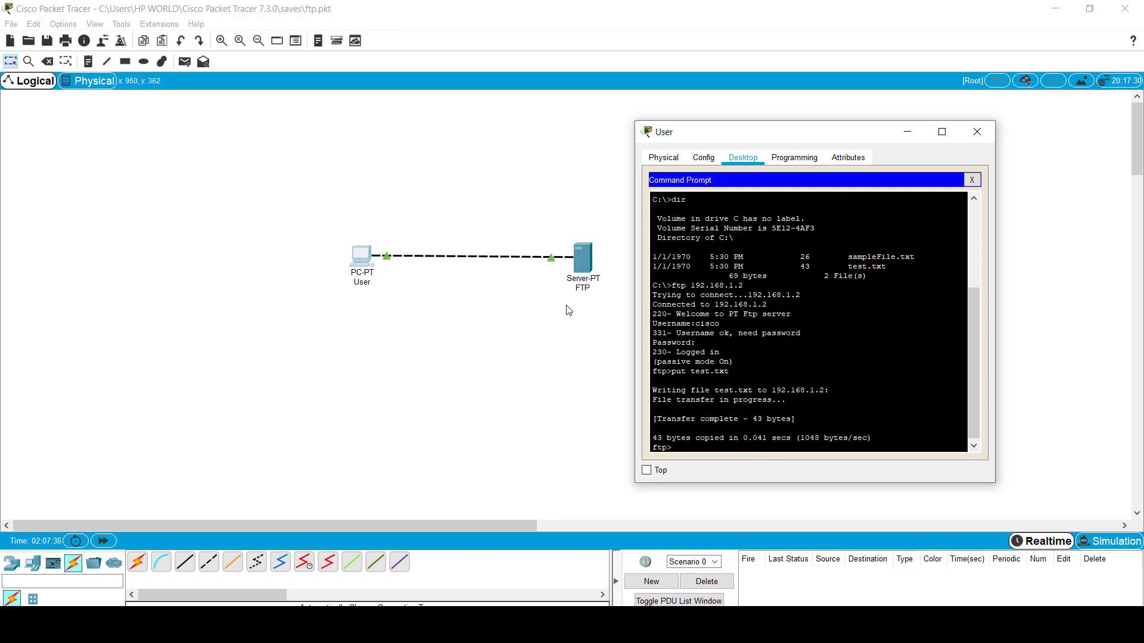
Step: Open the FTP server's settings on its FTP service page
{"action": "left_click", "coordinate": [587, 261]}
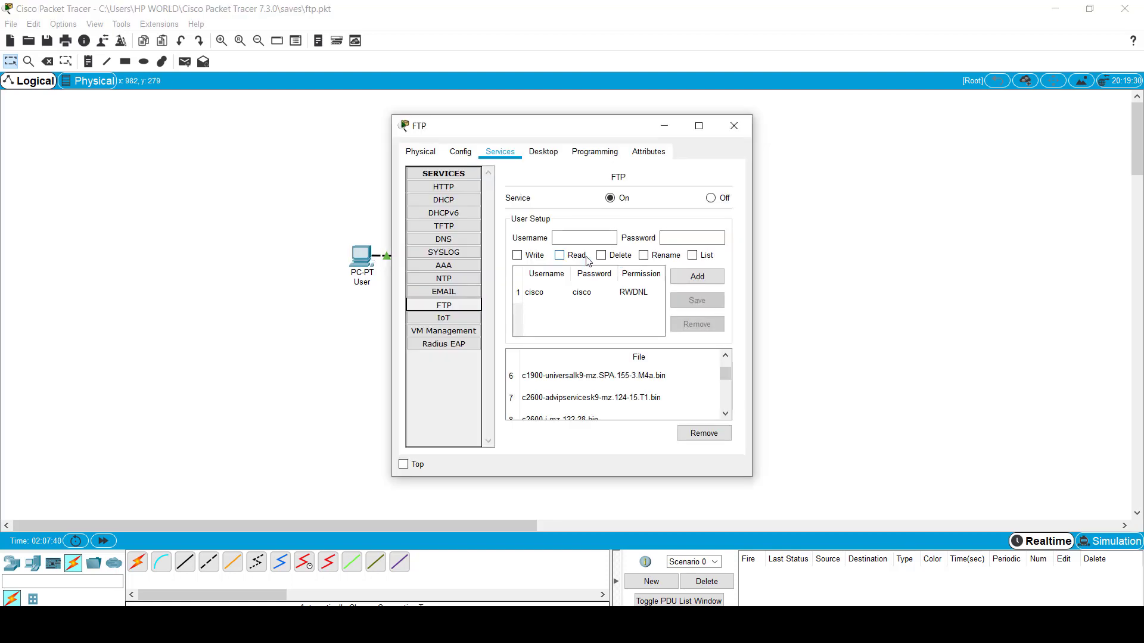
{"action": "scroll", "coordinate": [599, 381], "scroll_direction": "down", "scroll_amount": 8}
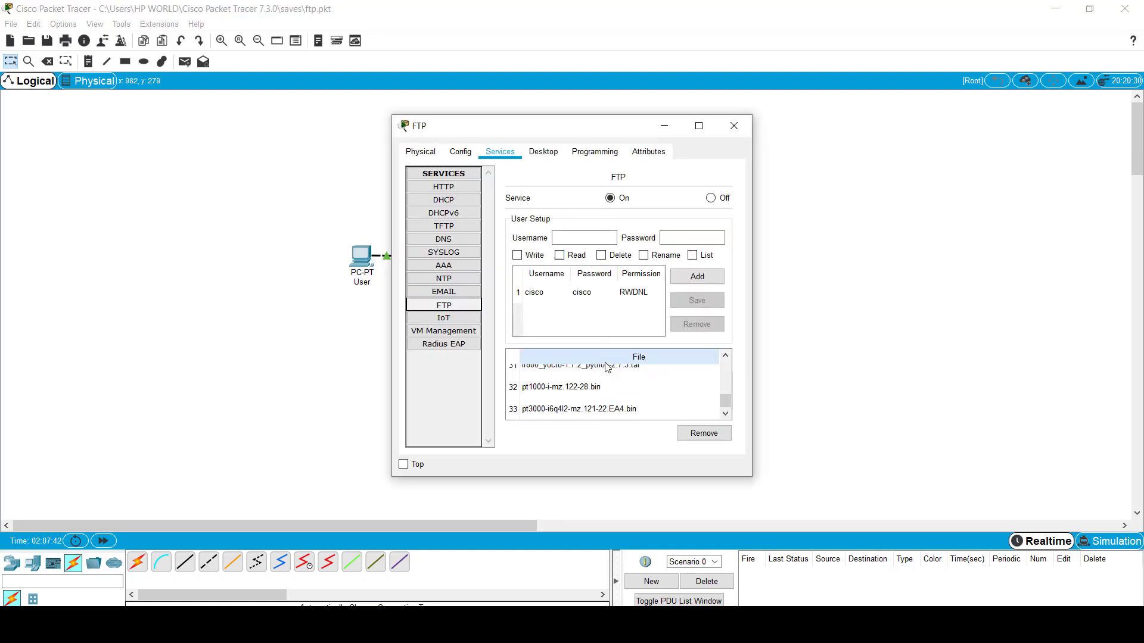
{"action": "scroll", "coordinate": [607, 381], "scroll_direction": "up", "scroll_amount": 10}
{"action": "left_click", "coordinate": [444, 278]}
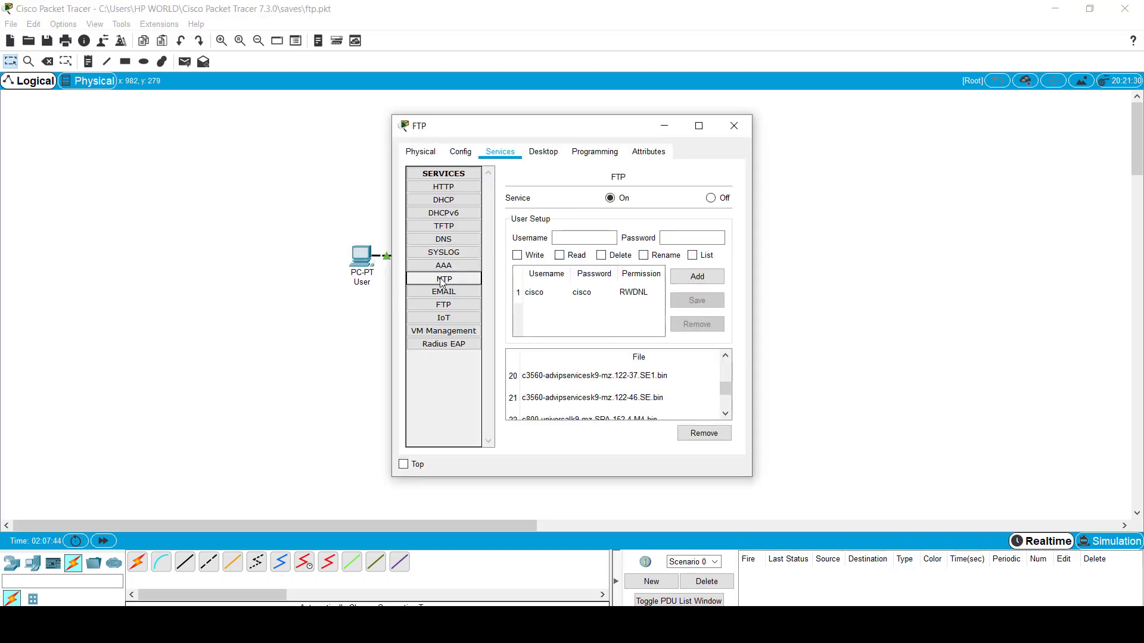
{"action": "left_click", "coordinate": [443, 306]}
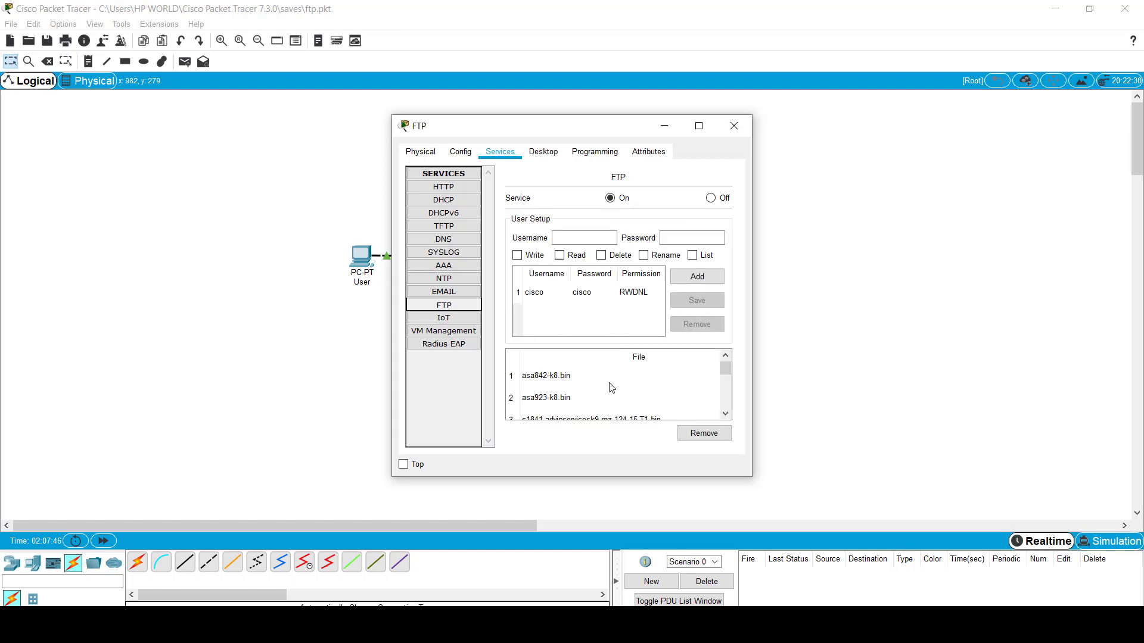
Step: Find test.txt as entry 34 in the server's file list, then close the window
{"action": "scroll", "coordinate": [612, 387], "scroll_direction": "down", "scroll_amount": 1}
{"action": "scroll", "coordinate": [608, 387], "scroll_direction": "down", "scroll_amount": 5}
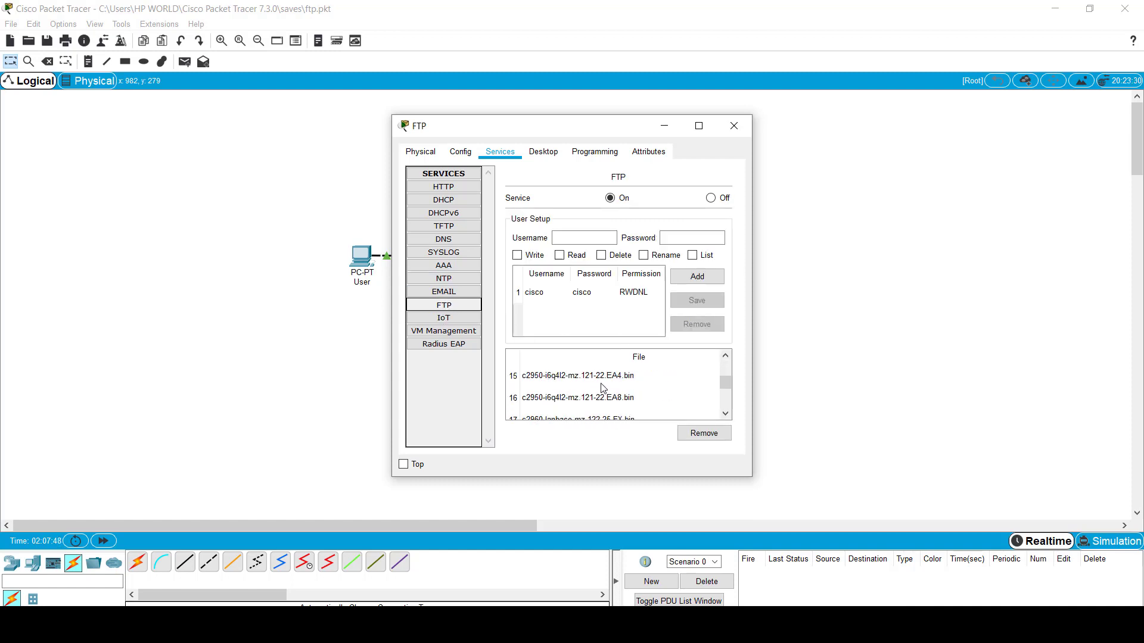
{"action": "scroll", "coordinate": [604, 388], "scroll_direction": "down", "scroll_amount": 2}
{"action": "scroll", "coordinate": [606, 387], "scroll_direction": "down", "scroll_amount": 1}
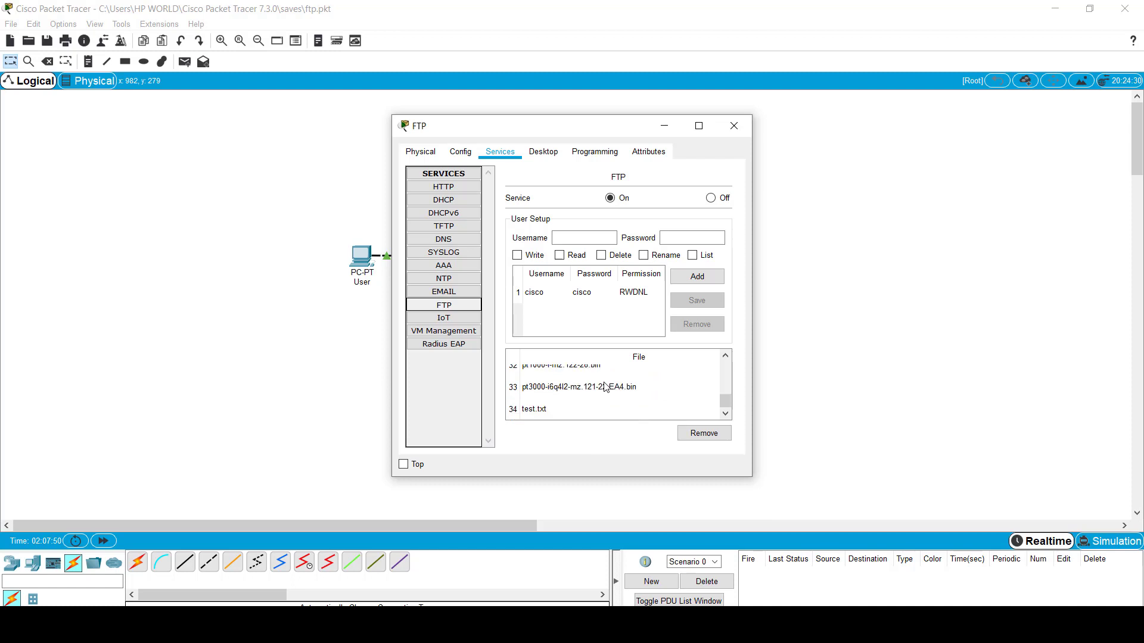
{"action": "left_click", "coordinate": [563, 410]}
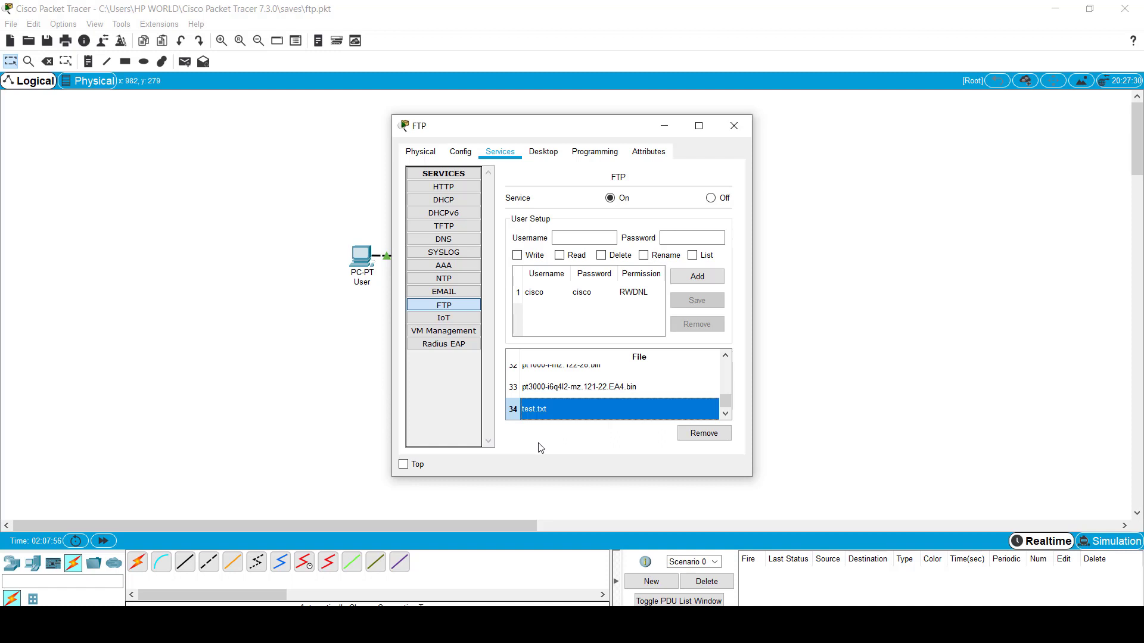
{"action": "left_click", "coordinate": [735, 125]}
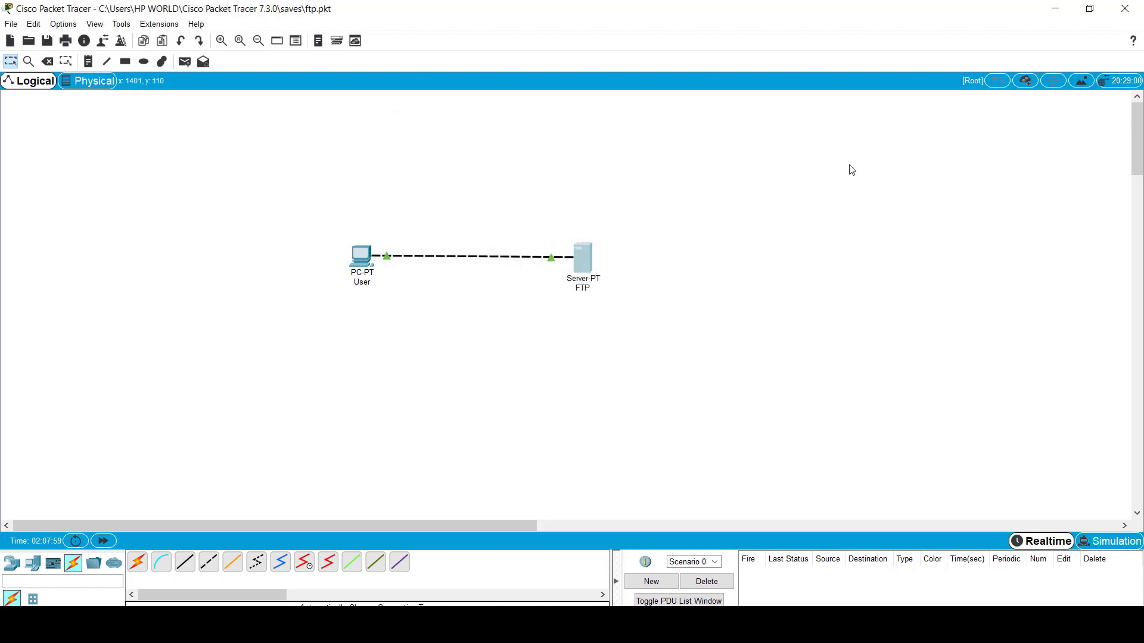
Step: Reopen the FTP server's FTP service and select test.txt, entry 34, in its file list
{"action": "left_click", "coordinate": [587, 255]}
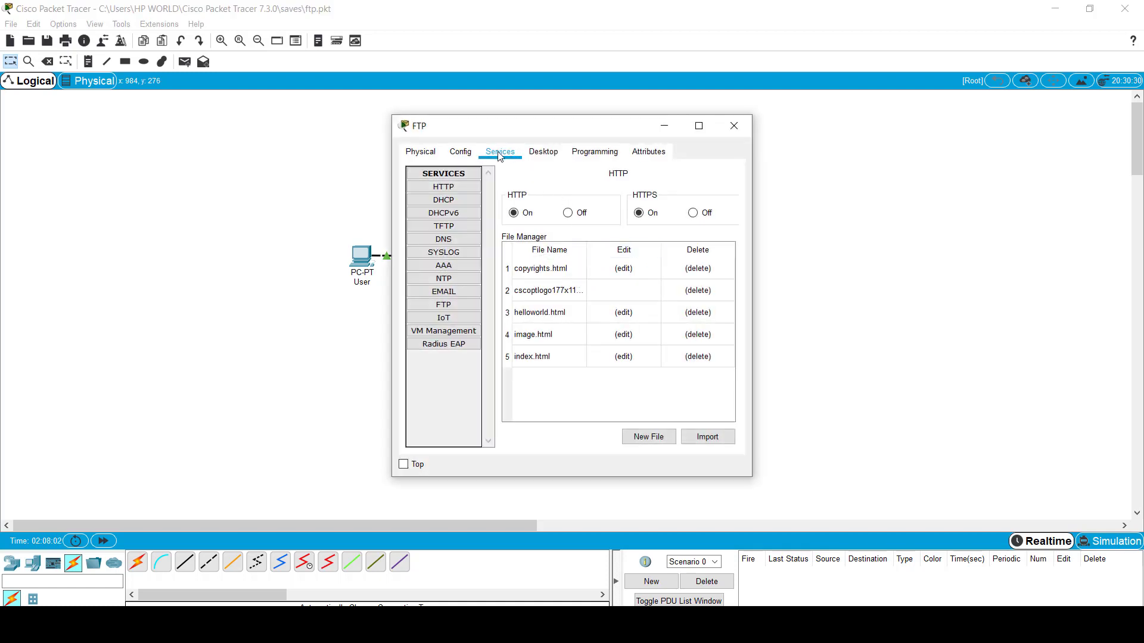
{"action": "left_click", "coordinate": [452, 307]}
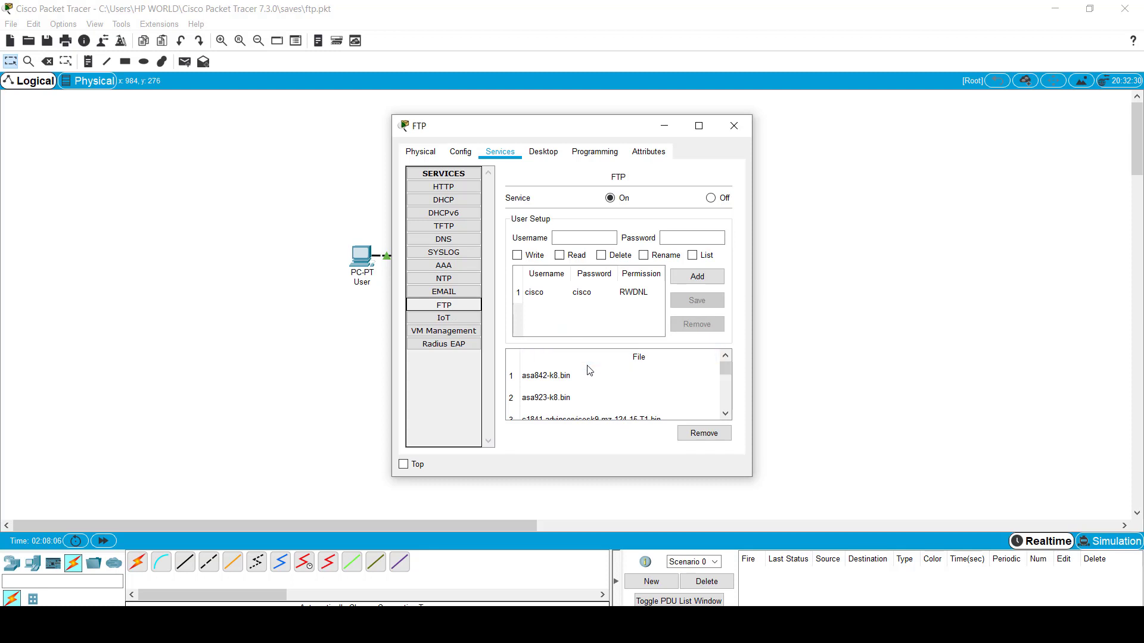
{"action": "scroll", "coordinate": [587, 378], "scroll_direction": "down", "scroll_amount": 7}
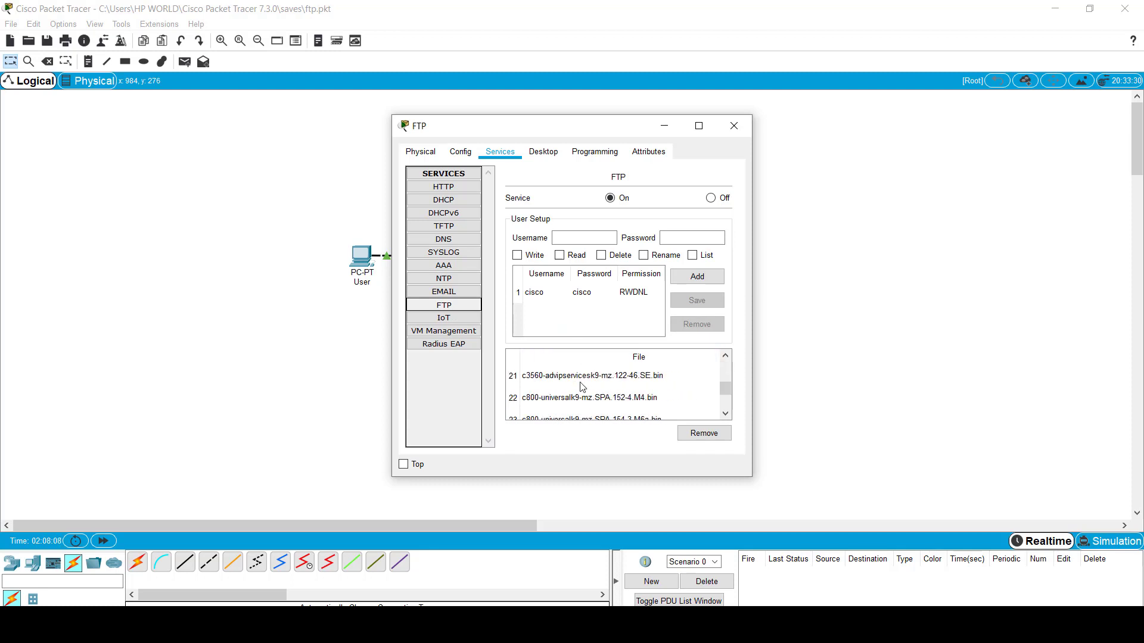
{"action": "scroll", "coordinate": [583, 387], "scroll_direction": "down", "scroll_amount": 4}
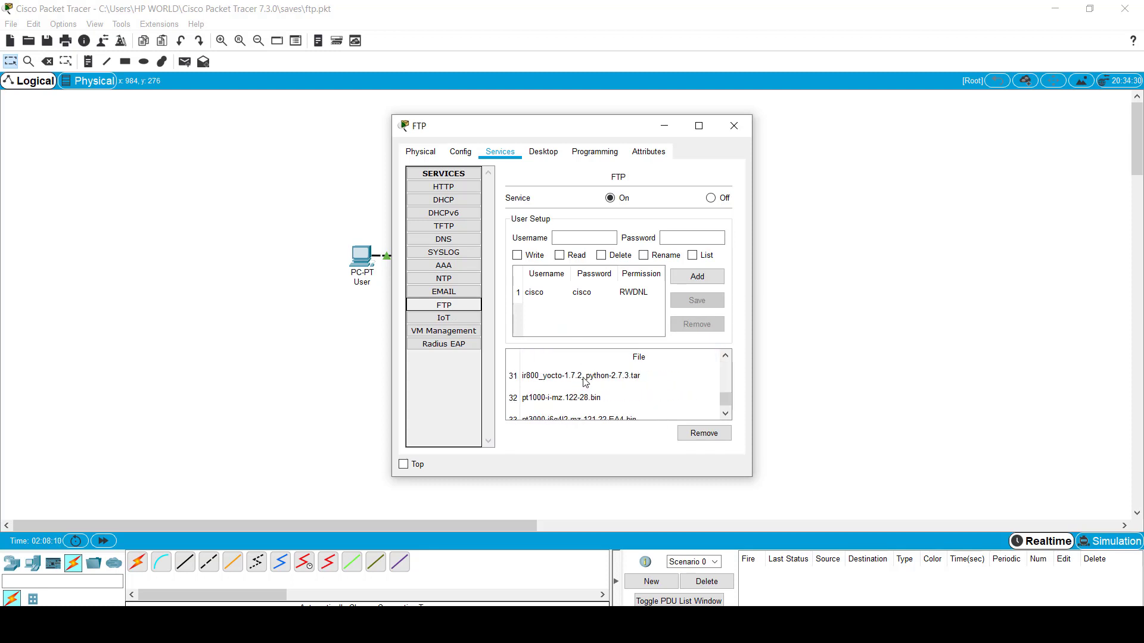
{"action": "scroll", "coordinate": [584, 381], "scroll_direction": "down", "scroll_amount": 1}
{"action": "left_click", "coordinate": [557, 412]}
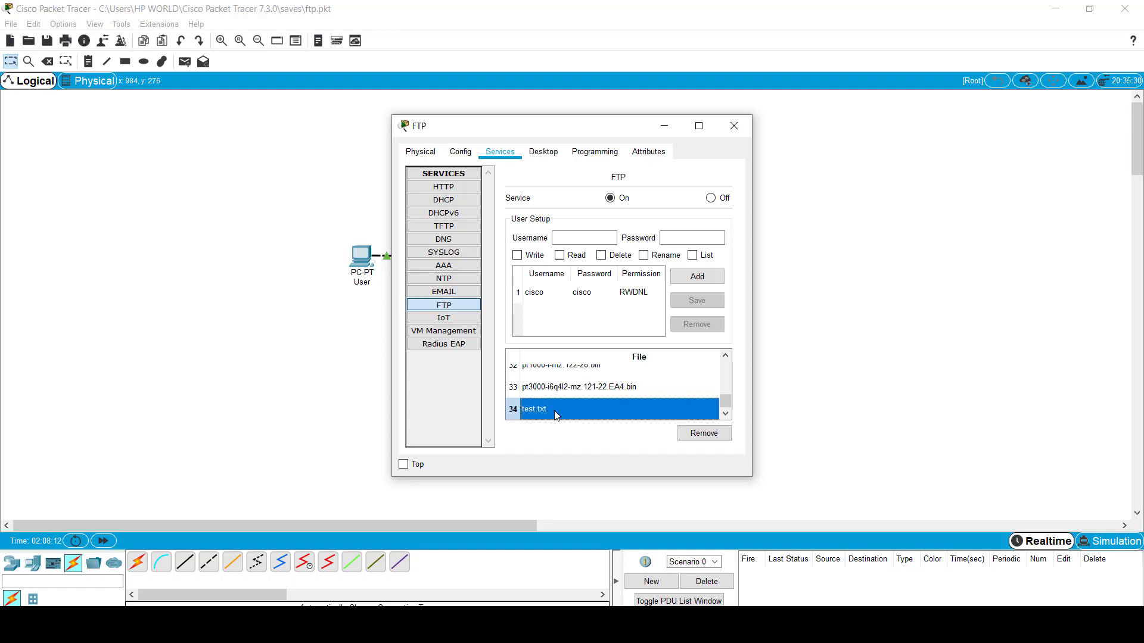
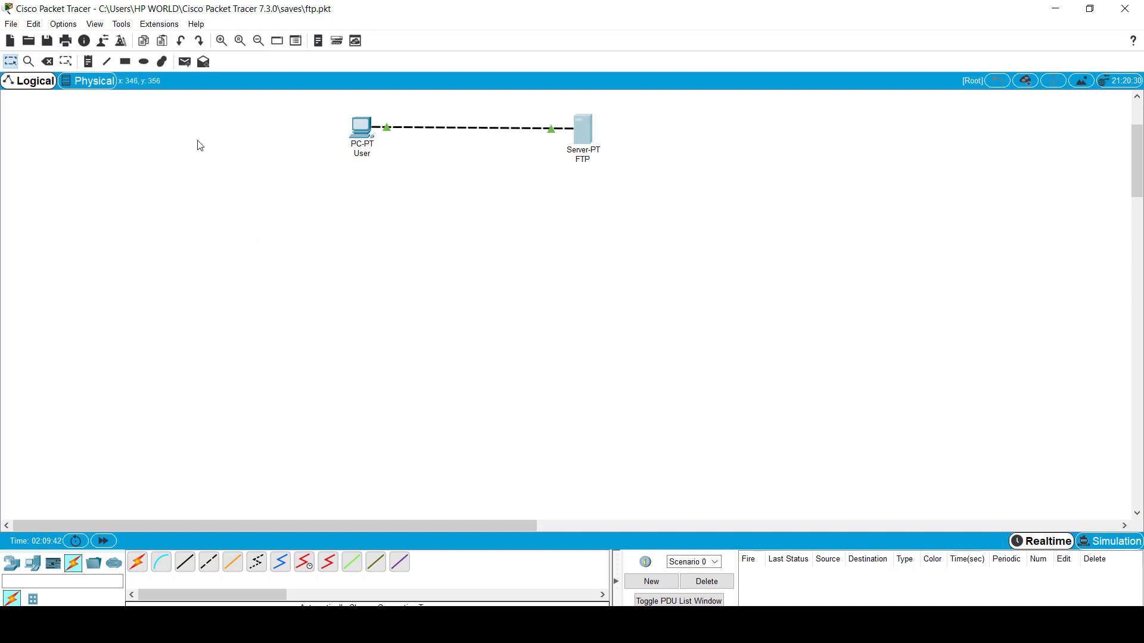
Step: Place a 2960 switch, Switch2, on the canvas
{"action": "left_click", "coordinate": [13, 564]}
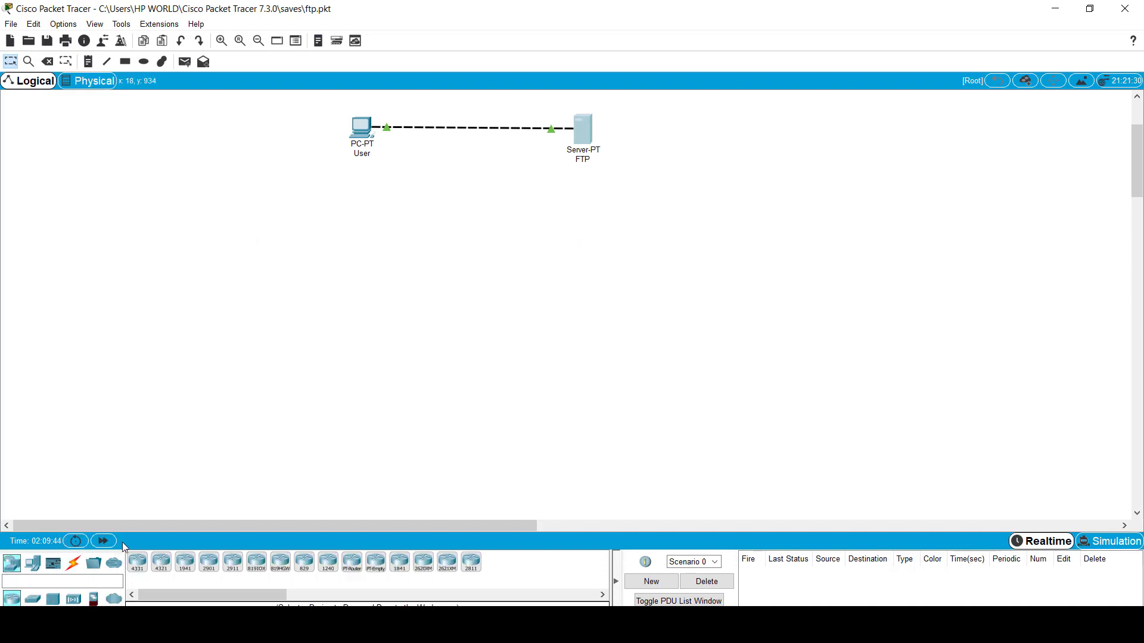
{"action": "left_click", "coordinate": [33, 599]}
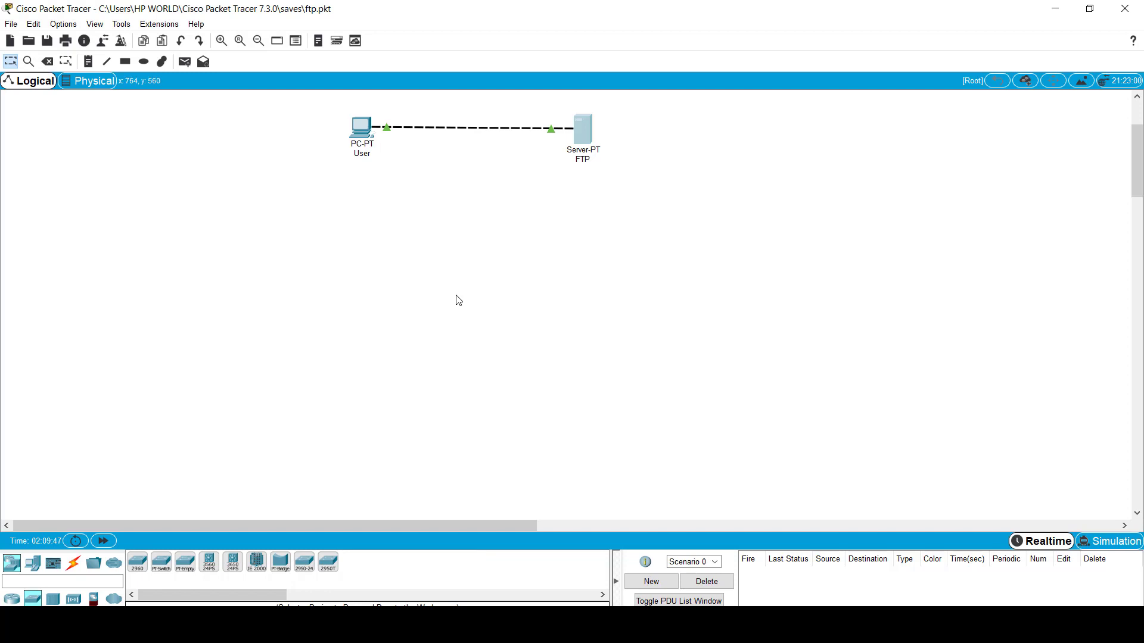
{"action": "left_click", "coordinate": [137, 562]}
{"action": "left_click", "coordinate": [532, 310]}
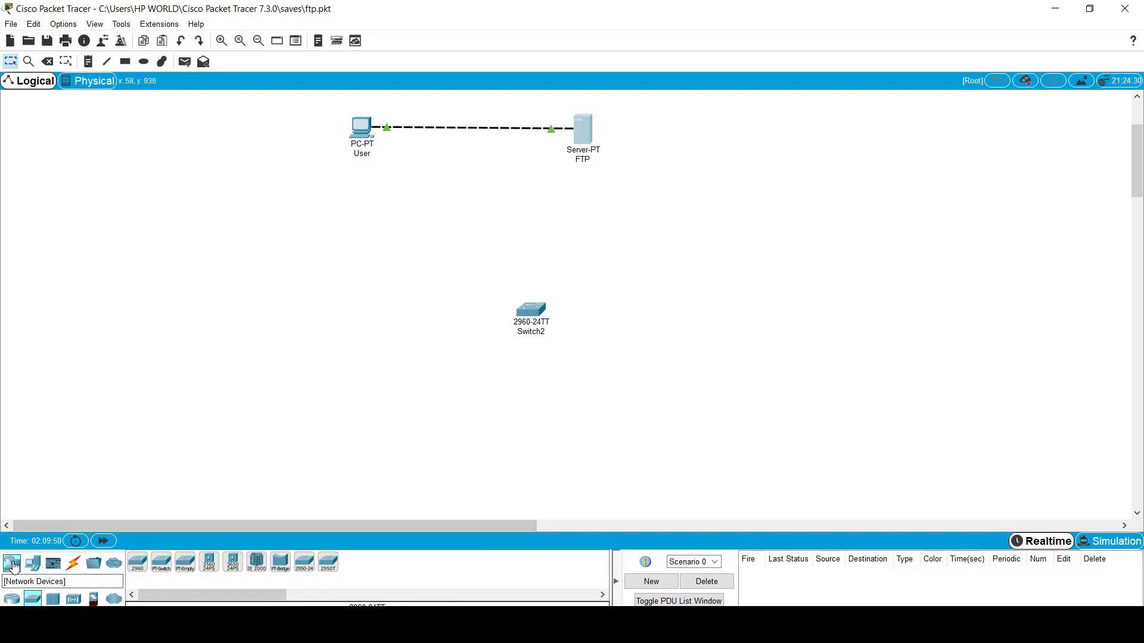
Step: Add four generic PCs, PC10–PC13, and Server3 above the switch
{"action": "left_click", "coordinate": [11, 563]}
{"action": "left_click", "coordinate": [33, 563]}
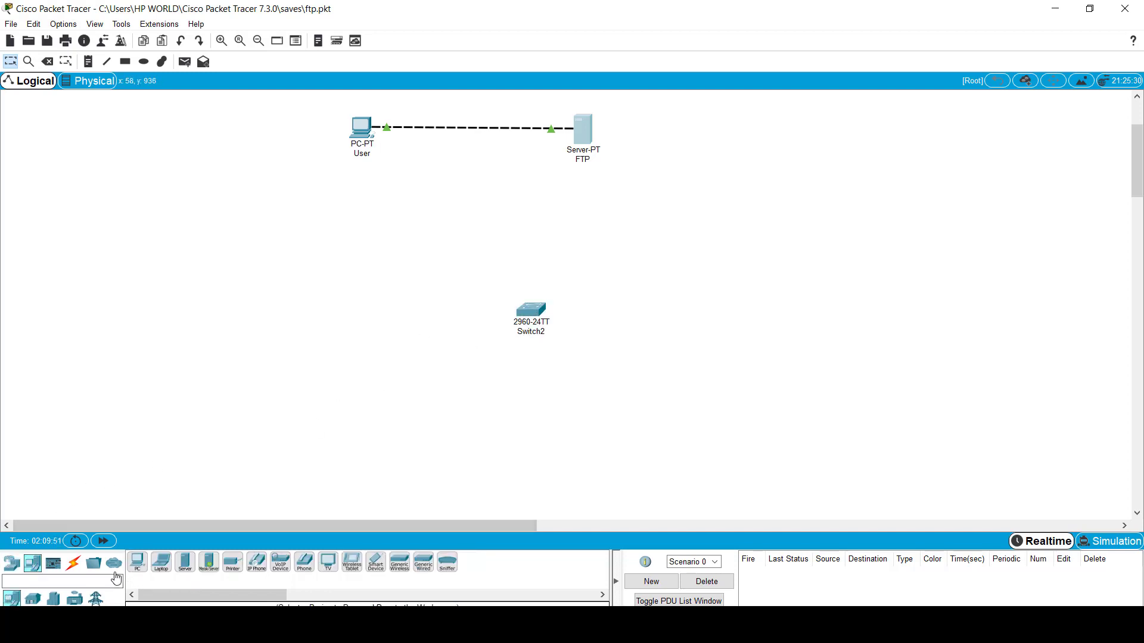
{"action": "left_click", "coordinate": [137, 563]}
{"action": "left_click", "coordinate": [272, 374]}
{"action": "left_click", "coordinate": [340, 424]}
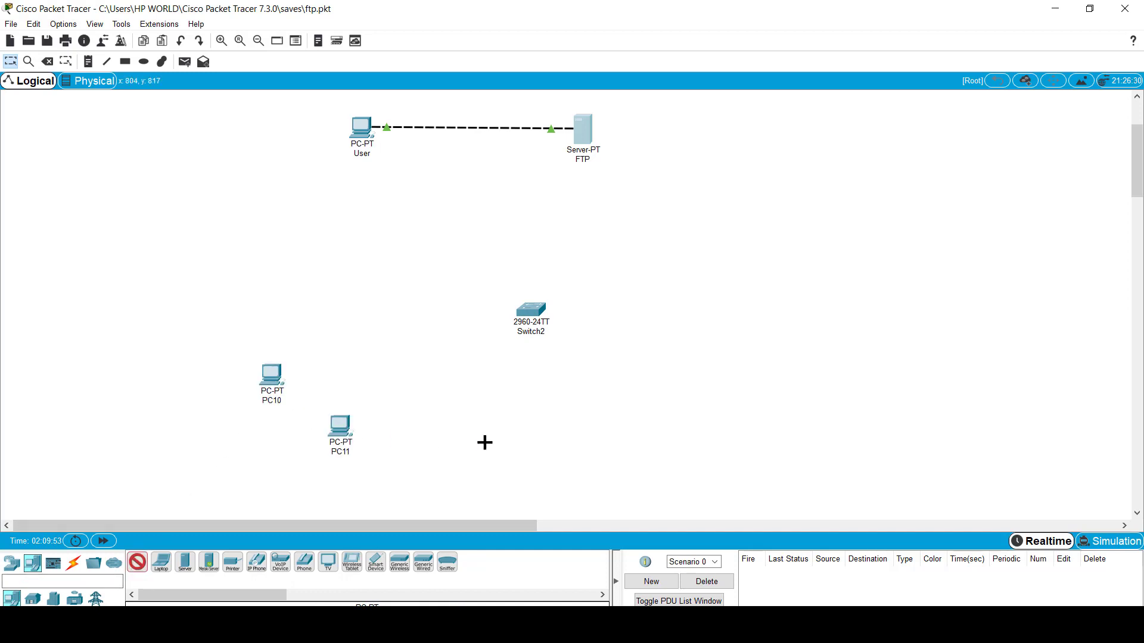
{"action": "left_click", "coordinate": [508, 423]}
{"action": "left_click", "coordinate": [657, 320]}
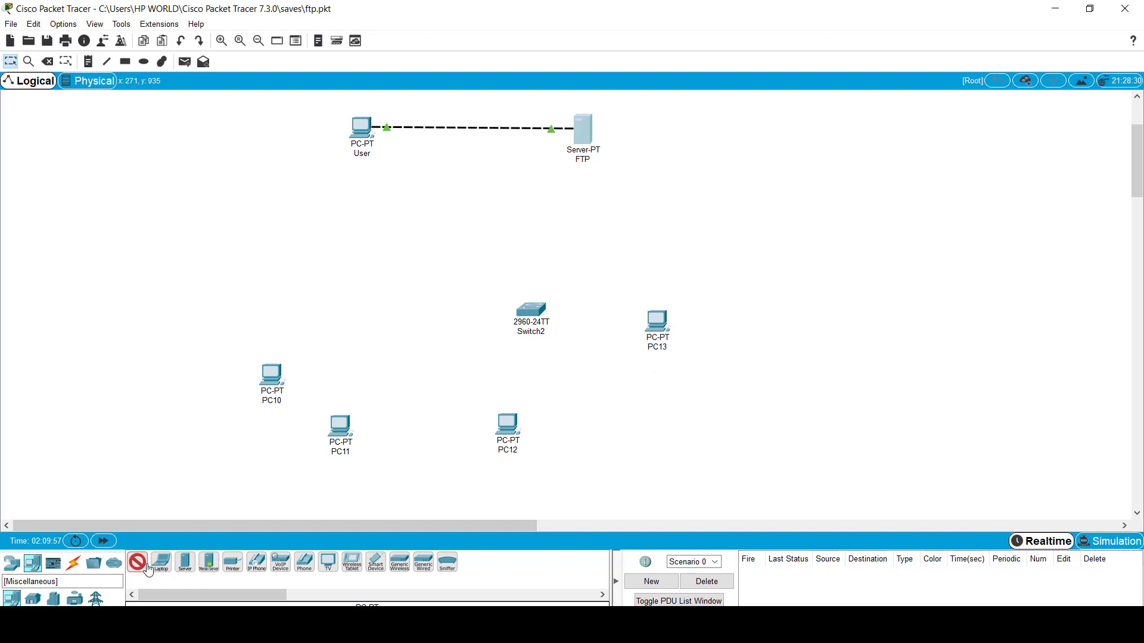
{"action": "left_click", "coordinate": [184, 562]}
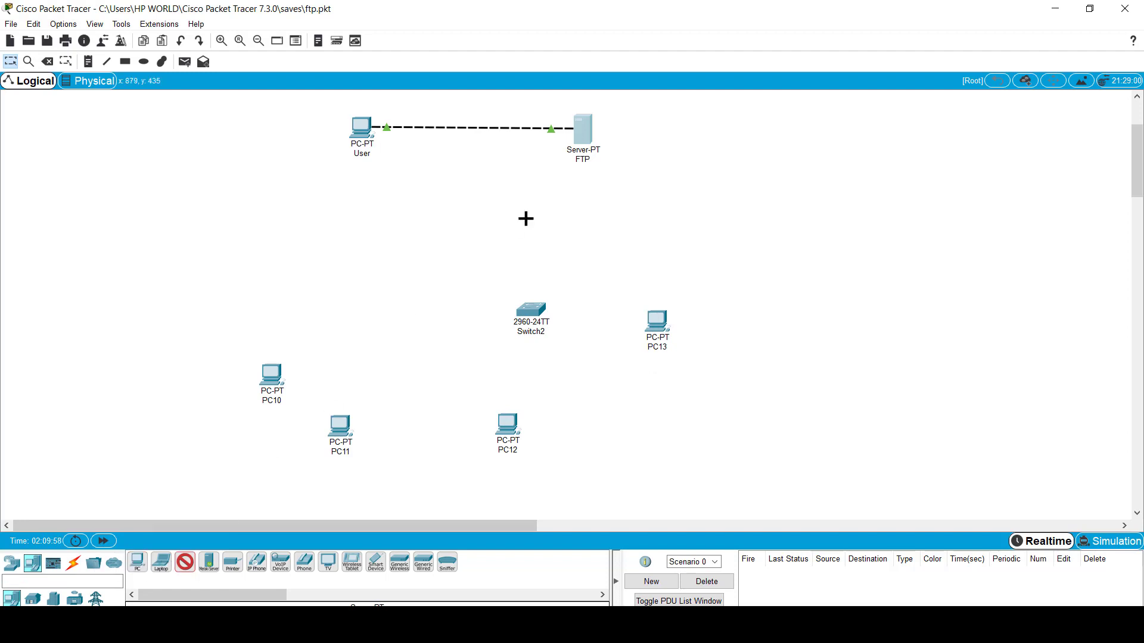
{"action": "left_click", "coordinate": [493, 239]}
Step: Drag Switch2 and the four PCs into a group around the switch
{"action": "left_click_drag", "start_coordinate": [515, 432], "coordinate": [656, 414]}
{"action": "left_click_drag", "start_coordinate": [533, 316], "coordinate": [486, 356]}
{"action": "left_click_drag", "start_coordinate": [664, 328], "coordinate": [621, 343]}
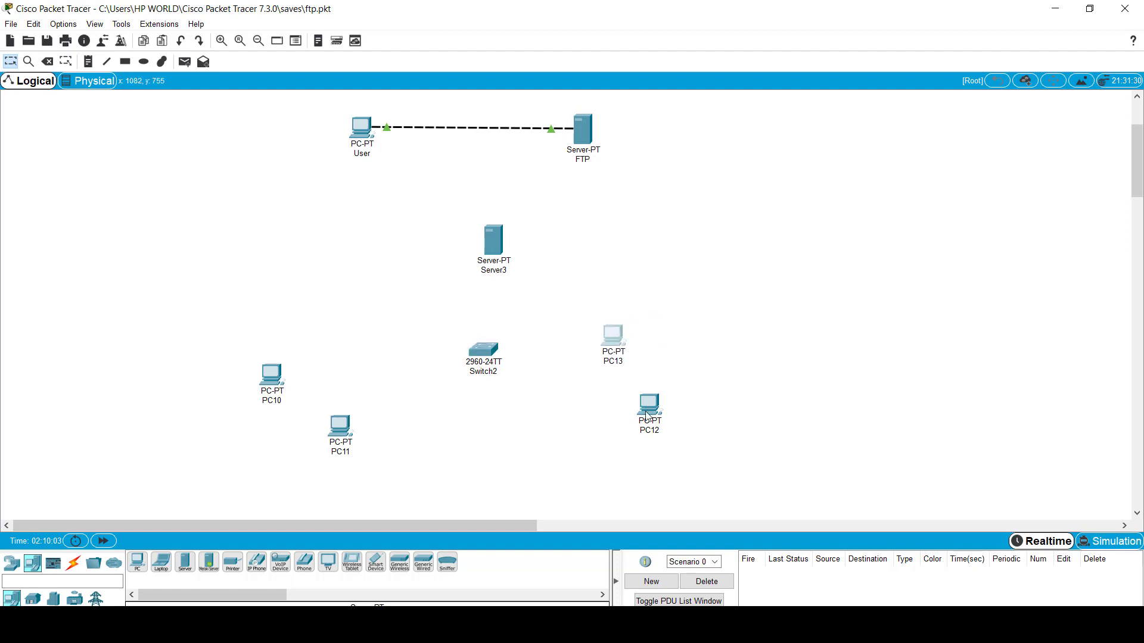
{"action": "left_click_drag", "start_coordinate": [649, 409], "coordinate": [597, 433]}
{"action": "left_click_drag", "start_coordinate": [286, 398], "coordinate": [394, 461]}
{"action": "left_click_drag", "start_coordinate": [344, 391], "coordinate": [303, 341]}
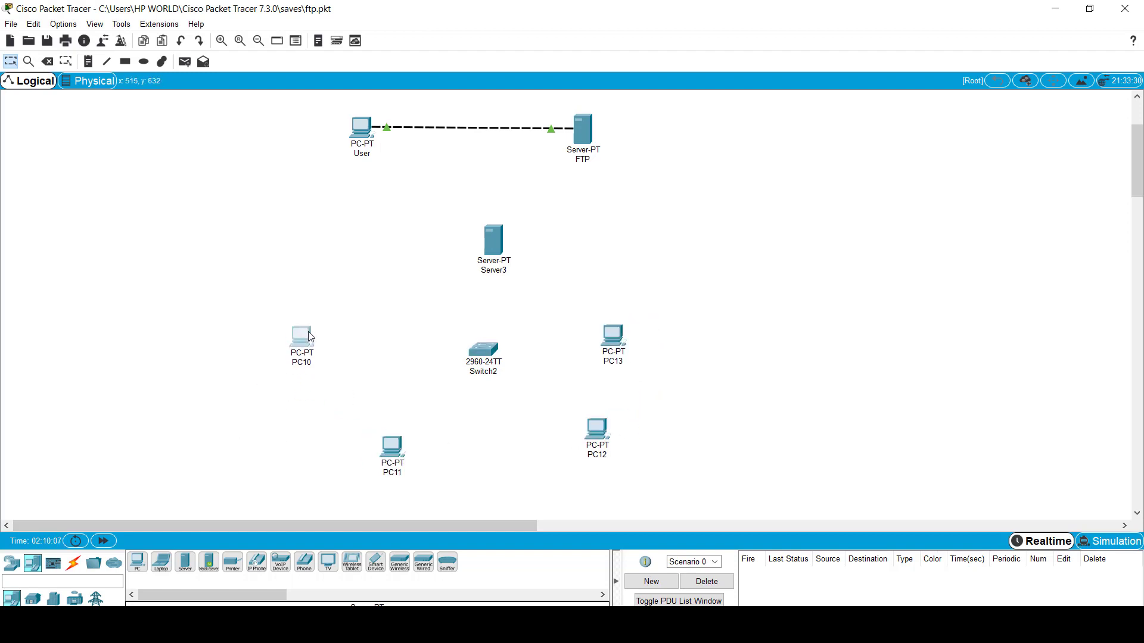
Step: Cable PC11 and Server3 to Switch2 using the automatic connection type
{"action": "left_click", "coordinate": [73, 563]}
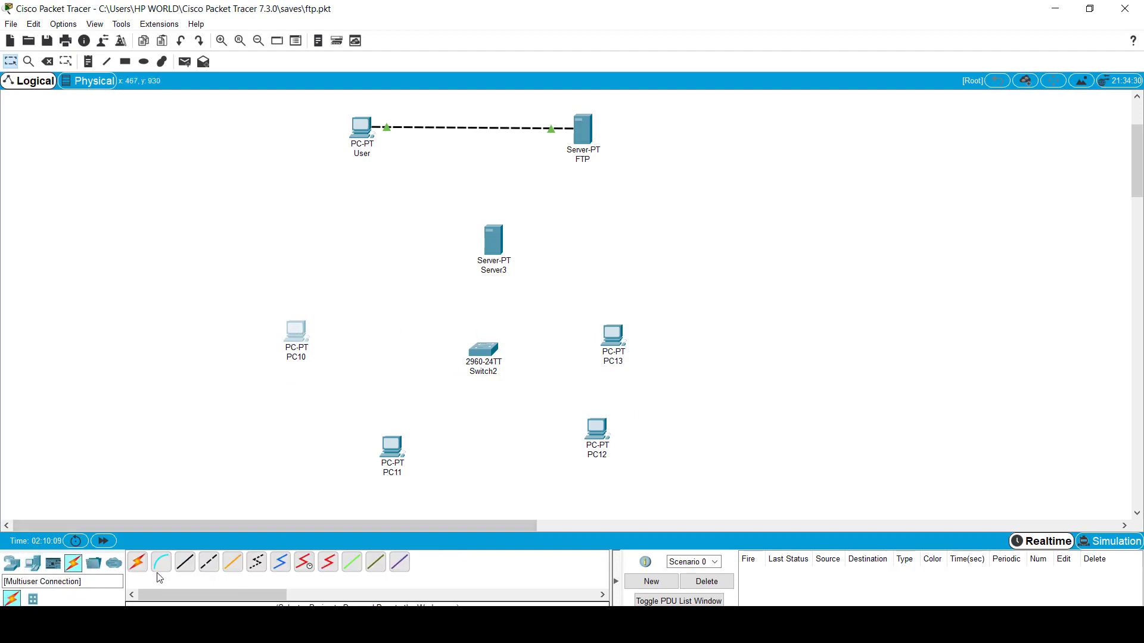
{"action": "left_click", "coordinate": [137, 561]}
{"action": "left_click", "coordinate": [393, 447]}
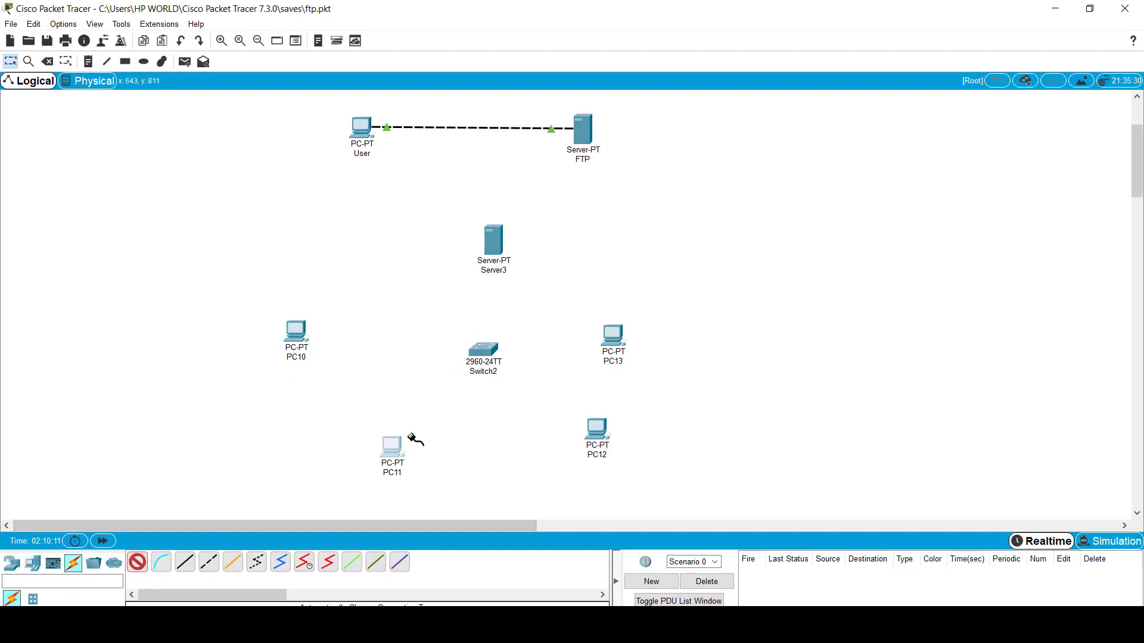
{"action": "left_click", "coordinate": [484, 351]}
{"action": "left_click", "coordinate": [137, 562]}
{"action": "left_click", "coordinate": [494, 240]}
{"action": "left_click", "coordinate": [486, 351]}
{"action": "left_click", "coordinate": [137, 562]}
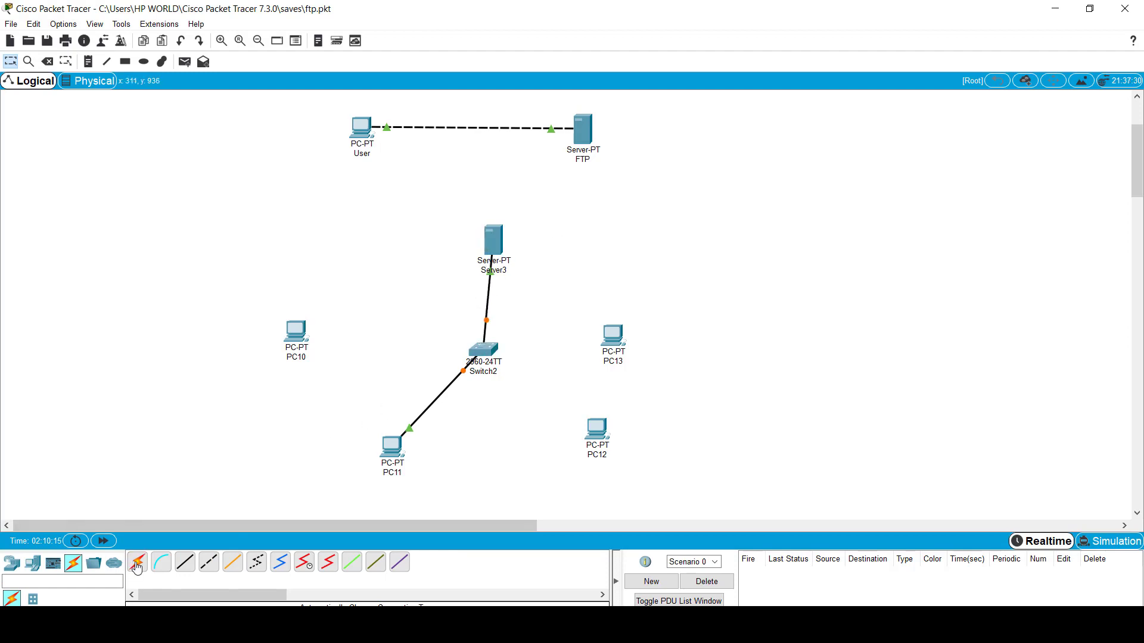
Step: Cable PC13, PC12 and PC10 to Switch2 with automatic cables
{"action": "left_click", "coordinate": [617, 335]}
{"action": "left_click", "coordinate": [483, 350]}
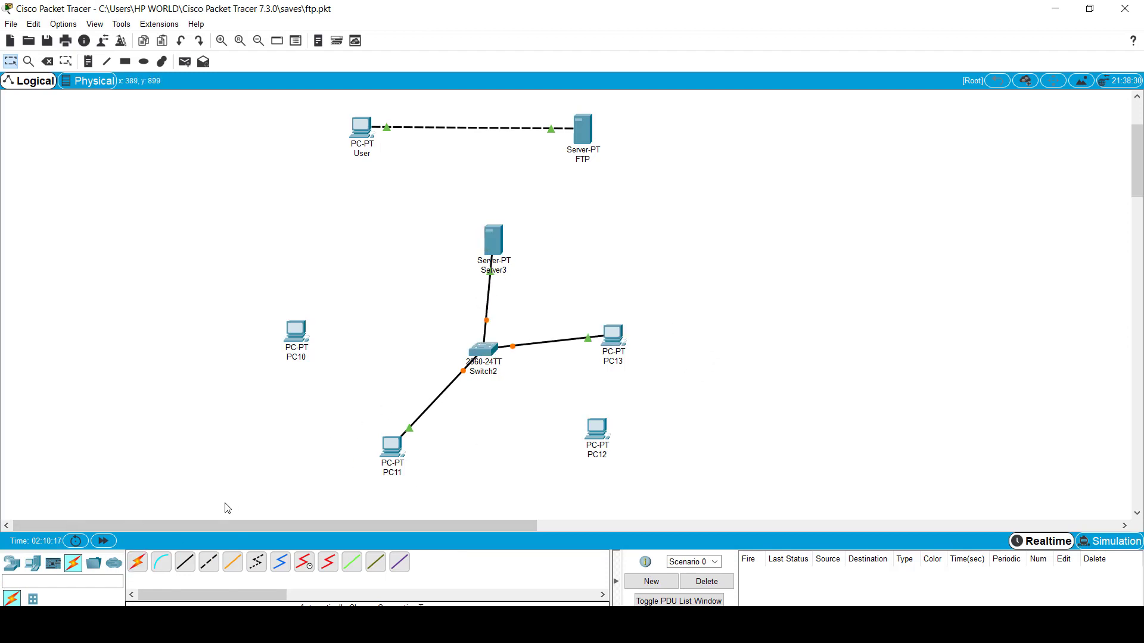
{"action": "left_click", "coordinate": [597, 429]}
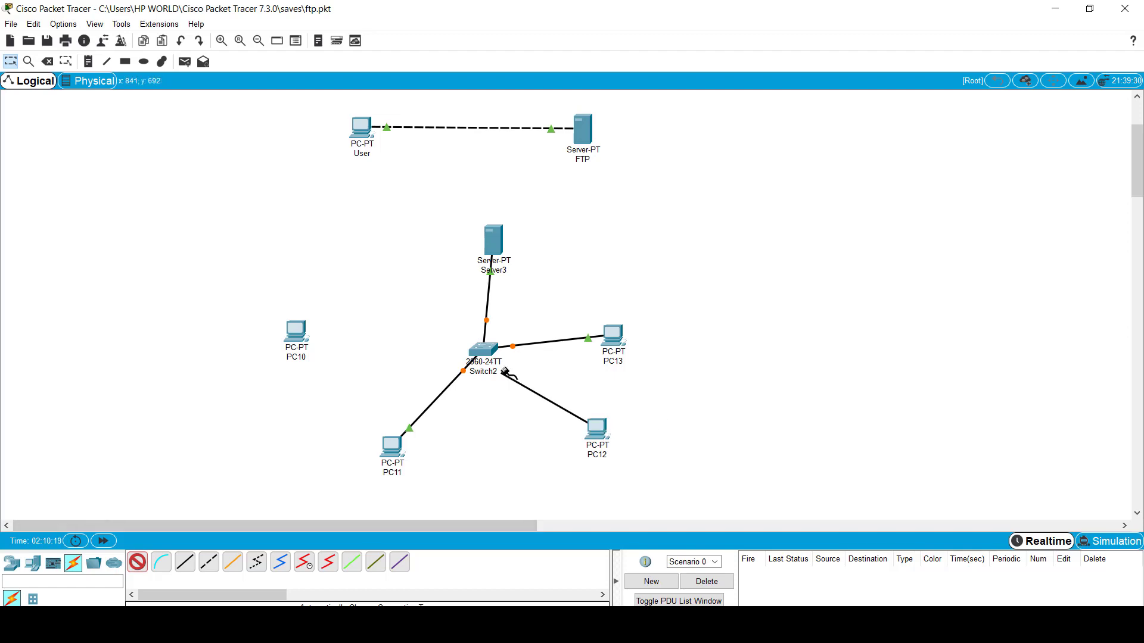
{"action": "left_click", "coordinate": [486, 352]}
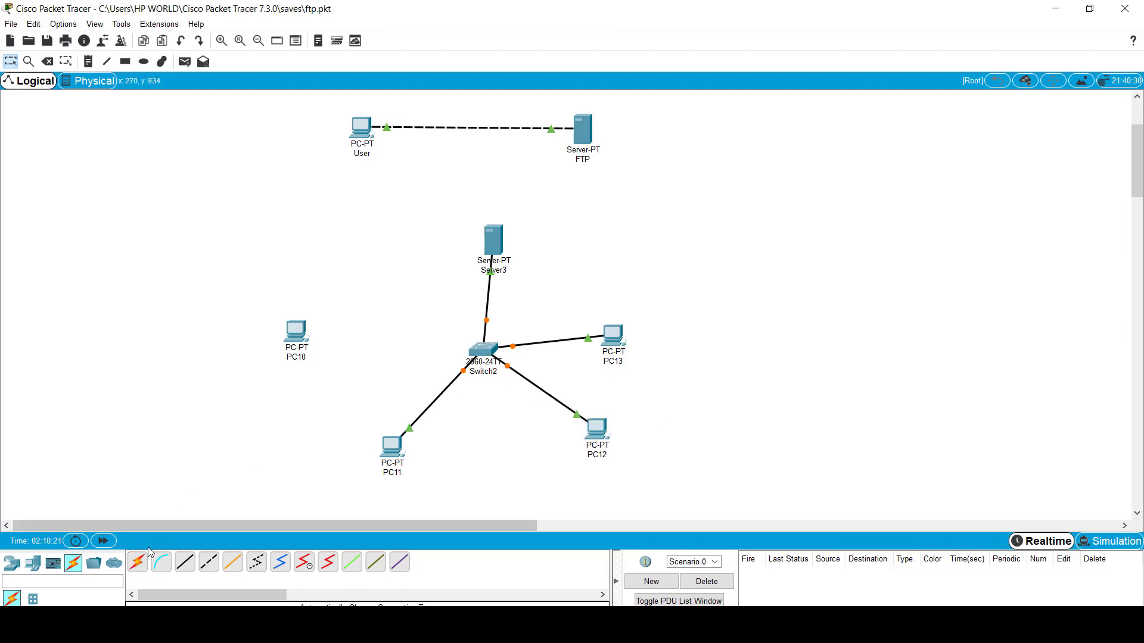
{"action": "left_click", "coordinate": [137, 561]}
{"action": "left_click", "coordinate": [302, 332]}
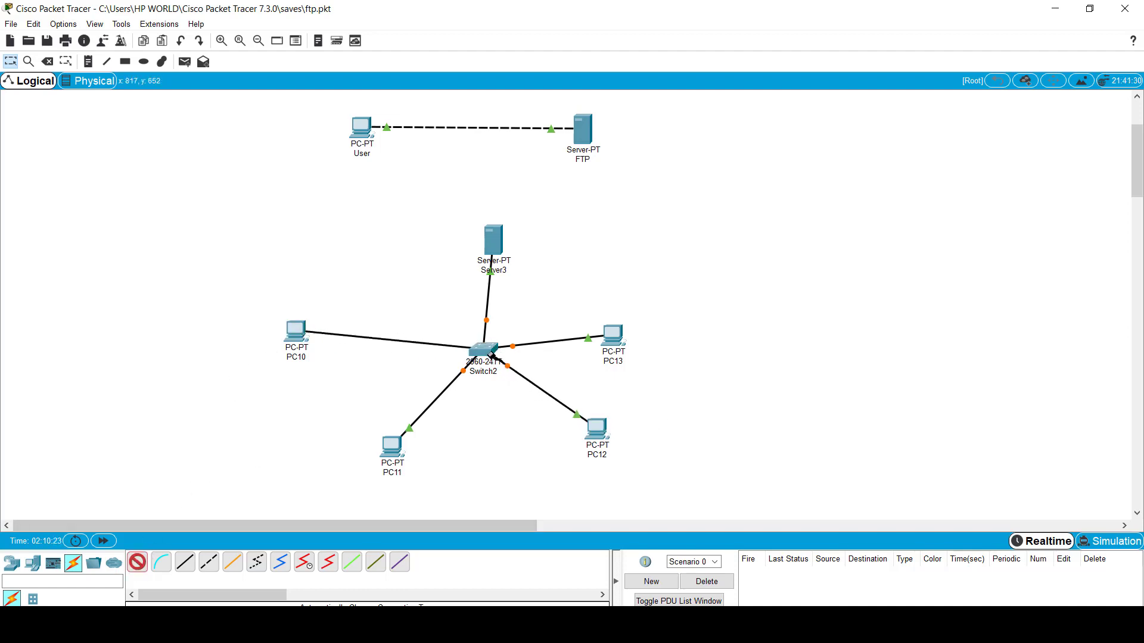
{"action": "left_click", "coordinate": [484, 351]}
Step: Rename PC10 to Admin_1, getting past a duplicate-name warning
{"action": "left_click", "coordinate": [309, 361]}
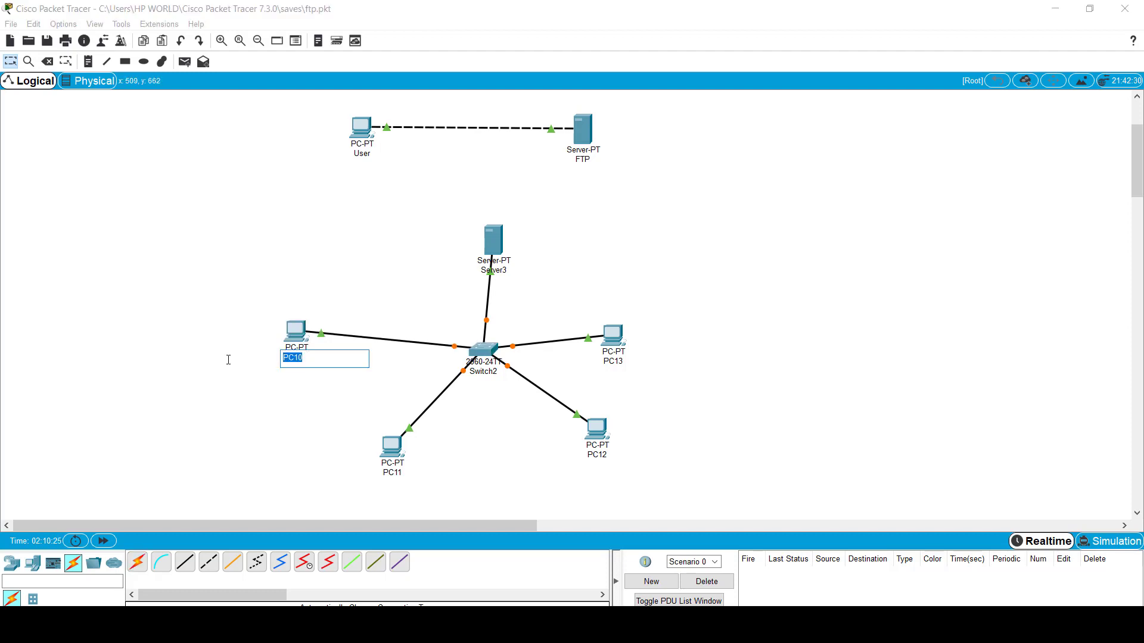
{"action": "type", "text": "Admin"}
{"action": "left_click", "coordinate": [390, 473]}
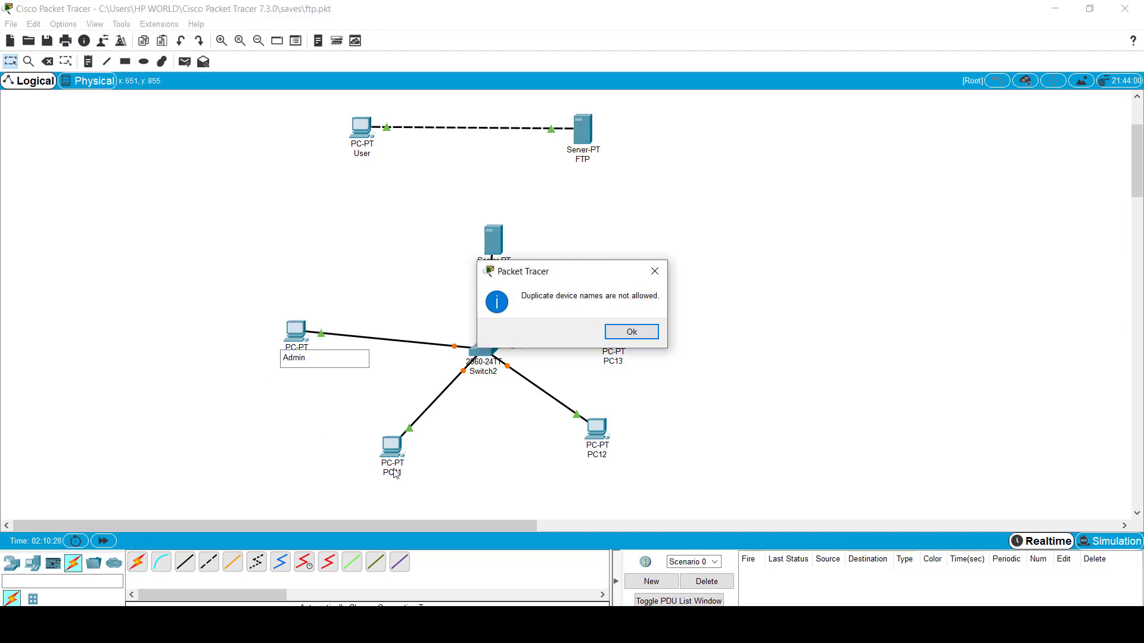
{"action": "left_click", "coordinate": [632, 332]}
{"action": "left_click", "coordinate": [298, 356]}
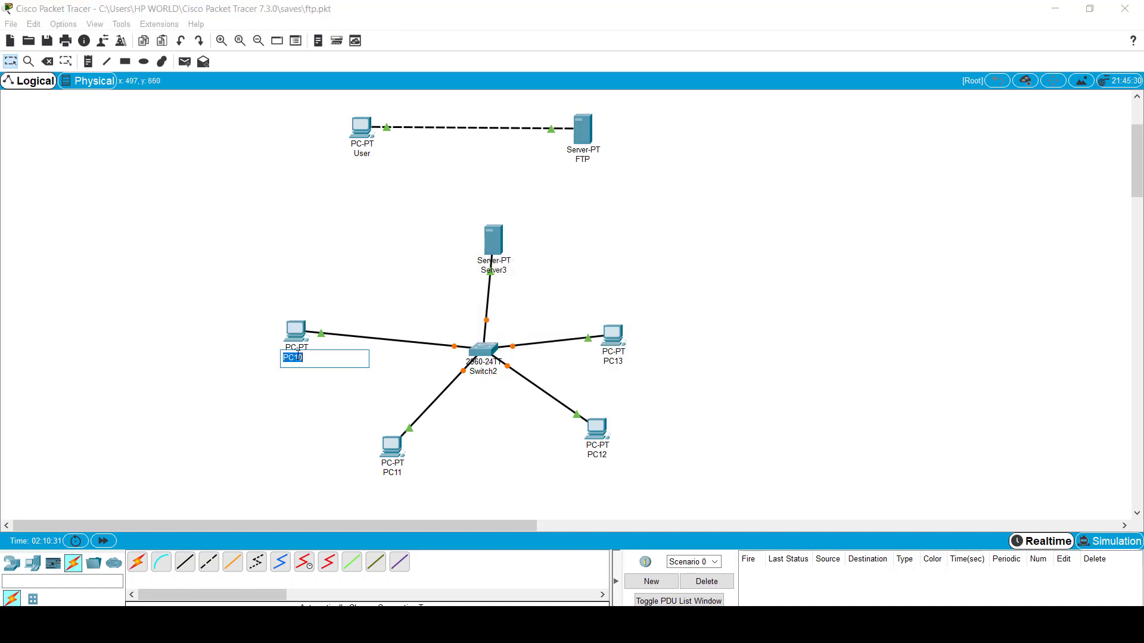
{"action": "type", "text": "Admin_1"}
{"action": "key", "text": "Return"}
Step: Rename PC11 to S-1 and PC12 to F_1
{"action": "left_click", "coordinate": [392, 472]}
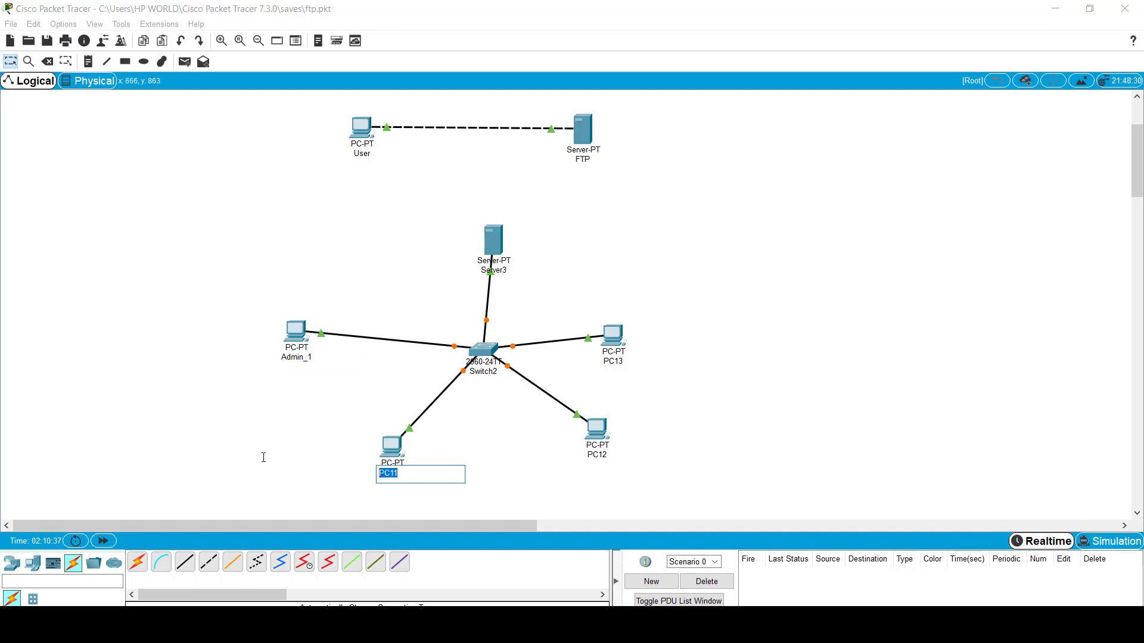
{"action": "type", "text": "S-1"}
{"action": "key", "text": "Return"}
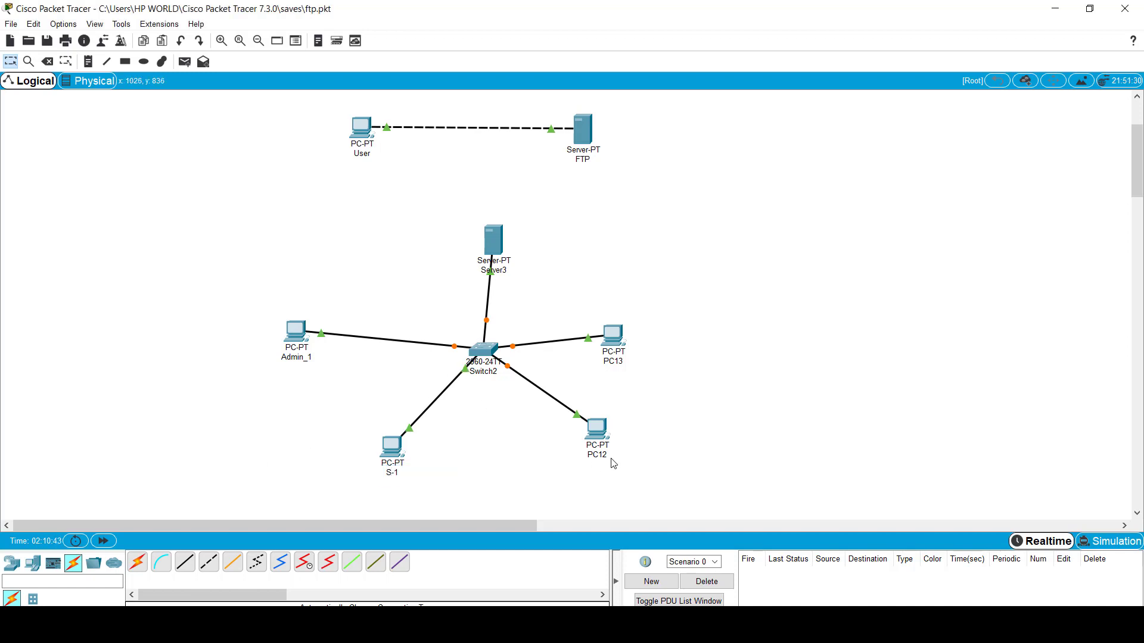
{"action": "left_click", "coordinate": [609, 457]}
{"action": "left_click", "coordinate": [733, 126]}
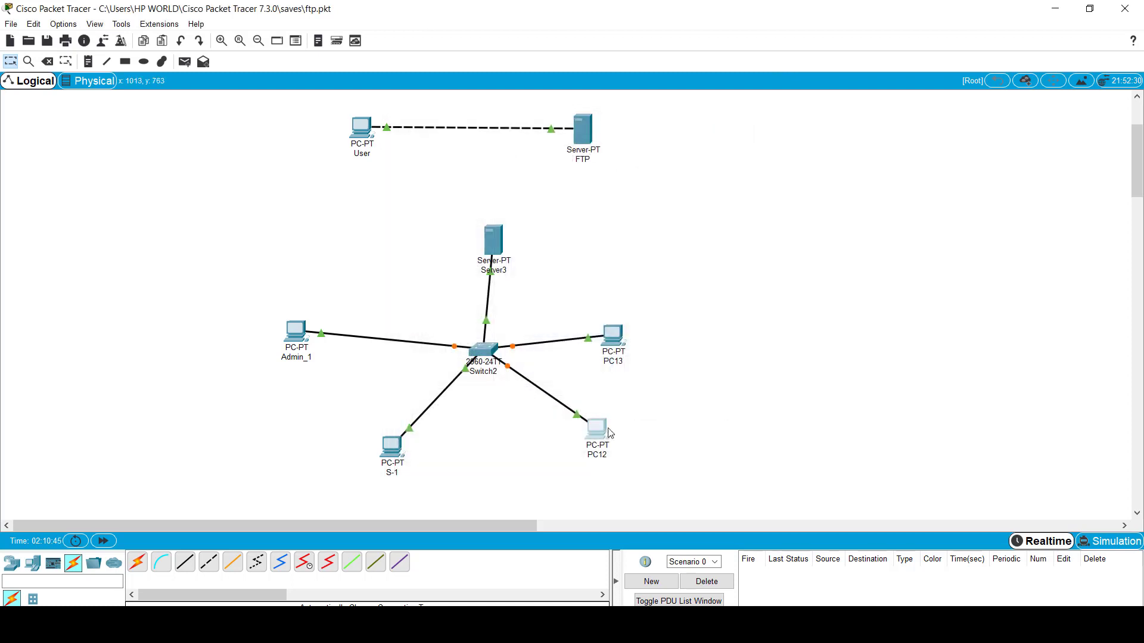
{"action": "left_click", "coordinate": [601, 456]}
{"action": "double_click", "coordinate": [600, 455]}
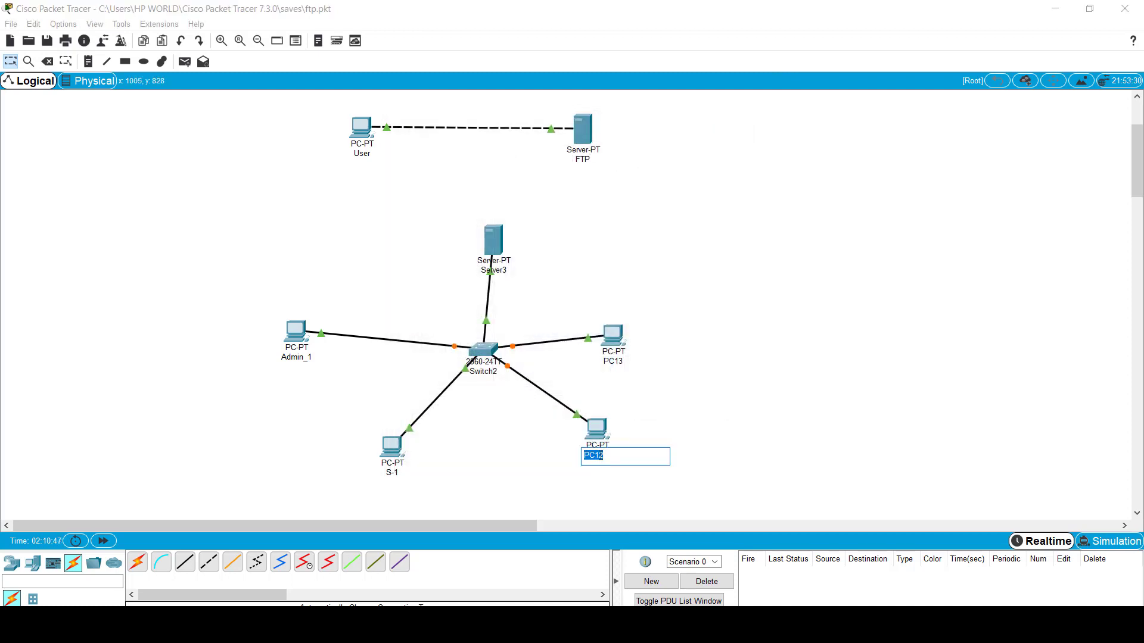
{"action": "type", "text": "F_1"}
{"action": "key", "text": "Return"}
Step: Rename PC13 to F_2
{"action": "left_click", "coordinate": [613, 361]}
{"action": "double_click", "coordinate": [609, 361]}
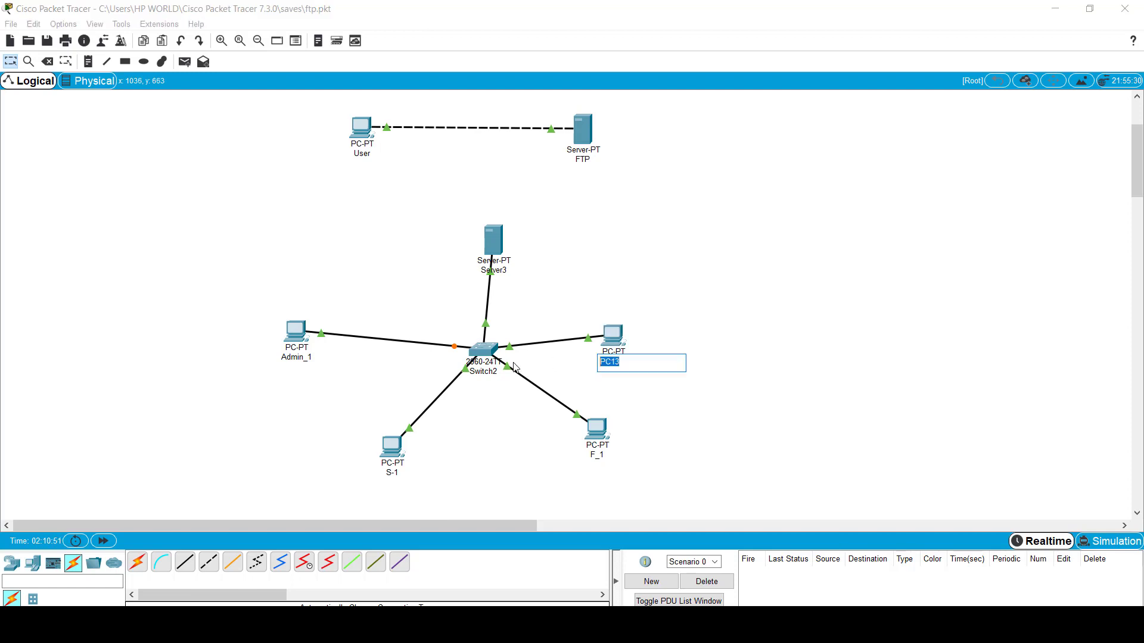
{"action": "type", "text": "S"}
{"action": "key", "text": "Return"}
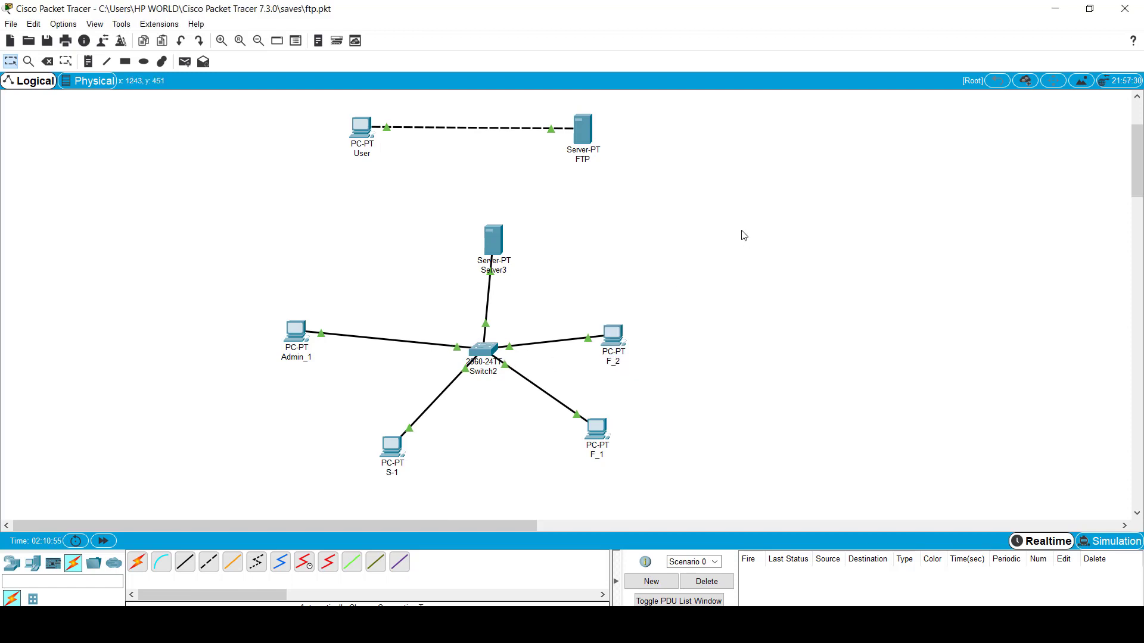
{"action": "left_click", "coordinate": [295, 331]}
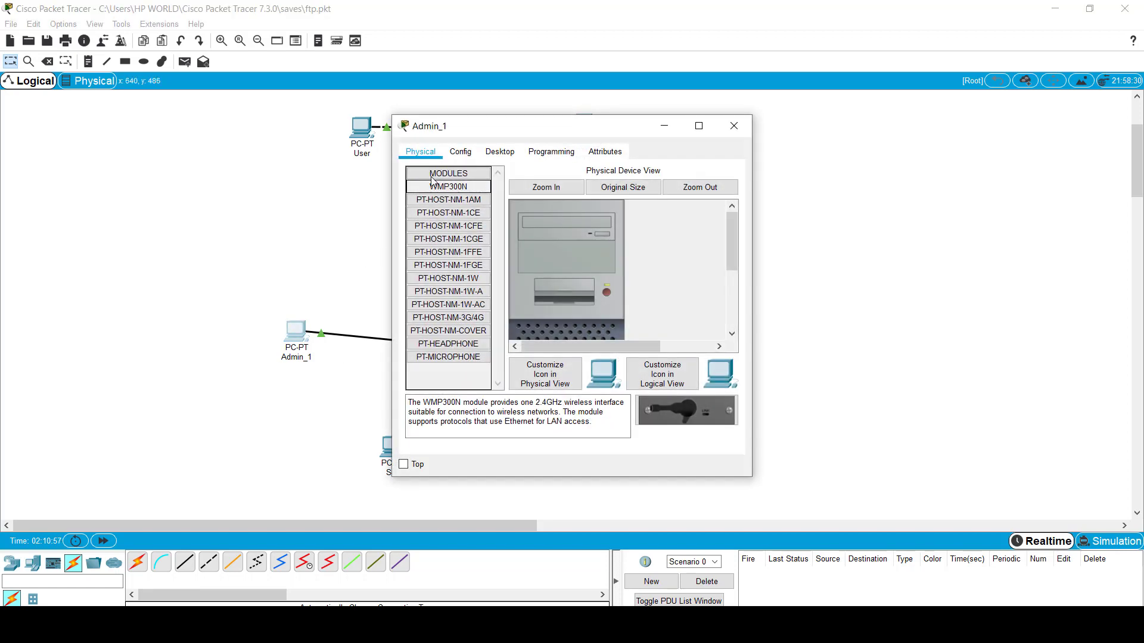
Step: Give Admin_1 a static 192.x address with the default 255.255.255.0 mask
{"action": "left_click", "coordinate": [499, 152]}
{"action": "left_click", "coordinate": [434, 192]}
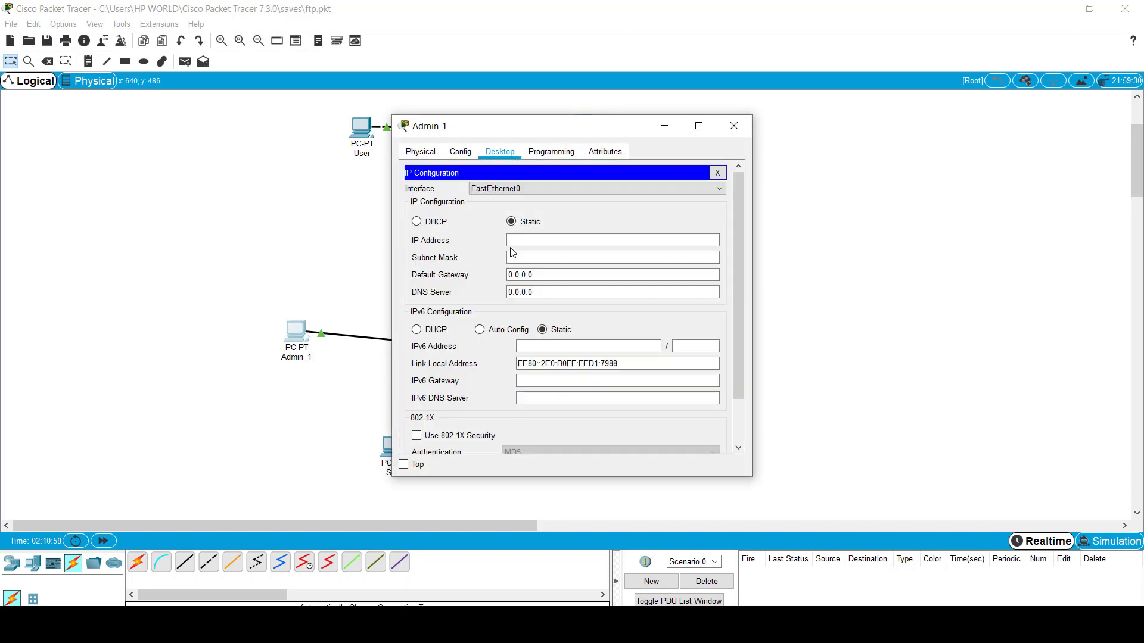
{"action": "left_click", "coordinate": [515, 241]}
{"action": "type", "text": "192.168.1.1"}
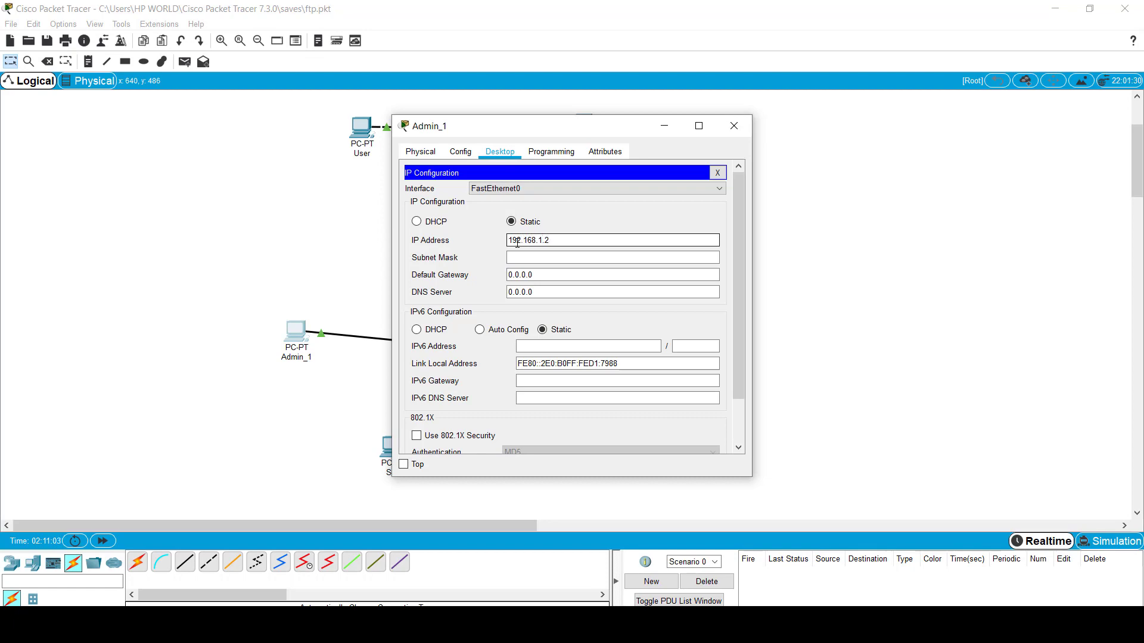
{"action": "key", "text": "Tab"}
{"action": "left_click", "coordinate": [311, 414]}
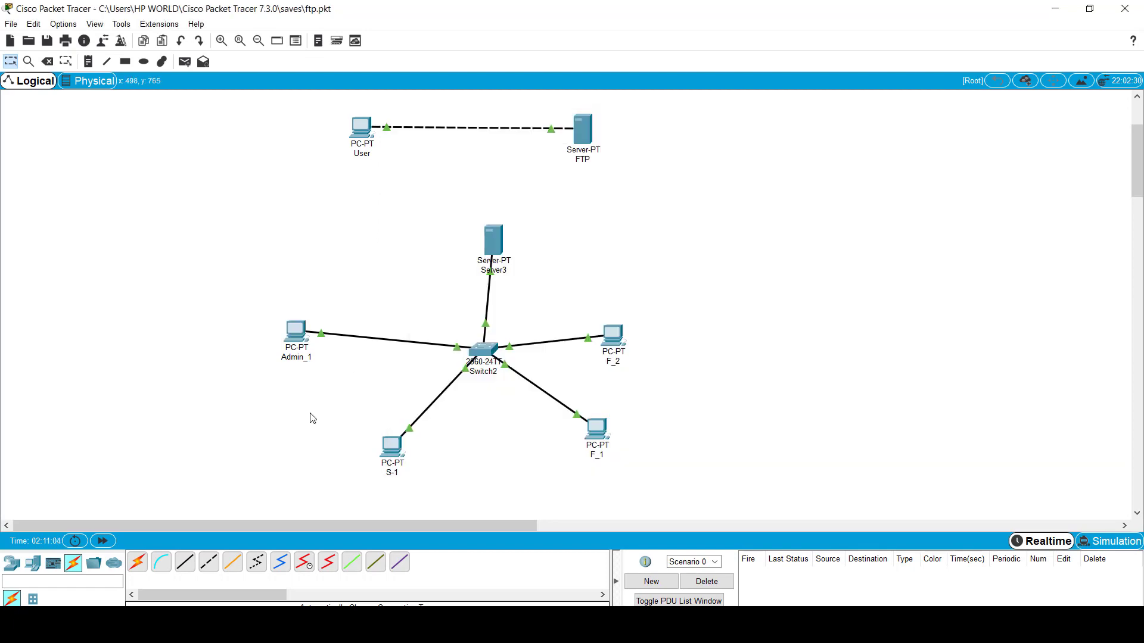
Step: Set S-1's static IP to 192.168.1.2 with mask 255.255.255.0
{"action": "left_click", "coordinate": [393, 442]}
{"action": "left_click", "coordinate": [500, 152]}
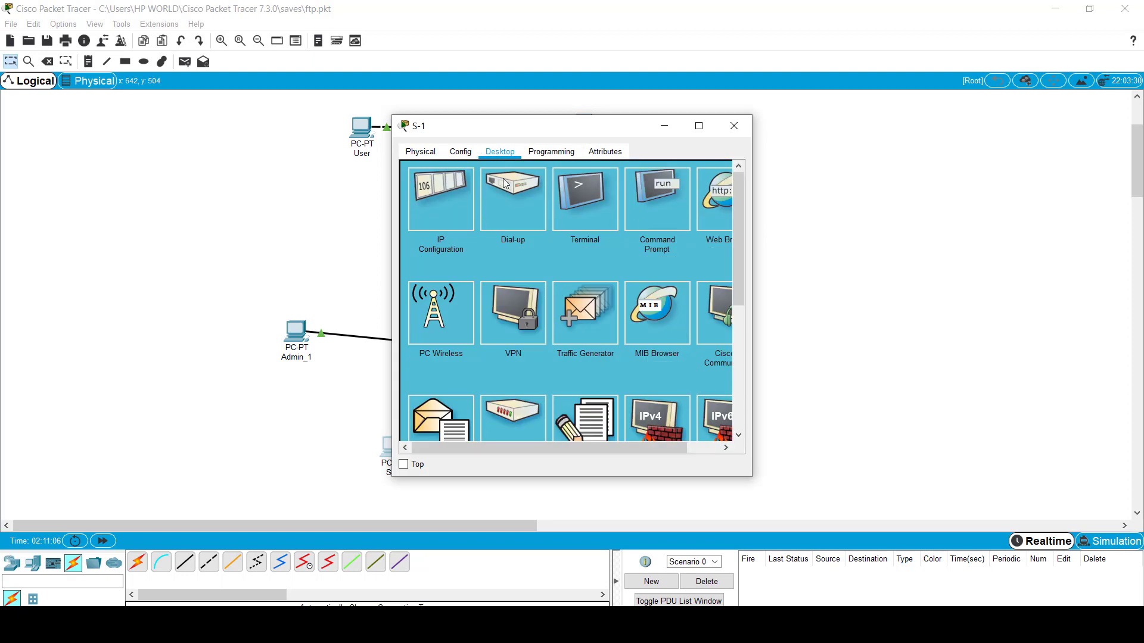
{"action": "left_click", "coordinate": [424, 214]}
{"action": "left_click", "coordinate": [536, 238]}
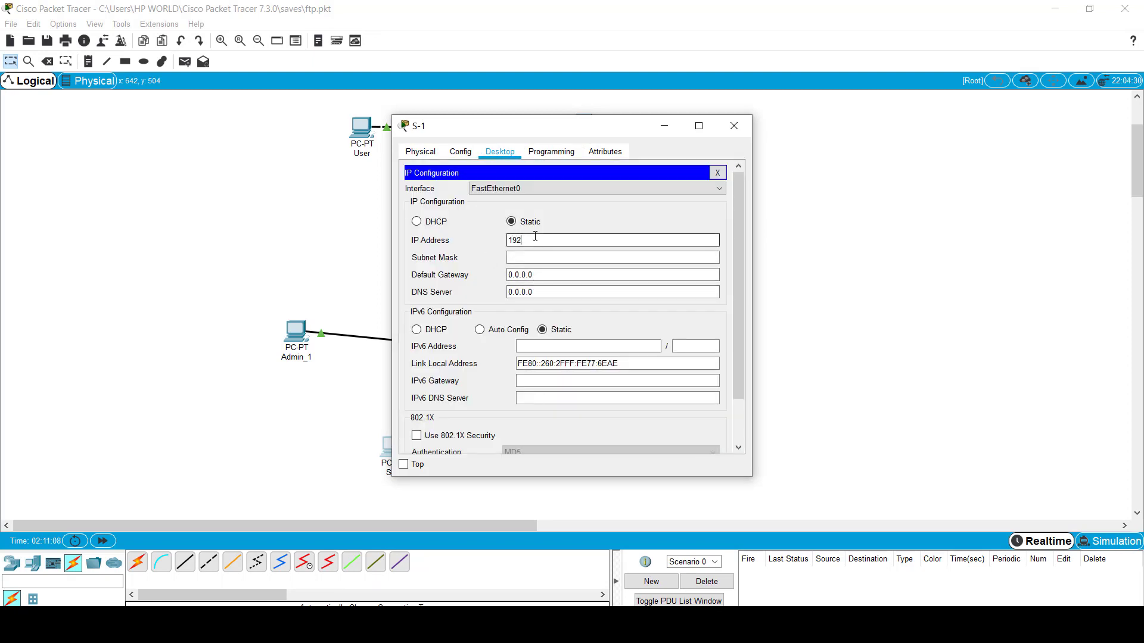
{"action": "type", "text": "192.168.1.2"}
{"action": "key", "text": "Tab"}
{"action": "left_click", "coordinate": [734, 126]}
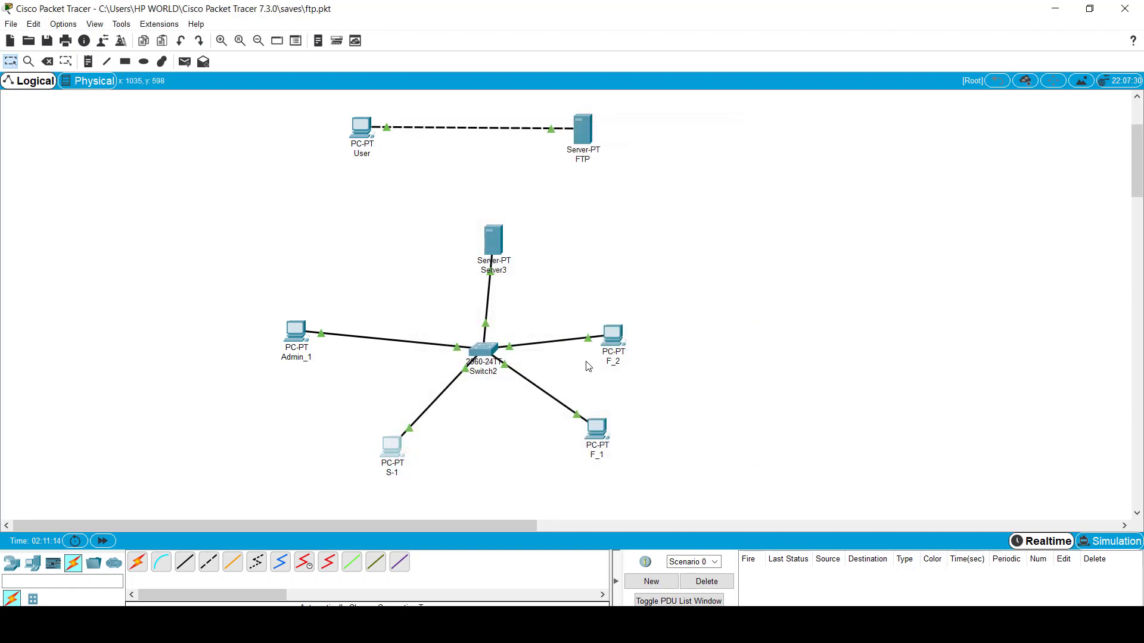
Step: Set F_1's static IP to 192.168.1.3 with mask 255.255.255.0
{"action": "left_click", "coordinate": [602, 428]}
{"action": "left_click", "coordinate": [501, 150]}
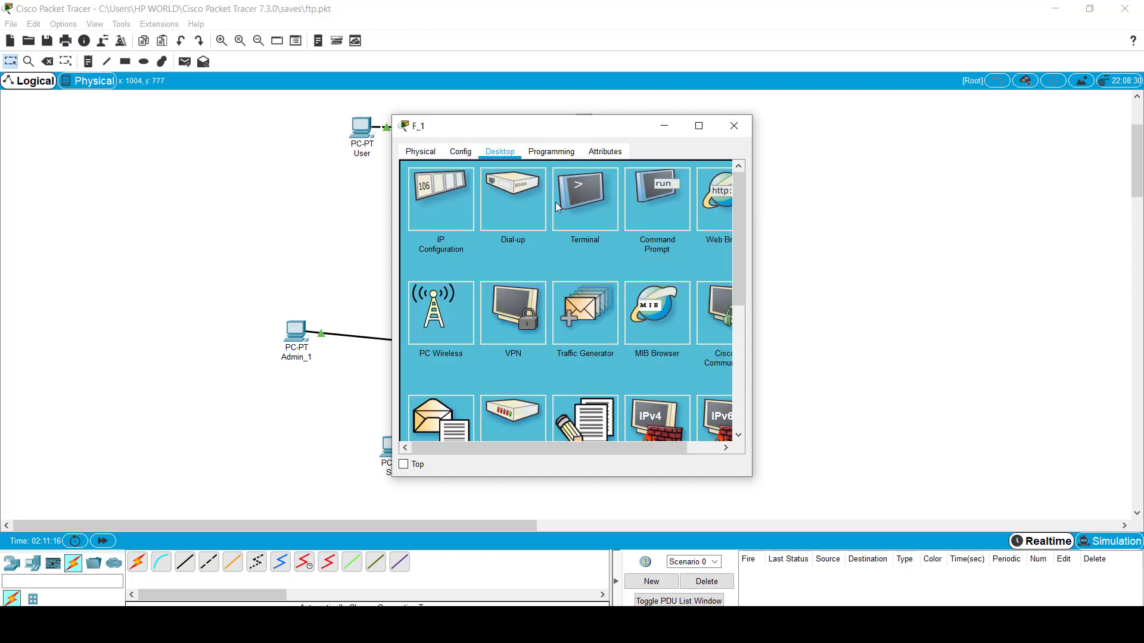
{"action": "left_click", "coordinate": [443, 202]}
{"action": "left_click", "coordinate": [534, 241]}
{"action": "type", "text": "19"}
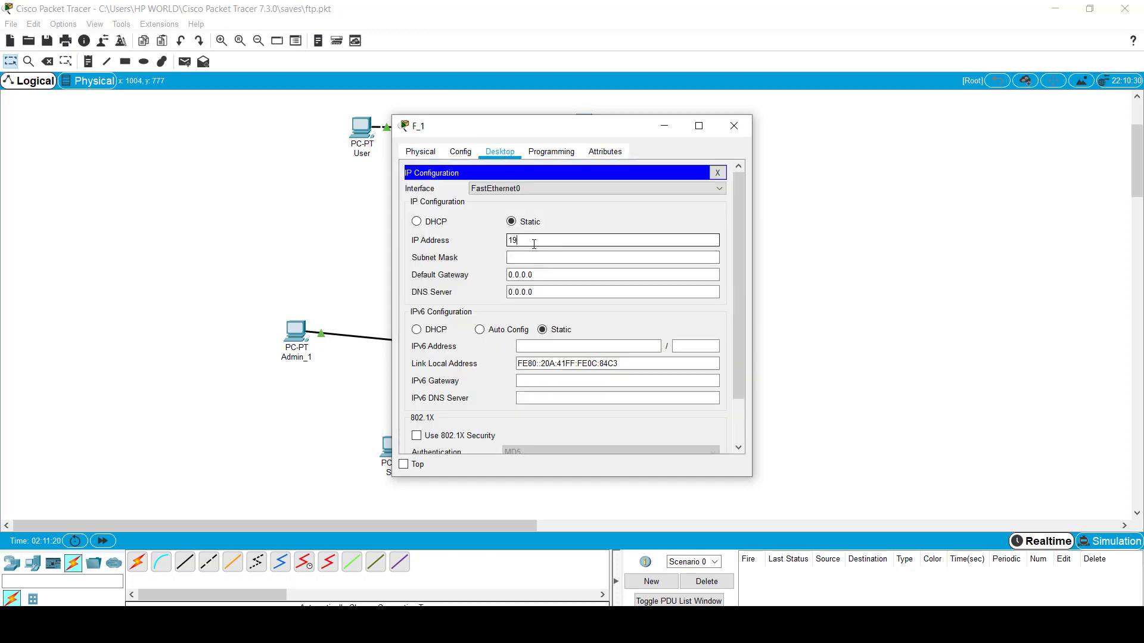
{"action": "type", "text": "2.168.1.1"}
{"action": "key", "text": "Tab"}
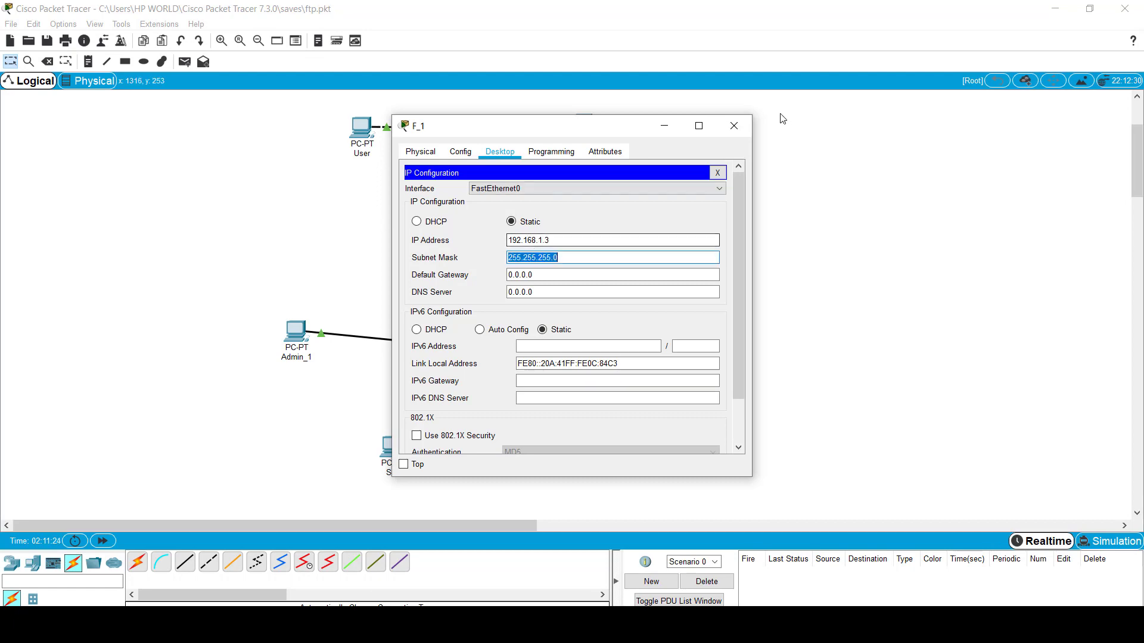
{"action": "left_click", "coordinate": [734, 126]}
Step: Set F_2's static IP to 192.168.1.4 with mask 255.255.255.0
{"action": "double_click", "coordinate": [614, 336]}
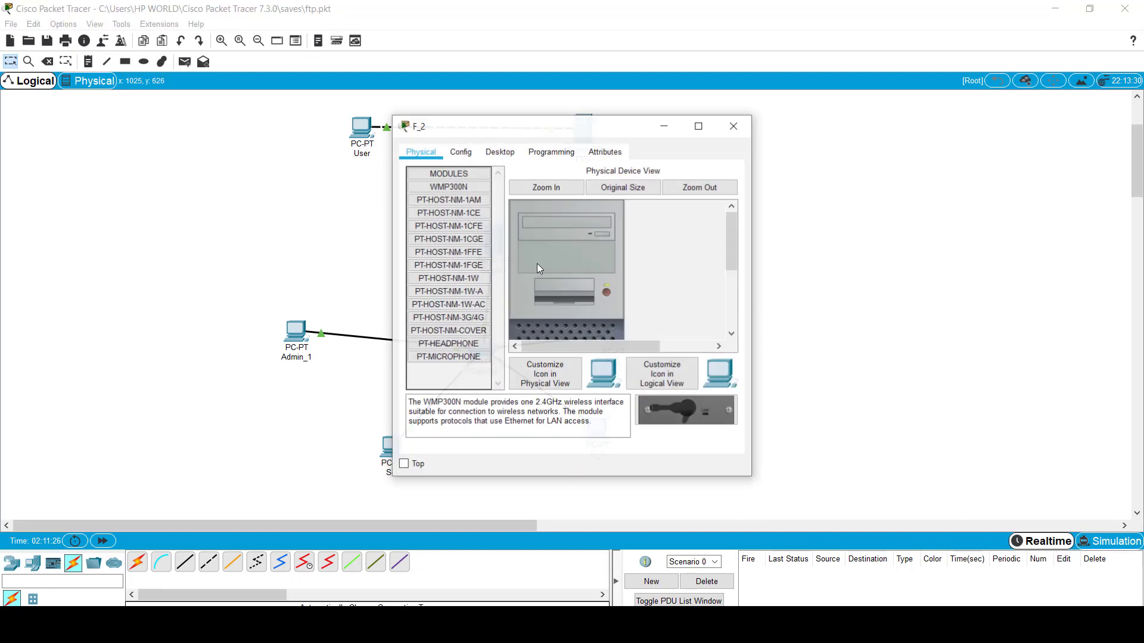
{"action": "left_click", "coordinate": [499, 152]}
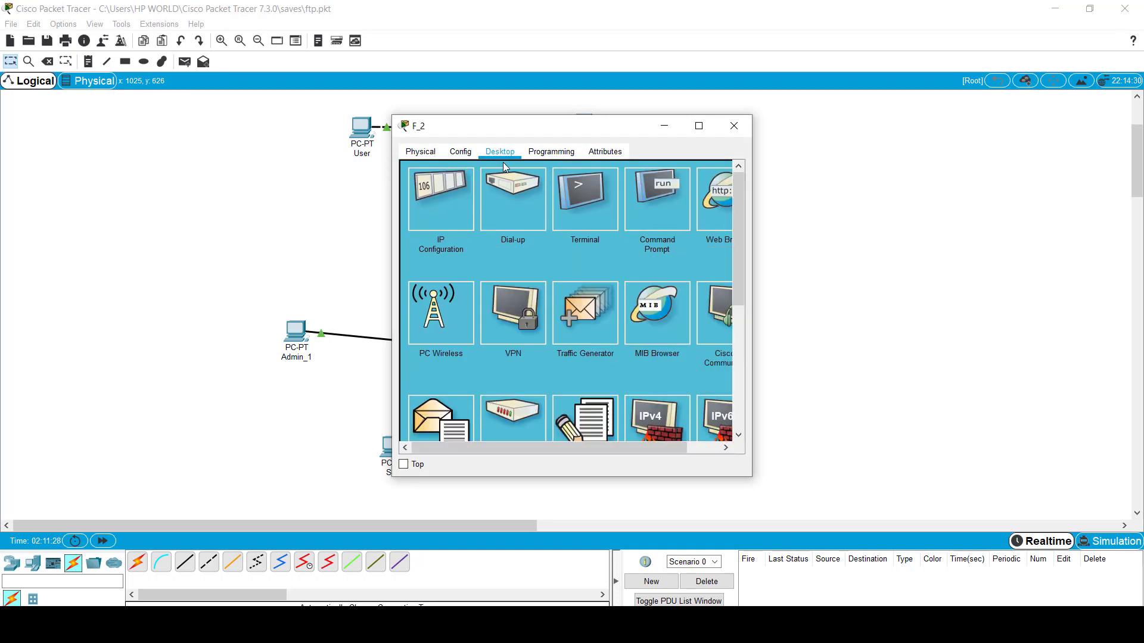
{"action": "left_click", "coordinate": [440, 210]}
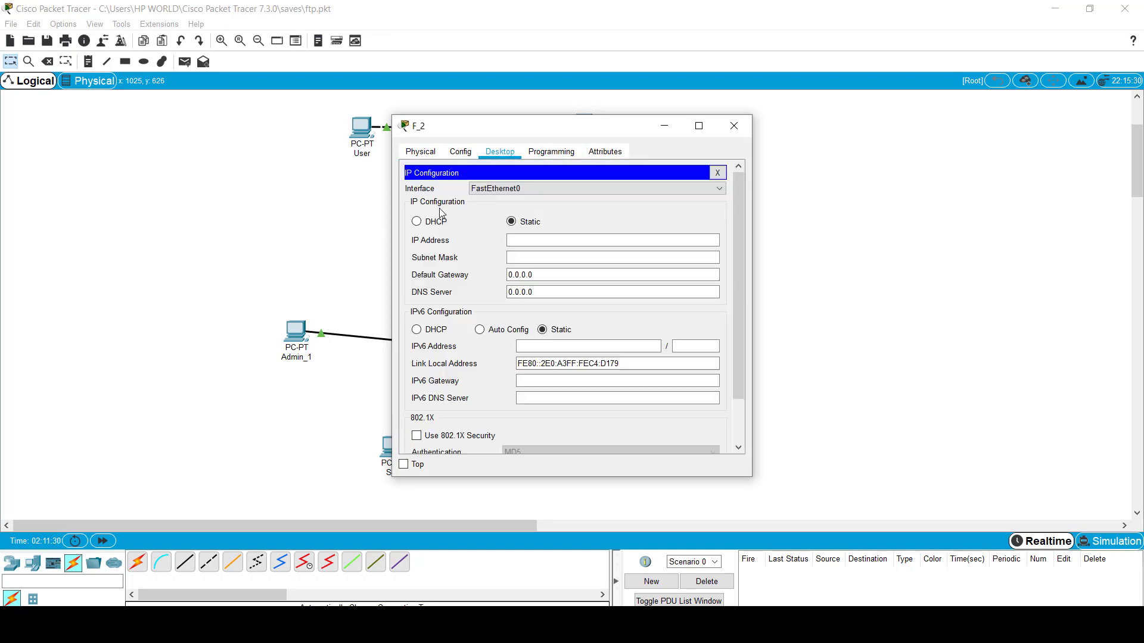
{"action": "left_click", "coordinate": [520, 243]}
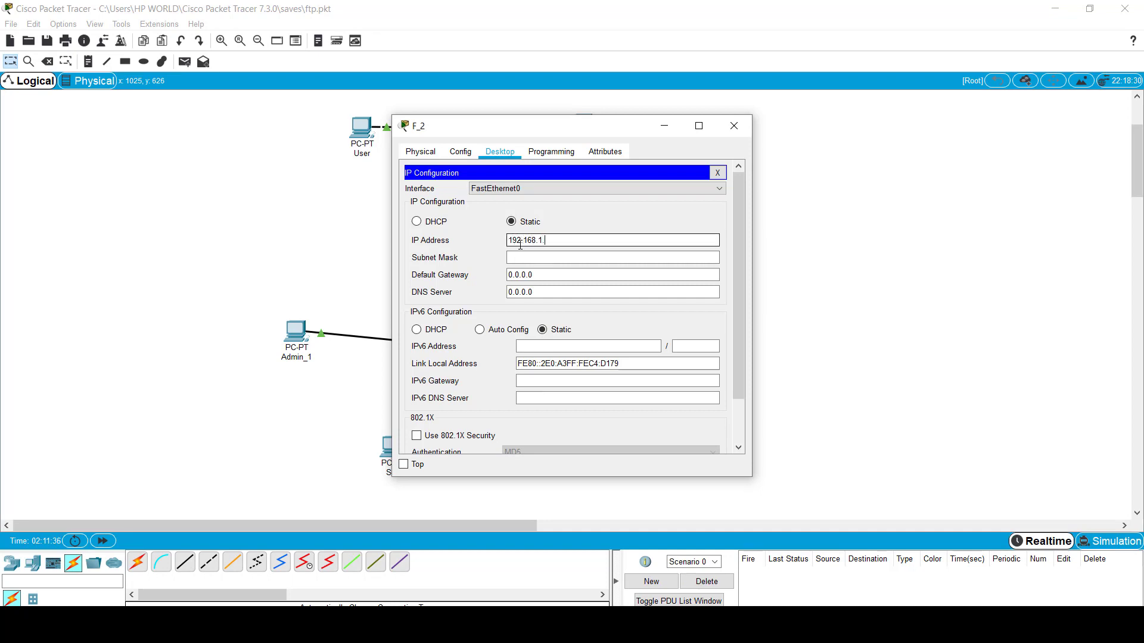
{"action": "left_click_drag", "start_coordinate": [598, 131], "coordinate": [904, 89]}
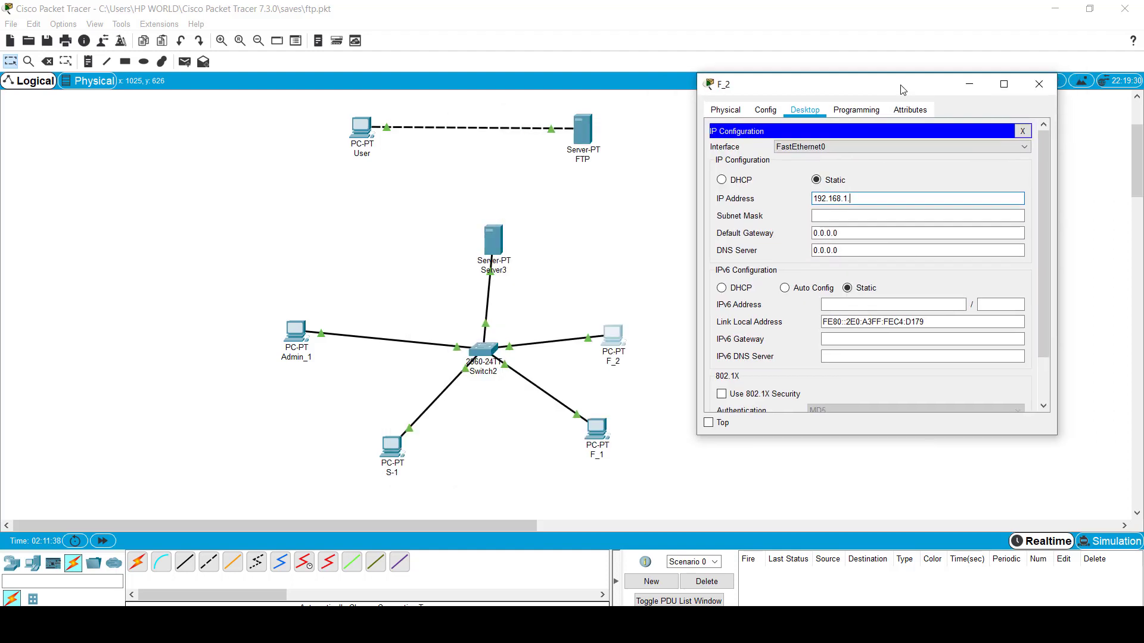
{"action": "type", "text": "2"}
{"action": "key", "text": "Tab"}
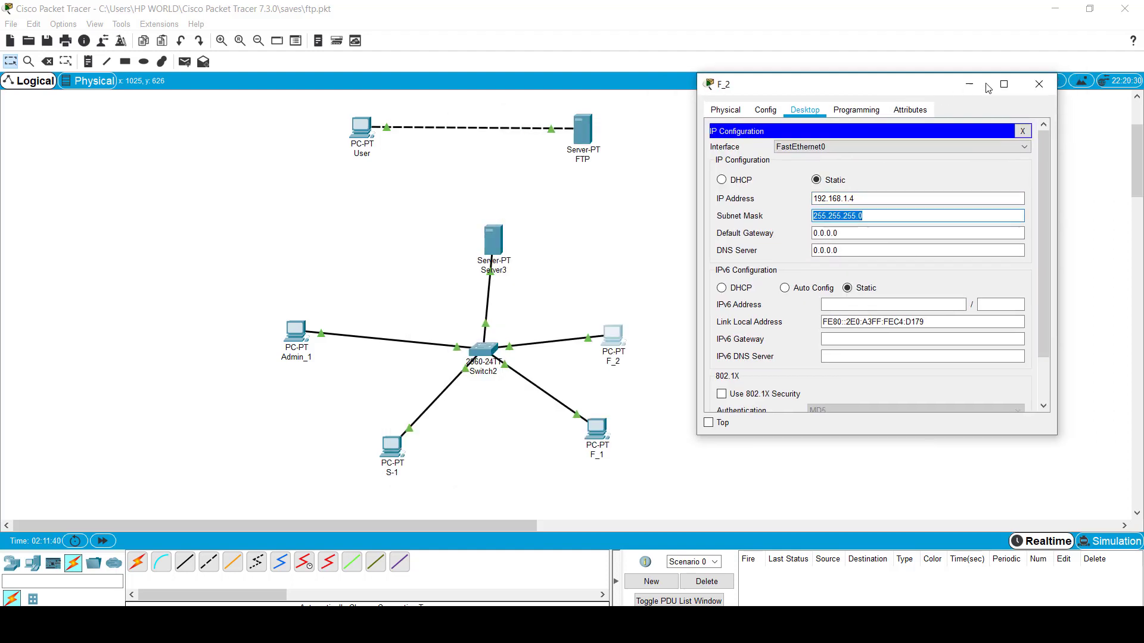
{"action": "left_click", "coordinate": [1039, 84]}
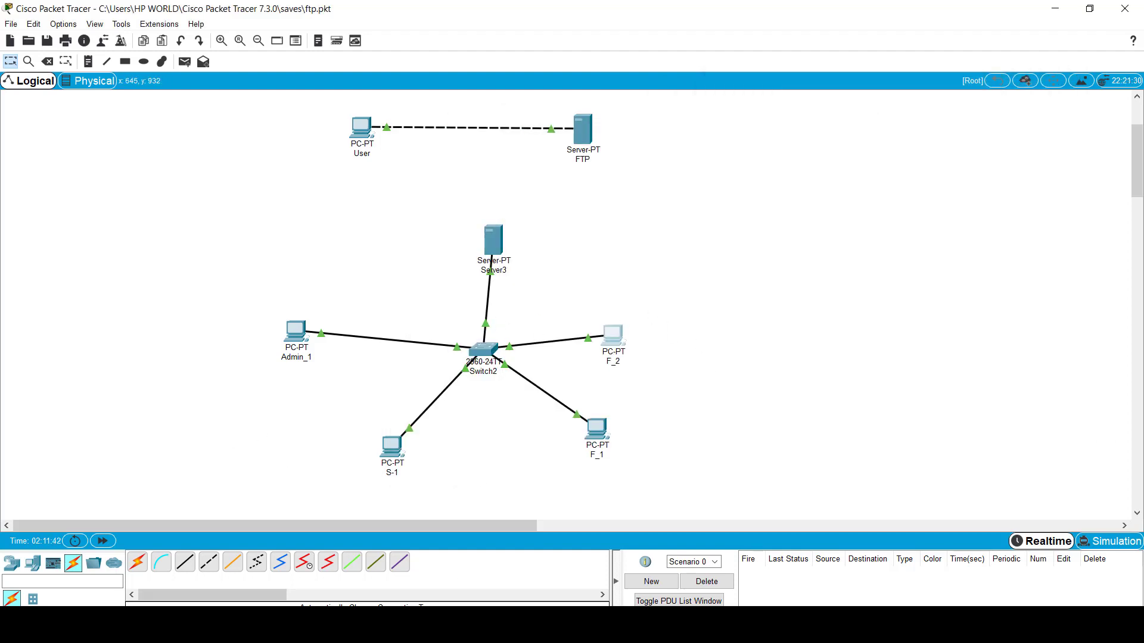
Step: Send a simple test packet from Admin_1 to F_2 and confirm it succeeds
{"action": "left_click", "coordinate": [185, 61]}
{"action": "left_click", "coordinate": [296, 337]}
{"action": "left_click", "coordinate": [614, 336]}
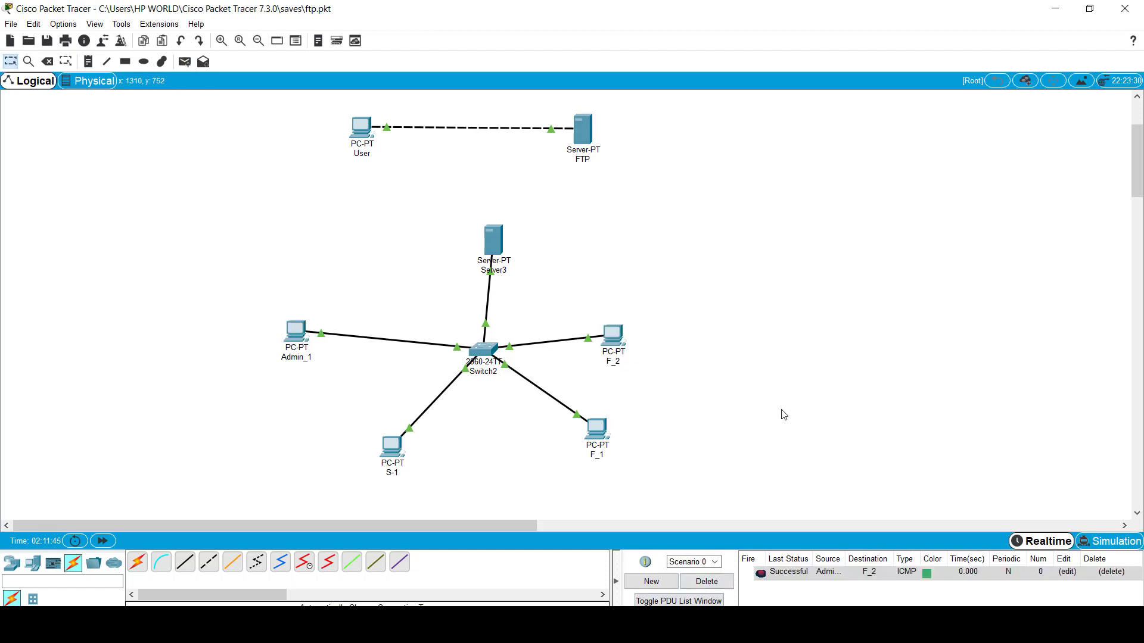
{"action": "left_click", "coordinate": [492, 240]}
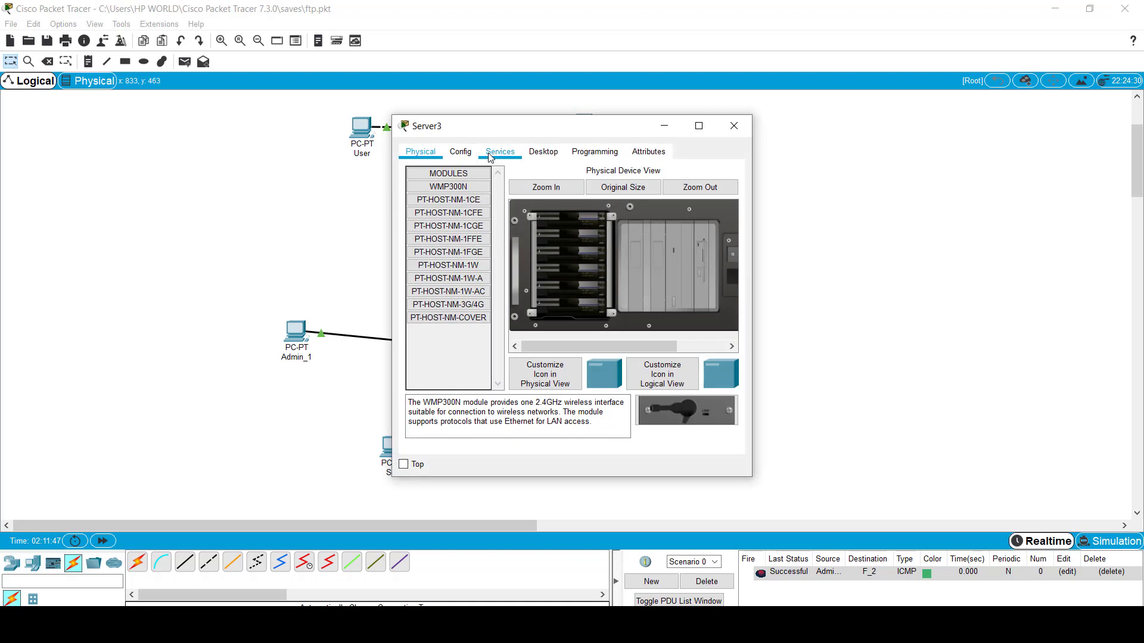
Step: Assign Server3's FastEthernet0 192.168.1.5 with mask 255.255.255.0, then close the window
{"action": "left_click", "coordinate": [466, 156]}
{"action": "left_click", "coordinate": [447, 226]}
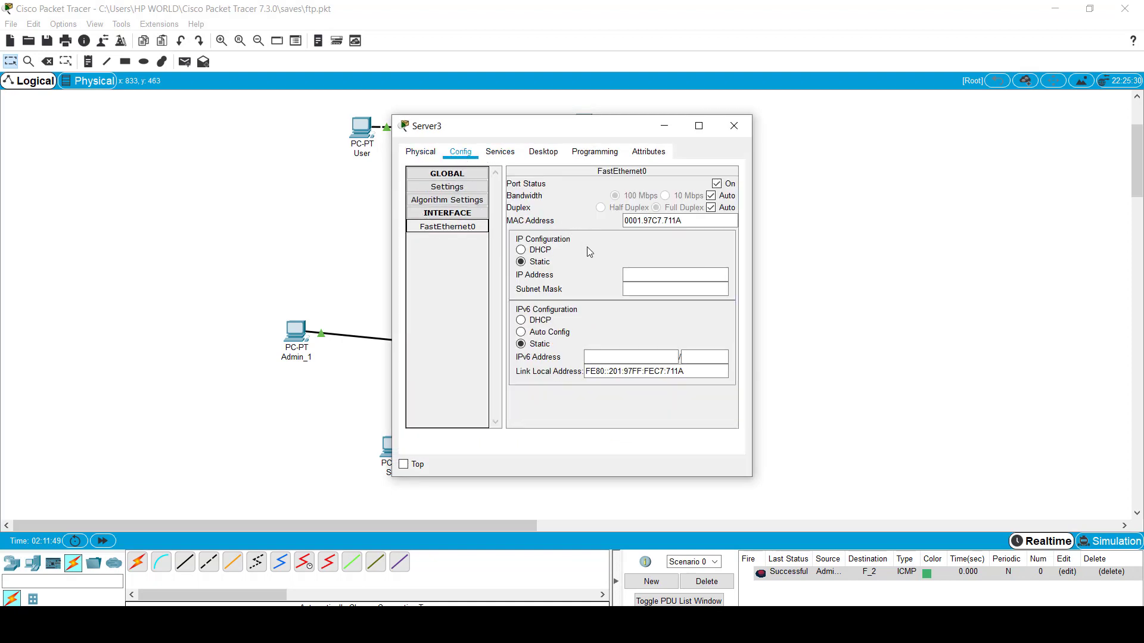
{"action": "left_click", "coordinate": [643, 279]}
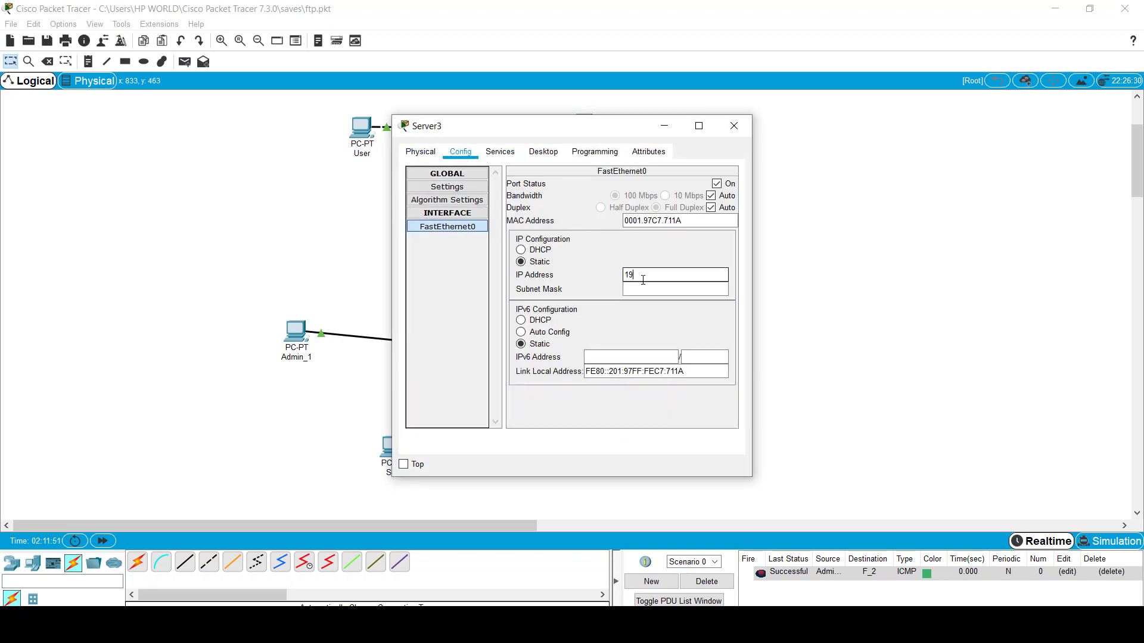
{"action": "type", "text": "192.168.1.5"}
{"action": "key", "text": "Tab"}
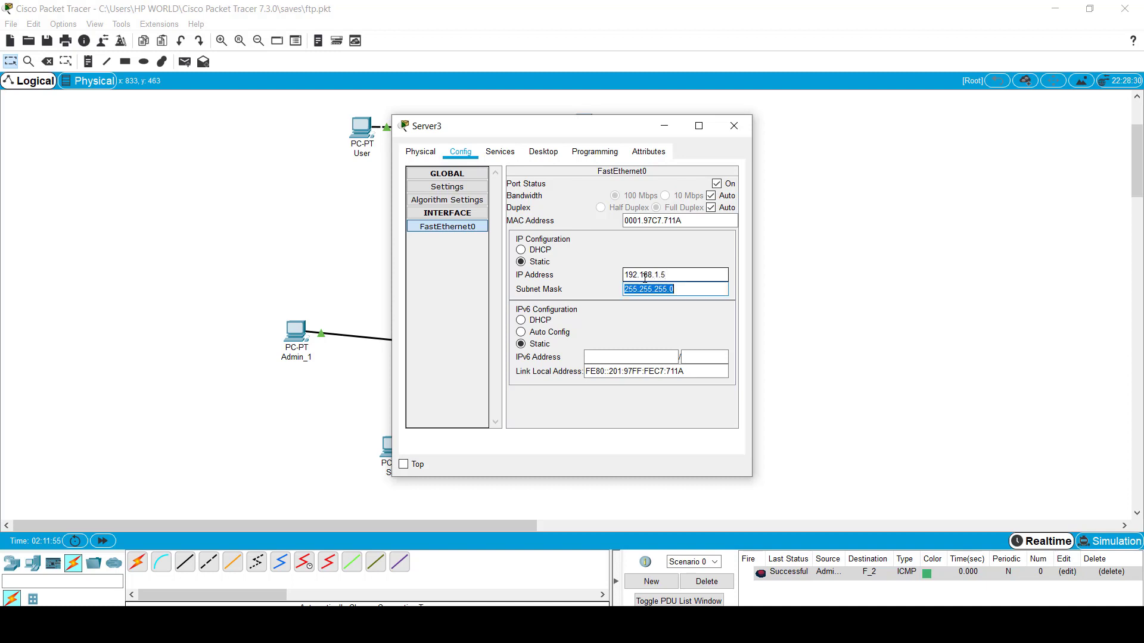
{"action": "left_click", "coordinate": [734, 125]}
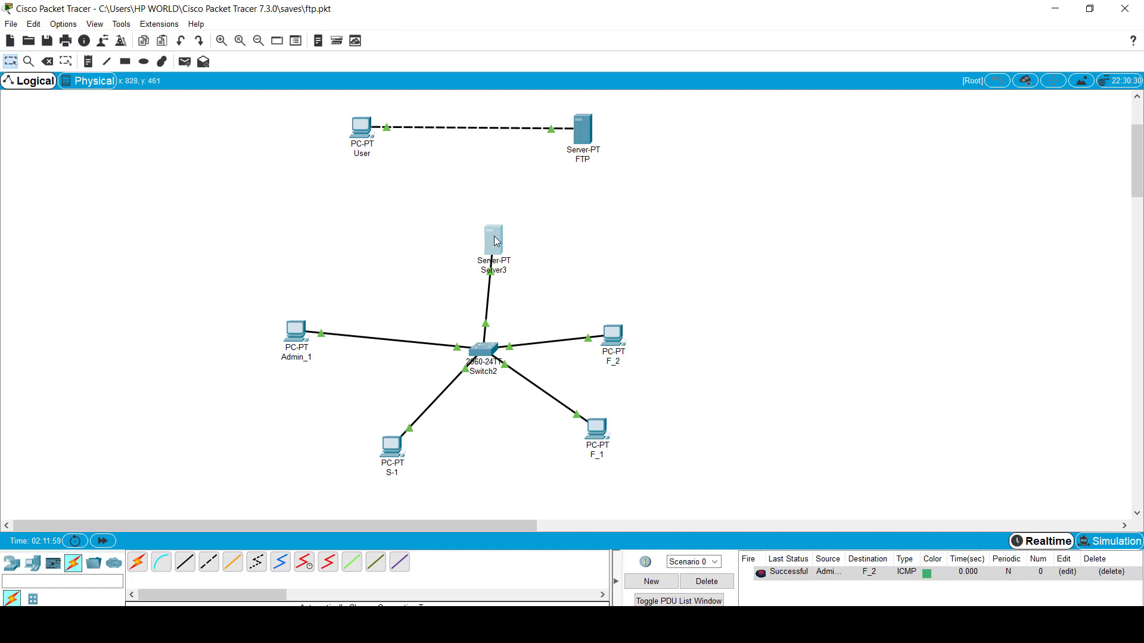
{"action": "mouse_move", "coordinate": [496, 240]}
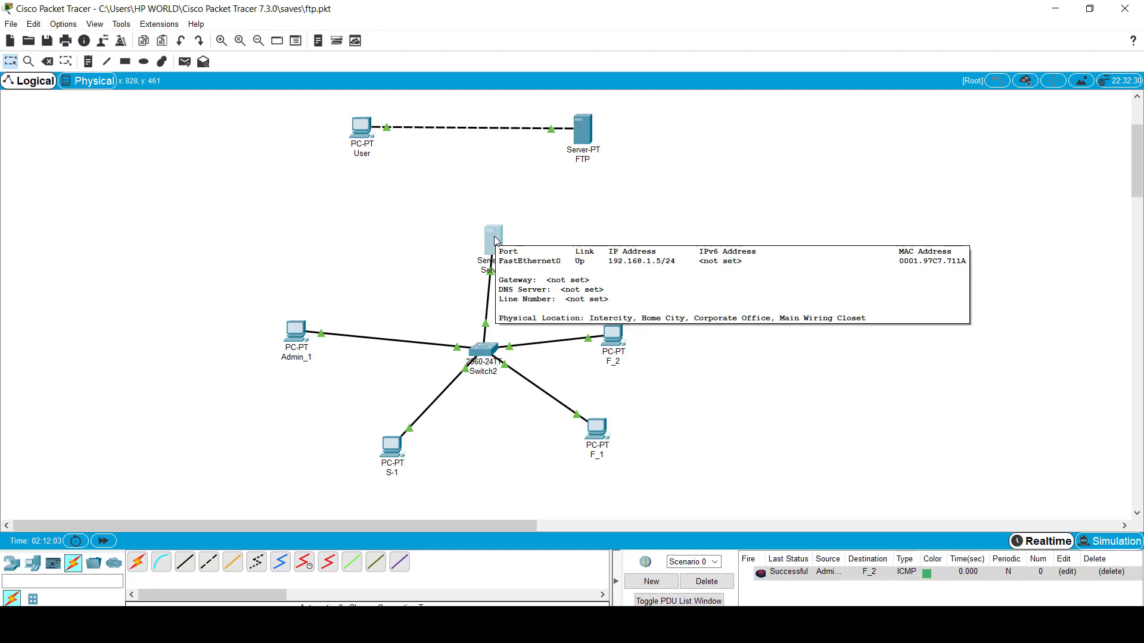
Step: Delete the preset default user from Server3's FTP service user list
{"action": "left_click", "coordinate": [494, 238]}
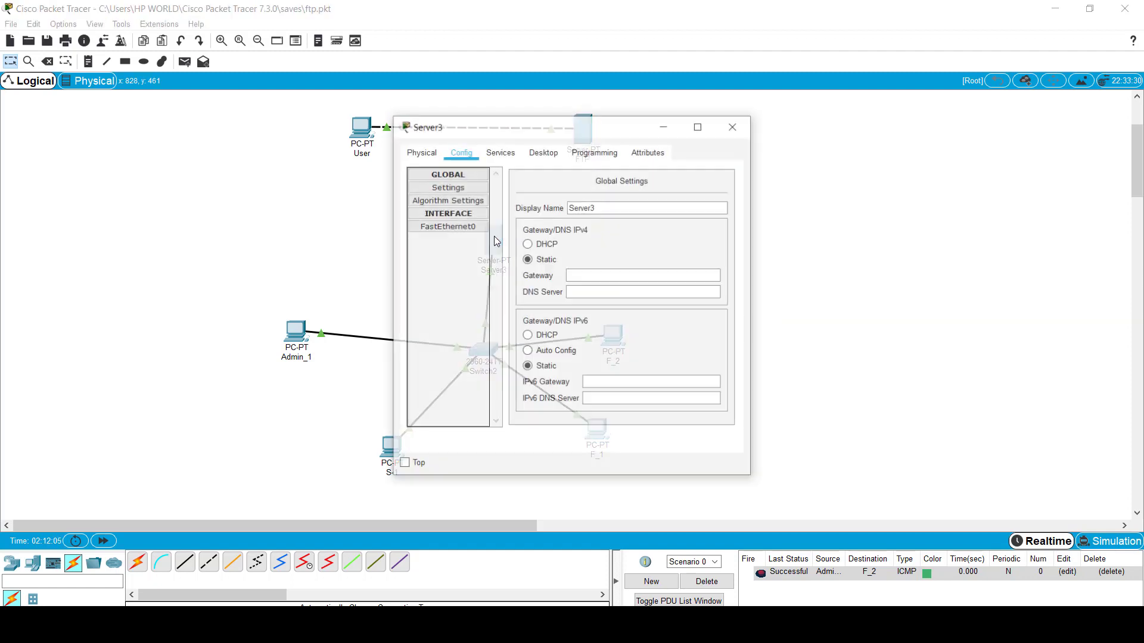
{"action": "left_click", "coordinate": [499, 151]}
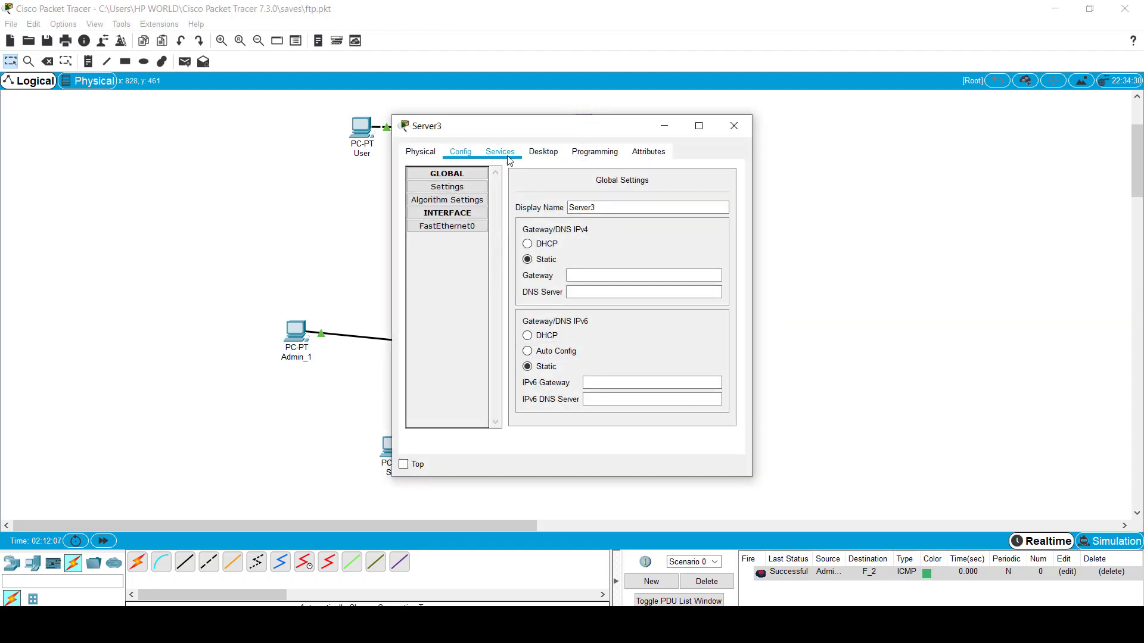
{"action": "left_click", "coordinate": [463, 305]}
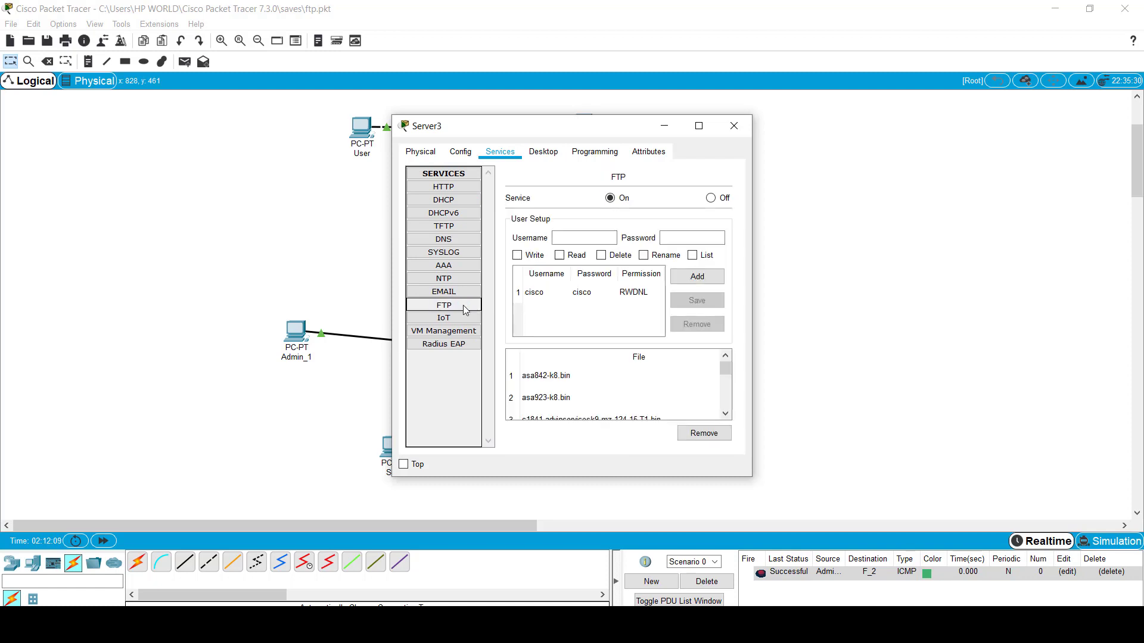
{"action": "left_click", "coordinate": [534, 298]}
{"action": "left_click", "coordinate": [694, 325]}
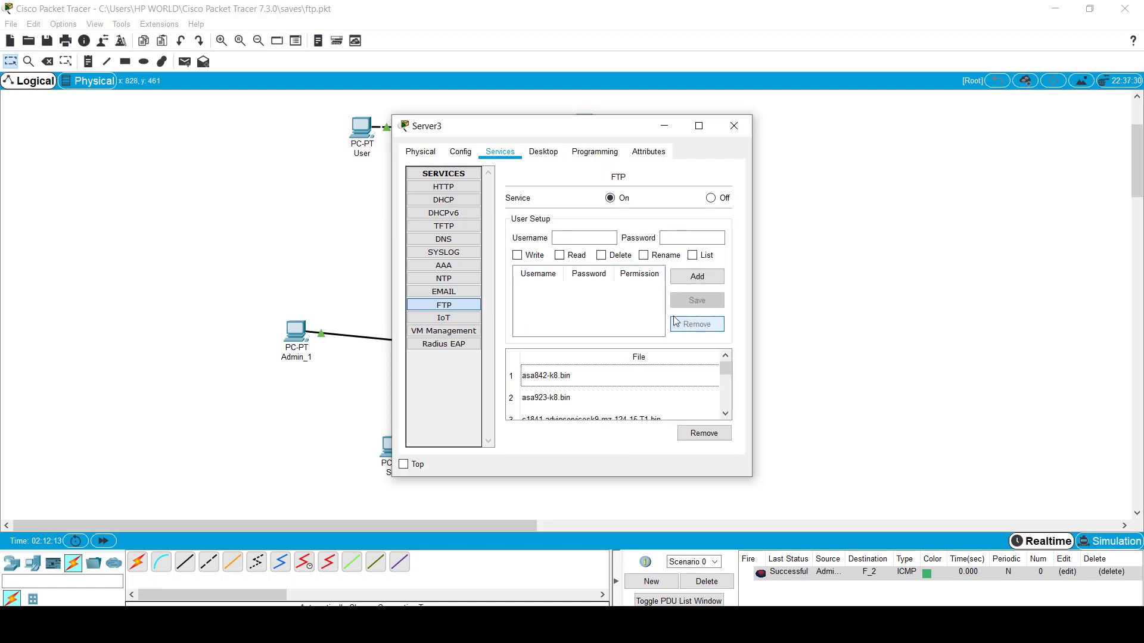
{"action": "left_click", "coordinate": [590, 237]}
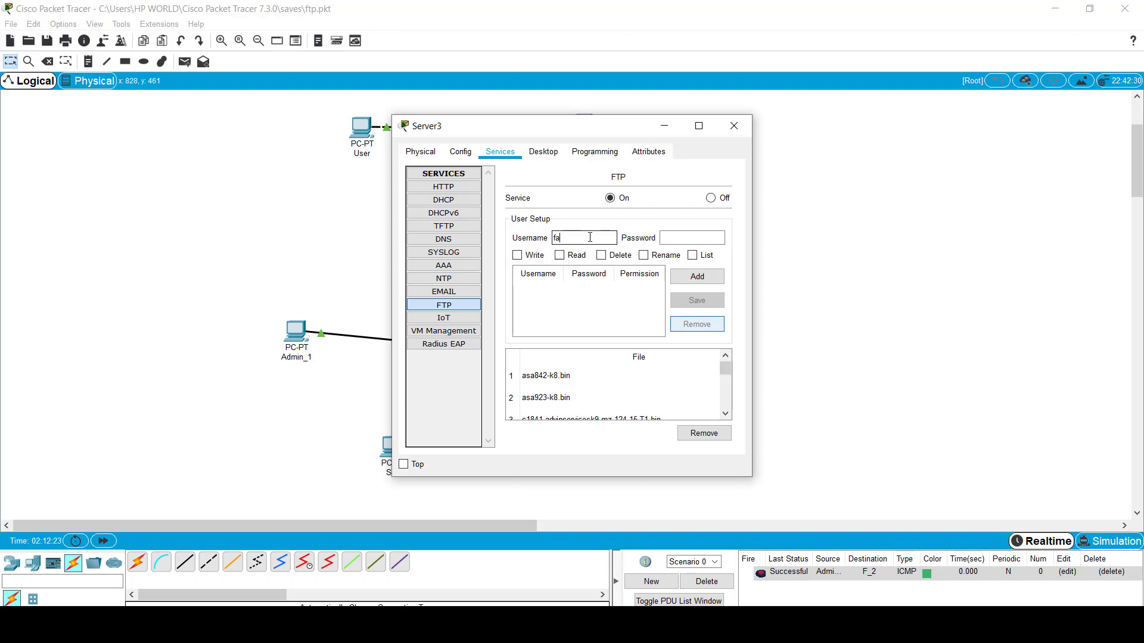
Step: Add the FTP user faculty with read and write permissions
{"action": "type", "text": "y"}
{"action": "key", "text": "Tab"}
{"action": "left_click_drag", "start_coordinate": [531, 127], "coordinate": [792, 83]}
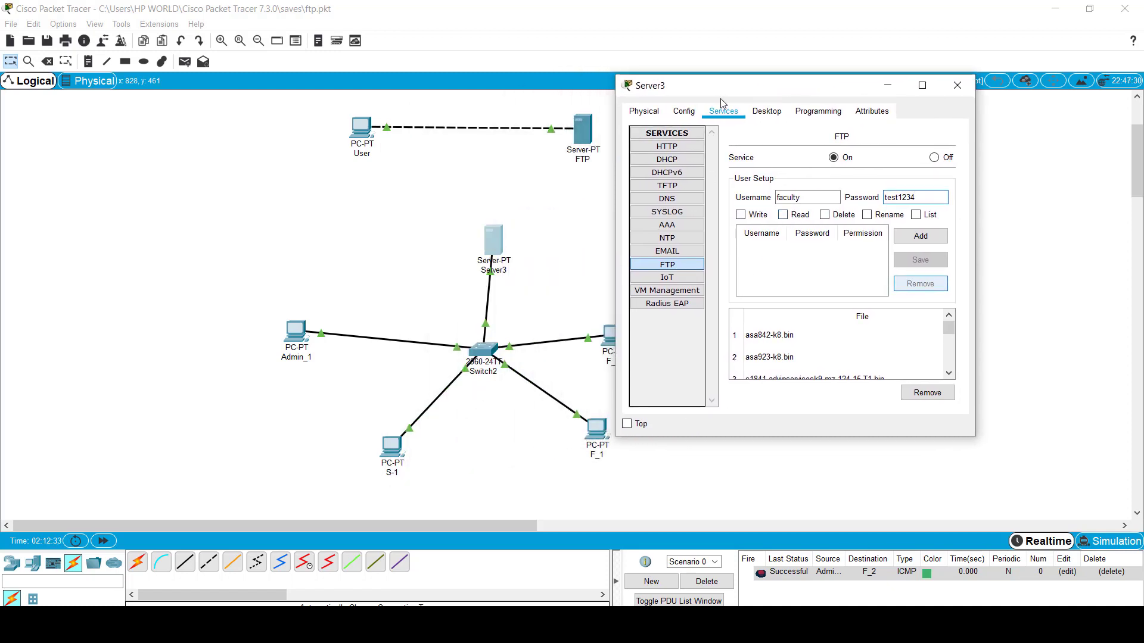
{"action": "left_click_drag", "start_coordinate": [712, 88], "coordinate": [751, 93]}
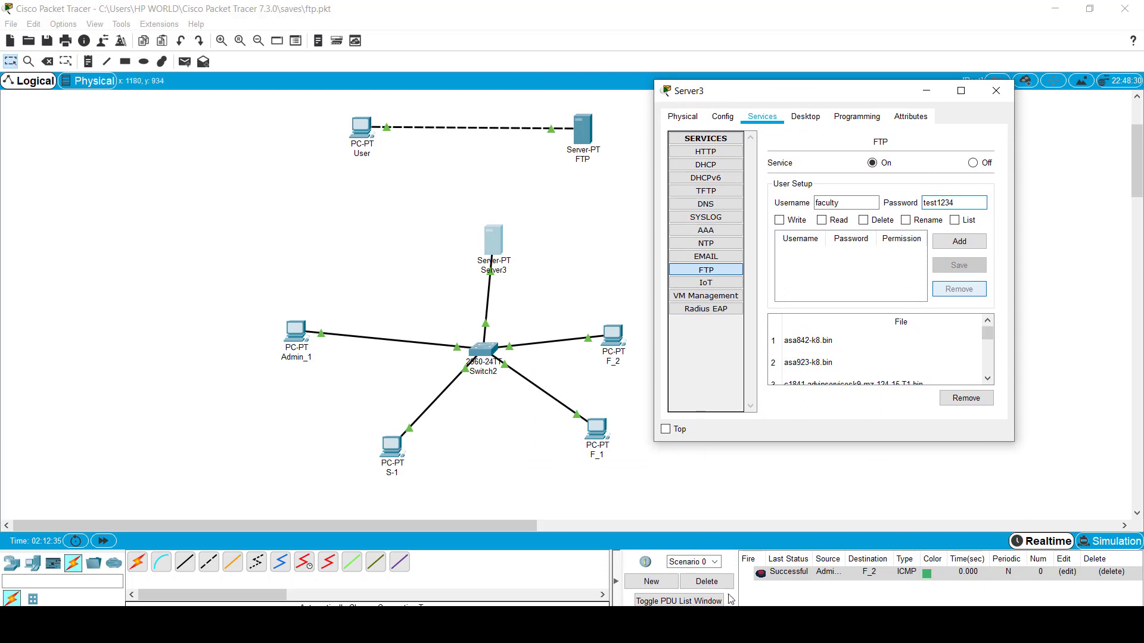
{"action": "left_click", "coordinate": [828, 567]}
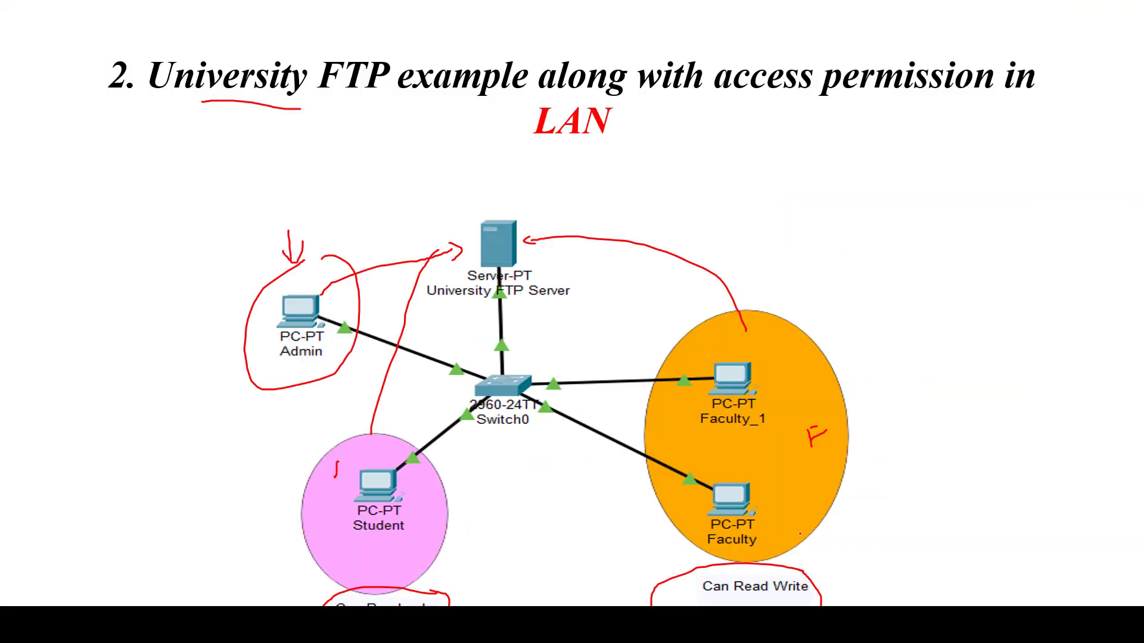
{"action": "key", "text": "super+Tab"}
{"action": "left_click", "coordinate": [501, 226]}
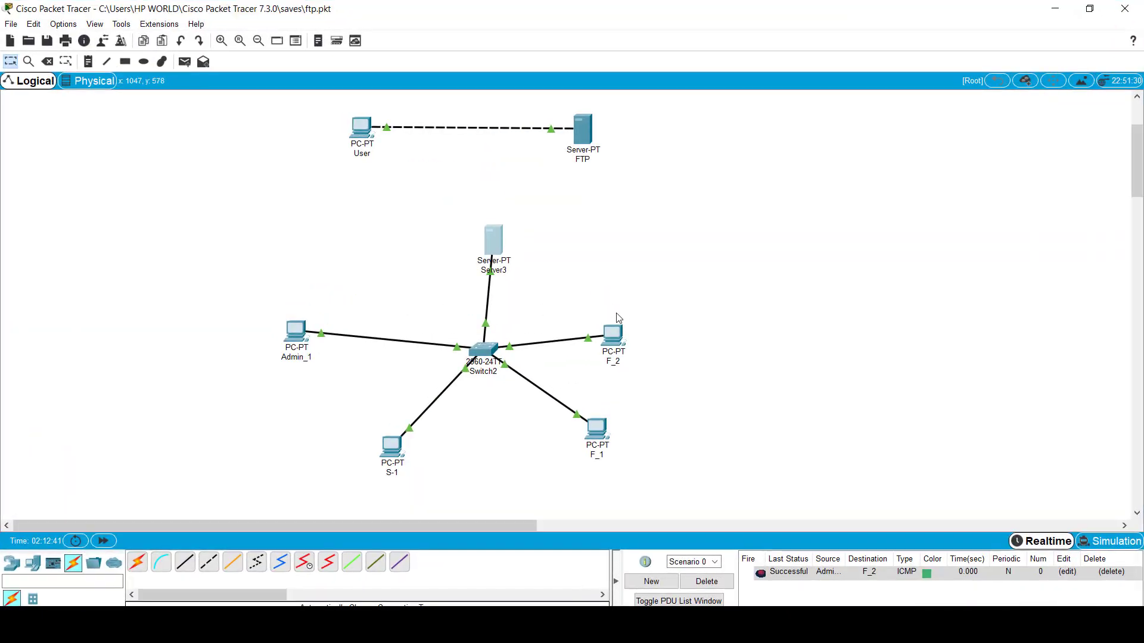
{"action": "left_click", "coordinate": [498, 230]}
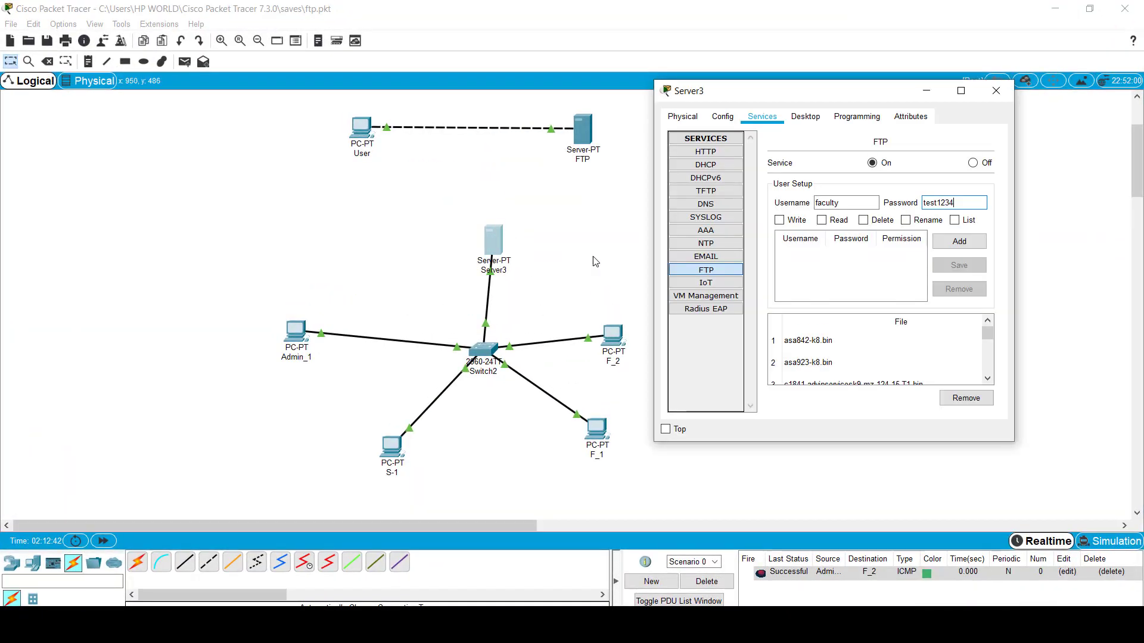
{"action": "left_click", "coordinate": [814, 225]}
{"action": "left_click", "coordinate": [779, 219]}
{"action": "left_click", "coordinate": [959, 242]}
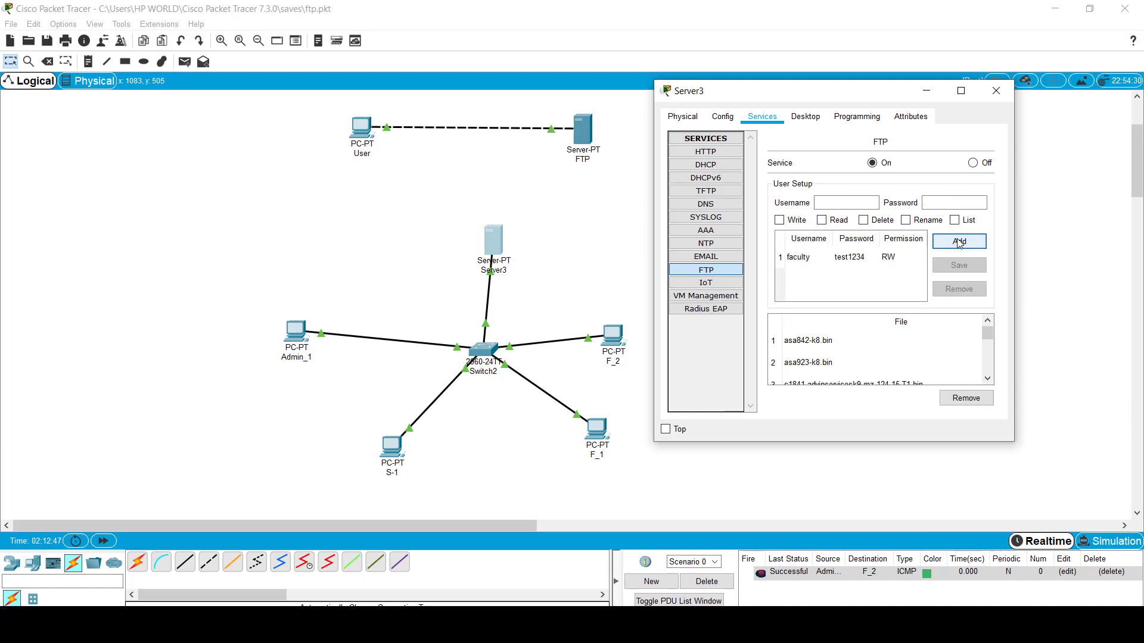
Step: Add the FTP user student with read-only permission
{"action": "left_click", "coordinate": [839, 202]}
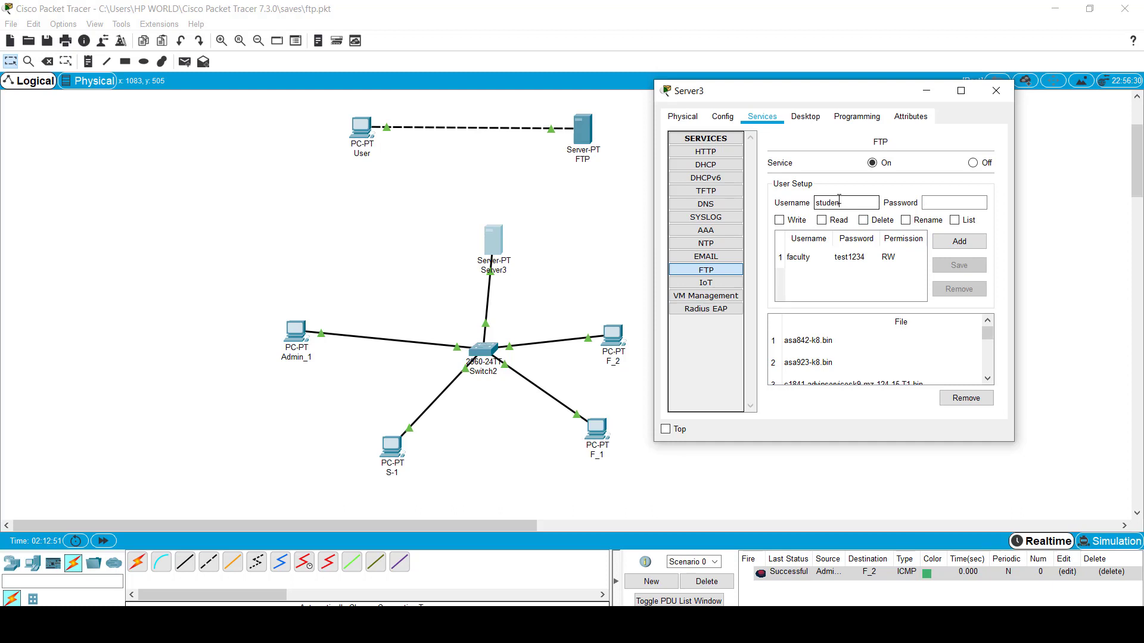
{"action": "key", "text": "Tab"}
{"action": "left_click", "coordinate": [957, 247]}
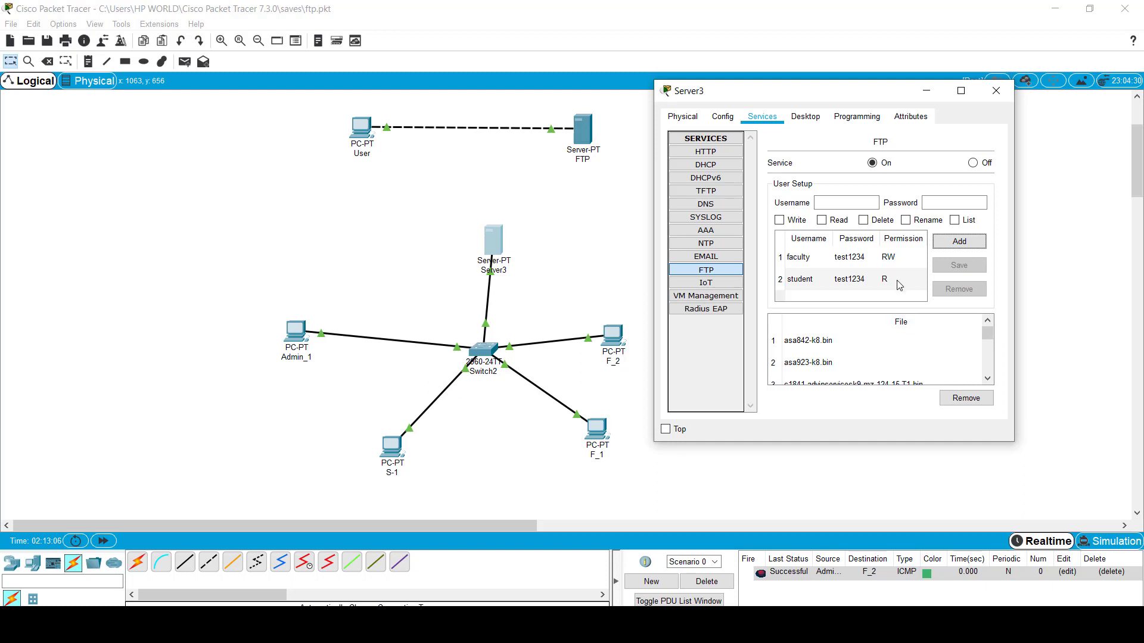
Step: Close Server3 and launch the Text Editor on Admin_1
{"action": "left_click", "coordinate": [402, 290]}
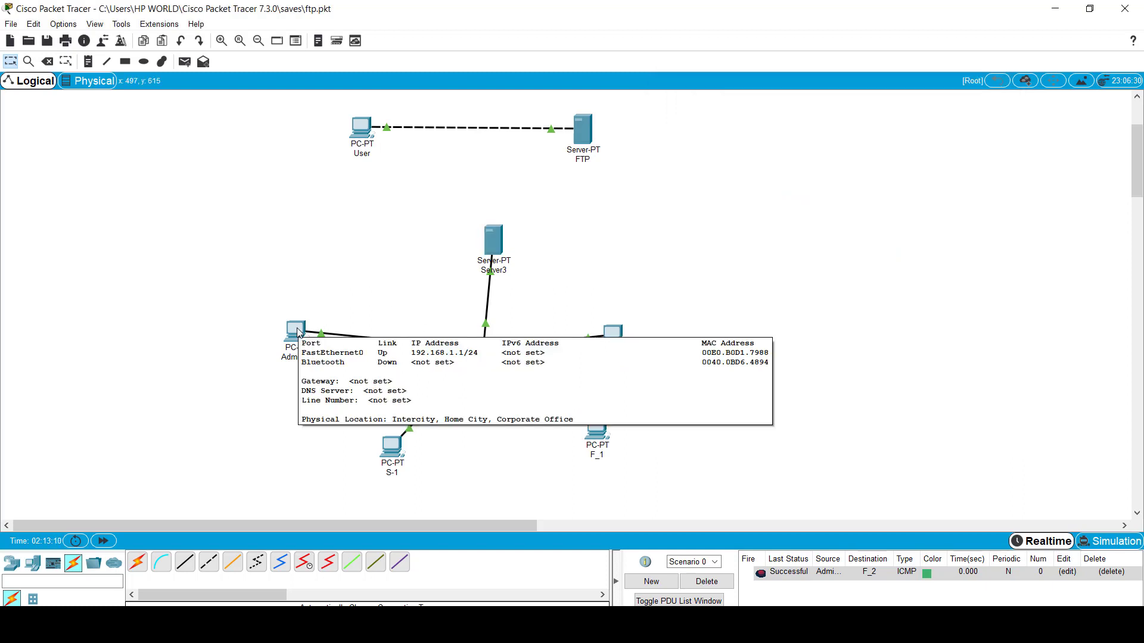
{"action": "left_click", "coordinate": [296, 330]}
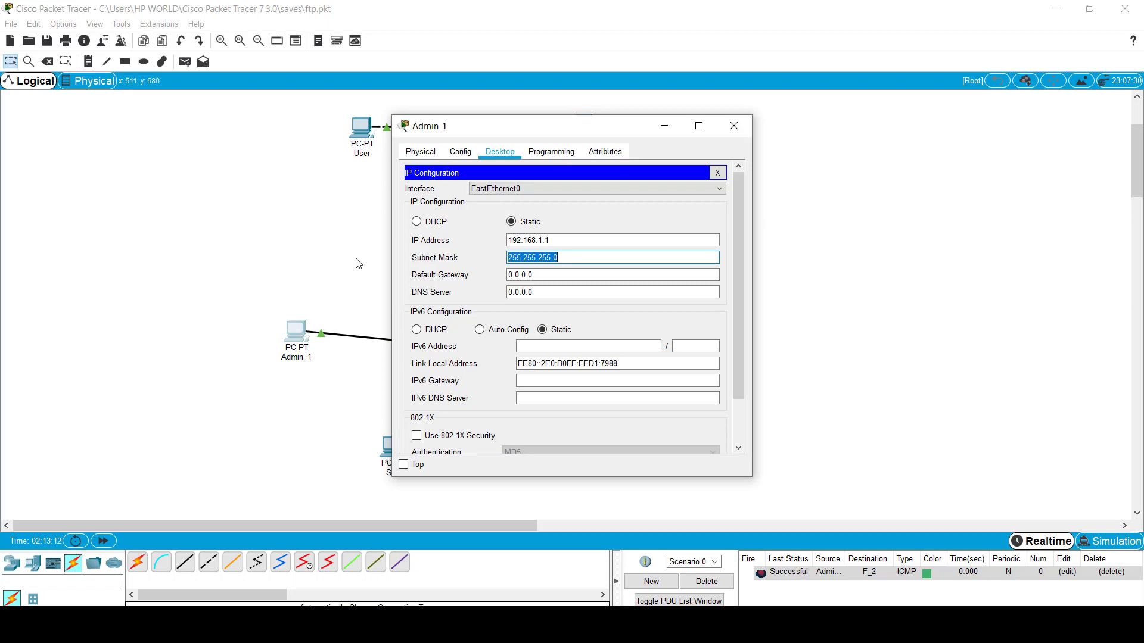
{"action": "left_click", "coordinate": [460, 151]}
{"action": "left_click", "coordinate": [500, 152]}
{"action": "left_click", "coordinate": [719, 173]}
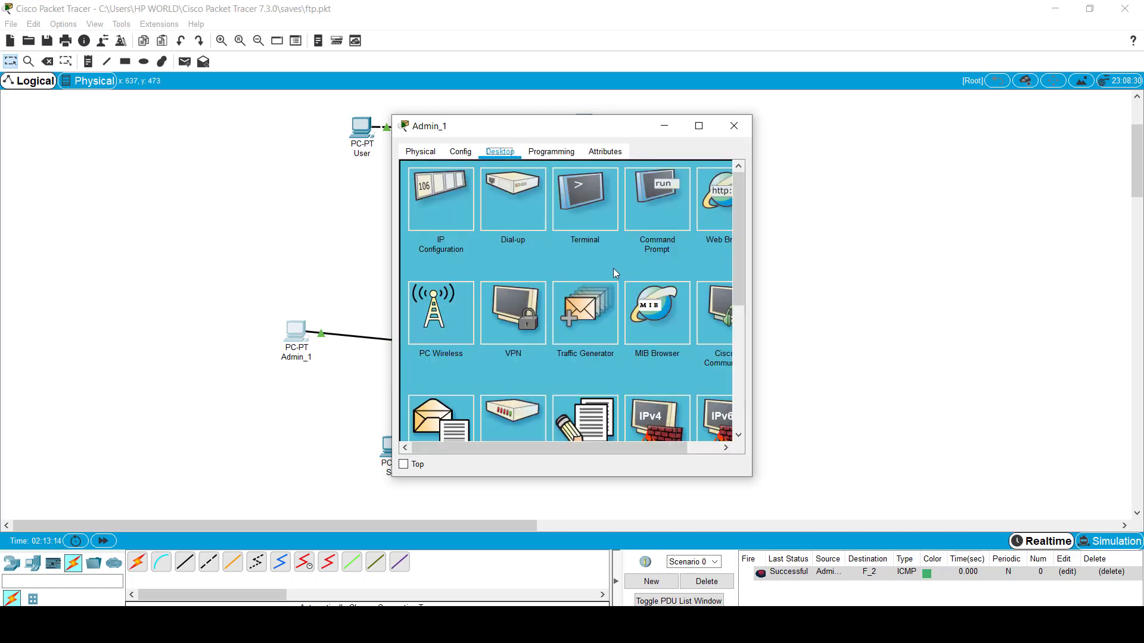
{"action": "scroll", "coordinate": [575, 347], "scroll_direction": "down", "scroll_amount": 2}
{"action": "left_click", "coordinate": [586, 348]}
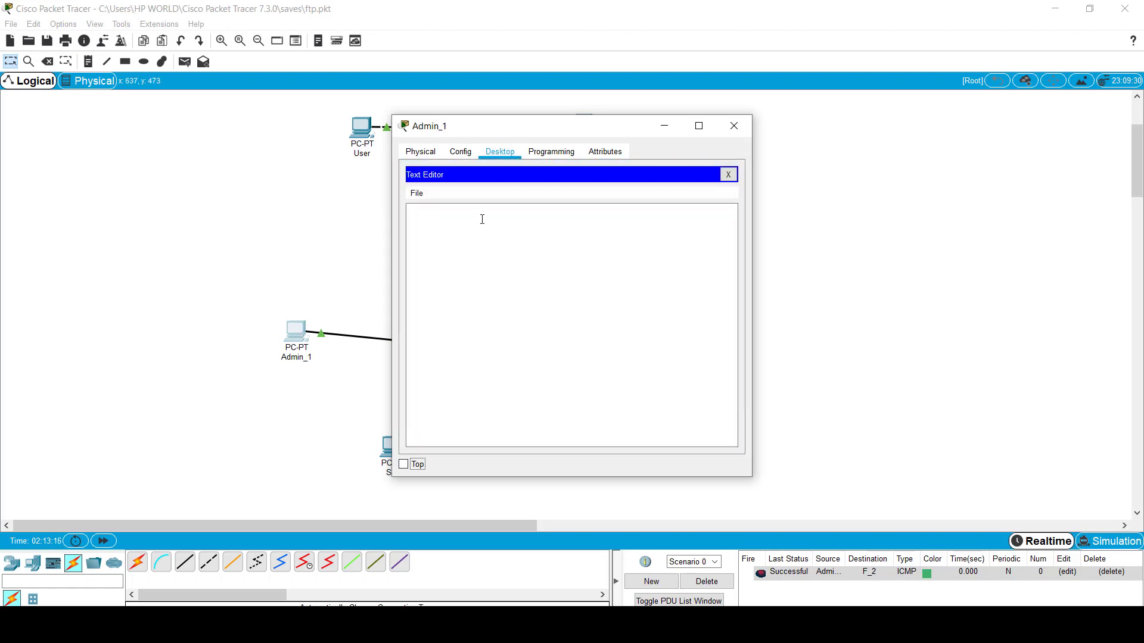
Step: Write the note 'Hello Guys', 'This is only for Uni users', 'Thanks'
{"action": "type", "text": "Hell"}
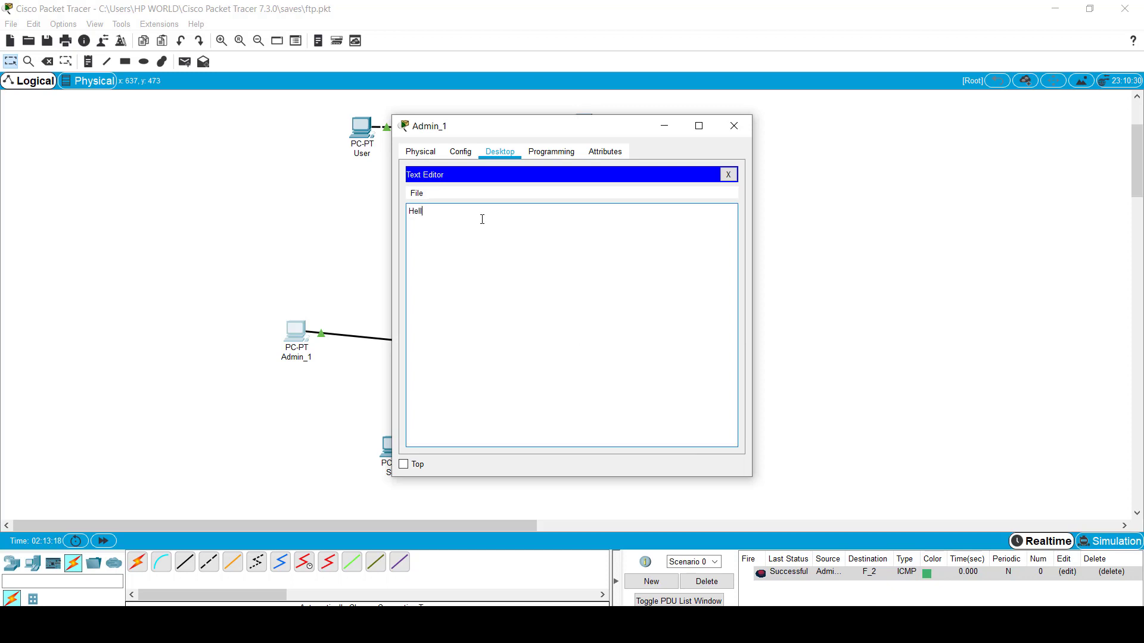
{"action": "type", "text": "o Guy"}
{"action": "key", "text": "BackSpace"}
{"action": "key", "text": "BackSpace"}
{"action": "type", "text": "uys"}
{"action": "key", "text": "Return"}
{"action": "key", "text": "Return"}
{"action": "type", "text": "This is only for Uni users"}
{"action": "key", "text": "Return"}
{"action": "key", "text": "Return"}
{"action": "type", "text": "Thanks"}
Step: Save the note as data.txt and close the editor
{"action": "key", "text": "ctrl+s"}
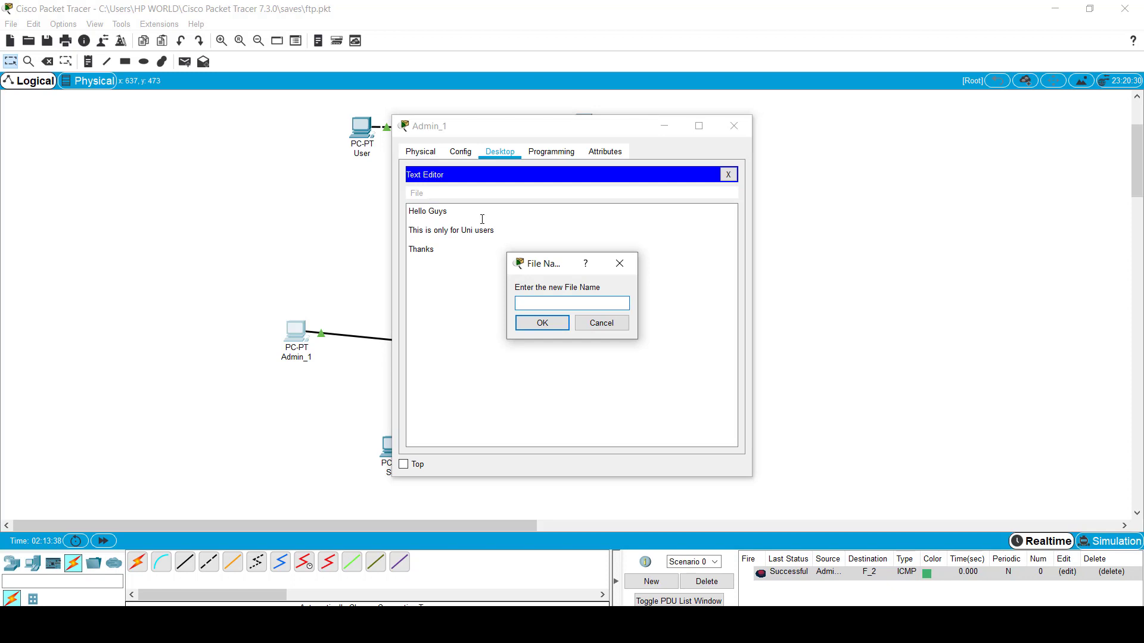
{"action": "type", "text": "doc.txt"}
{"action": "key", "text": "BackSpace"}
{"action": "key", "text": "BackSpace"}
{"action": "key", "text": "BackSpace"}
{"action": "key", "text": "BackSpace"}
{"action": "key", "text": "BackSpace"}
{"action": "key", "text": "BackSpace"}
{"action": "type", "text": "filedata.txt"}
{"action": "key", "text": "Return"}
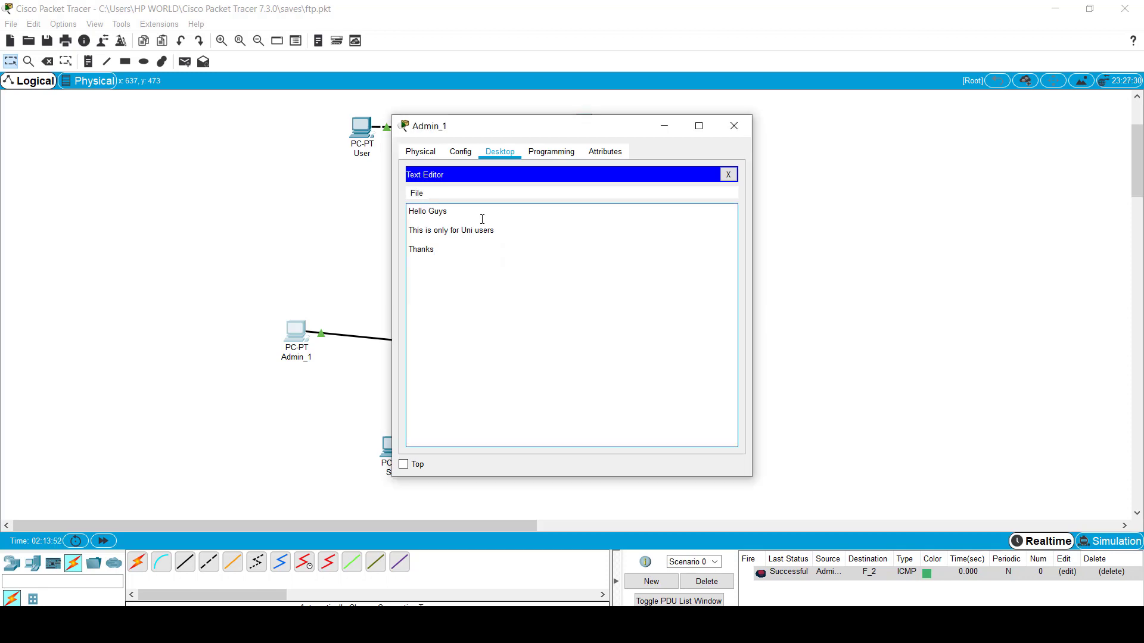
{"action": "left_click", "coordinate": [728, 174]}
Step: On Admin_1's command prompt, list the local files with dir, noting data.txt
{"action": "left_click", "coordinate": [663, 209]}
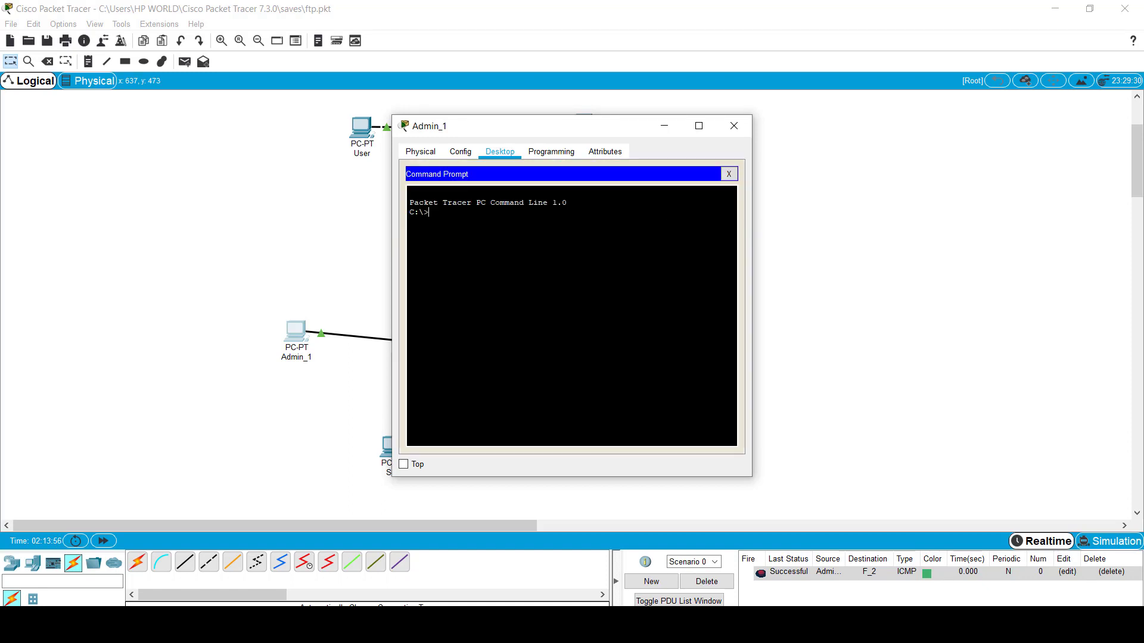
{"action": "type", "text": "dir"}
{"action": "key", "text": "Return"}
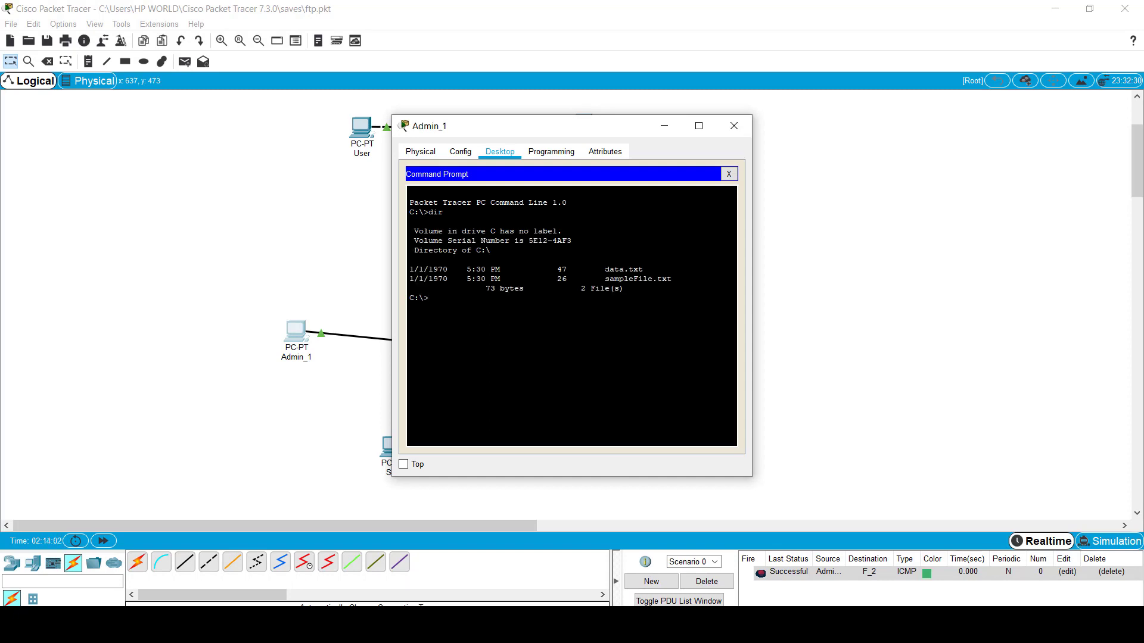
{"action": "left_click_drag", "start_coordinate": [604, 269], "coordinate": [649, 270]}
{"action": "left_click", "coordinate": [428, 298]}
Step: Connect by FTP to 192.168.1.5 and enter faculty as the username
{"action": "type", "text": "ftp 192.168.1.5"}
{"action": "key", "text": "Return"}
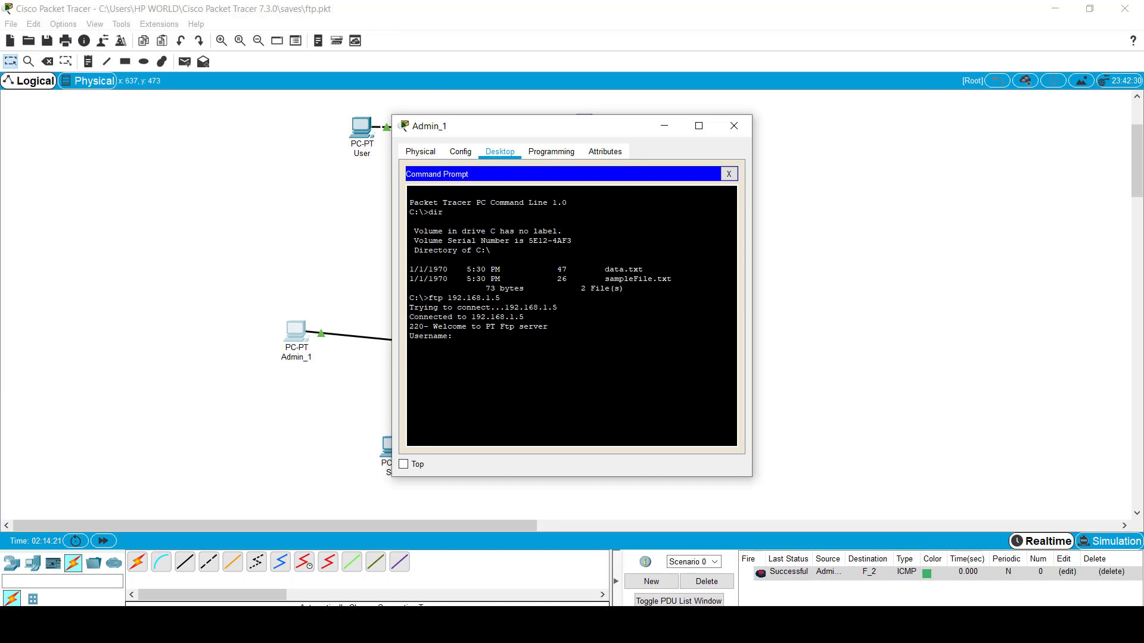
{"action": "type", "text": "faculty"}
Step: In Server3's FTP service, enter a new user admin and its password
{"action": "left_click_drag", "start_coordinate": [605, 127], "coordinate": [288, 151]}
{"action": "left_click", "coordinate": [492, 237]}
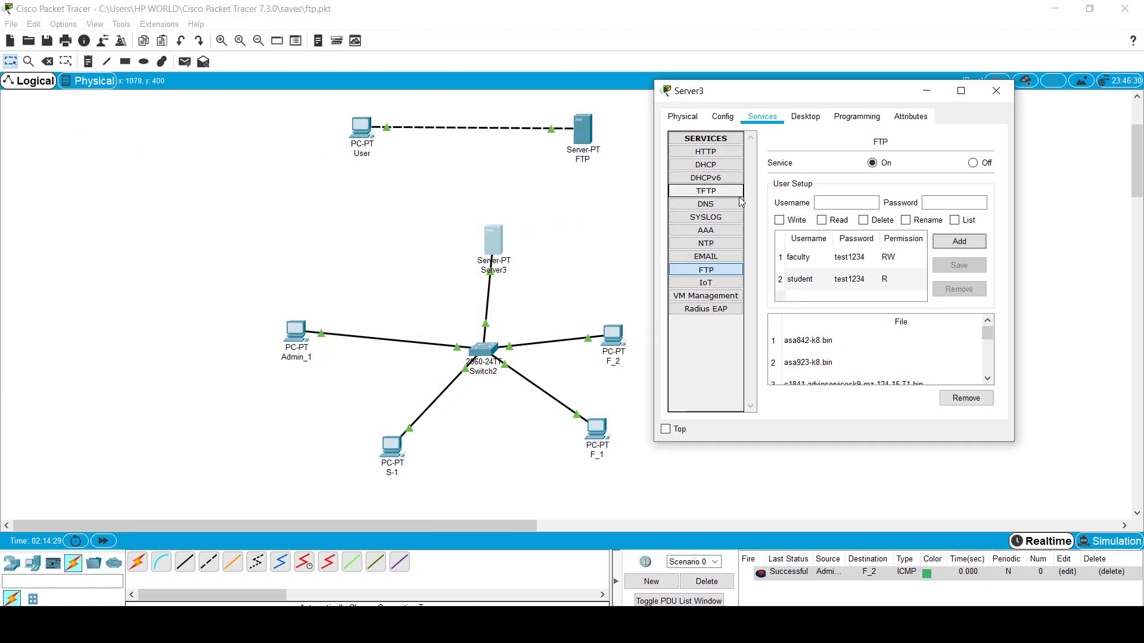
{"action": "left_click", "coordinate": [858, 200]}
{"action": "type", "text": "a"}
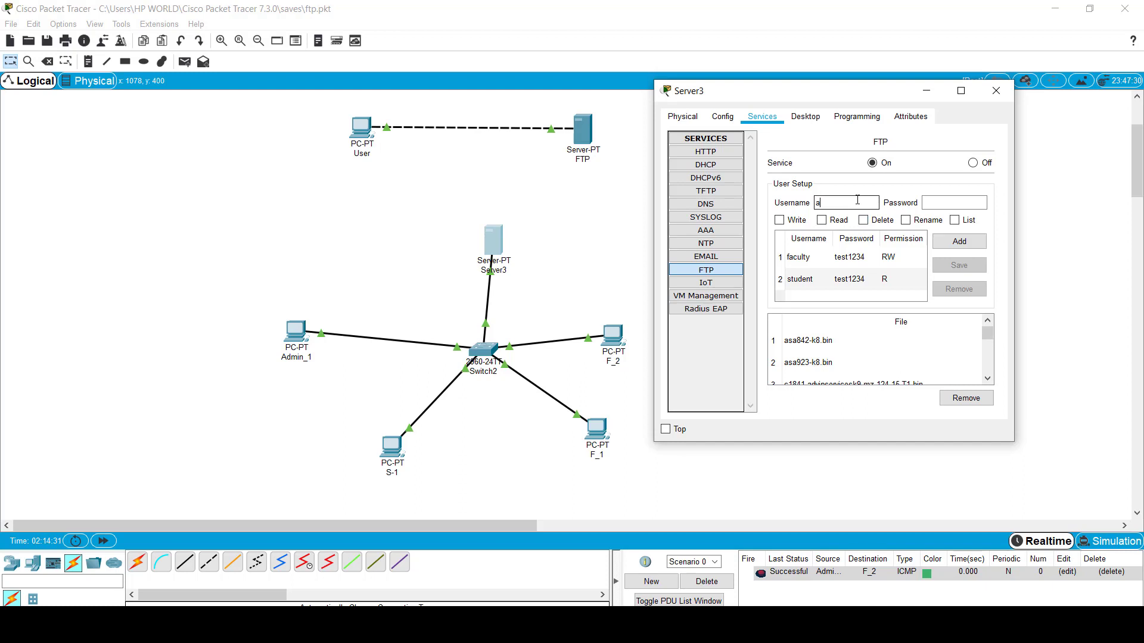
{"action": "type", "text": "dmin"}
{"action": "key", "text": "Tab"}
{"action": "type", "text": "admin"}
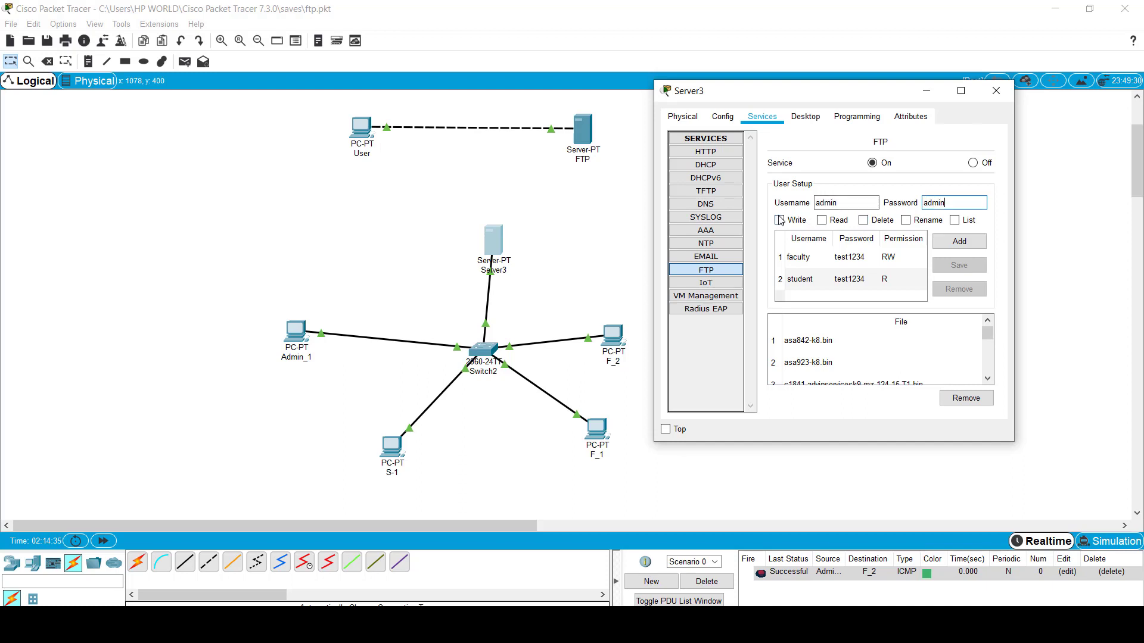
Step: Grant admin Write, Read, Delete, Rename and List rights and add the account
{"action": "left_click", "coordinate": [779, 220]}
{"action": "left_click", "coordinate": [821, 220]}
{"action": "left_click", "coordinate": [863, 220]}
{"action": "left_click", "coordinate": [920, 220]}
{"action": "left_click", "coordinate": [955, 220]}
{"action": "left_click", "coordinate": [971, 241]}
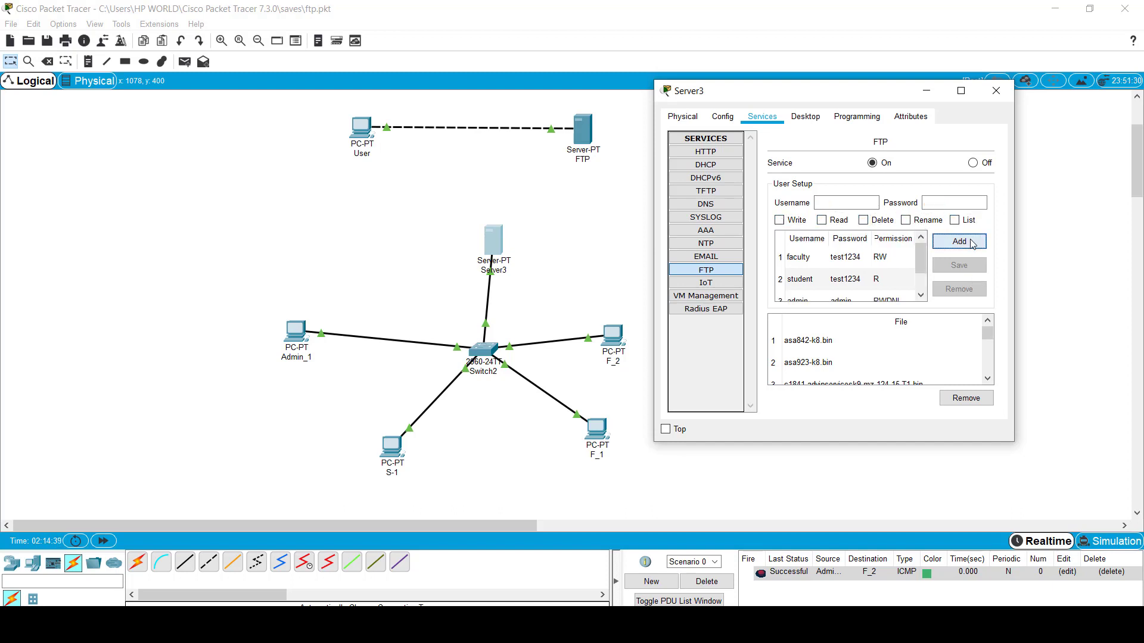
{"action": "scroll", "coordinate": [912, 297], "scroll_direction": "down", "scroll_amount": 1}
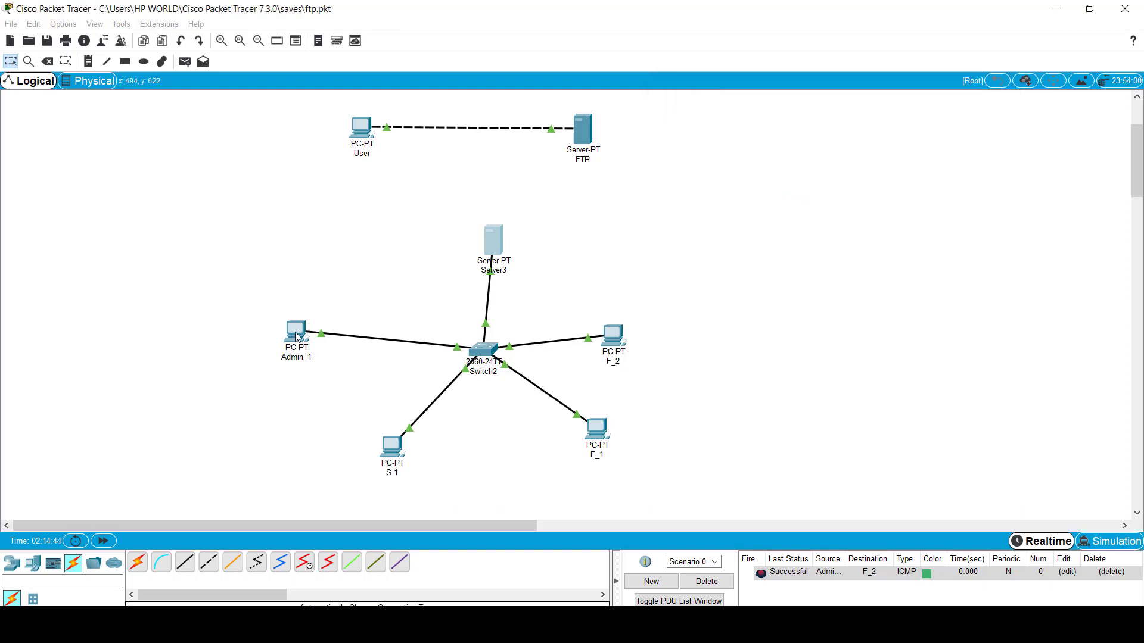
Step: Replace faculty with admin in Admin_1's FTP session and log in with the password
{"action": "left_click", "coordinate": [294, 335]}
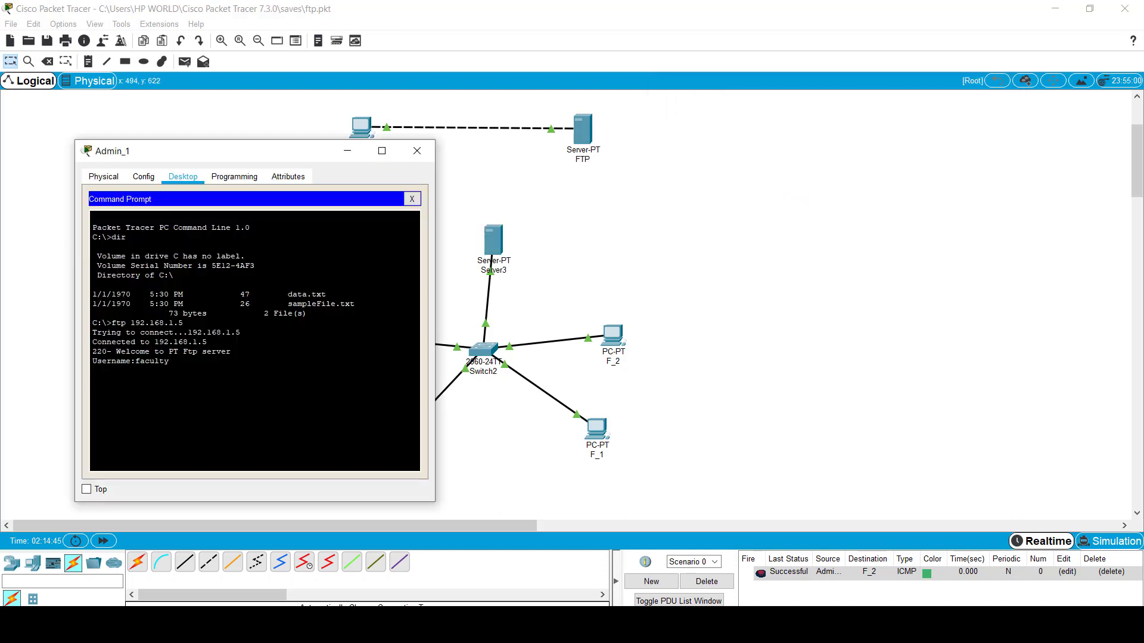
{"action": "key", "text": "BackSpace"}
{"action": "key", "text": "BackSpace"}
{"action": "key", "text": "BackSpace"}
{"action": "key", "text": "BackSpace"}
{"action": "key", "text": "BackSpace"}
{"action": "key", "text": "BackSpace"}
{"action": "key", "text": "BackSpace"}
{"action": "type", "text": "admin"}
{"action": "key", "text": "Return"}
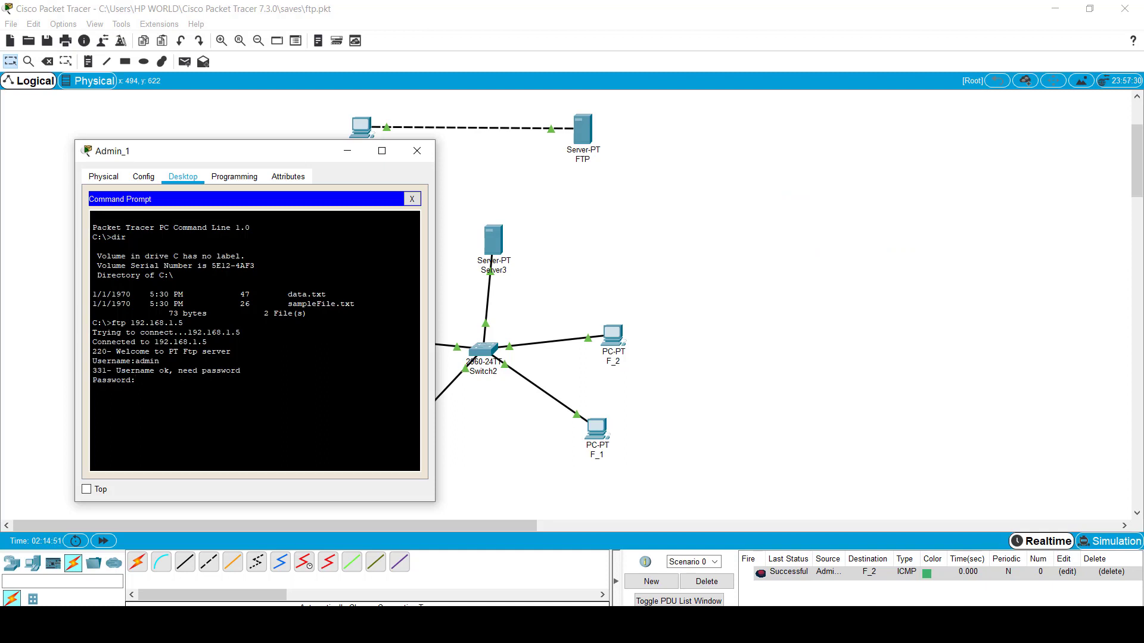
{"action": "key", "text": "Return"}
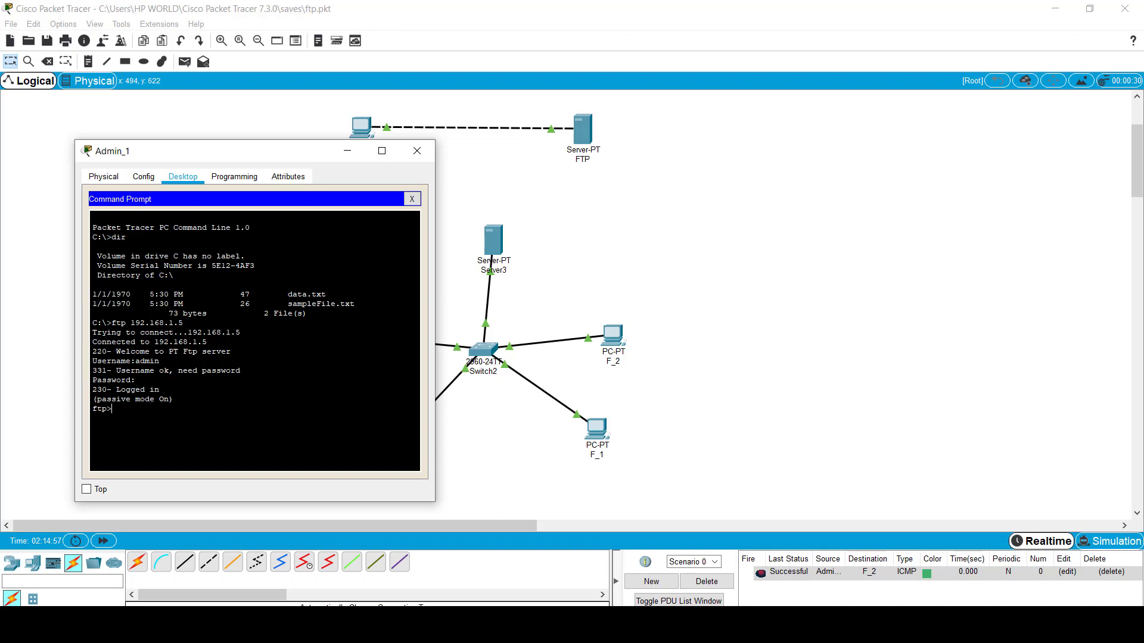
Step: Show the FTP command list and upload data.txt with put data.txt
{"action": "key", "text": "Return"}
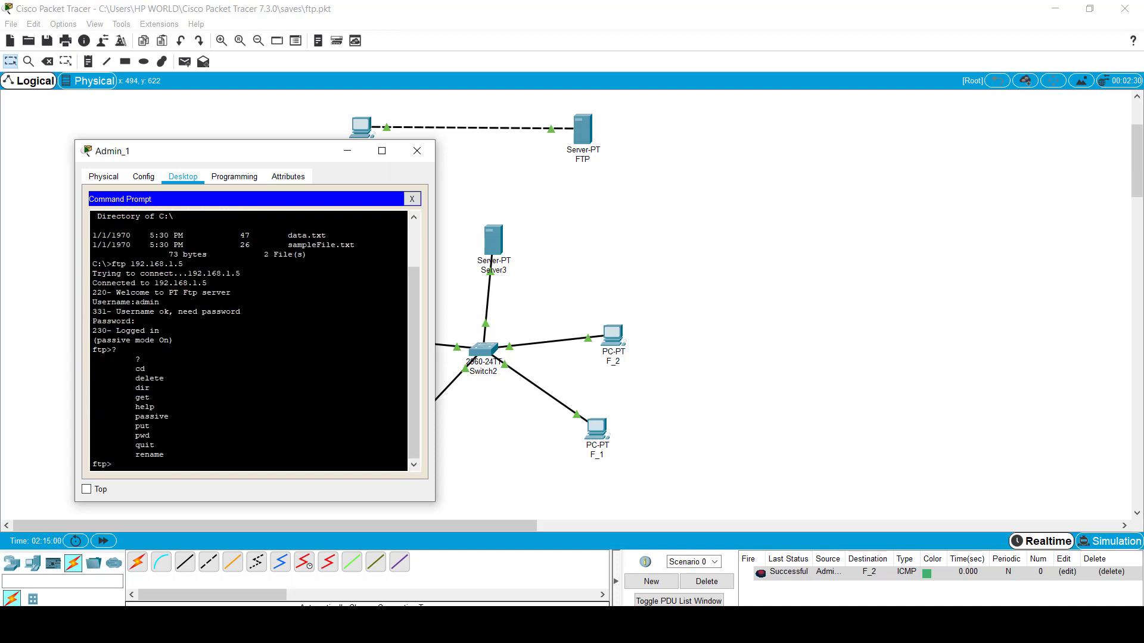
{"action": "left_click_drag", "start_coordinate": [136, 365], "coordinate": [164, 458]}
{"action": "left_click", "coordinate": [154, 406]}
{"action": "type", "text": "put data.txt"}
{"action": "key", "text": "Return"}
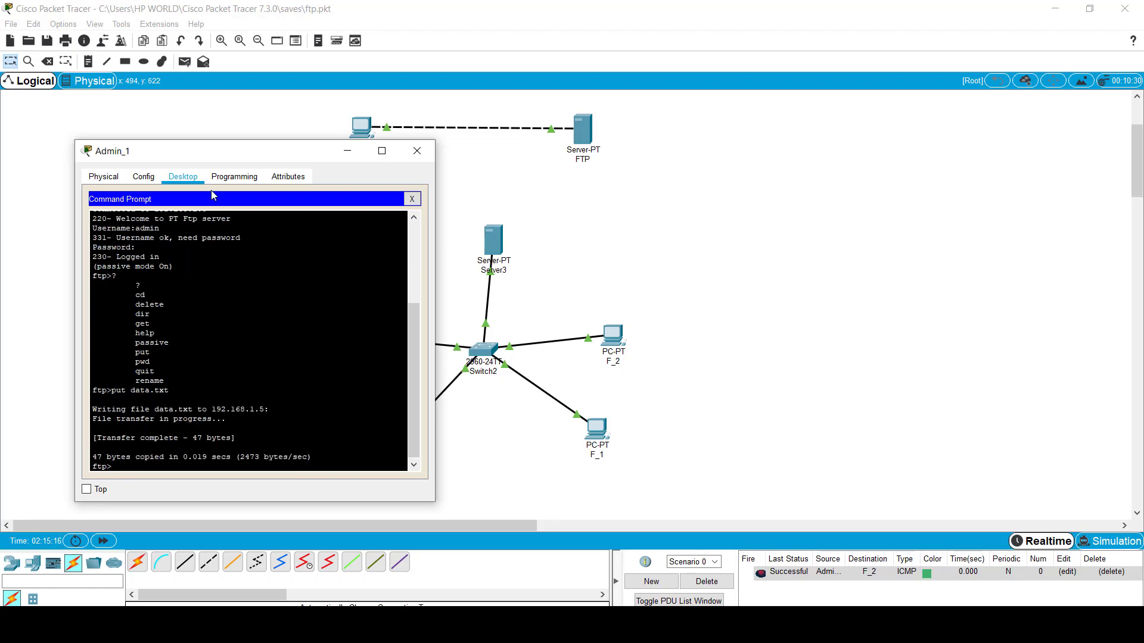
{"action": "left_click_drag", "start_coordinate": [217, 152], "coordinate": [814, 103]}
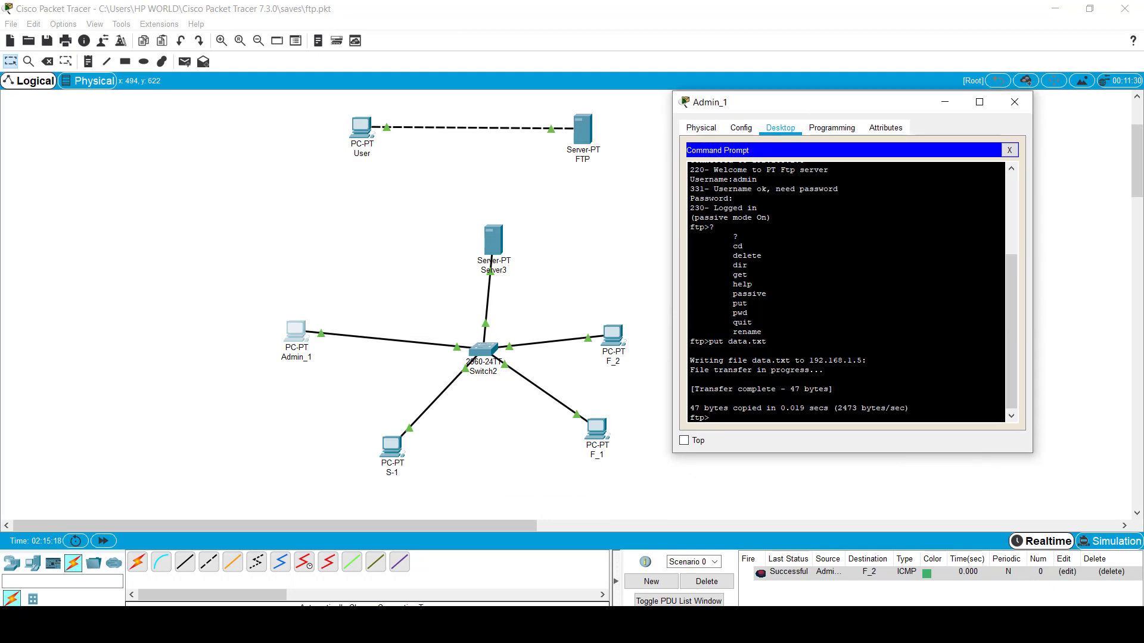
Step: Close Admin_1's windows and look through Server3's FTP service settings
{"action": "left_click", "coordinate": [1009, 150]}
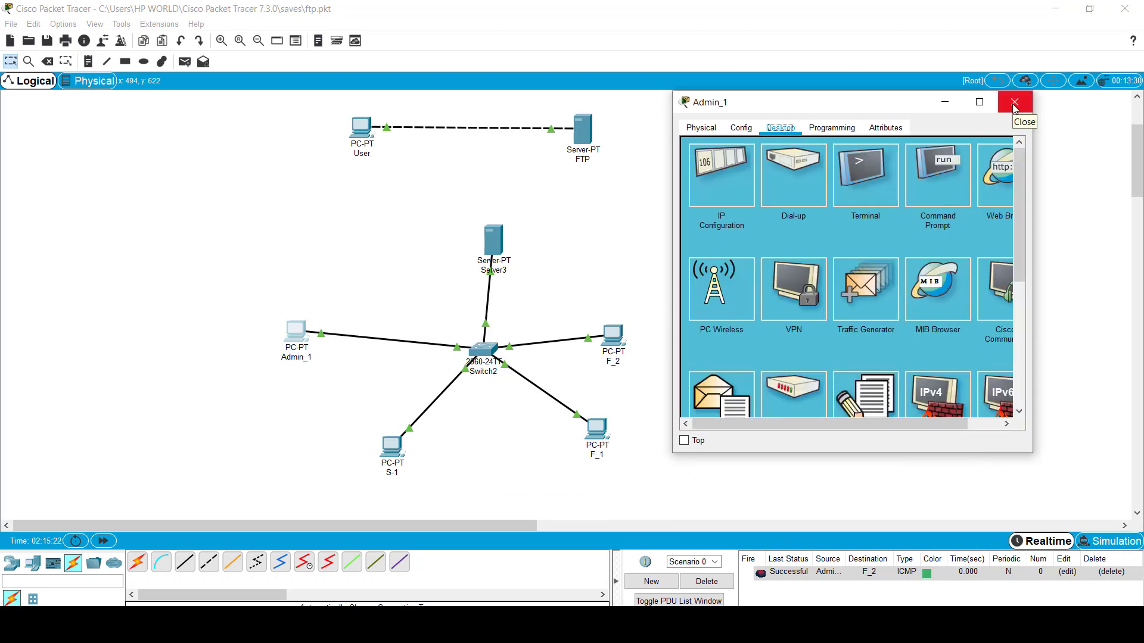
{"action": "left_click", "coordinate": [1015, 103]}
{"action": "left_click", "coordinate": [494, 241]}
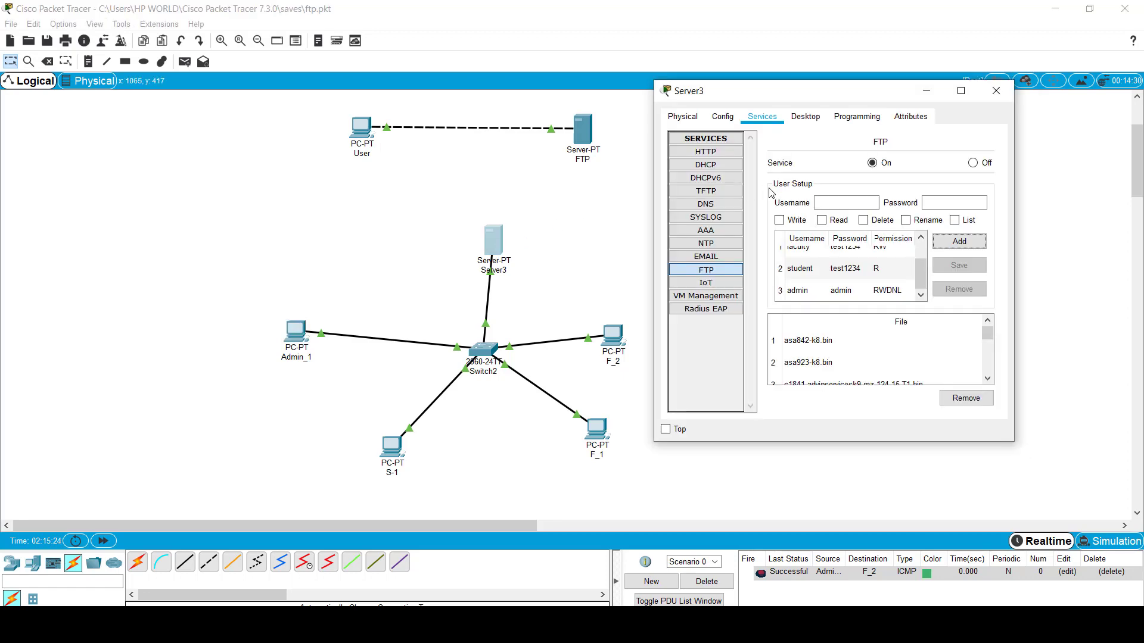
{"action": "left_click", "coordinate": [714, 279]}
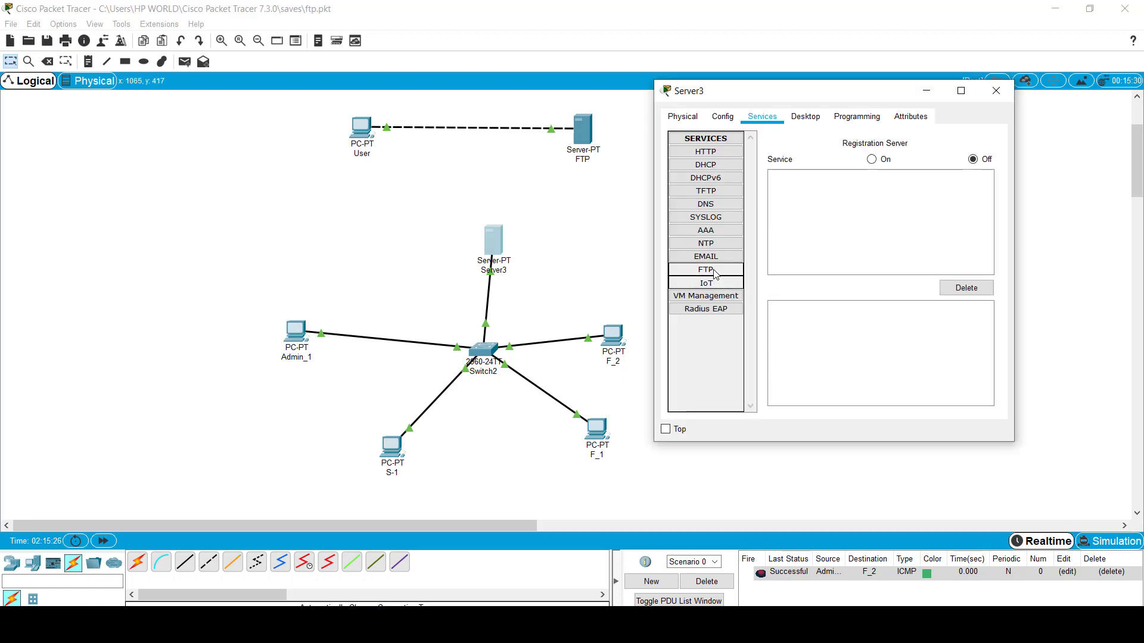
{"action": "left_click", "coordinate": [714, 271]}
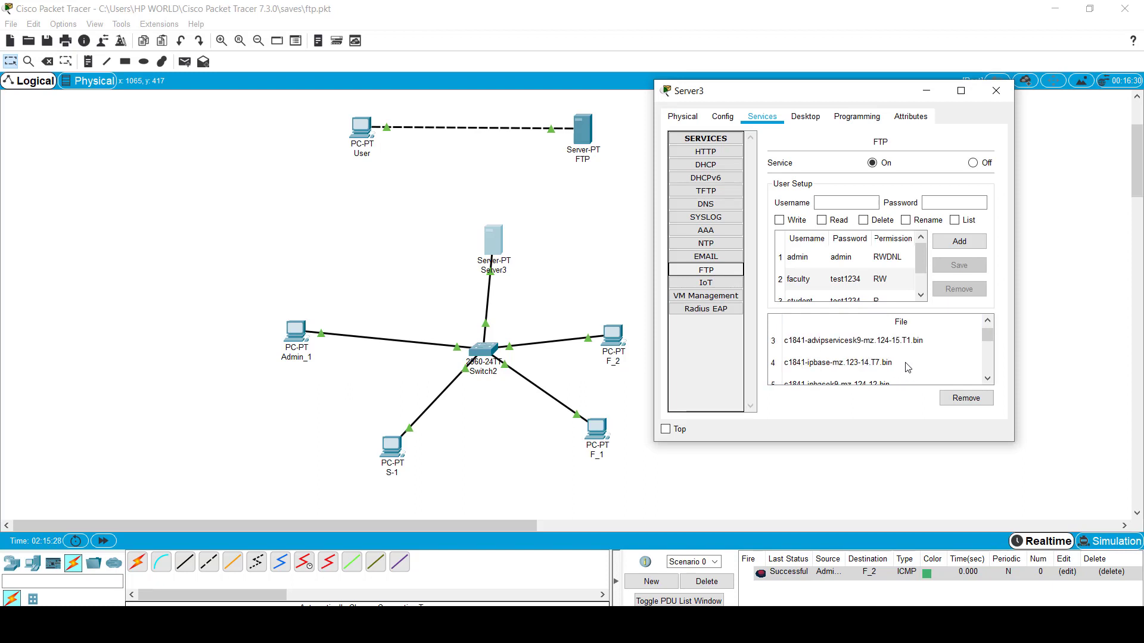
{"action": "scroll", "coordinate": [907, 367], "scroll_direction": "down", "scroll_amount": 10}
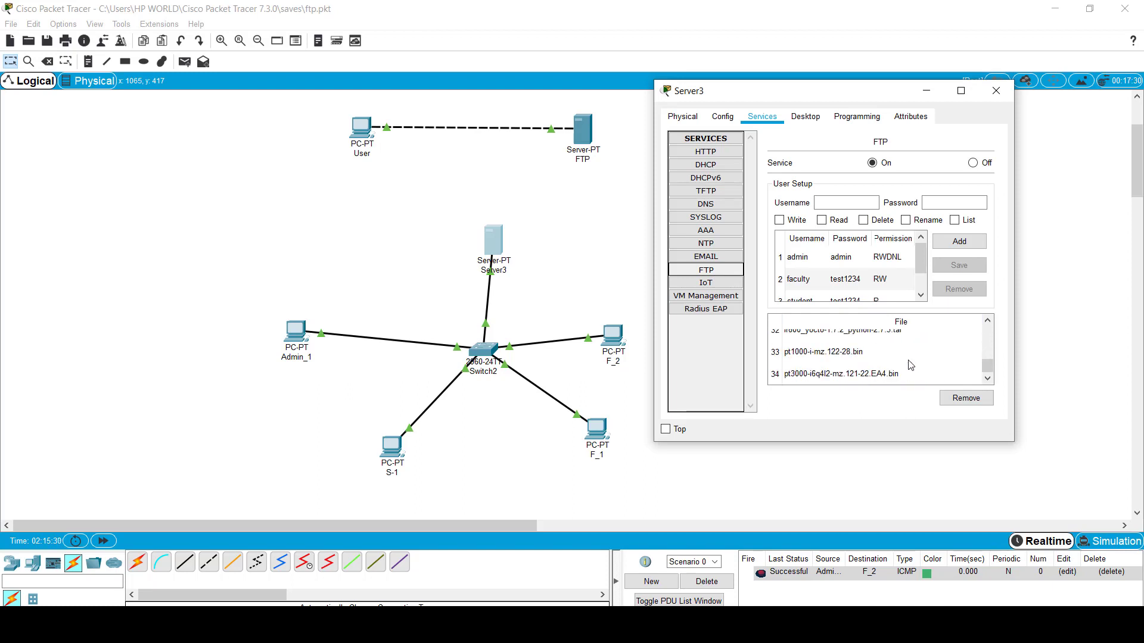
{"action": "scroll", "coordinate": [910, 365], "scroll_direction": "up", "scroll_amount": 10}
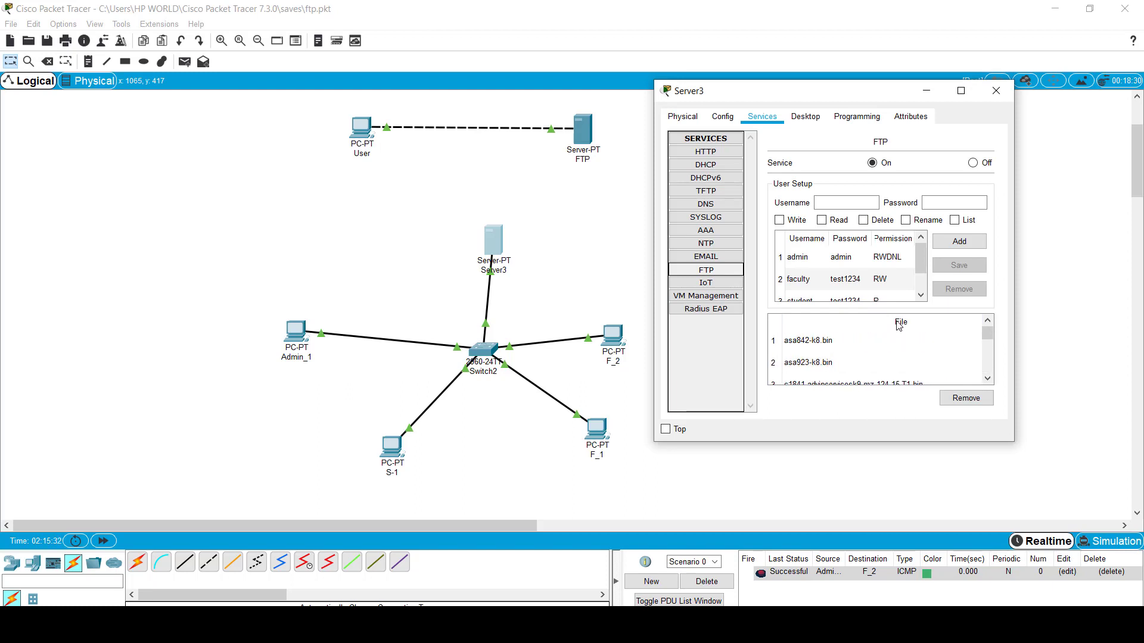
{"action": "left_click", "coordinate": [996, 90]}
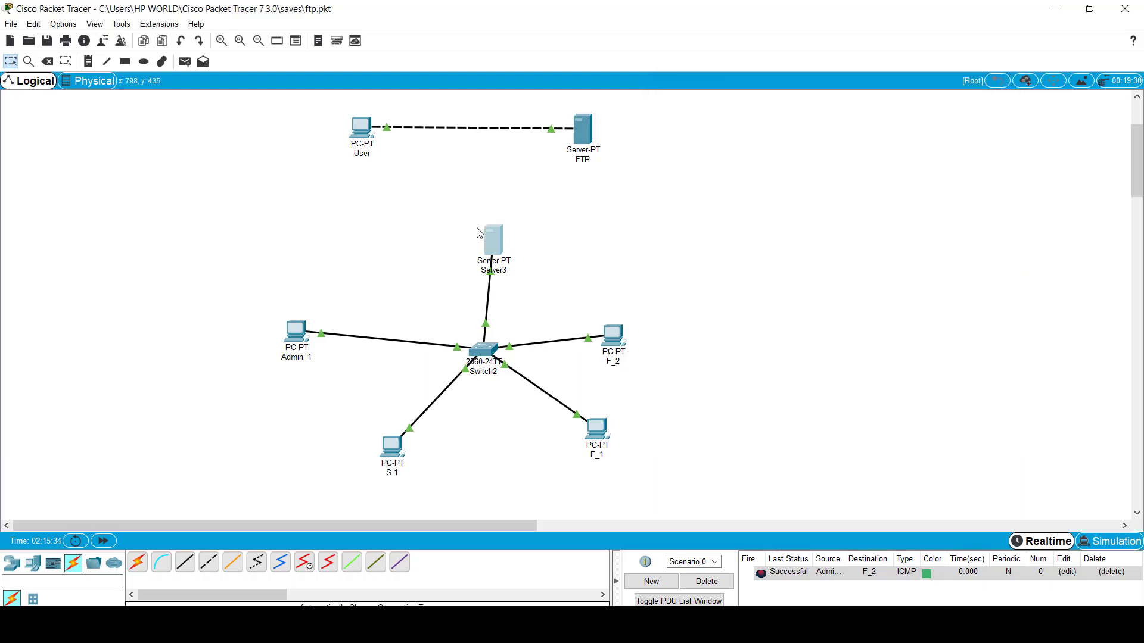
Step: Find data.txt in Server3's FTP file list, then close the Server3 window
{"action": "left_click", "coordinate": [492, 238]}
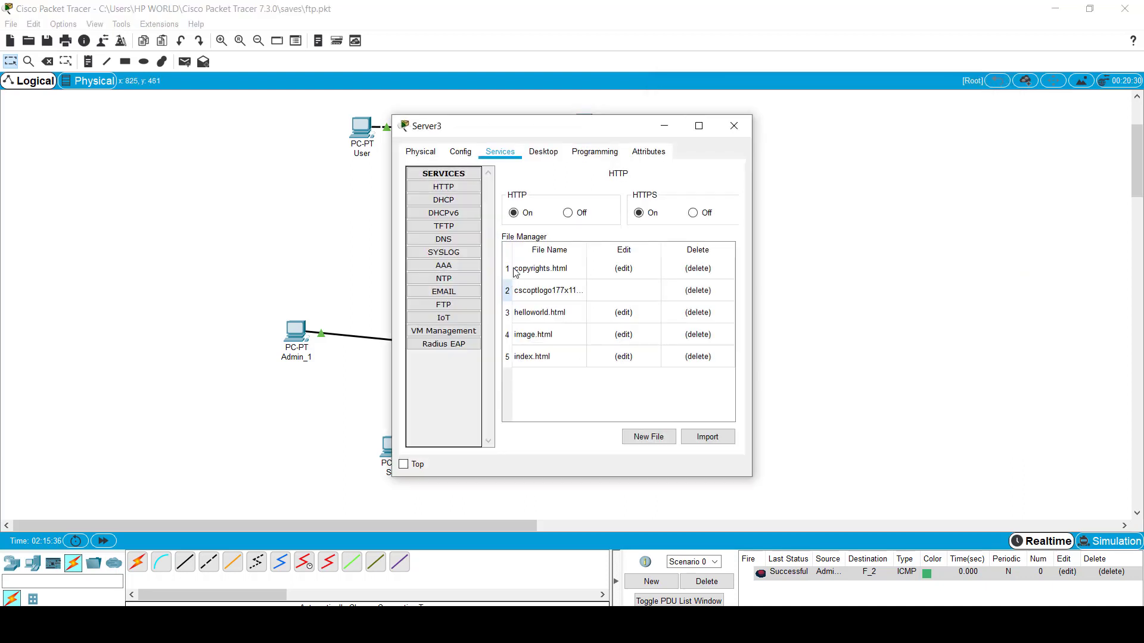
{"action": "left_click", "coordinate": [453, 307]}
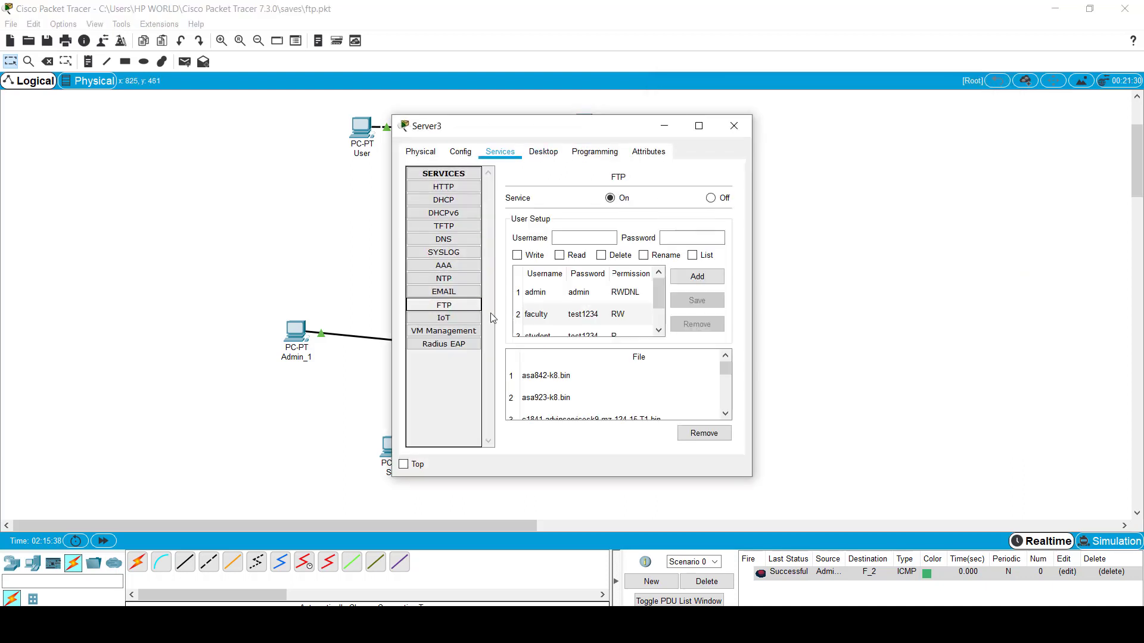
{"action": "scroll", "coordinate": [615, 385], "scroll_direction": "down", "scroll_amount": 4}
{"action": "scroll", "coordinate": [615, 385], "scroll_direction": "down", "scroll_amount": 5}
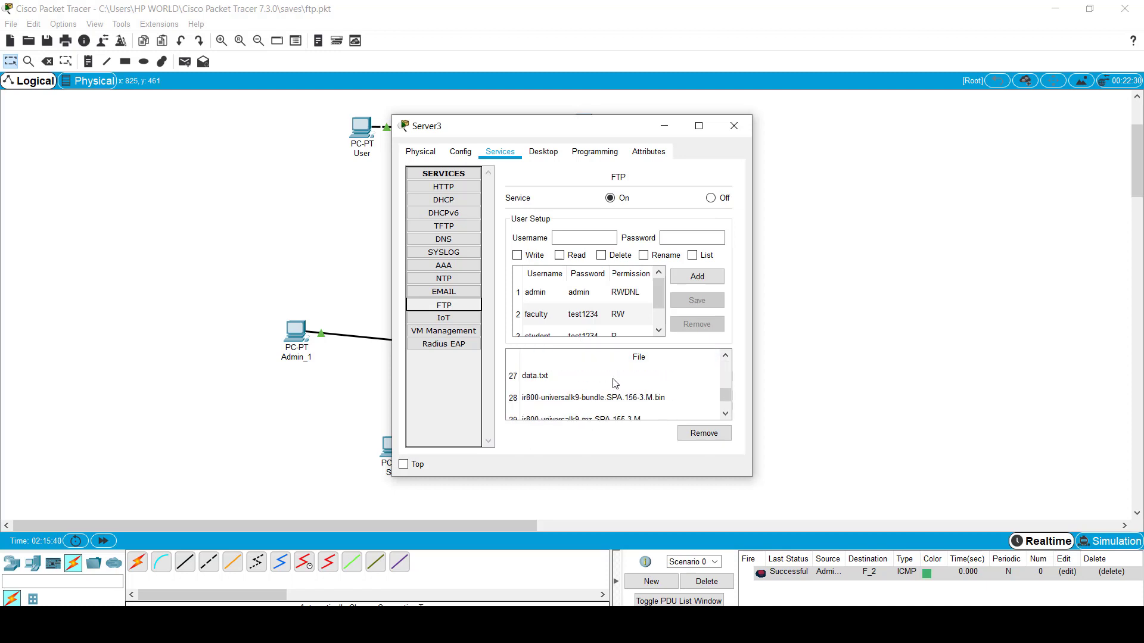
{"action": "left_click", "coordinate": [552, 379]}
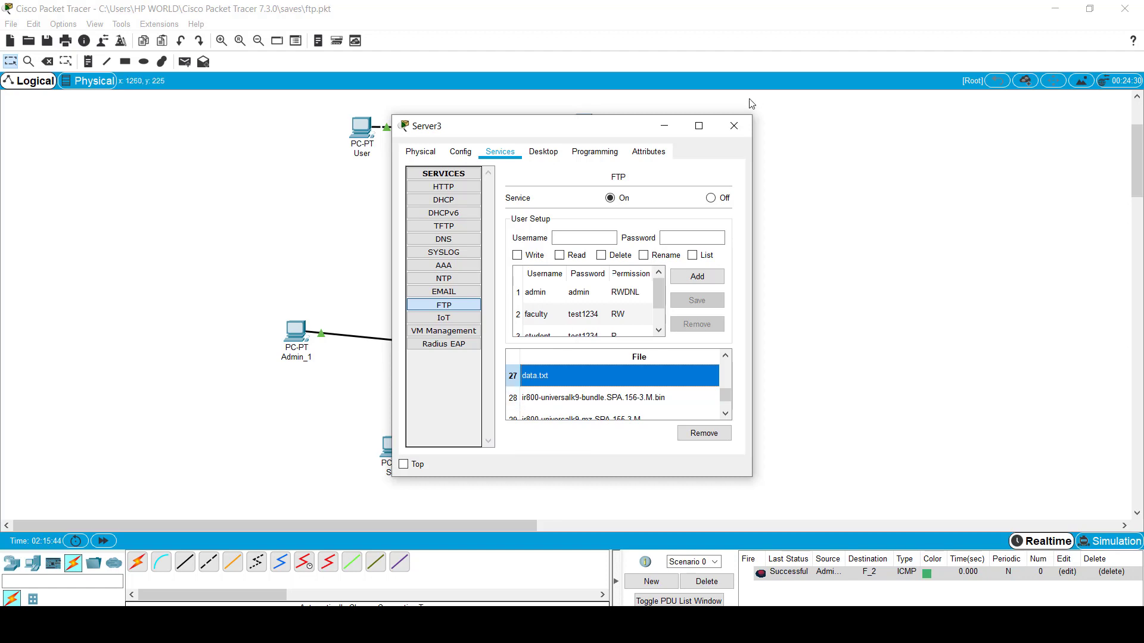
{"action": "left_click", "coordinate": [732, 126]}
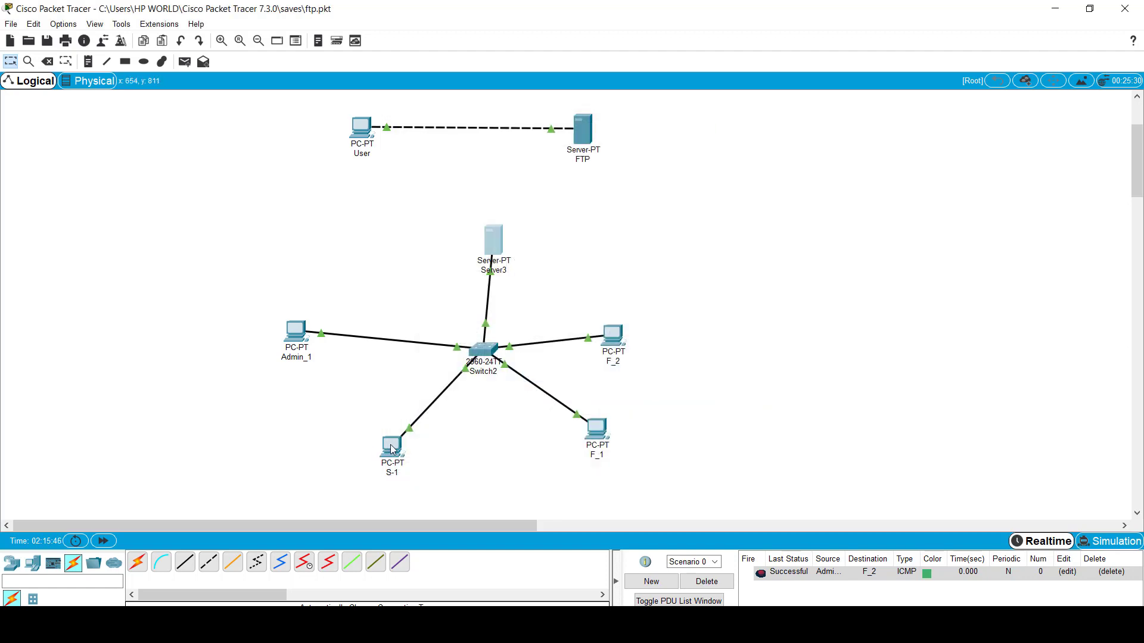
Step: On S-1, connect by FTP to 192.168.1.5 and log in as student with its password
{"action": "left_click", "coordinate": [393, 450]}
{"action": "left_click", "coordinate": [645, 209]}
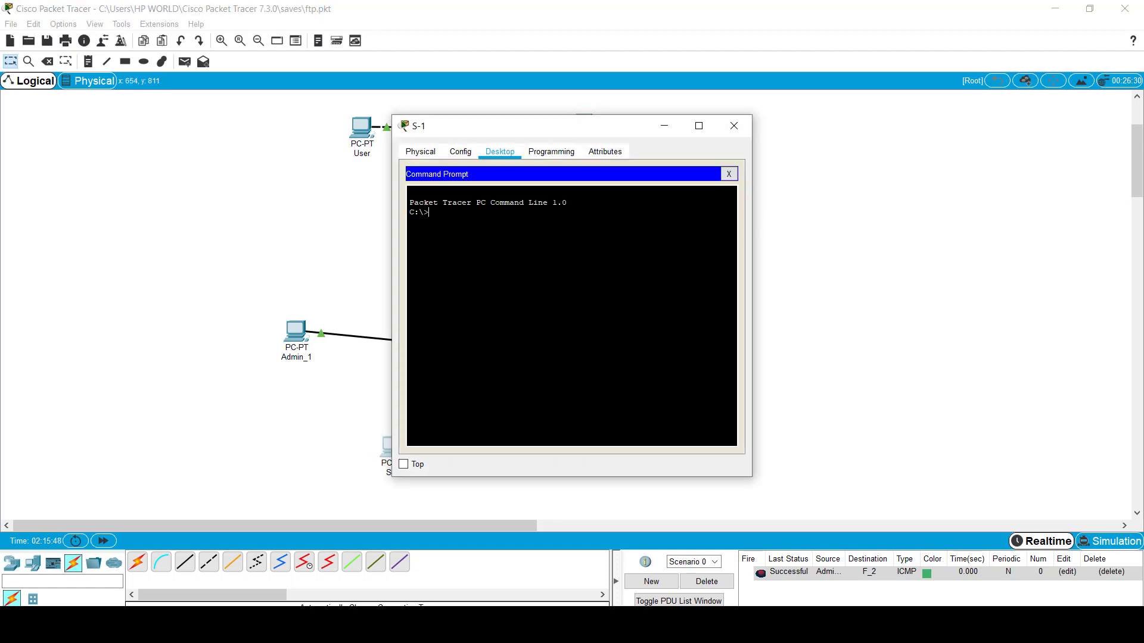
{"action": "type", "text": "ftp 192.168.1.5"}
{"action": "key", "text": "Return"}
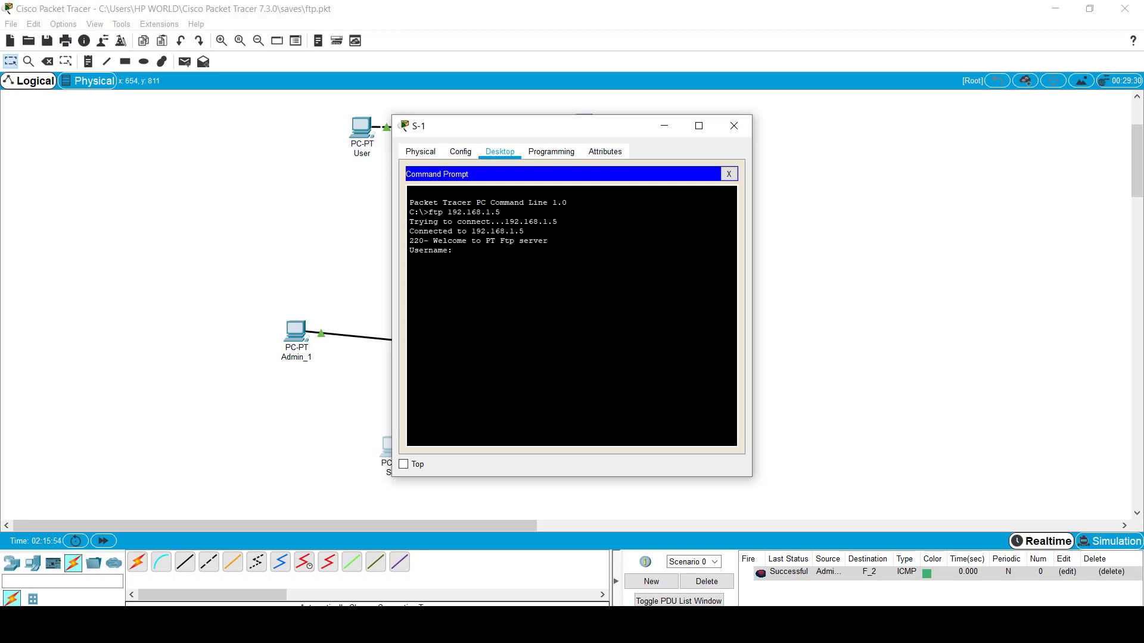
{"action": "type", "text": "student"}
{"action": "key", "text": "Return"}
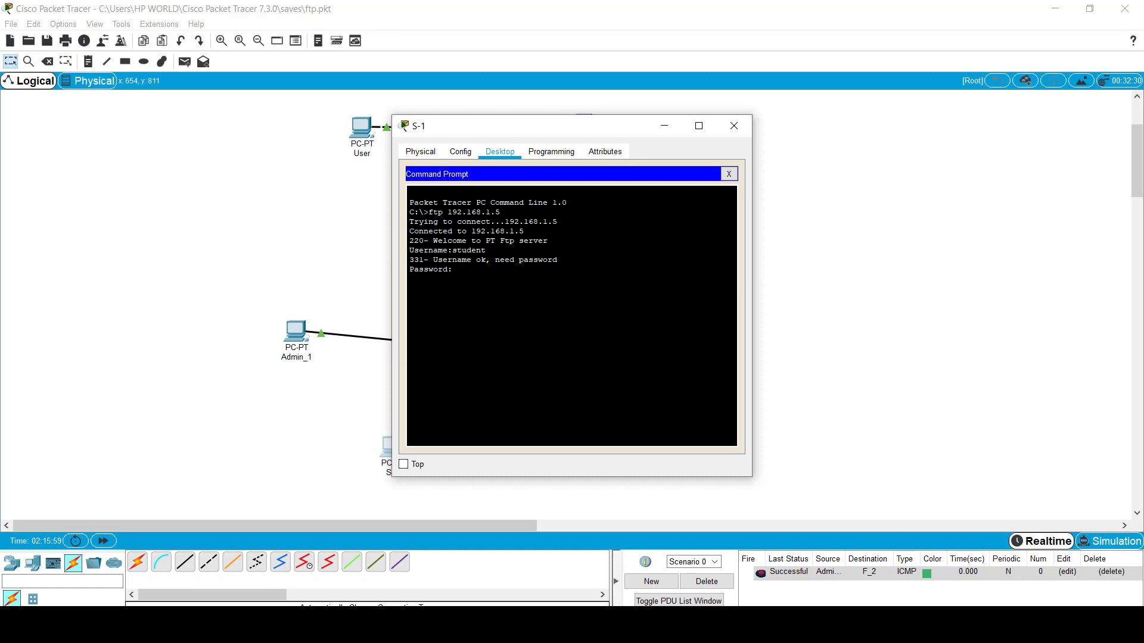
{"action": "key", "text": "Return"}
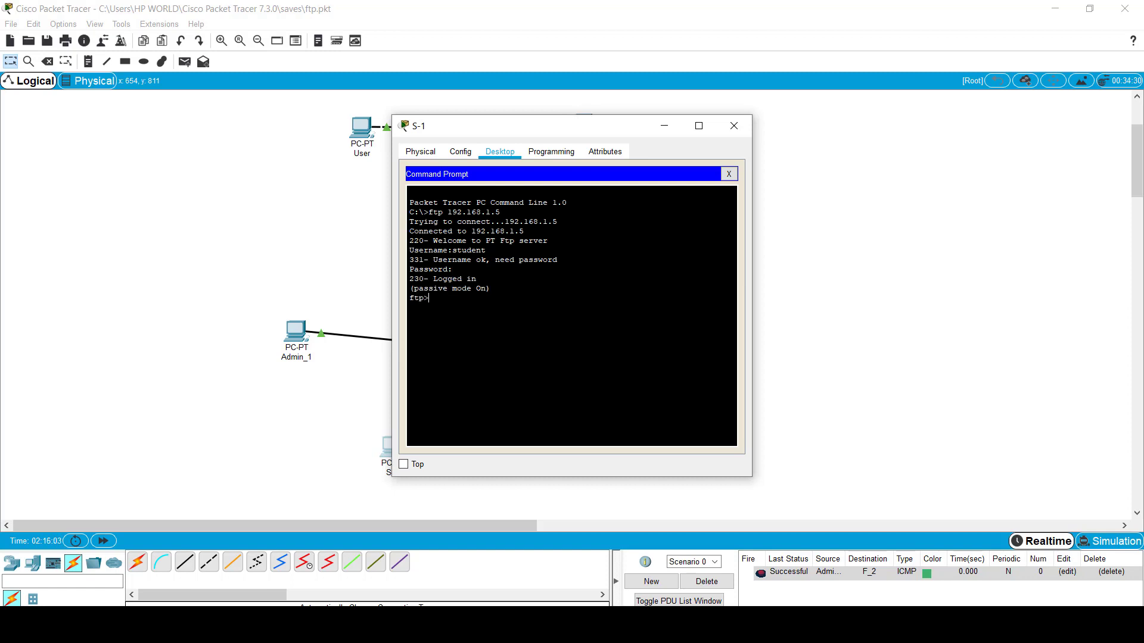
{"action": "left_click_drag", "start_coordinate": [414, 288], "coordinate": [486, 288]}
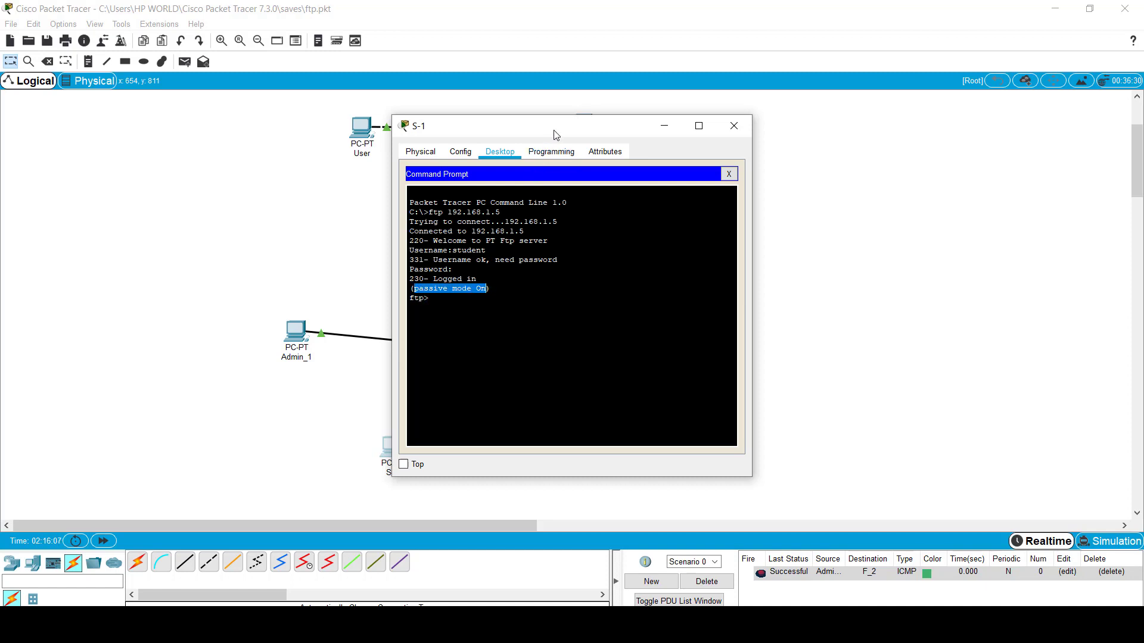
{"action": "left_click_drag", "start_coordinate": [555, 132], "coordinate": [835, 143]}
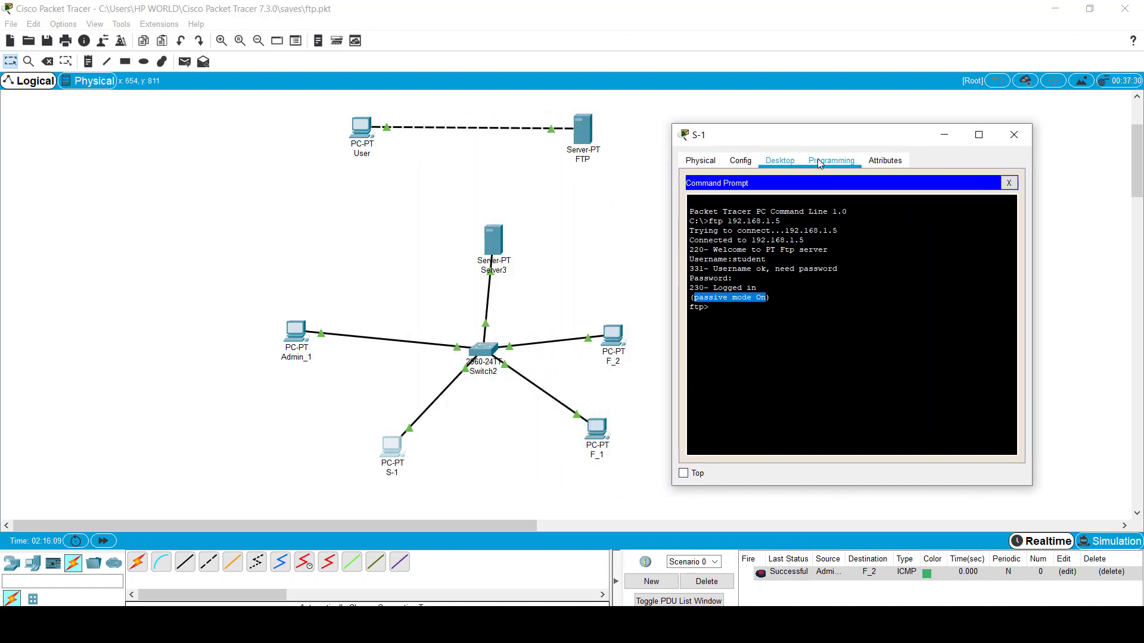
Step: Run dir at the ftp> prompt, showing the student is refused a file listing
{"action": "left_click", "coordinate": [708, 307]}
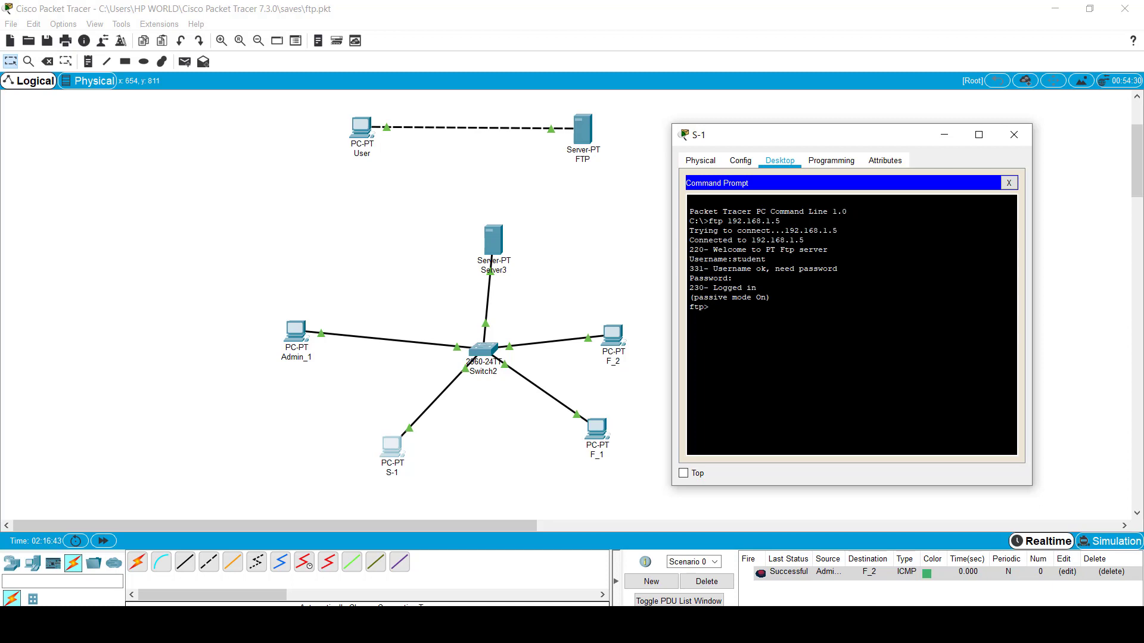
{"action": "type", "text": "dir"}
{"action": "key", "text": "Return"}
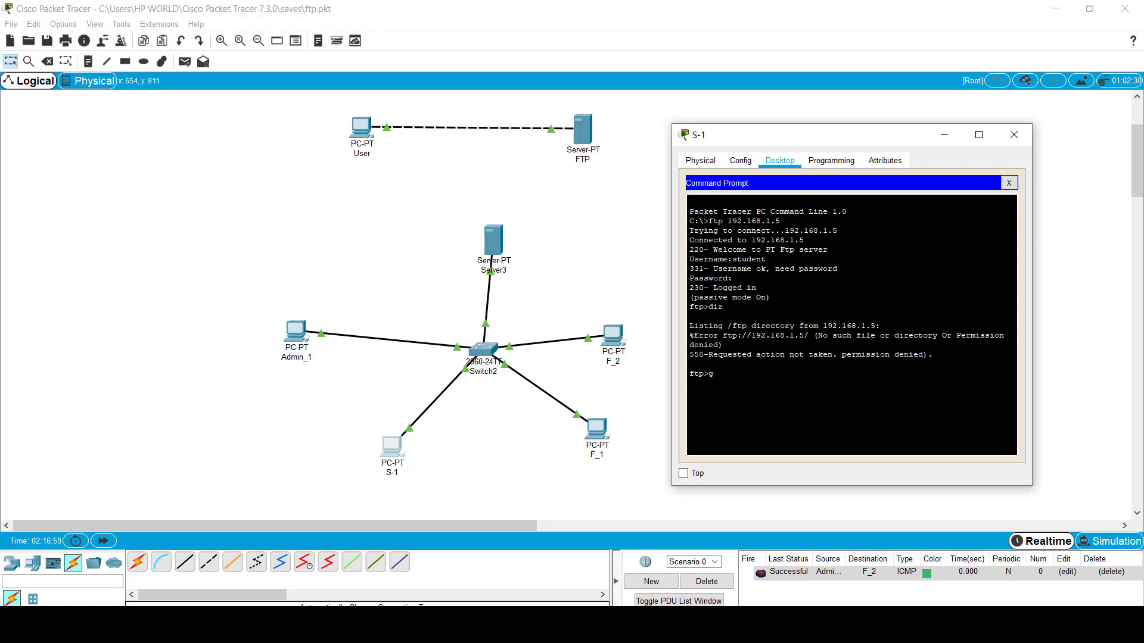
Step: Download data.txt, exit FTP, and confirm data.txt (47 bytes) on S-1's drive with dir
{"action": "type", "text": "et data.txt"}
{"action": "key", "text": "Return"}
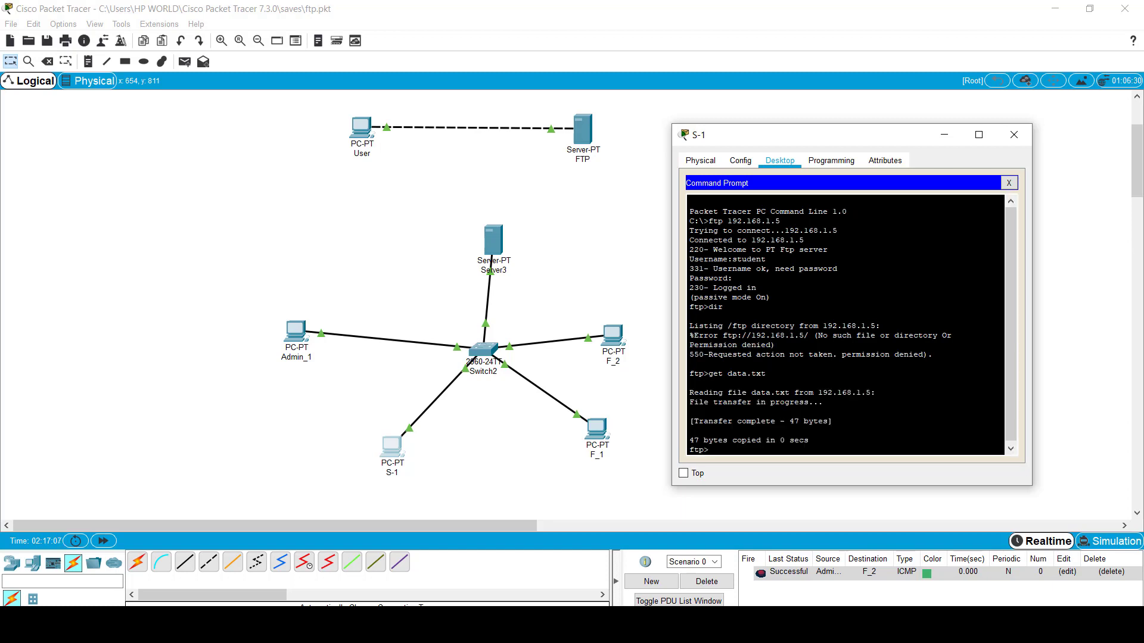
{"action": "type", "text": "e"}
{"action": "key", "text": "BackSpace"}
{"action": "key", "text": "ctrl+c"}
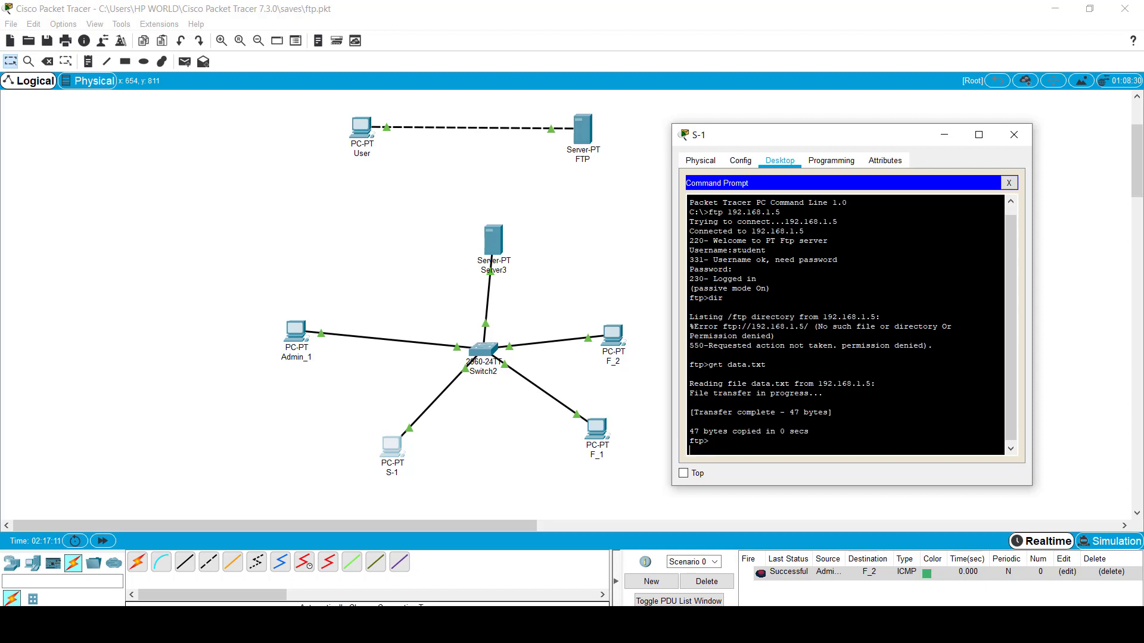
{"action": "type", "text": "d"}
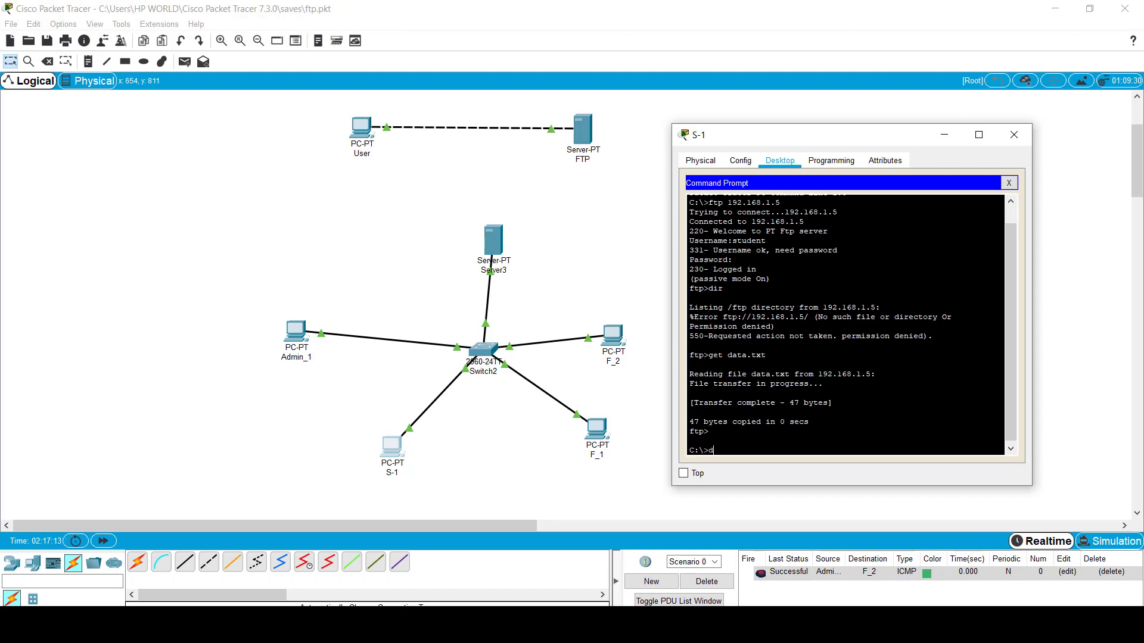
{"action": "type", "text": "ir"}
{"action": "key", "text": "Return"}
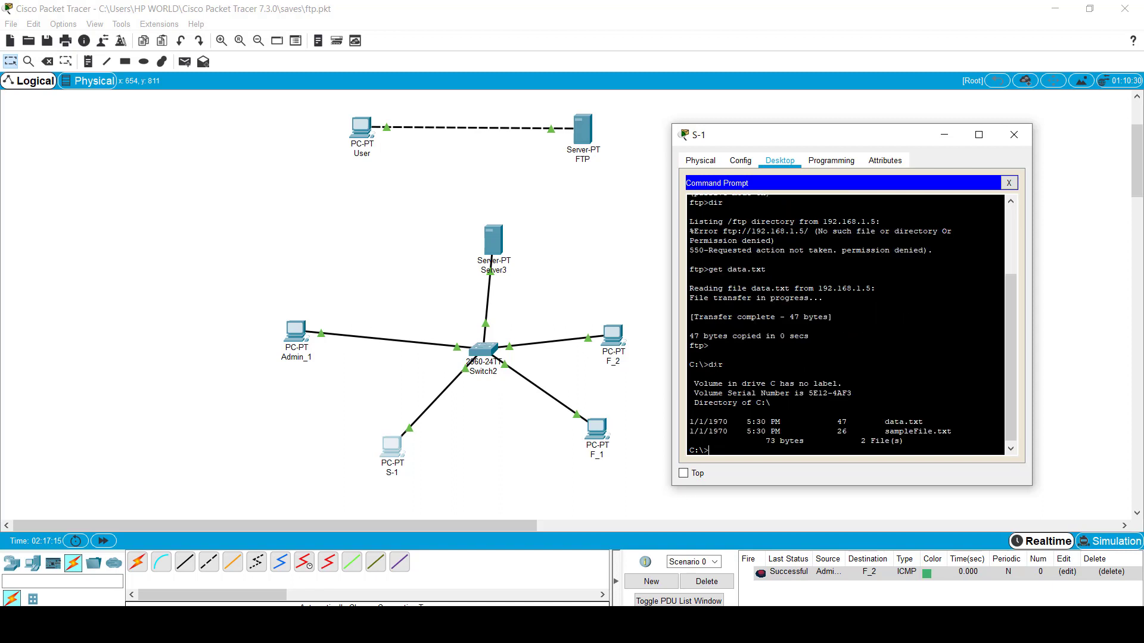
Step: Reconnect S-1 by FTP to 192.168.1.5 and log in again as student
{"action": "left_click_drag", "start_coordinate": [885, 422], "coordinate": [927, 422]}
{"action": "left_click", "coordinate": [927, 422]}
{"action": "type", "text": "ftp 192.168.1.5"}
{"action": "key", "text": "Return"}
{"action": "type", "text": "student"}
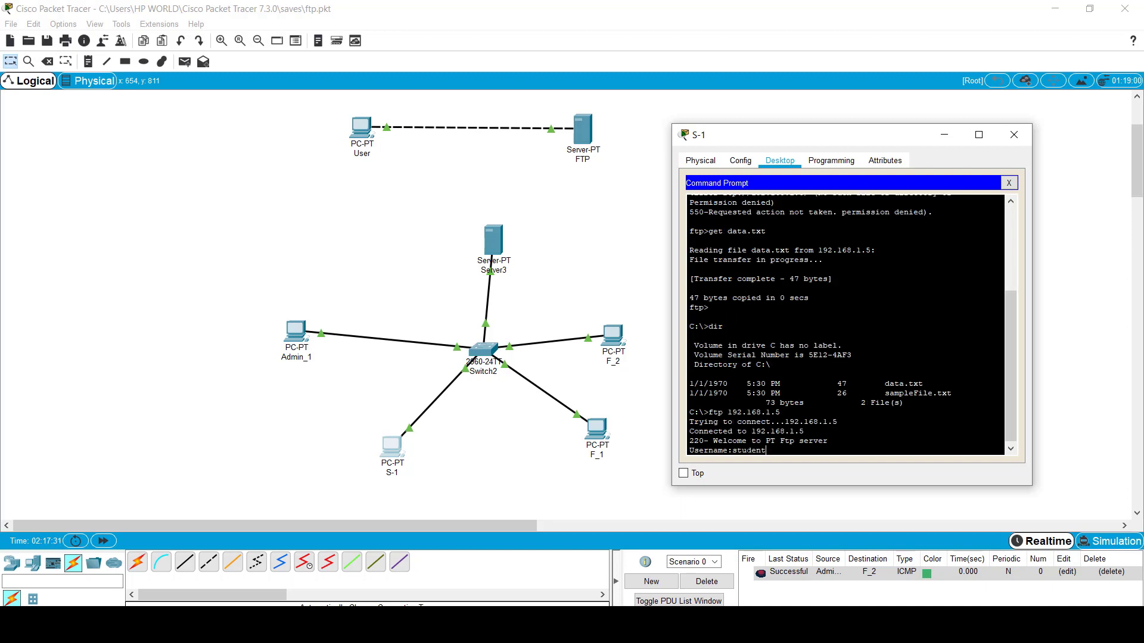
{"action": "key", "text": "Return"}
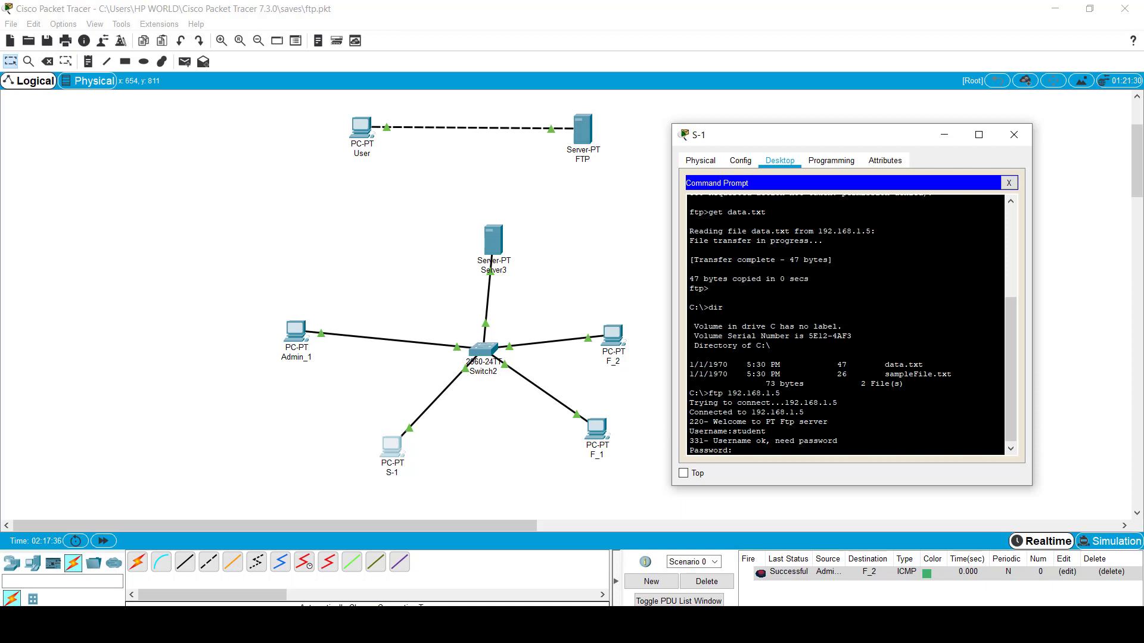
{"action": "key", "text": "Return"}
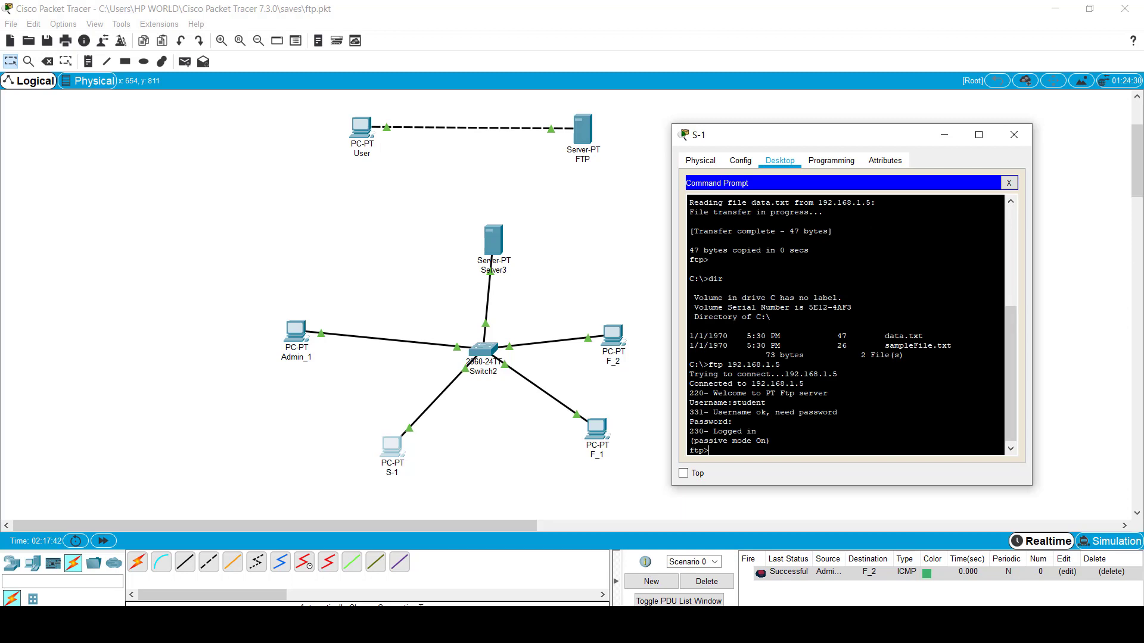
Step: Attempt delete data.txt, get the 550 permission denied error, and close the command prompt
{"action": "type", "text": "rename"}
{"action": "type", "text": " data"}
{"action": "type", "text": ".txt"}
{"action": "key", "text": "BackSpace"}
{"action": "key", "text": "BackSpace"}
{"action": "key", "text": "BackSpace"}
{"action": "key", "text": "BackSpace"}
{"action": "key", "text": "BackSpace"}
{"action": "key", "text": "BackSpace"}
{"action": "key", "text": "BackSpace"}
{"action": "key", "text": "BackSpace"}
{"action": "key", "text": "BackSpace"}
{"action": "key", "text": "BackSpace"}
{"action": "key", "text": "BackSpace"}
{"action": "key", "text": "BackSpace"}
{"action": "key", "text": "BackSpace"}
{"action": "key", "text": "BackSpace"}
{"action": "type", "text": "delete dad"}
{"action": "key", "text": "Left"}
{"action": "key", "text": "BackSpace"}
{"action": "type", "text": "."}
{"action": "left_click_drag", "start_coordinate": [751, 451], "coordinate": [756, 451]}
{"action": "type", "text": "ta"}
{"action": "key", "text": "BackSpace"}
{"action": "key", "text": "BackSpace"}
{"action": "key", "text": "BackSpace"}
{"action": "key", "text": "BackSpace"}
{"action": "type", "text": "at"}
{"action": "key", "text": "BackSpace"}
{"action": "key", "text": "BackSpace"}
{"action": "key", "text": "BackSpace"}
{"action": "type", "text": "xt"}
{"action": "key", "text": "BackSpace"}
{"action": "key", "text": "BackSpace"}
{"action": "type", "text": "txt"}
{"action": "key", "text": "Return"}
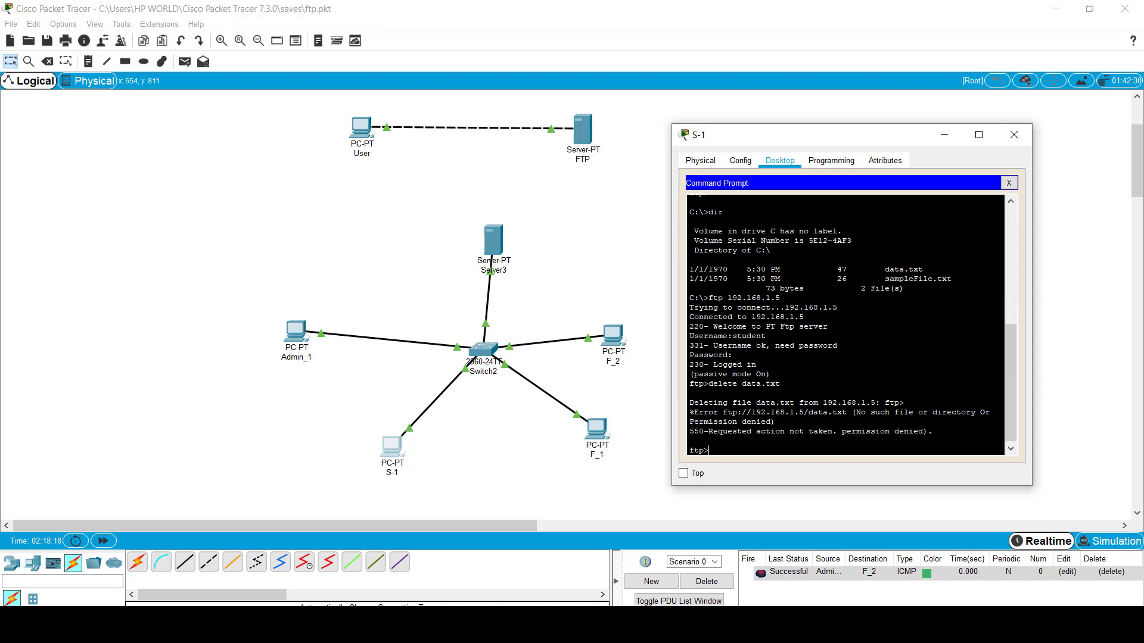
{"action": "left_click_drag", "start_coordinate": [709, 432], "coordinate": [928, 431]}
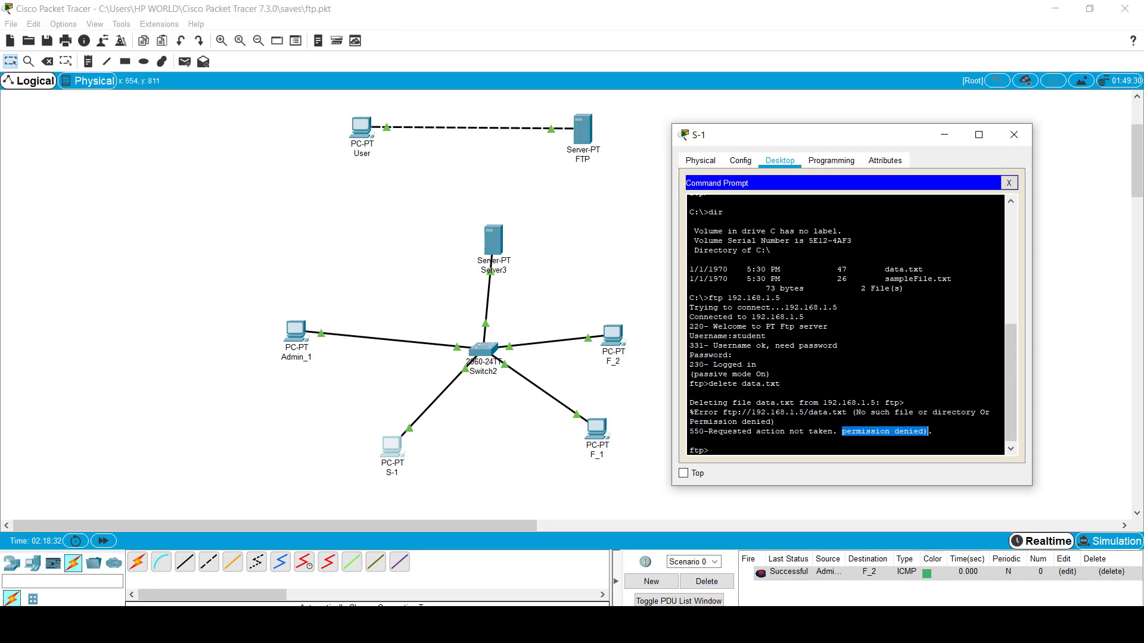
{"action": "left_click", "coordinate": [1010, 184]}
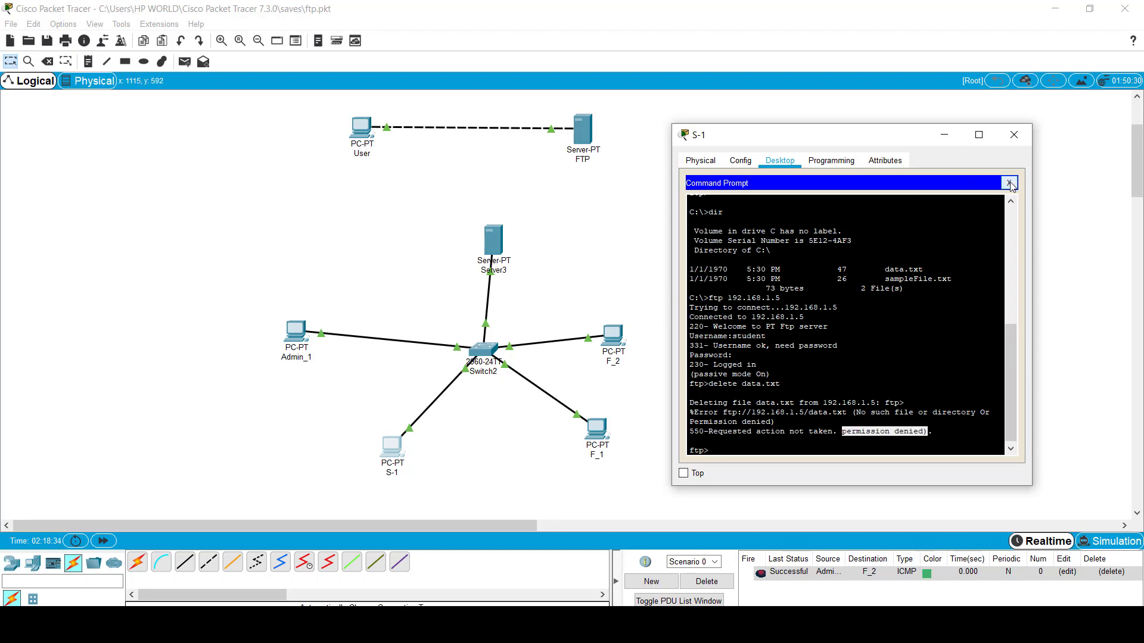
Step: Close S-1 and open the faculty PC F_1, moving its window aside
{"action": "left_click", "coordinate": [1012, 138]}
{"action": "left_click", "coordinate": [597, 429]}
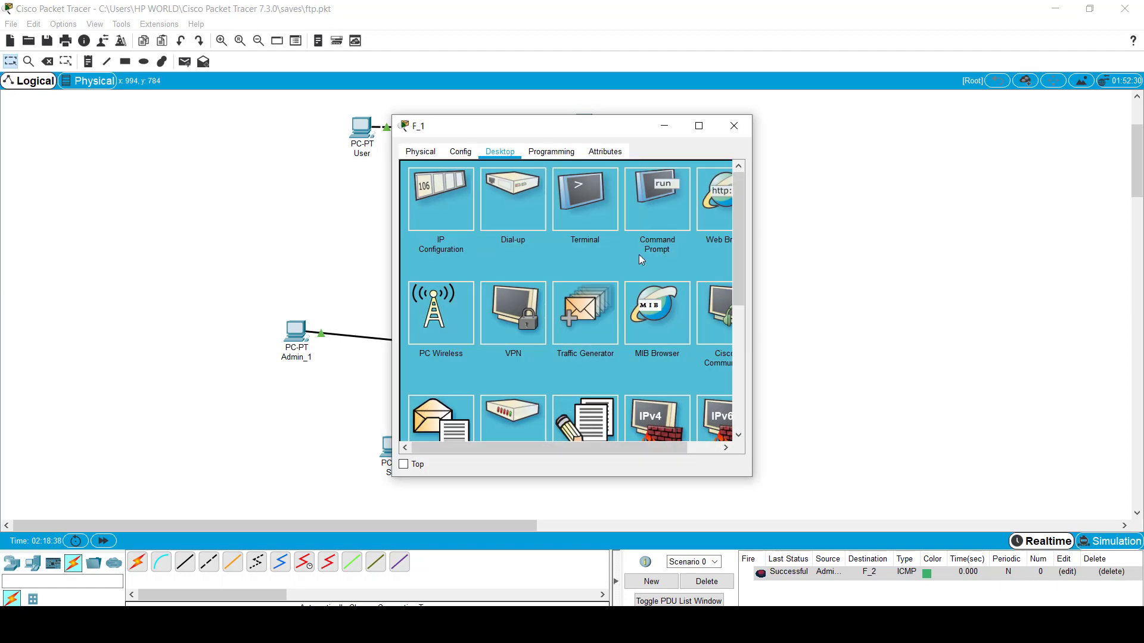
{"action": "left_click_drag", "start_coordinate": [626, 126], "coordinate": [1012, 132]}
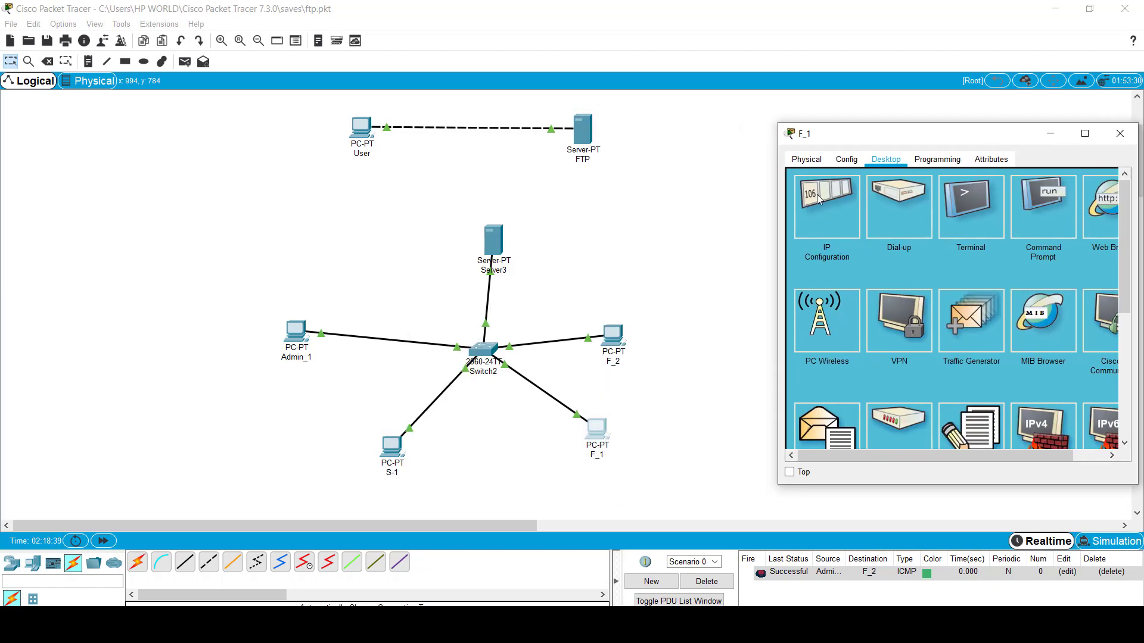
Step: Add List permission to Server3's faculty FTP account, save it, and close Server3
{"action": "left_click", "coordinate": [485, 240]}
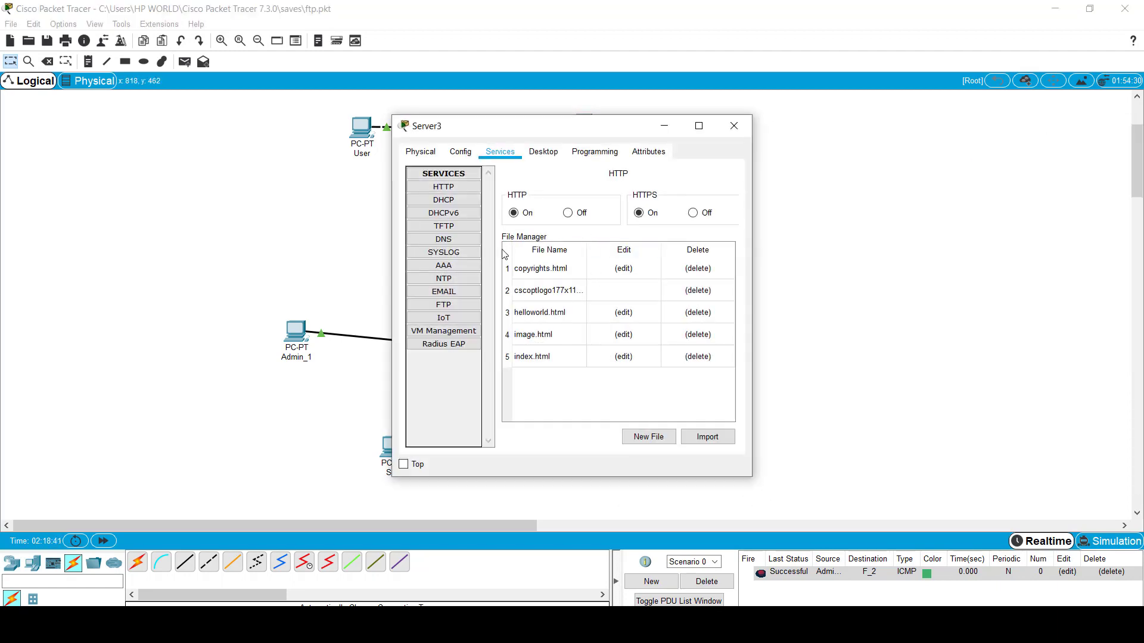
{"action": "left_click", "coordinate": [444, 304]}
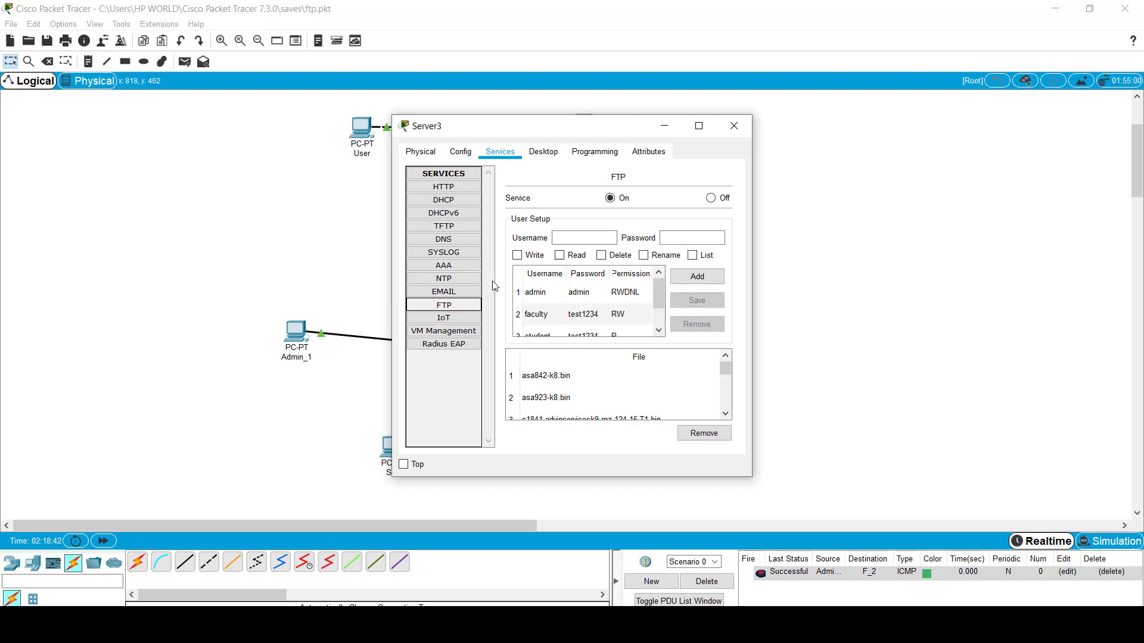
{"action": "left_click", "coordinate": [633, 318]}
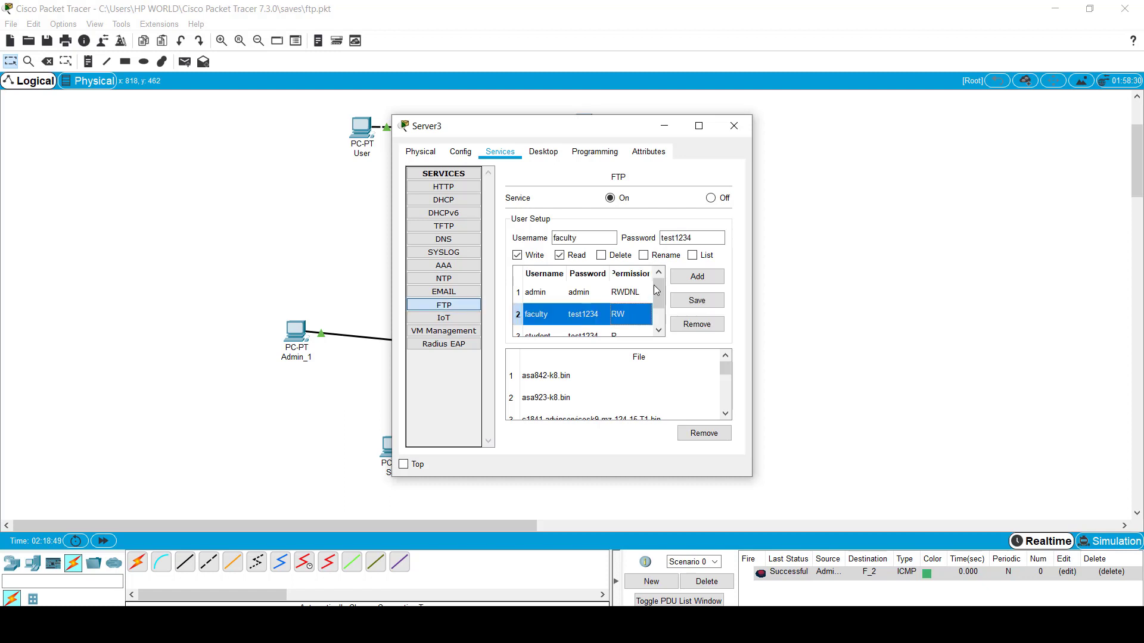
{"action": "left_click", "coordinate": [693, 256]}
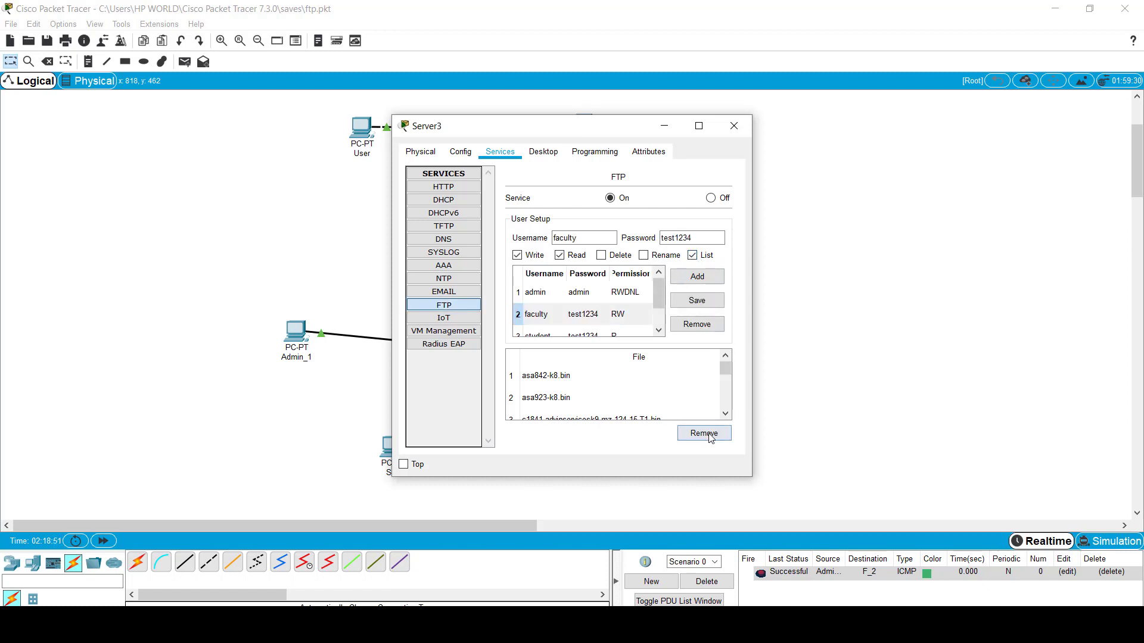
{"action": "left_click", "coordinate": [697, 301]}
{"action": "left_click", "coordinate": [734, 125]}
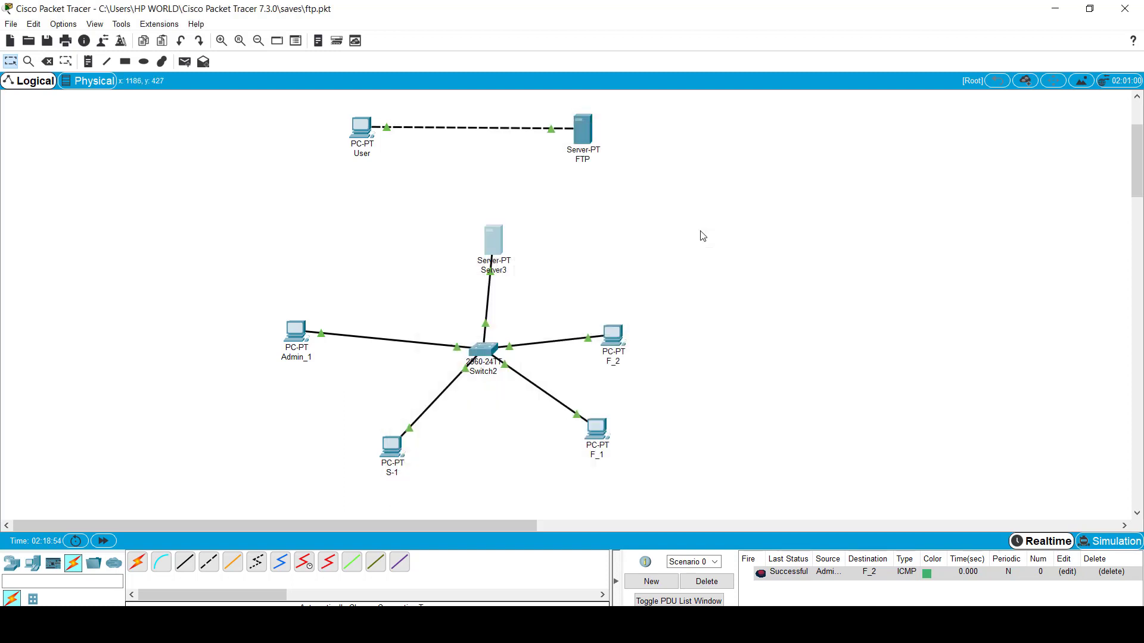
{"action": "left_click", "coordinate": [595, 433]}
Step: Open F_1's command prompt and list its local files with dir
{"action": "left_click", "coordinate": [1013, 202]}
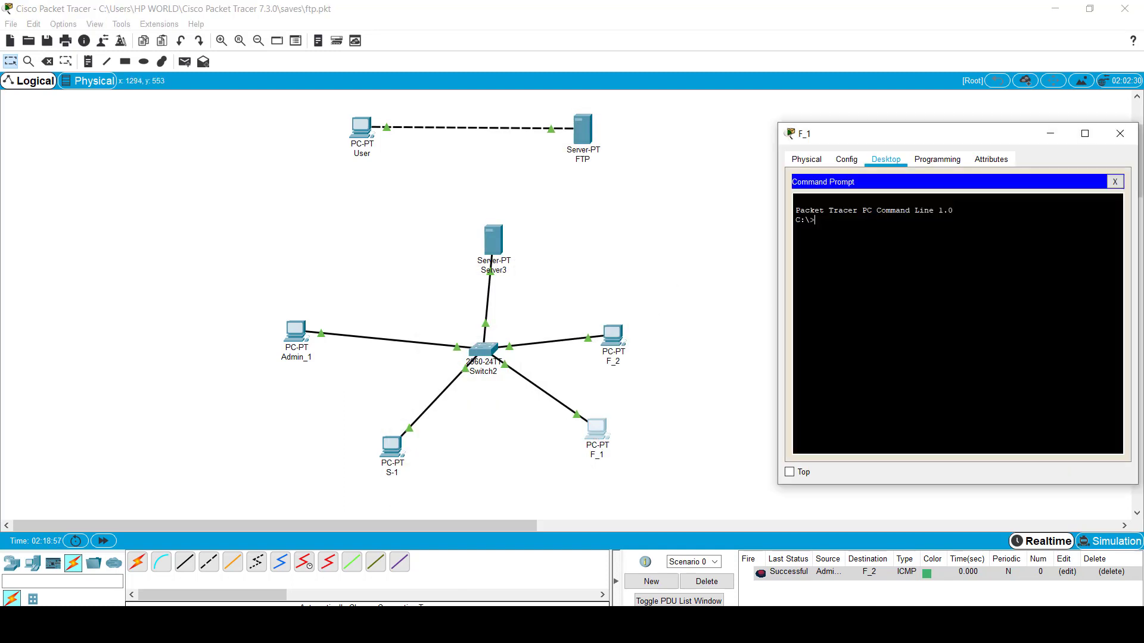
{"action": "type", "text": "dir"}
{"action": "key", "text": "Return"}
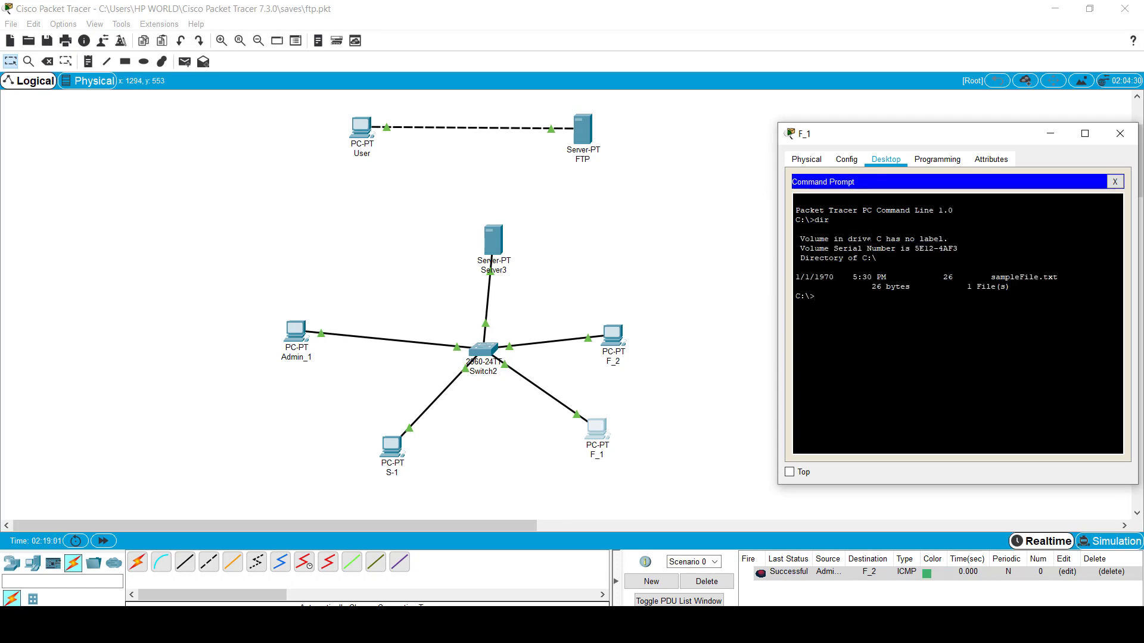
Step: Attempt an FTP login to 192.168.1.5 as faculty, rejected with No such Account
{"action": "type", "text": "ftp 192.168.1.5"}
{"action": "key", "text": "Return"}
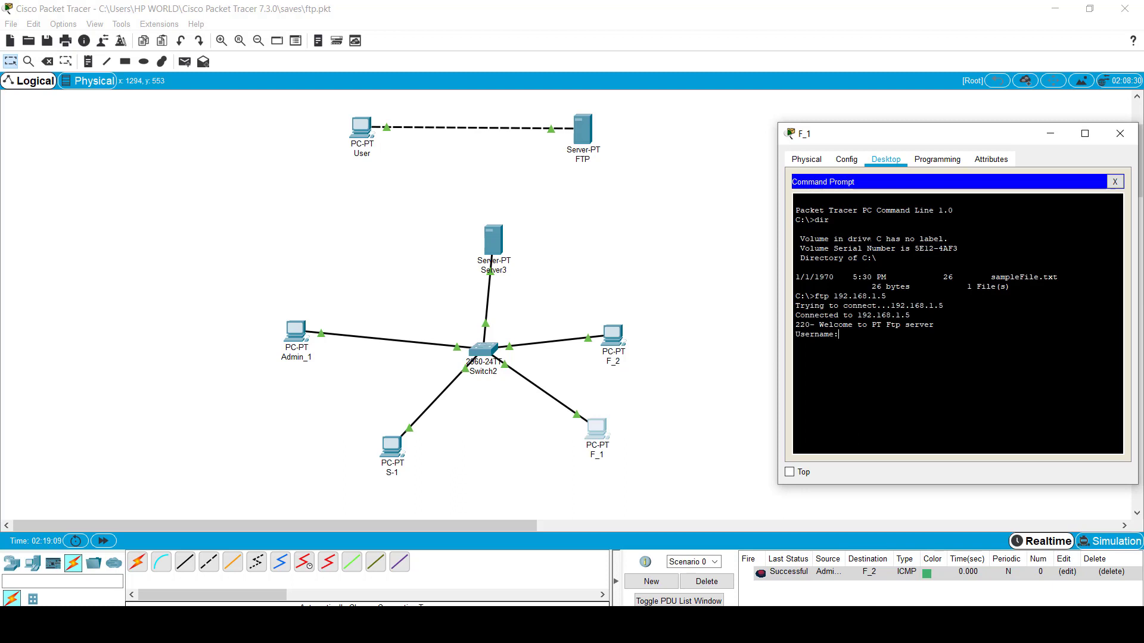
{"action": "type", "text": "faculty"}
{"action": "key", "text": "Return"}
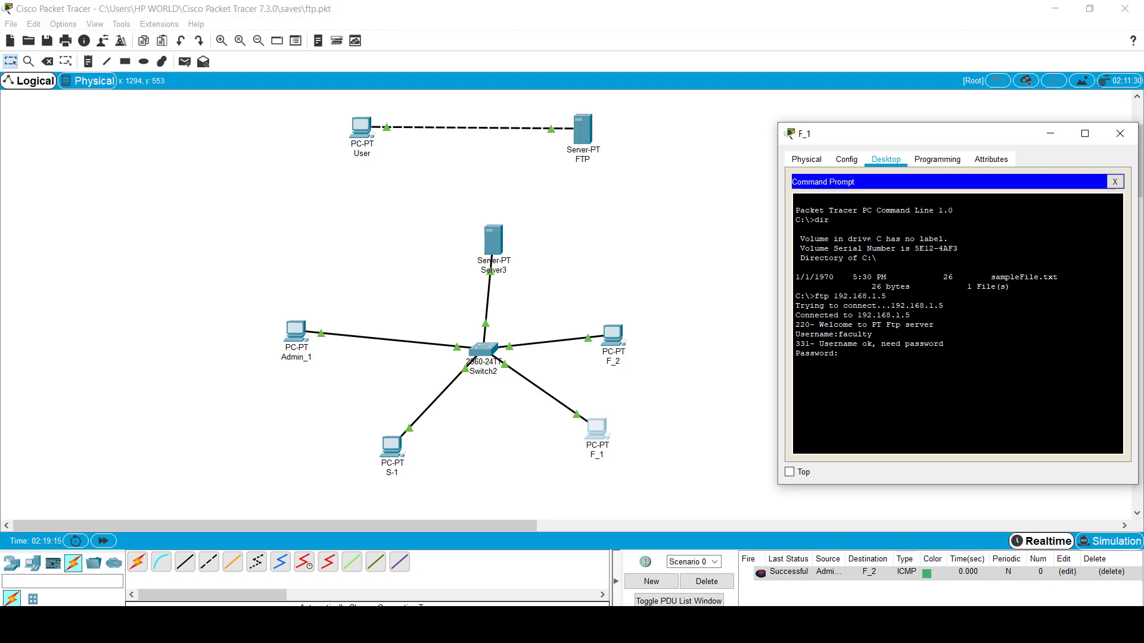
{"action": "key", "text": "Return"}
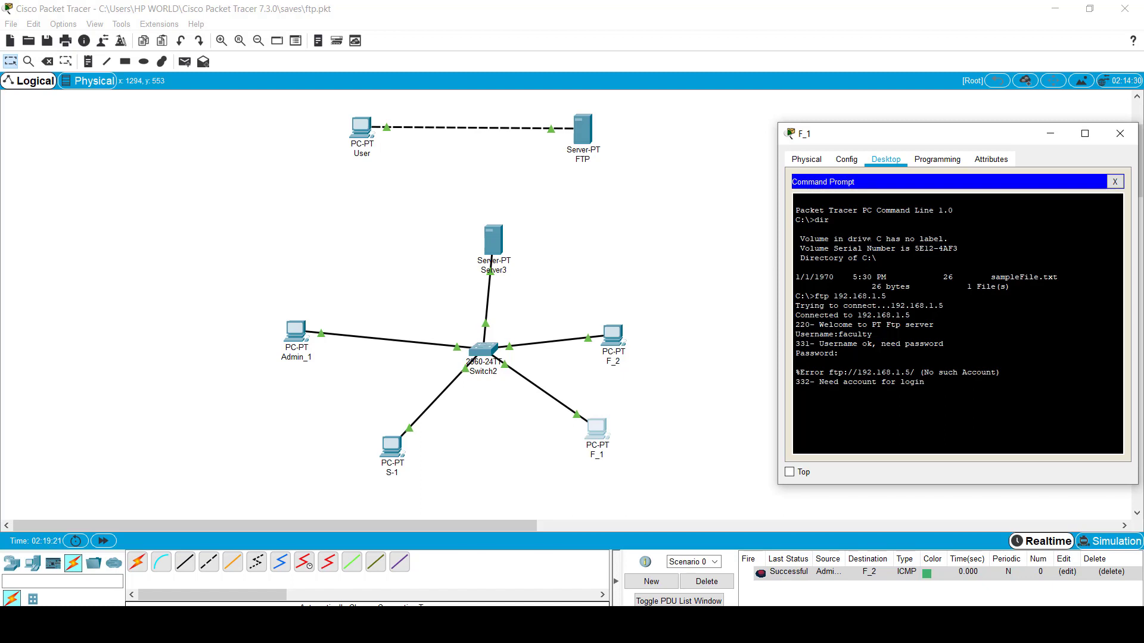
Step: Check the faculty account in Server3's FTP user list, then return to F_1
{"action": "left_click", "coordinate": [488, 228]}
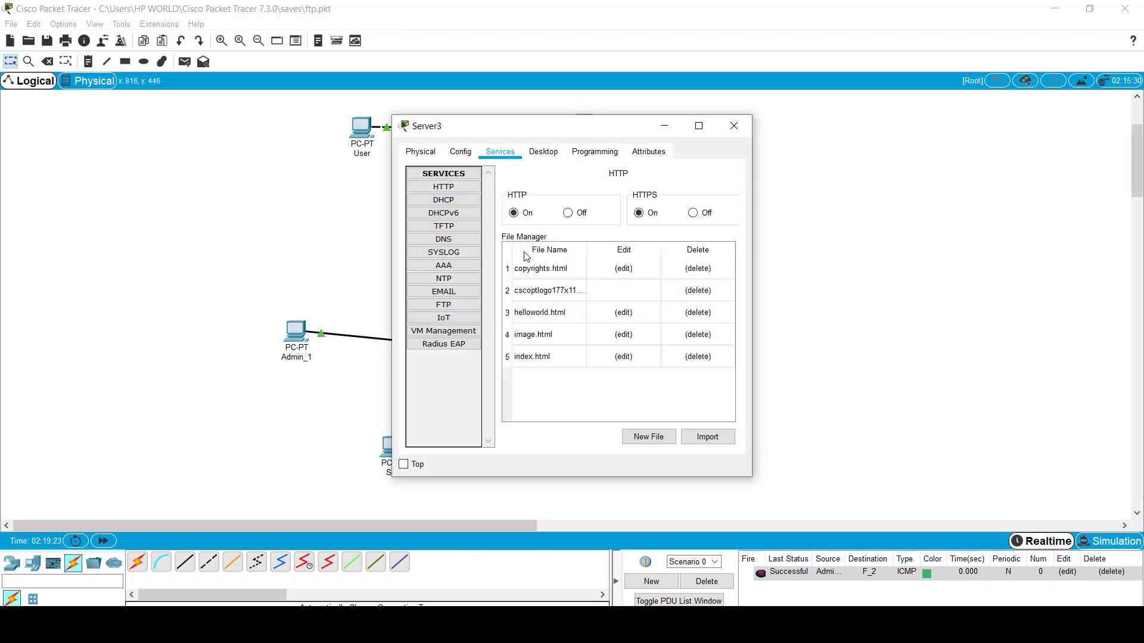
{"action": "left_click", "coordinate": [444, 304]}
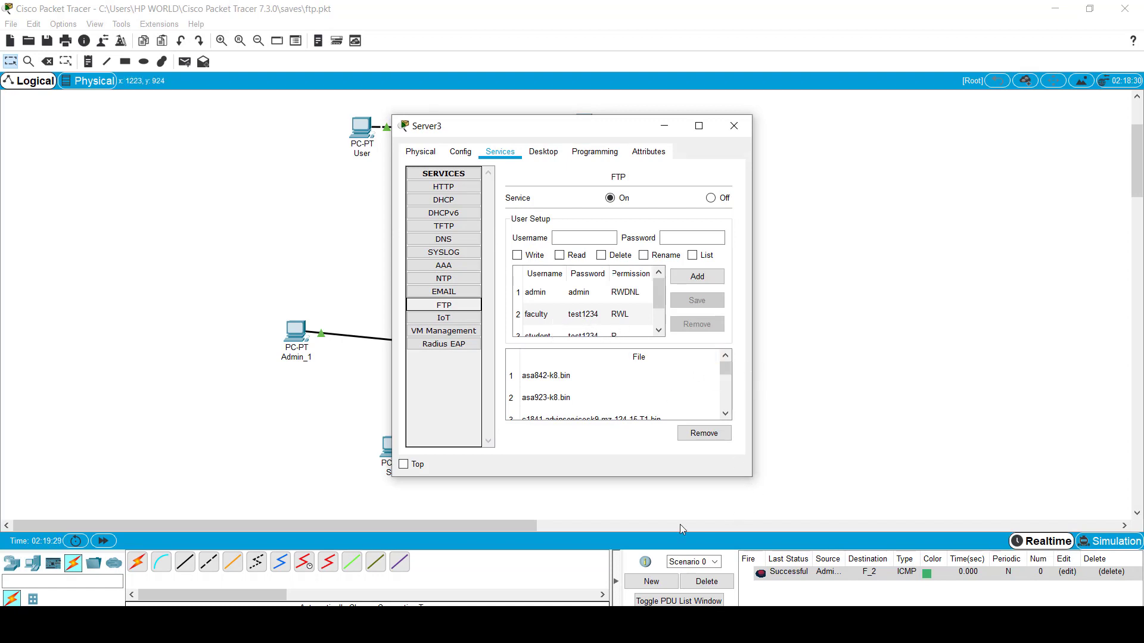
{"action": "left_click", "coordinate": [337, 369]}
{"action": "left_click", "coordinate": [596, 427]}
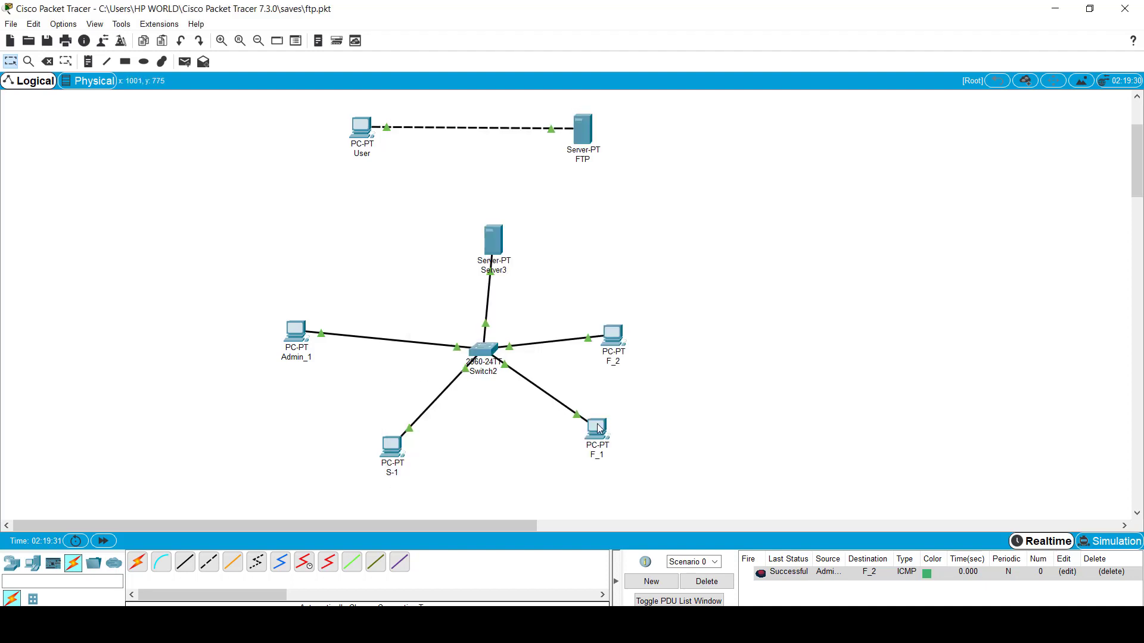
Step: Log in by FTP to 192.168.1.5 as faculty and list the server files, including data.txt
{"action": "key", "text": "Return"}
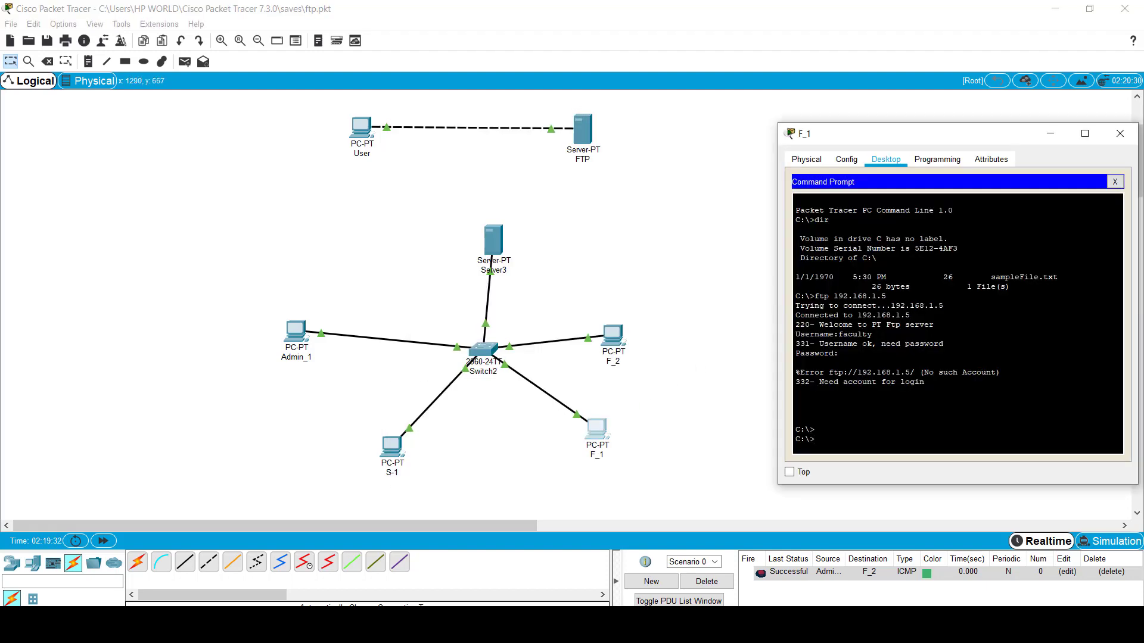
{"action": "type", "text": "ftp 192.168.1."}
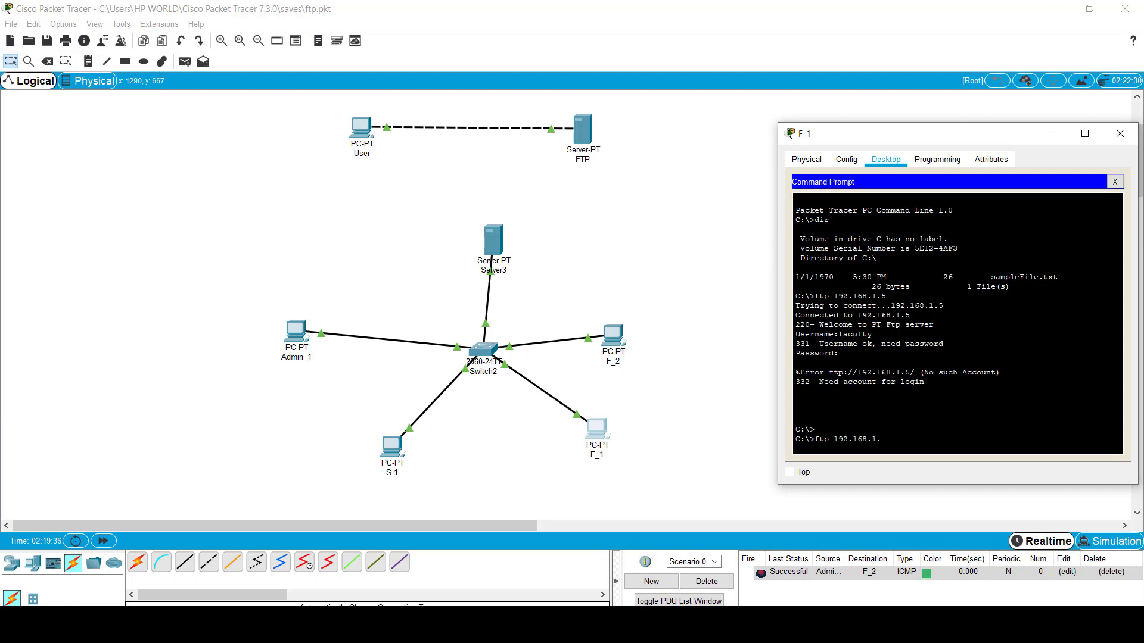
{"action": "type", "text": "5"}
{"action": "key", "text": "Return"}
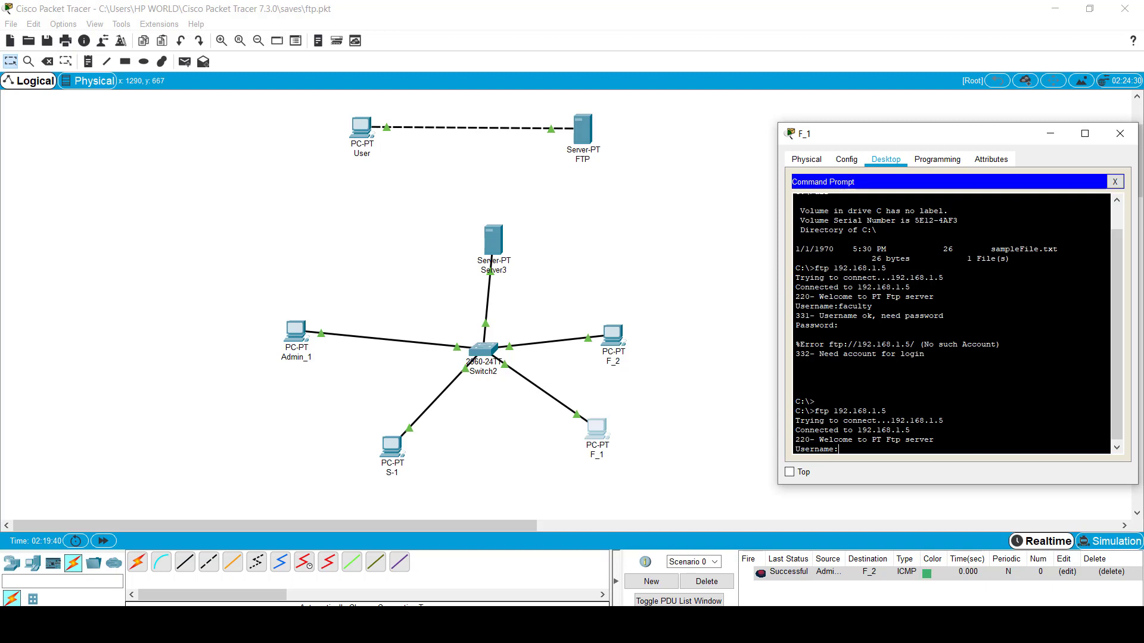
{"action": "type", "text": "faculty"}
{"action": "key", "text": "Return"}
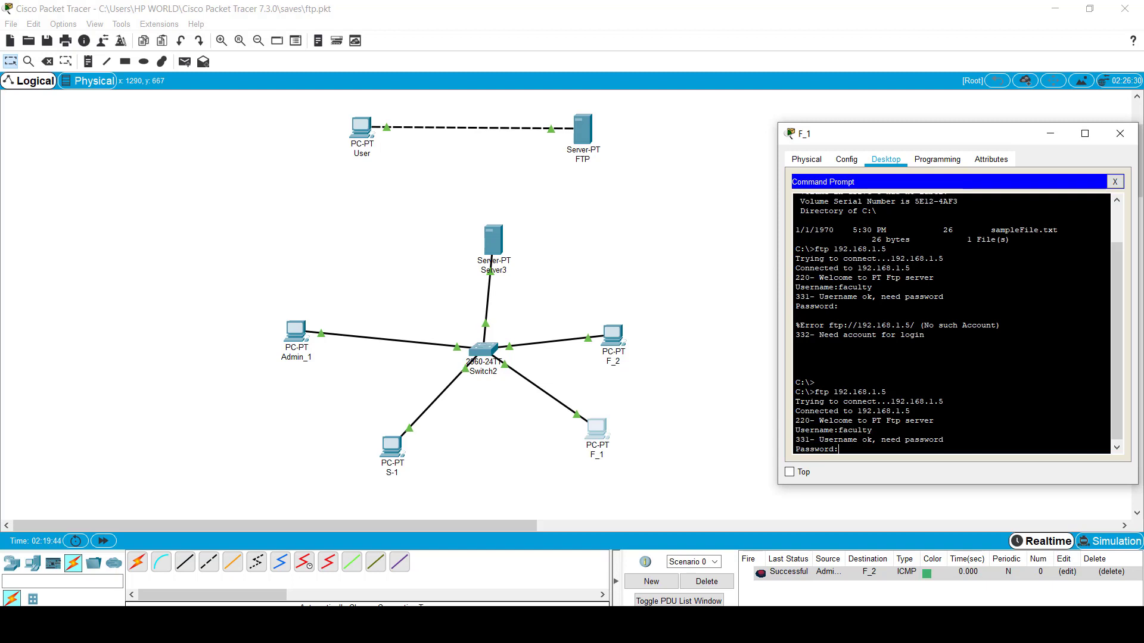
{"action": "key", "text": "Return"}
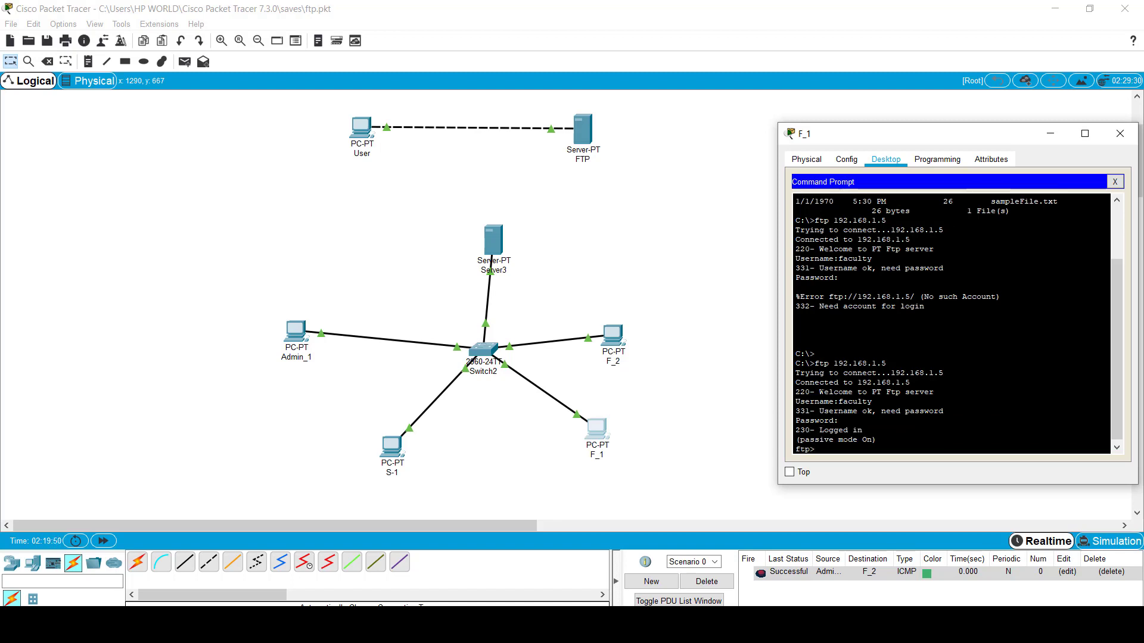
{"action": "type", "text": "dir"}
{"action": "key", "text": "Return"}
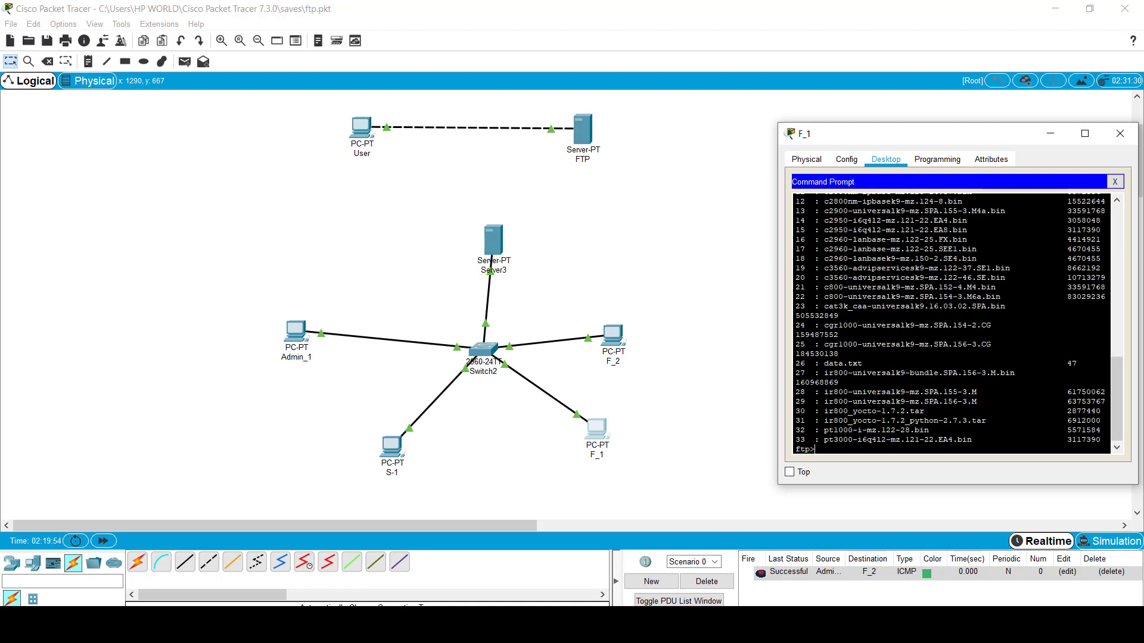
Step: As faculty, try renaming data.txt to 1.txt and confirm the 550 permission denied error
{"action": "left_click_drag", "start_coordinate": [825, 363], "coordinate": [867, 363]}
{"action": "left_click", "coordinate": [815, 449]}
{"action": "type", "text": "ename data.txt"}
{"action": "key", "text": "Return"}
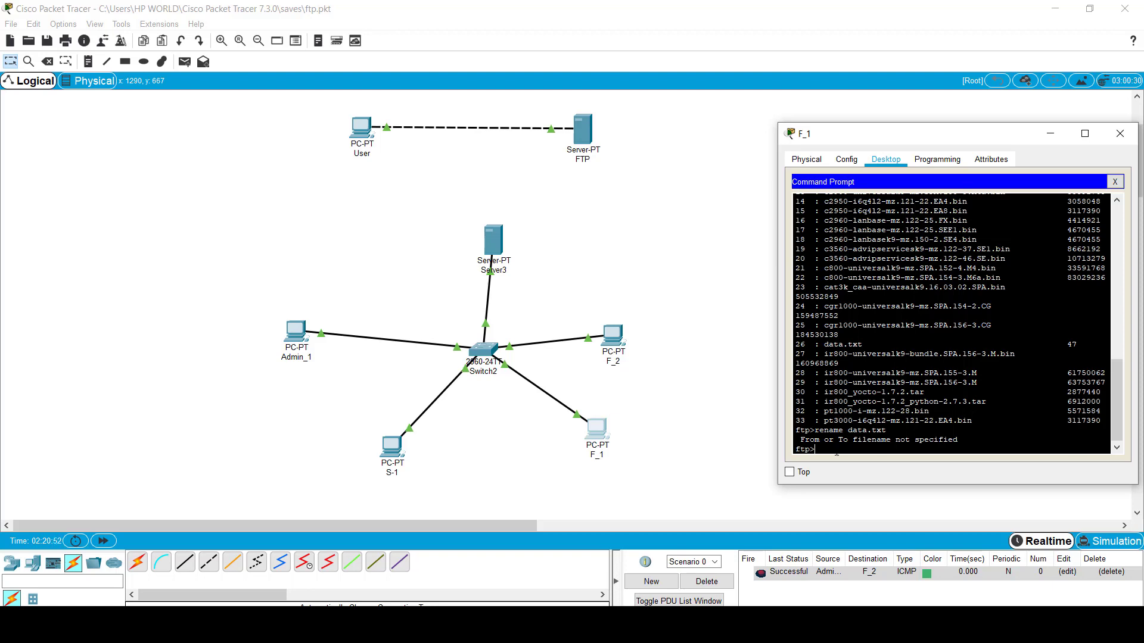
{"action": "key", "text": "Up"}
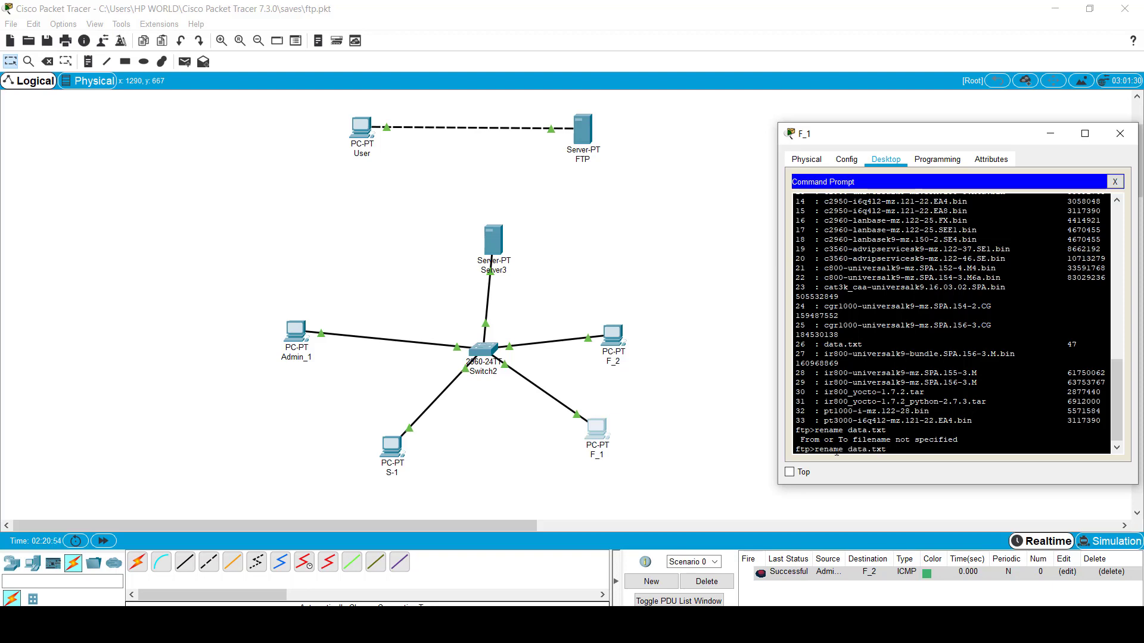
{"action": "type", "text": "1.txt"}
{"action": "key", "text": "Return"}
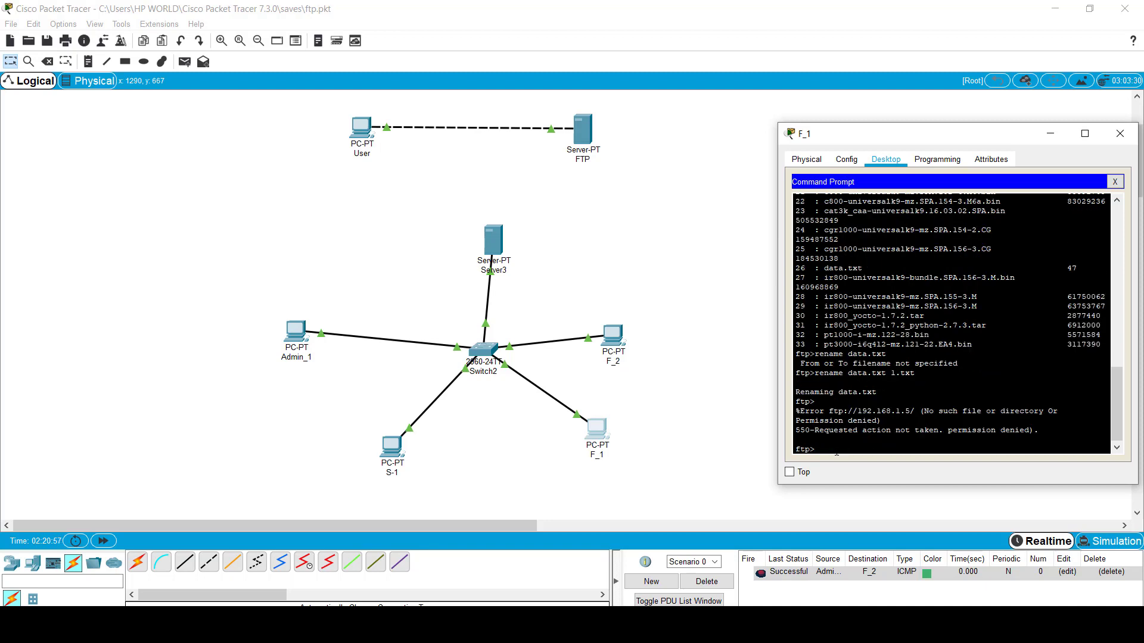
{"action": "left_click_drag", "start_coordinate": [795, 430], "coordinate": [1039, 430]}
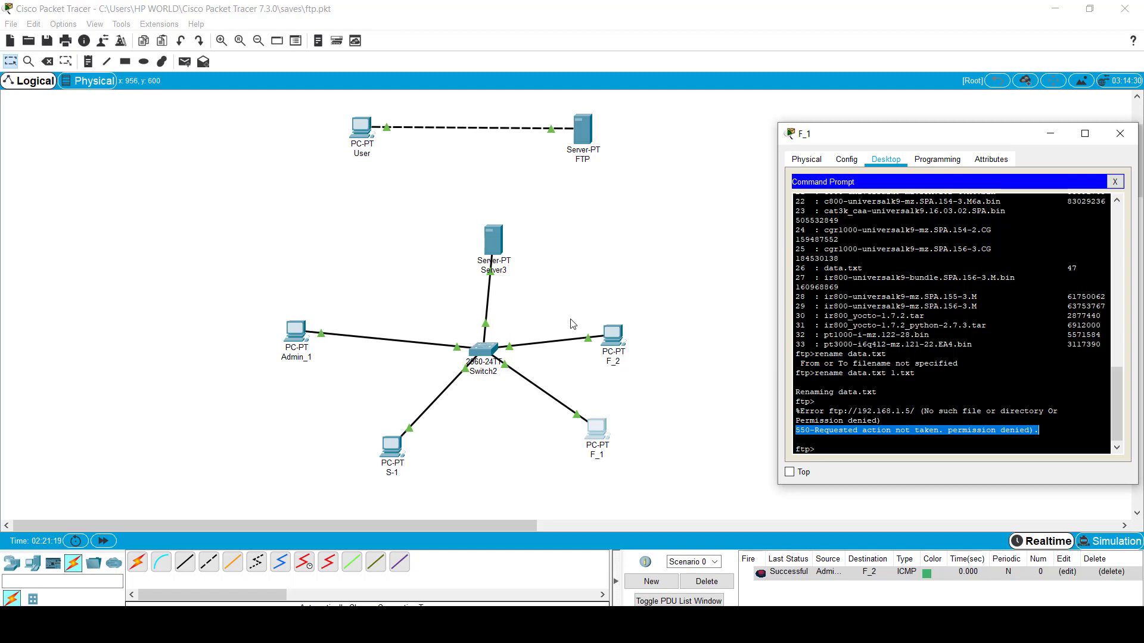
Step: Return to the PowerPoint slide show and advance to the WAN FTP example slide
{"action": "key", "text": "super+Tab"}
{"action": "left_click", "coordinate": [697, 161]}
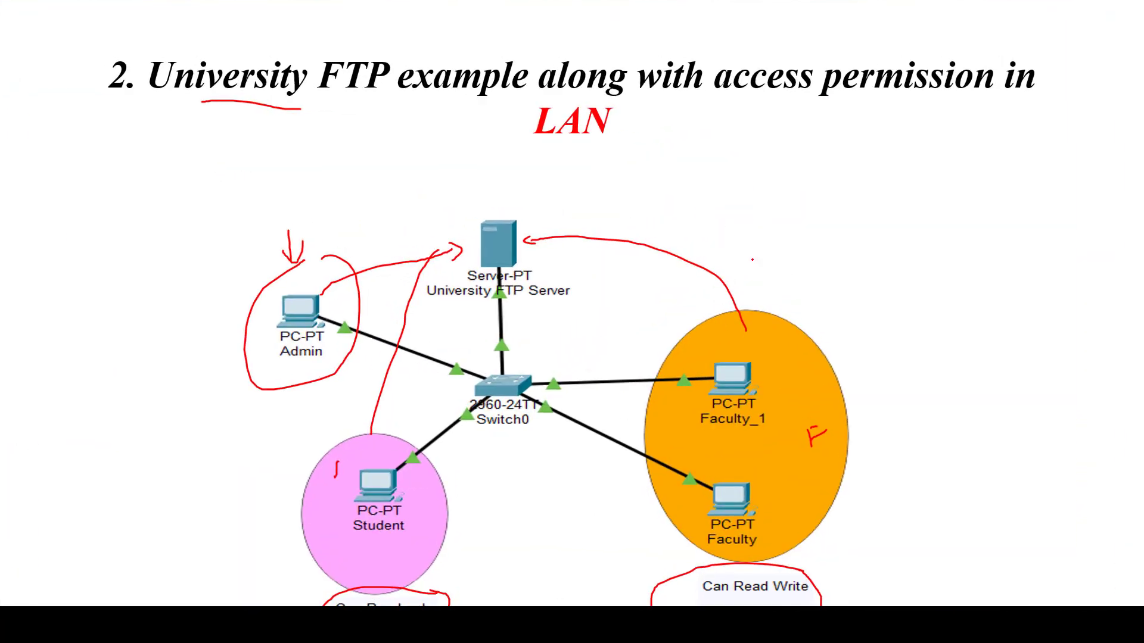
{"action": "key", "text": "Right"}
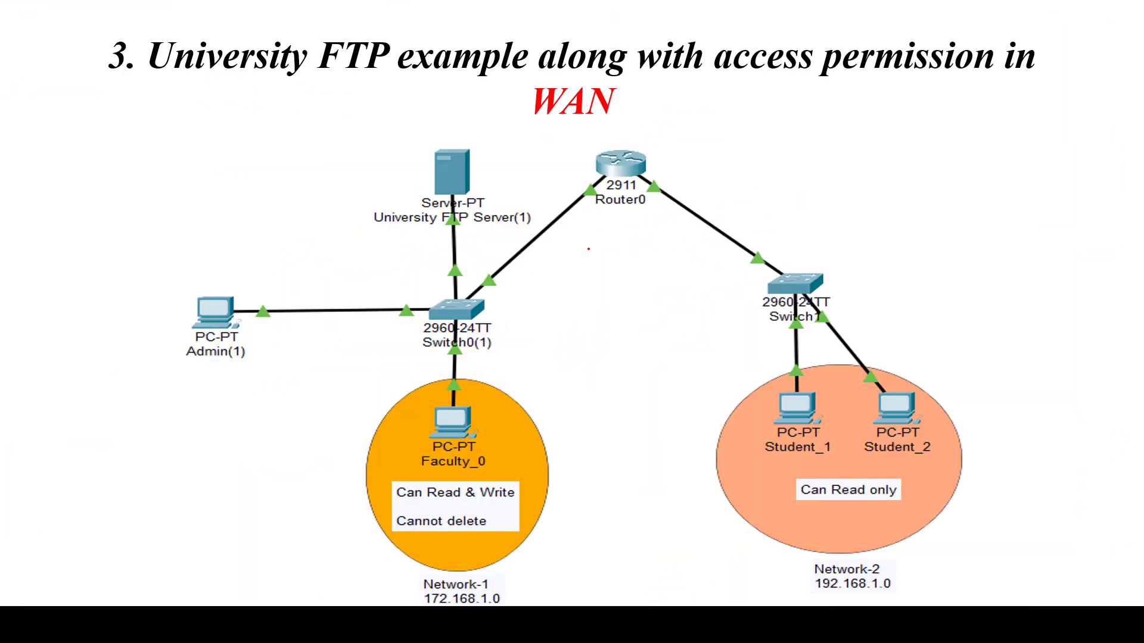
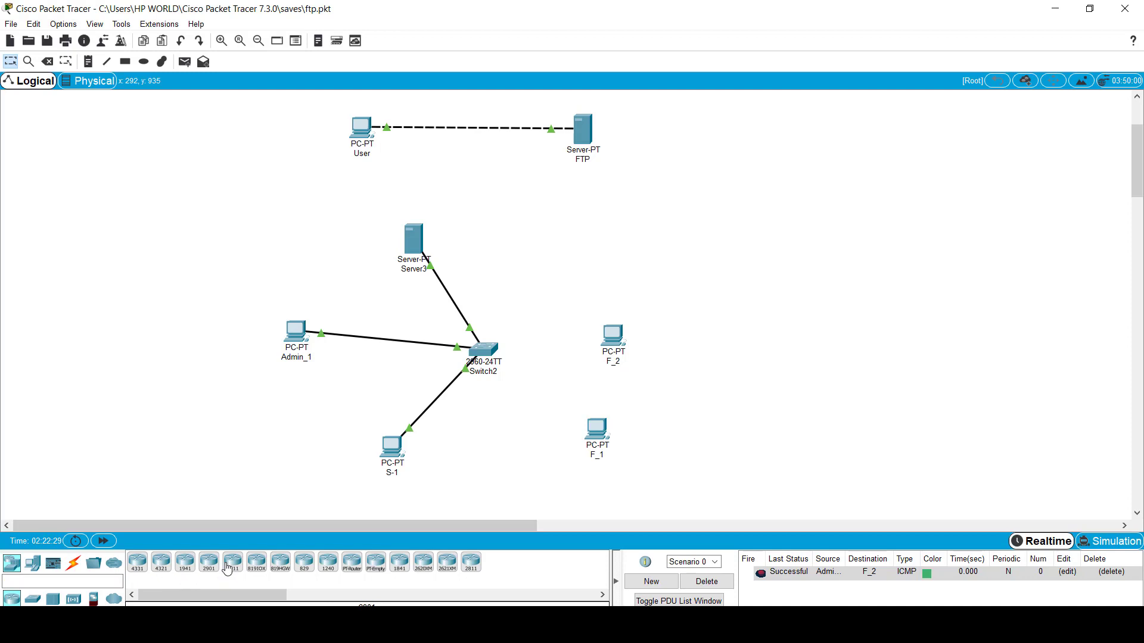
Step: Add a 2911 router, Router2, and reposition S-1 under Switch2 and Server3 slightly right
{"action": "left_click", "coordinate": [564, 257]}
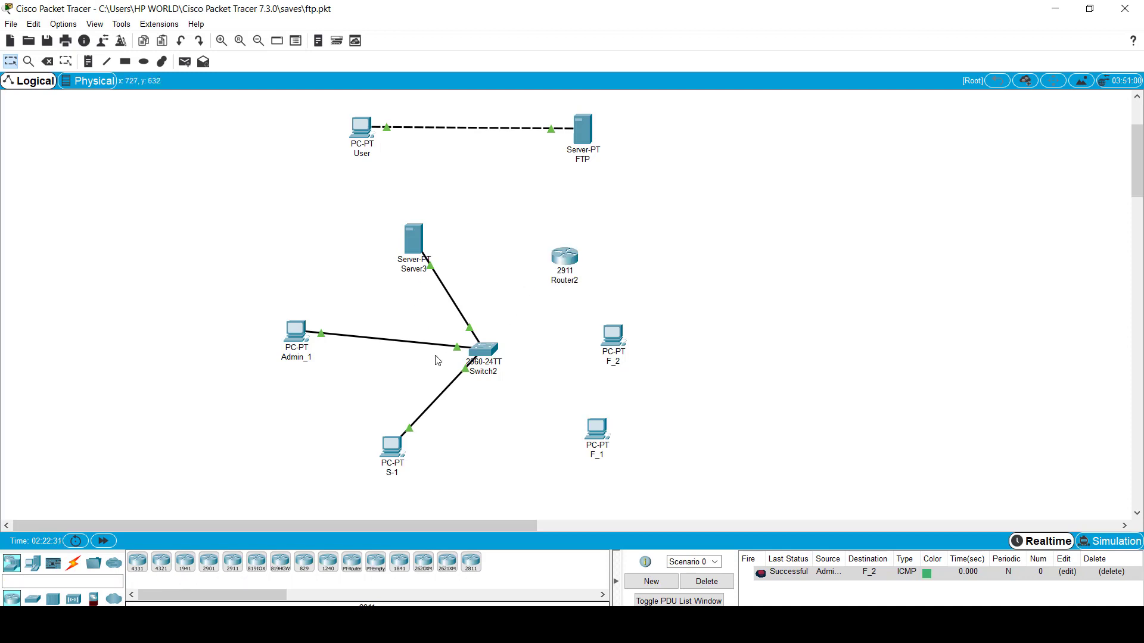
{"action": "left_click_drag", "start_coordinate": [390, 448], "coordinate": [482, 460]}
{"action": "left_click_drag", "start_coordinate": [420, 243], "coordinate": [445, 242]}
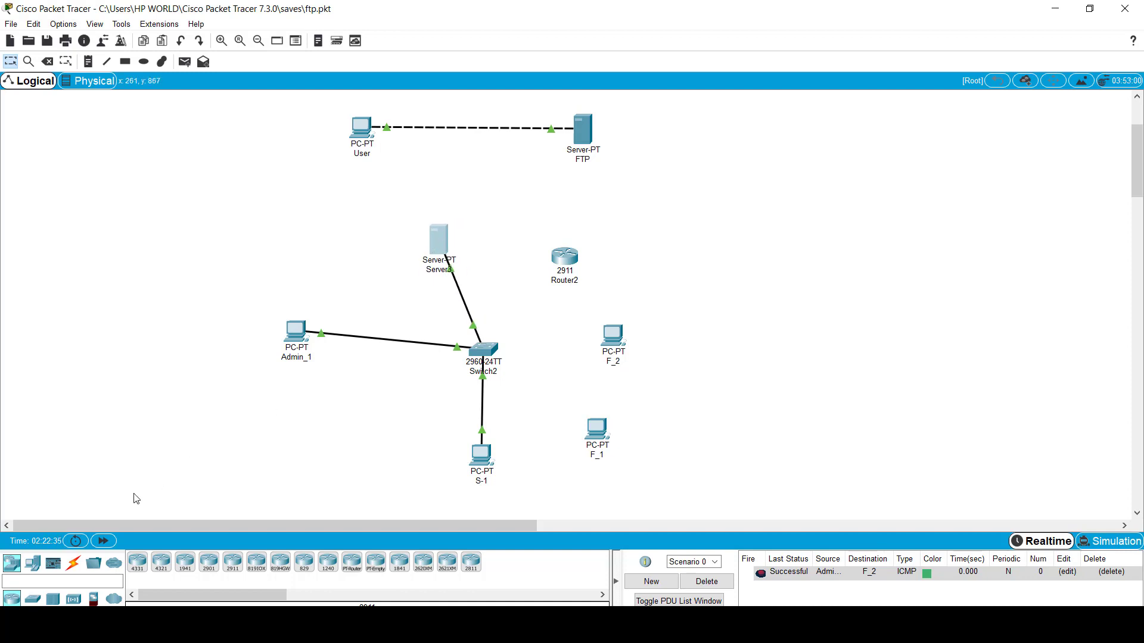
Step: Link Router2 to Switch2 with an automatic connection cable and spread F_1 and F_2 apart
{"action": "left_click", "coordinate": [73, 563]}
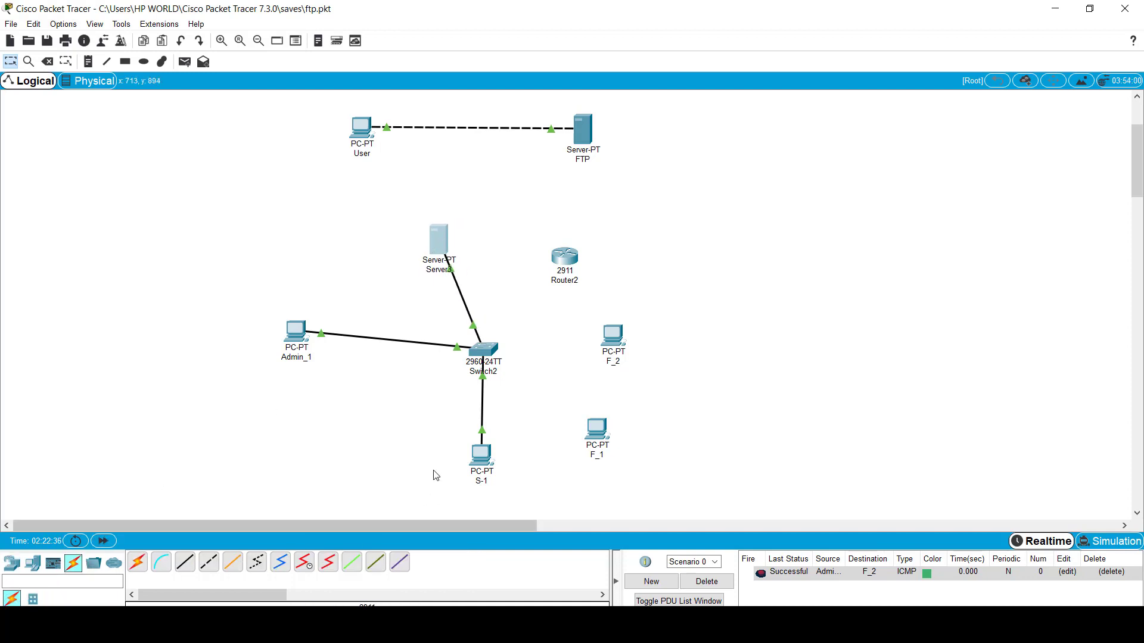
{"action": "left_click", "coordinate": [137, 563]}
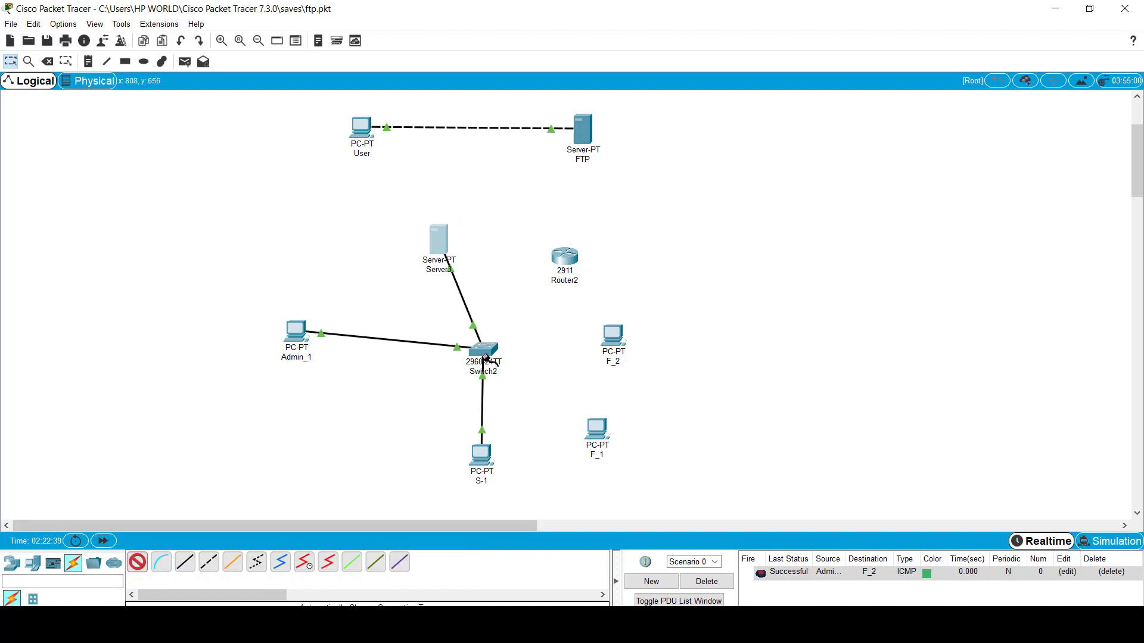
{"action": "left_click", "coordinate": [563, 260]}
{"action": "left_click", "coordinate": [494, 357]}
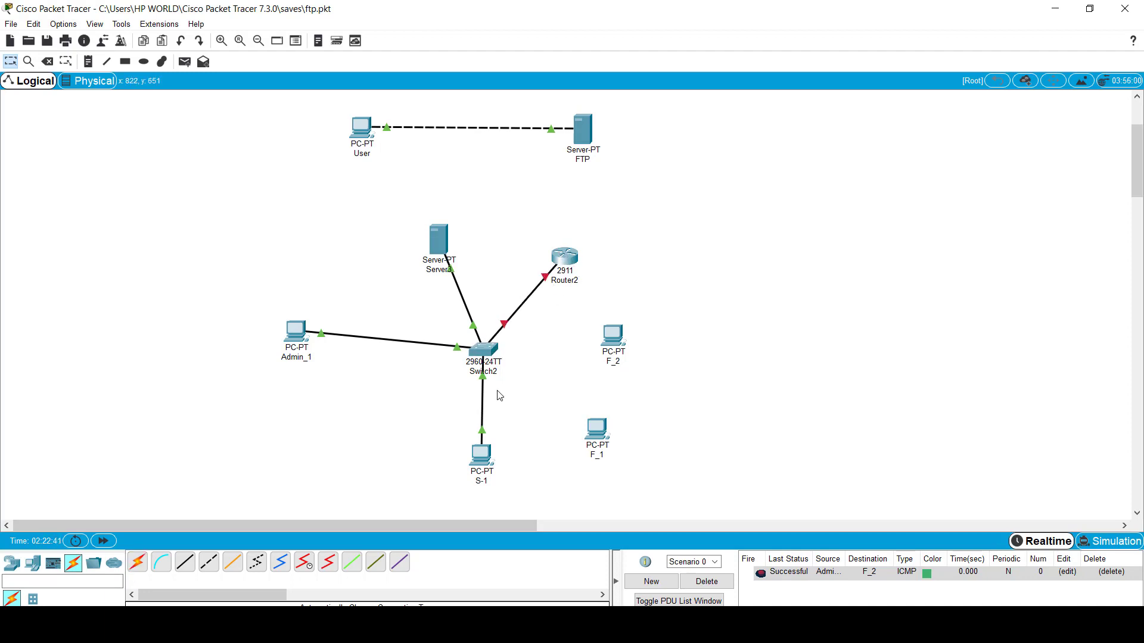
{"action": "left_click_drag", "start_coordinate": [617, 332], "coordinate": [718, 373]}
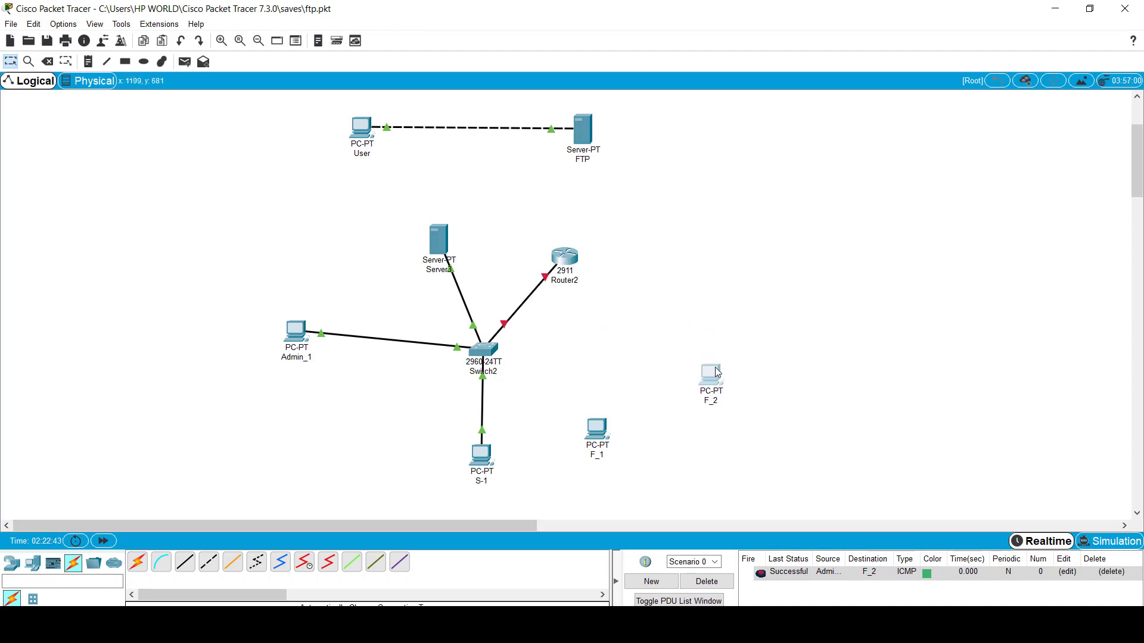
{"action": "left_click_drag", "start_coordinate": [596, 427], "coordinate": [637, 429]}
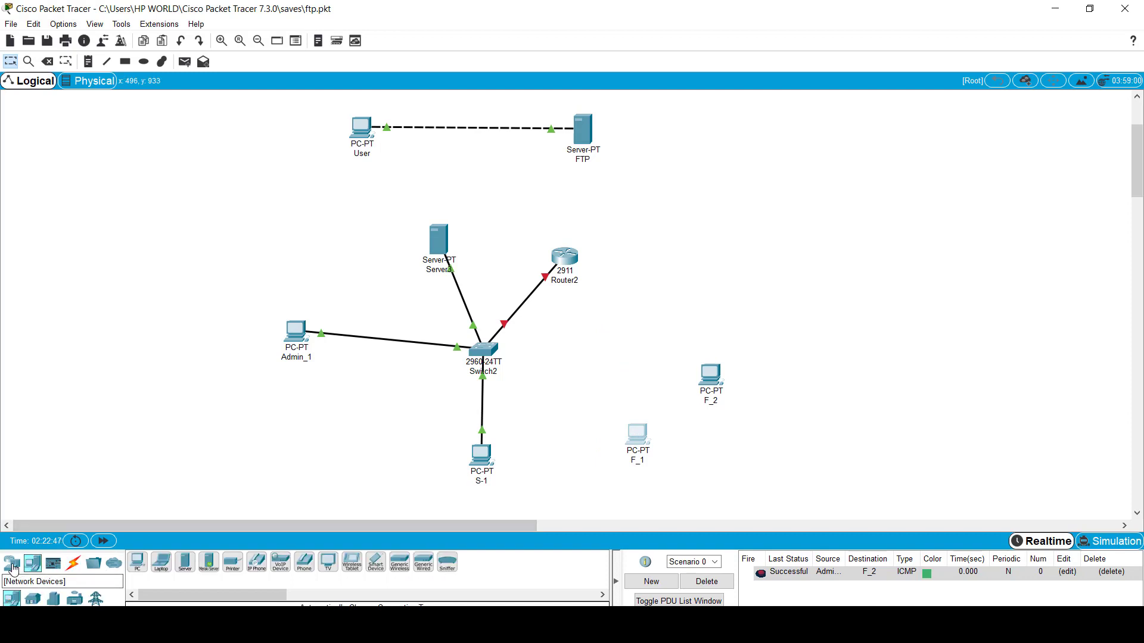
Step: Place a 2960-24TT switch, Switch3, above F_1
{"action": "left_click", "coordinate": [11, 563]}
{"action": "left_click", "coordinate": [33, 599]}
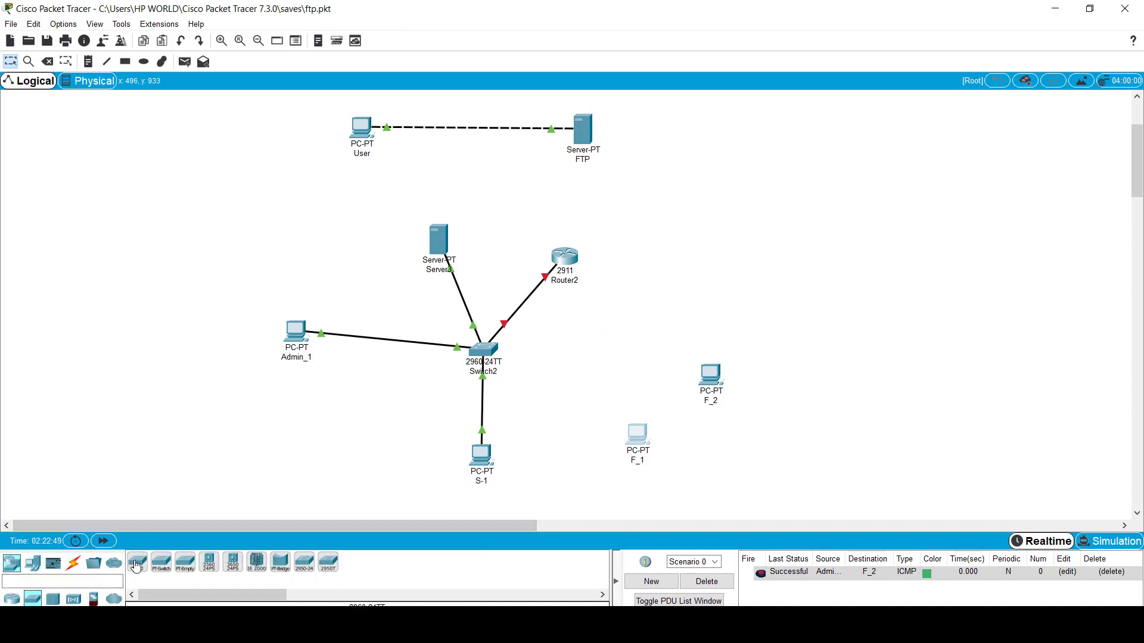
{"action": "left_click", "coordinate": [634, 334]}
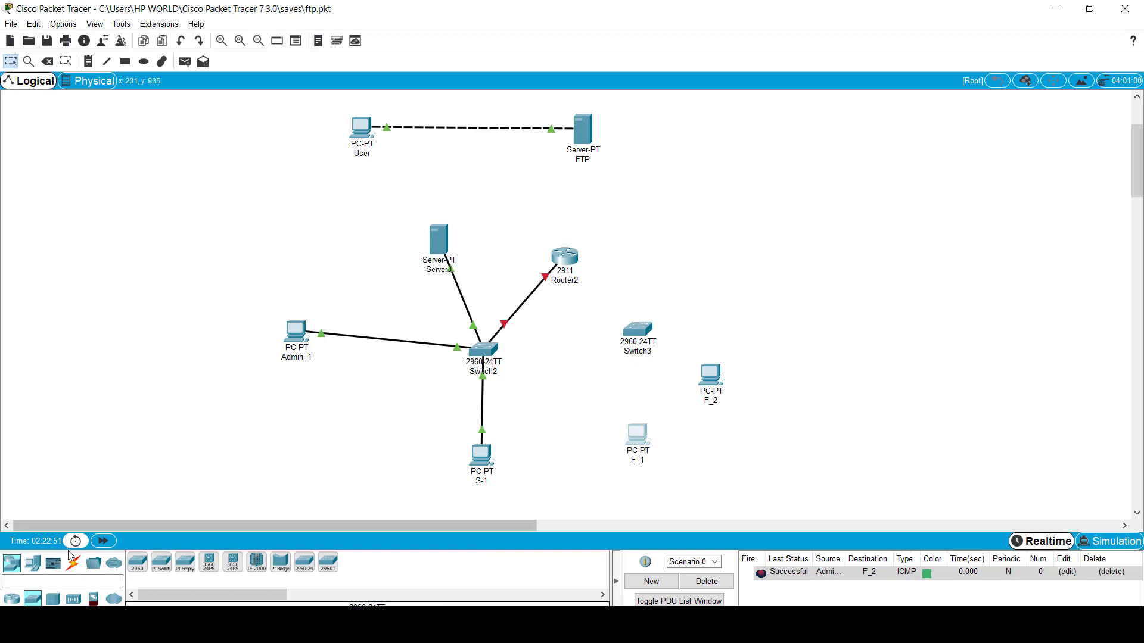
{"action": "left_click", "coordinate": [73, 562]}
Step: Cable Switch3 to F_1, F_2 and Router2 with automatic connections, then open F_1
{"action": "left_click", "coordinate": [137, 564]}
{"action": "left_click", "coordinate": [636, 437]}
{"action": "left_click", "coordinate": [637, 332]}
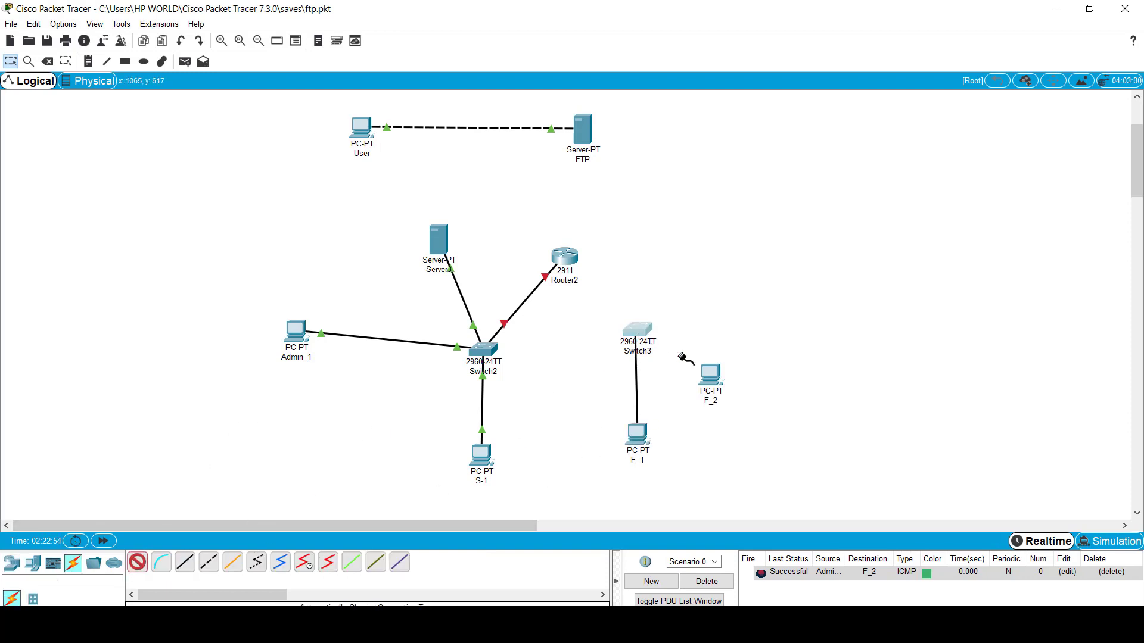
{"action": "left_click", "coordinate": [713, 374]}
{"action": "left_click", "coordinate": [637, 333]}
{"action": "left_click", "coordinate": [636, 331]}
{"action": "left_click", "coordinate": [570, 260]}
{"action": "key", "text": "Escape"}
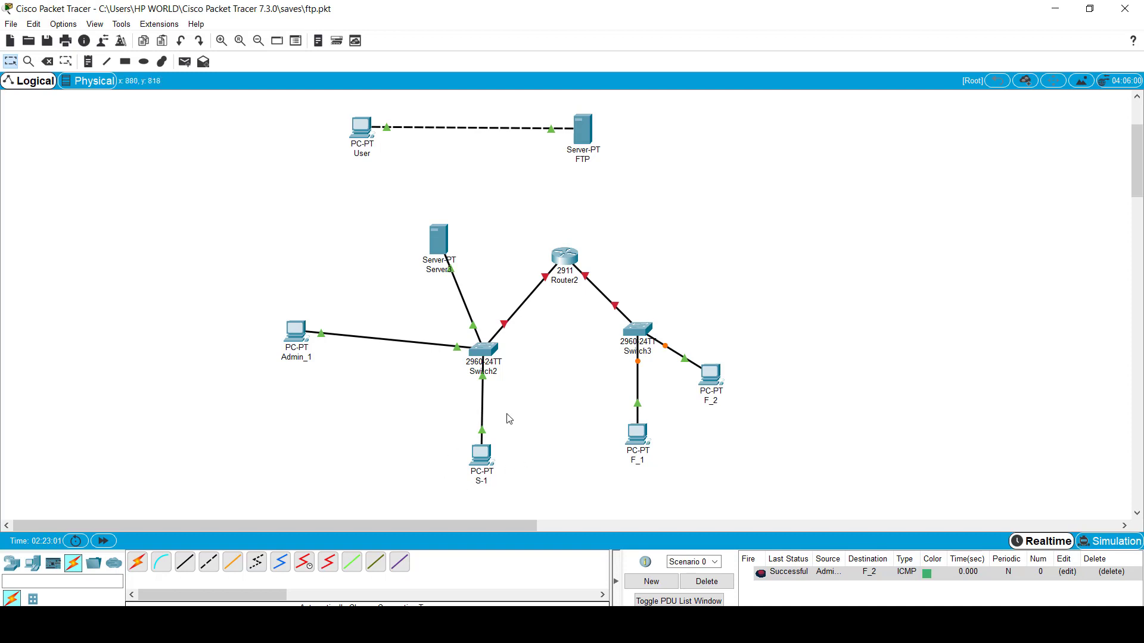
{"action": "mouse_move", "coordinate": [487, 454]}
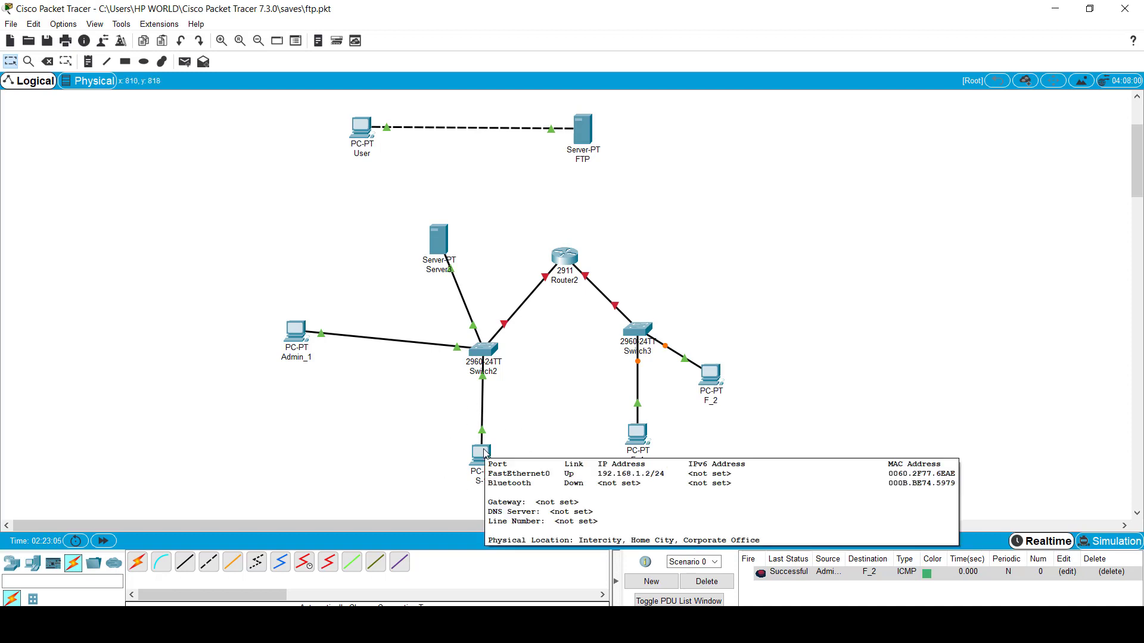
{"action": "left_click", "coordinate": [638, 435]}
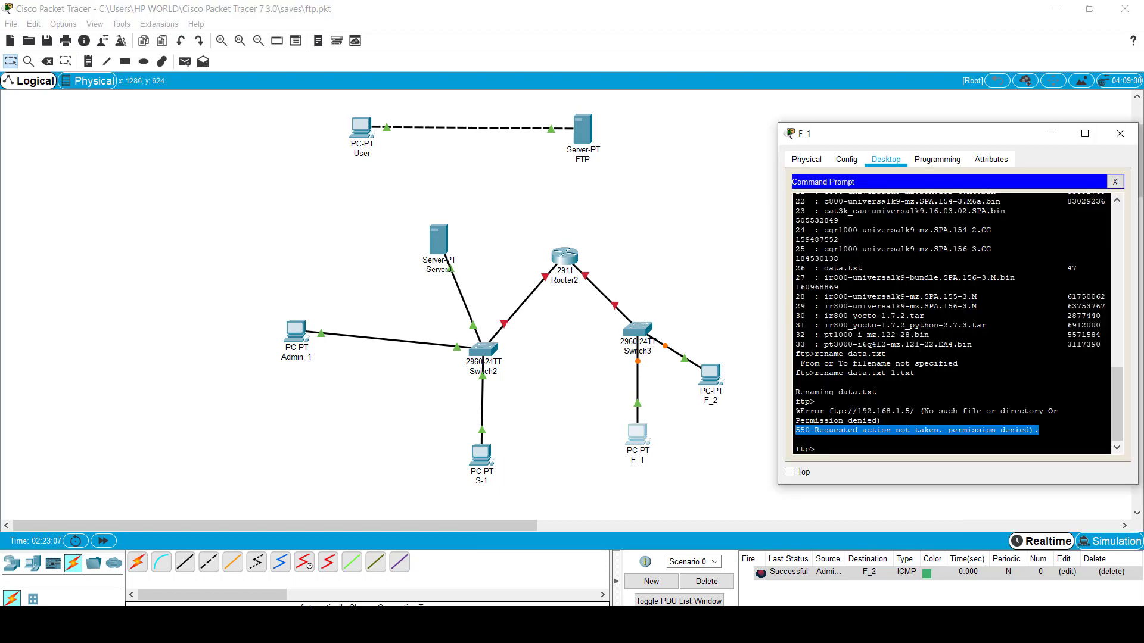
Step: Enter 10.0.0.1 as F_1's IP address in its IP Configuration
{"action": "left_click", "coordinate": [1115, 182]}
{"action": "left_click", "coordinate": [832, 209]}
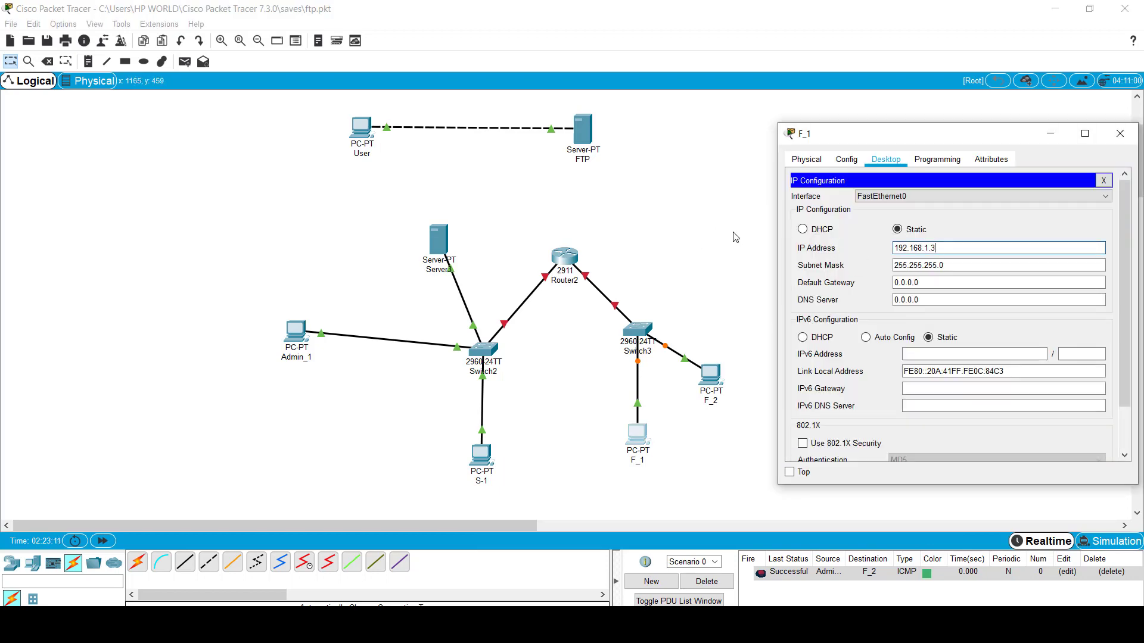
{"action": "key", "text": "BackSpace"}
{"action": "key", "text": "BackSpace"}
{"action": "key", "text": "BackSpace"}
{"action": "key", "text": "BackSpace"}
{"action": "key", "text": "BackSpace"}
{"action": "key", "text": "BackSpace"}
{"action": "key", "text": "BackSpace"}
{"action": "key", "text": "BackSpace"}
{"action": "key", "text": "BackSpace"}
{"action": "key", "text": "BackSpace"}
{"action": "key", "text": "BackSpace"}
{"action": "key", "text": "BackSpace"}
{"action": "key", "text": "BackSpace"}
{"action": "key", "text": "BackSpace"}
{"action": "key", "text": "BackSpace"}
{"action": "key", "text": "BackSpace"}
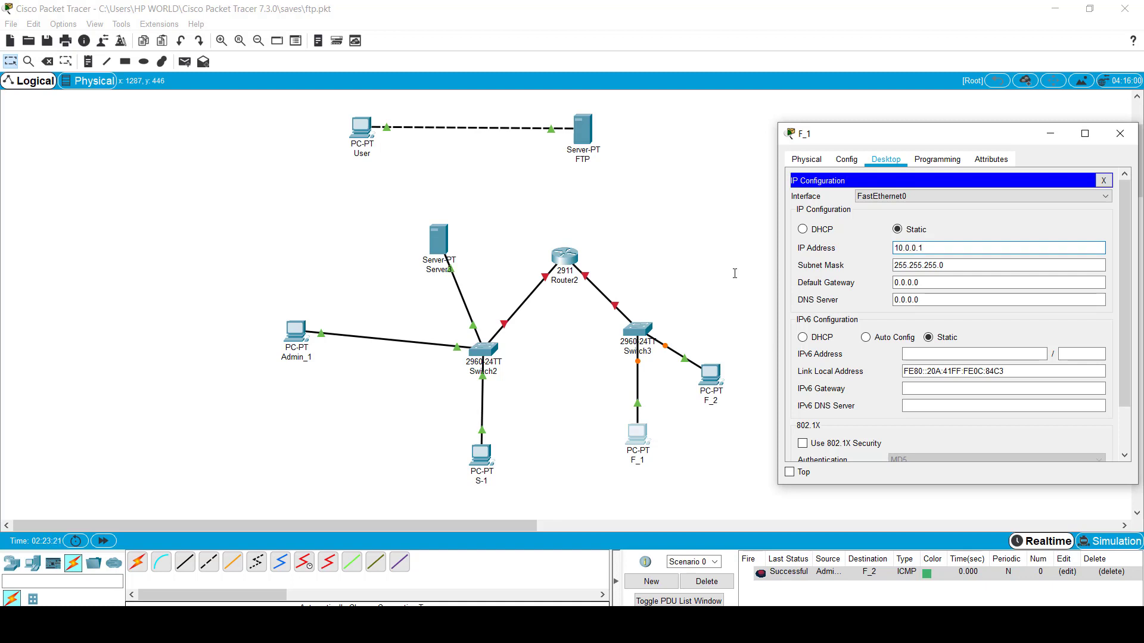
{"action": "type", "text": "10.0.0.1"}
{"action": "key", "text": "Tab"}
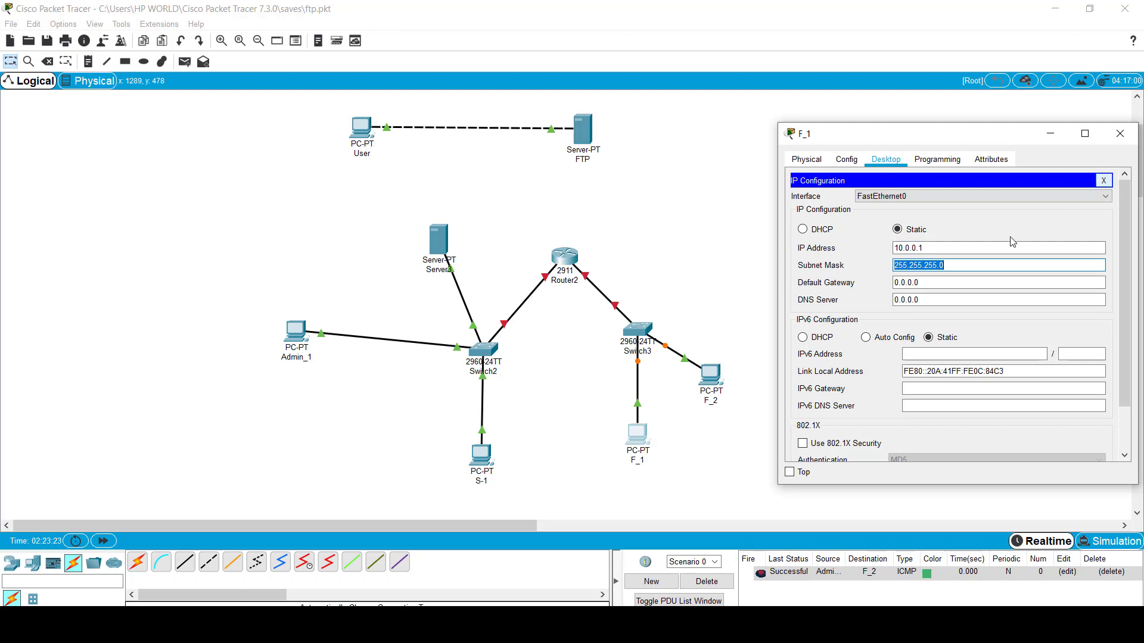
{"action": "left_click", "coordinate": [1047, 263]}
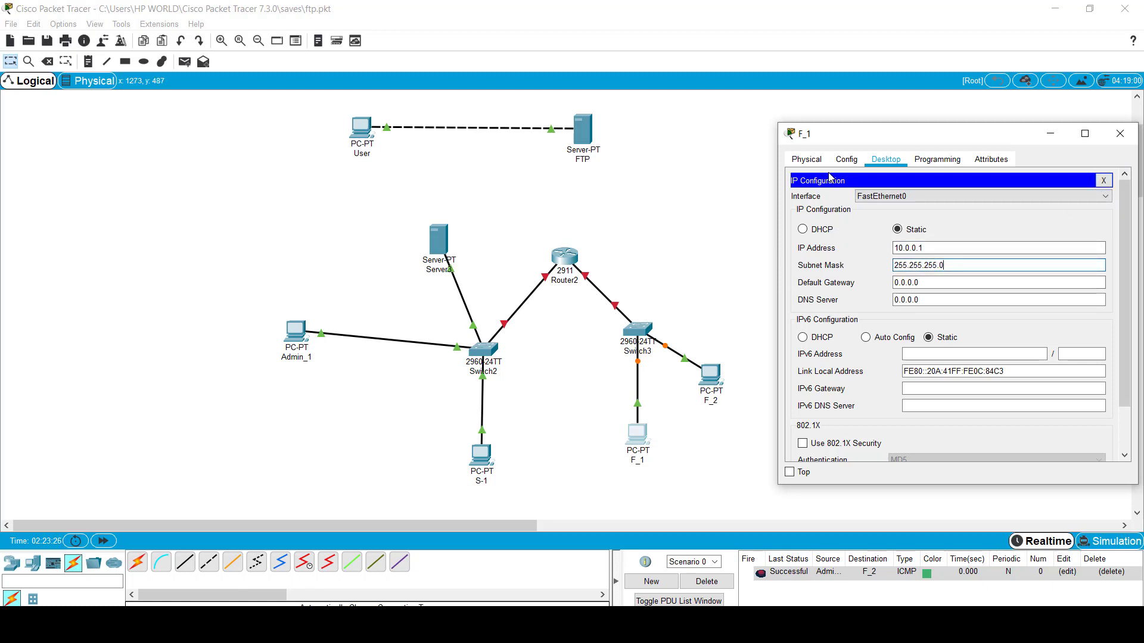
Step: On F_1's FastEthernet0, toggle the port and re-enter IP 10.0.0.1 with mask 255.0.0.0
{"action": "left_click", "coordinate": [846, 159]}
{"action": "left_click", "coordinate": [852, 235]}
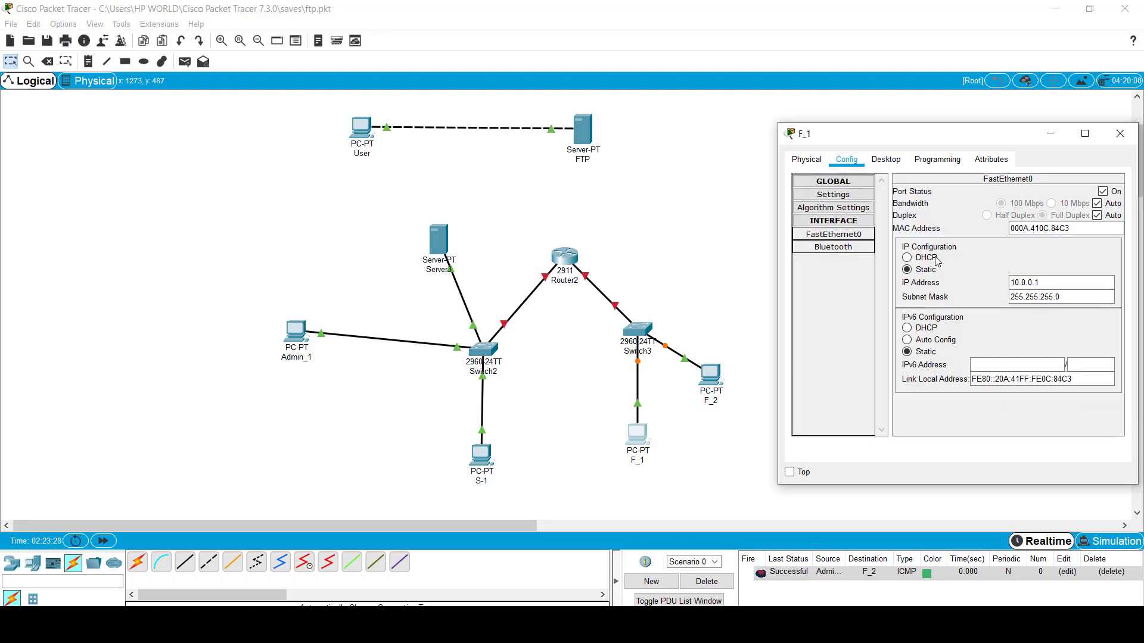
{"action": "left_click", "coordinate": [1103, 192]}
{"action": "left_click", "coordinate": [1103, 192]}
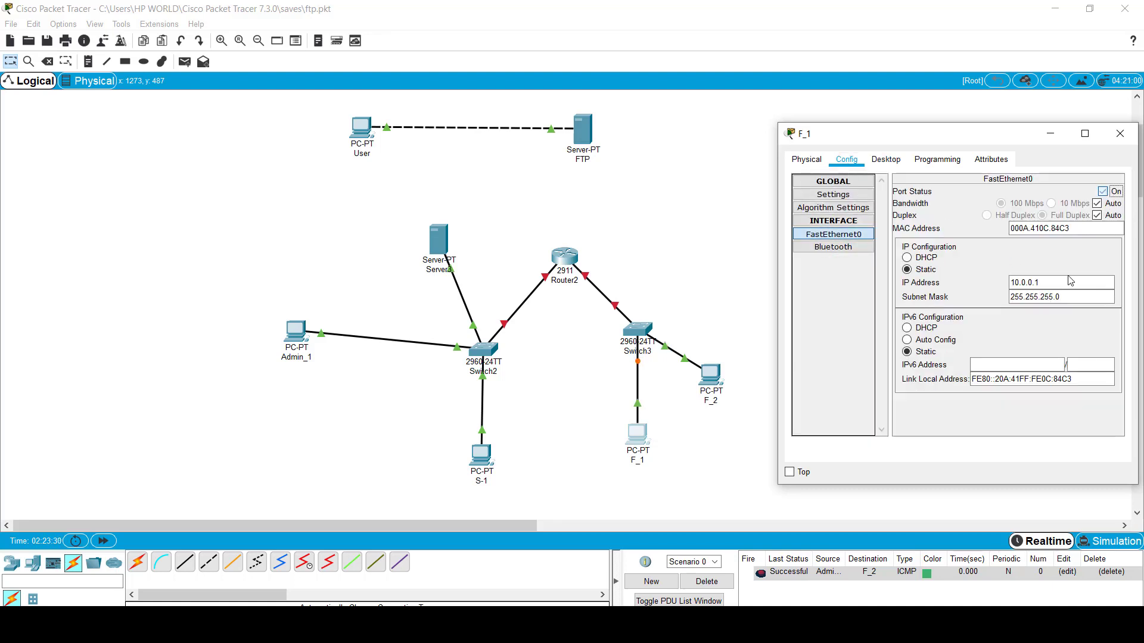
{"action": "left_click_drag", "start_coordinate": [1057, 283], "coordinate": [833, 290]}
{"action": "type", "text": "10.0.0.1"}
{"action": "key", "text": "Tab"}
{"action": "type", "text": "255"}
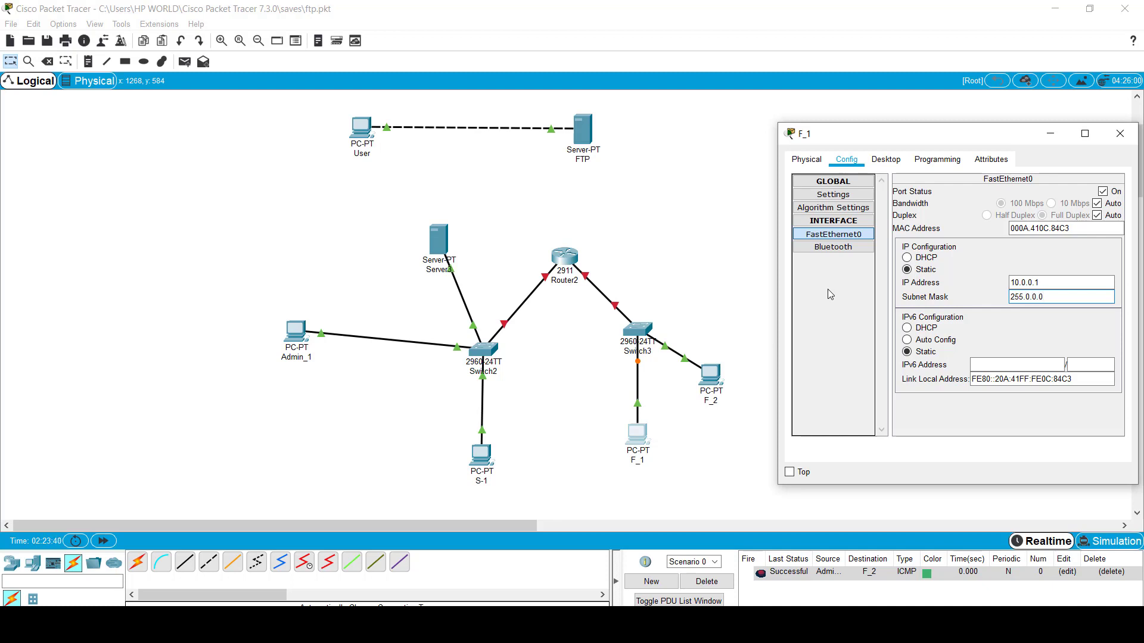
{"action": "left_click", "coordinate": [1120, 133]}
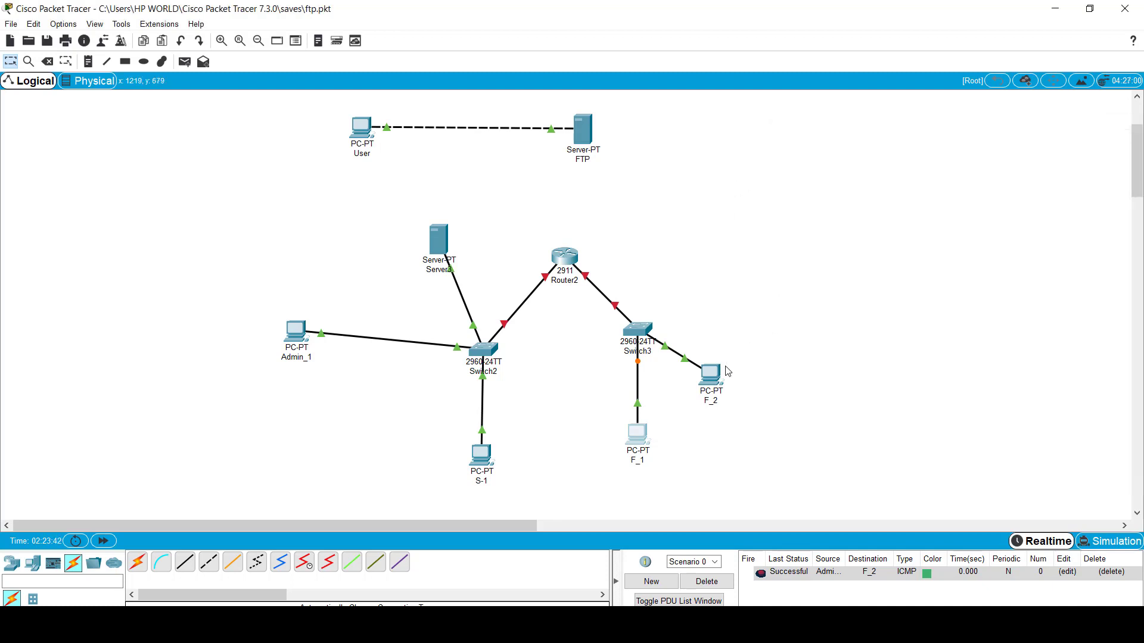
Step: Give F_2 IP address 10.0.0.2 with subnet mask 255.0.0.0
{"action": "left_click", "coordinate": [710, 374]}
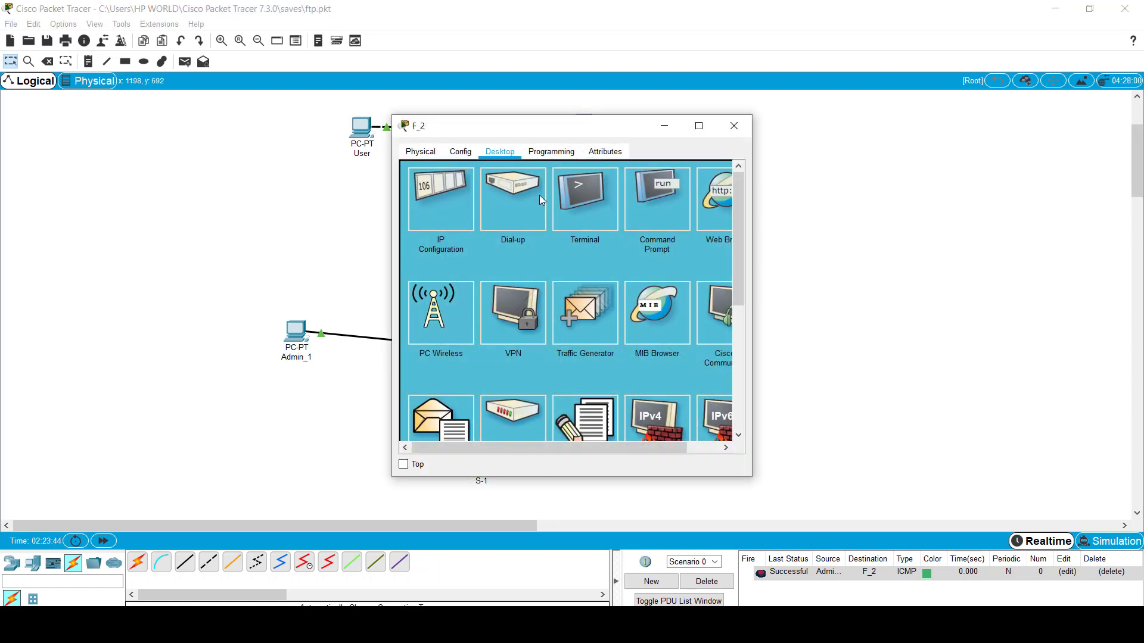
{"action": "left_click", "coordinate": [453, 203]}
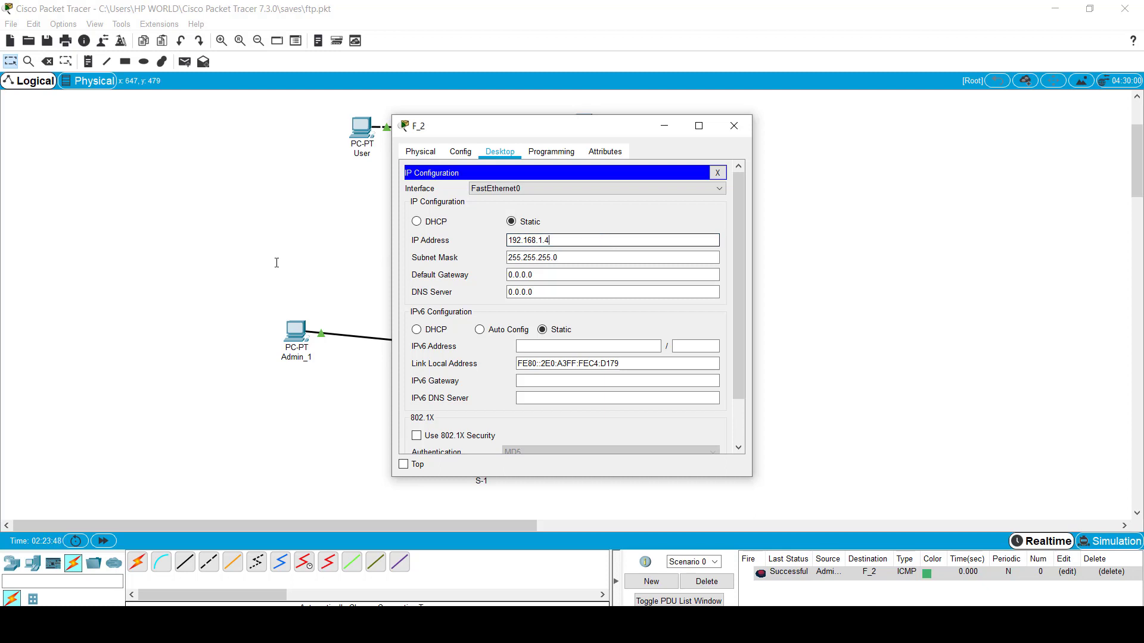
{"action": "key", "text": "BackSpace"}
{"action": "key", "text": "BackSpace"}
{"action": "key", "text": "BackSpace"}
{"action": "key", "text": "BackSpace"}
{"action": "key", "text": "BackSpace"}
{"action": "key", "text": "BackSpace"}
{"action": "key", "text": "BackSpace"}
{"action": "key", "text": "BackSpace"}
{"action": "key", "text": "BackSpace"}
{"action": "key", "text": "BackSpace"}
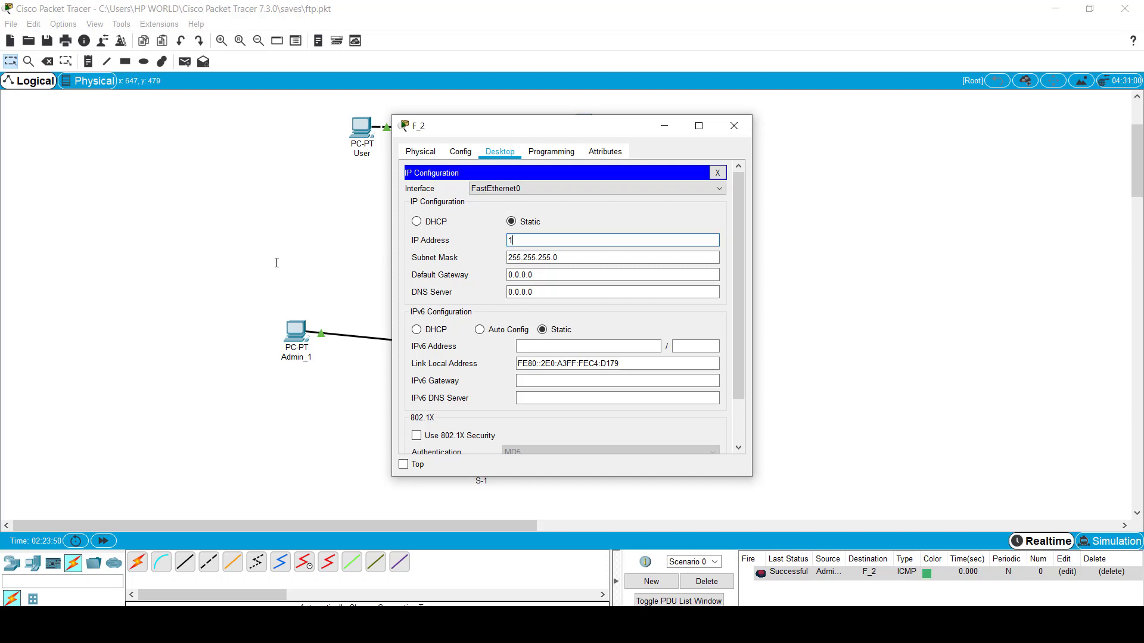
{"action": "type", "text": "10.0.0.2"}
{"action": "key", "text": "Tab"}
{"action": "type", "text": "2"}
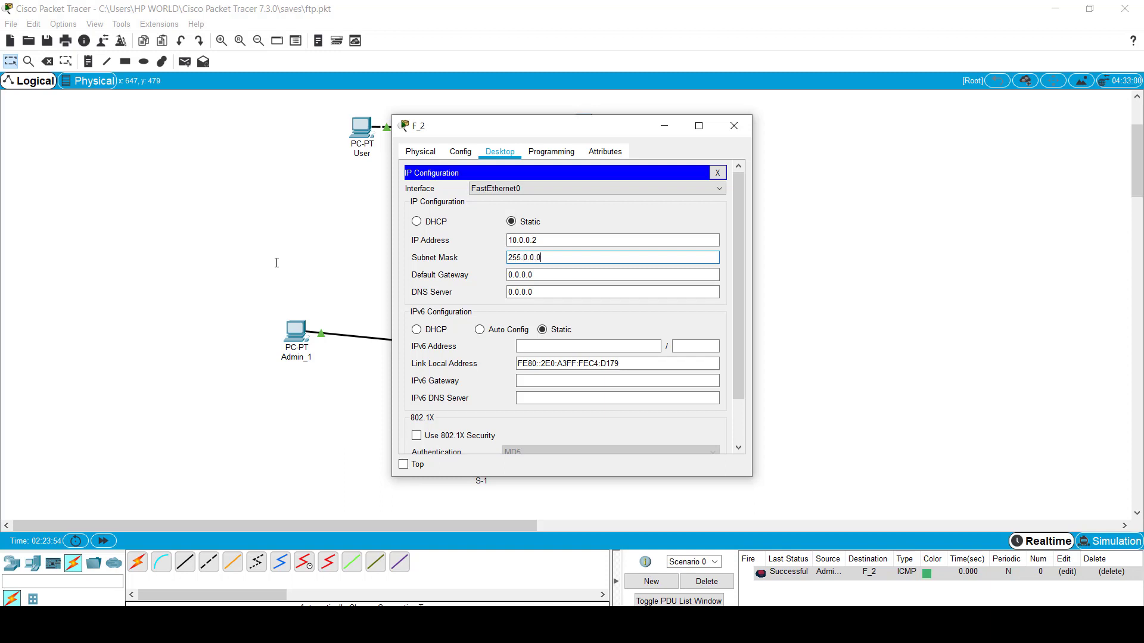
{"action": "left_click", "coordinate": [734, 125]}
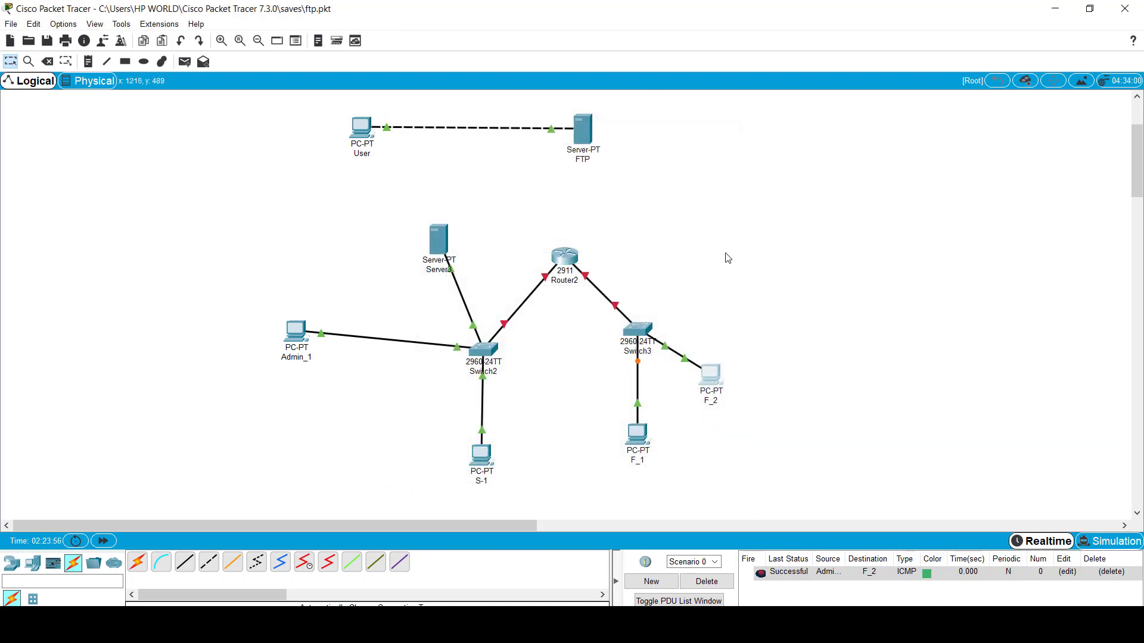
Step: Open Router2's Config tab, move the window to view the topology, then close it
{"action": "mouse_move", "coordinate": [559, 263]}
{"action": "left_click", "coordinate": [565, 262]}
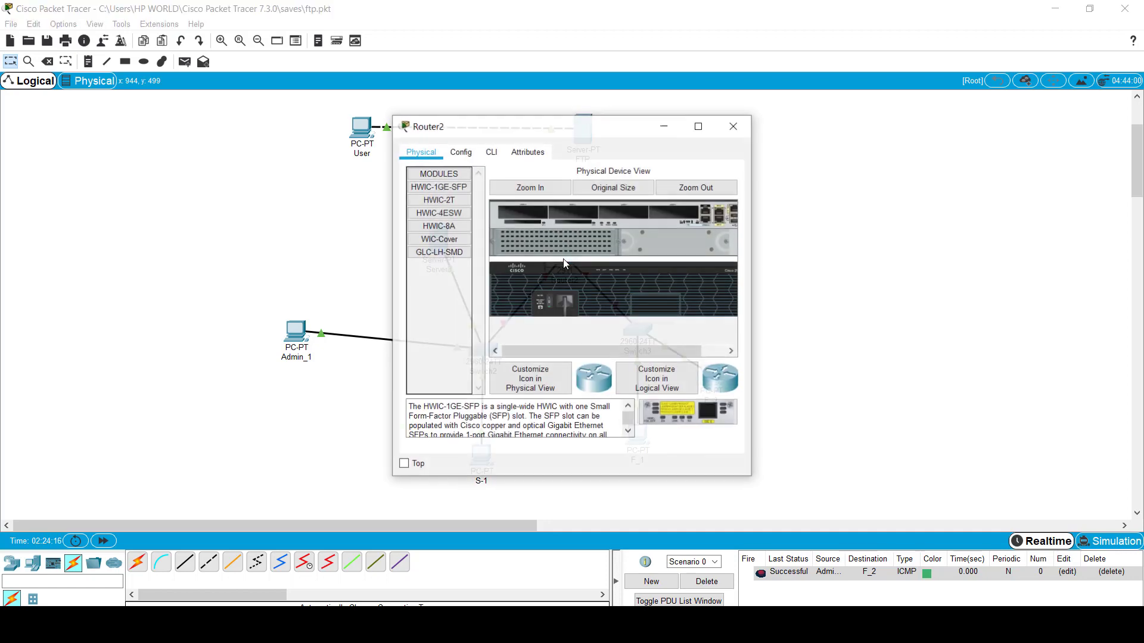
{"action": "left_click", "coordinate": [468, 154]}
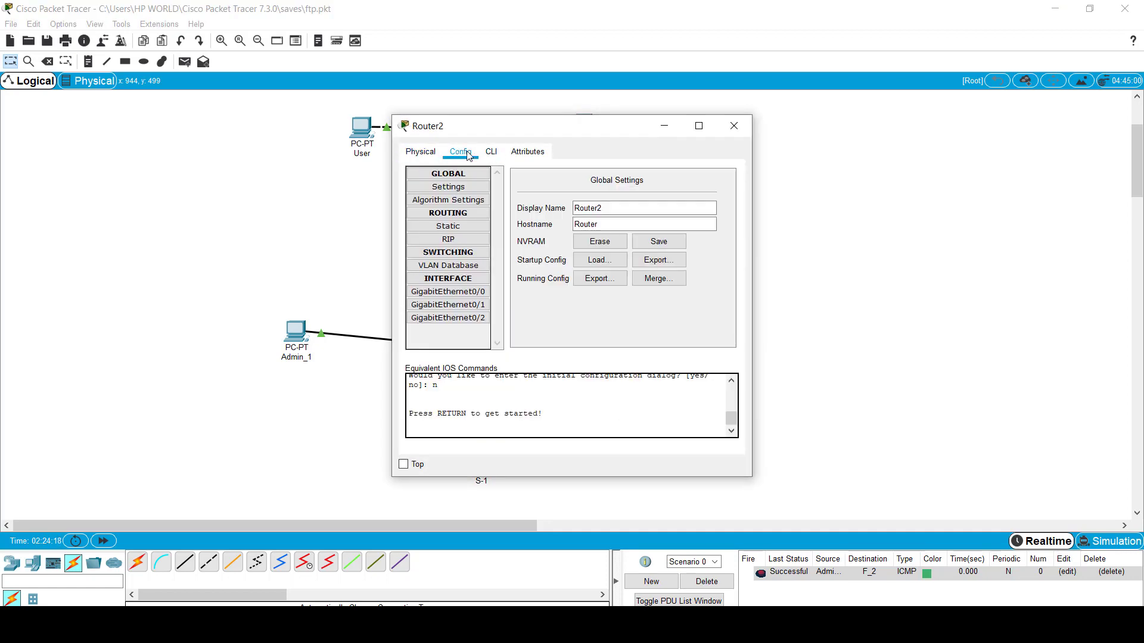
{"action": "left_click_drag", "start_coordinate": [570, 128], "coordinate": [824, 120]}
{"action": "left_click", "coordinate": [987, 119]}
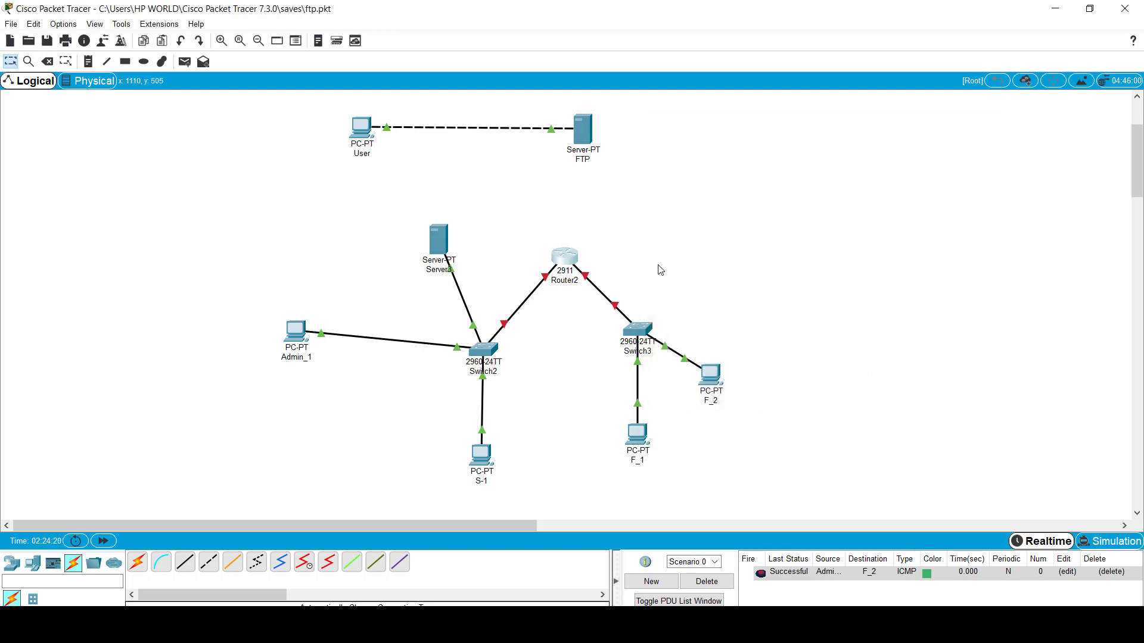
Step: Set Router2's GigabitEthernet0/1 to 10.0.0.3 with mask 255.0.0.0 and switch the port on
{"action": "mouse_move", "coordinate": [546, 278]}
{"action": "double_click", "coordinate": [565, 261]}
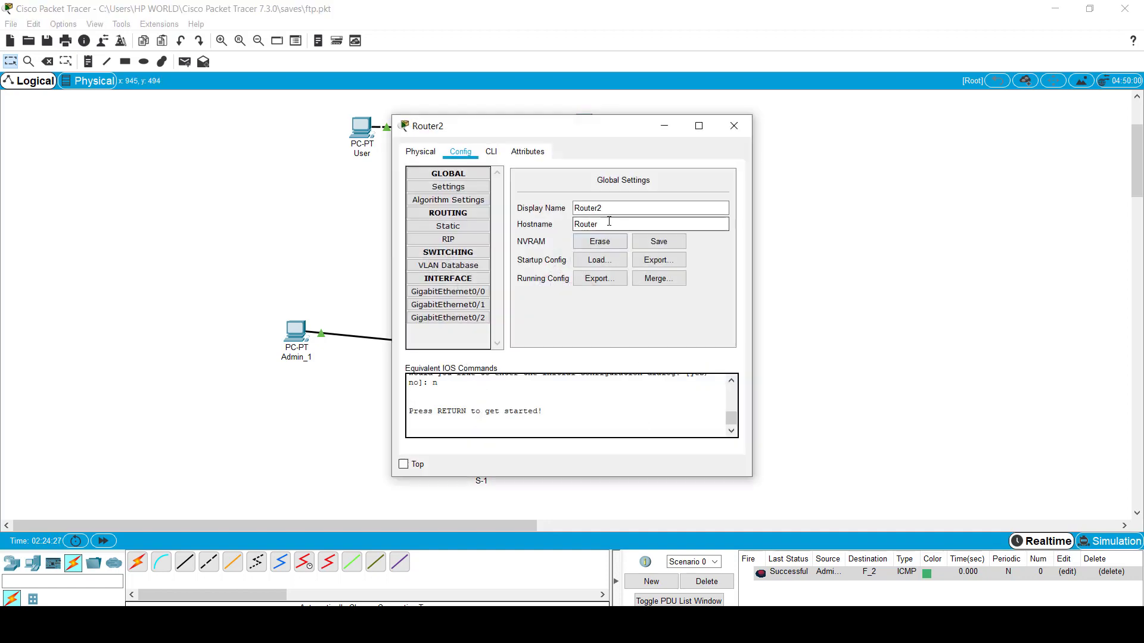
{"action": "left_click", "coordinate": [448, 304]}
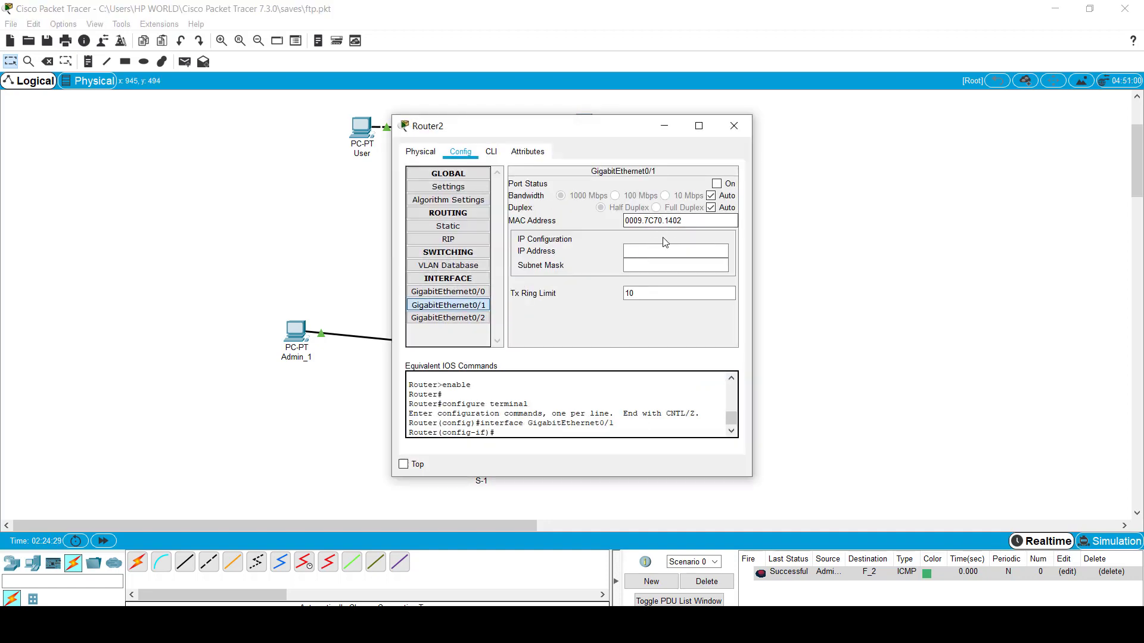
{"action": "left_click", "coordinate": [651, 252]}
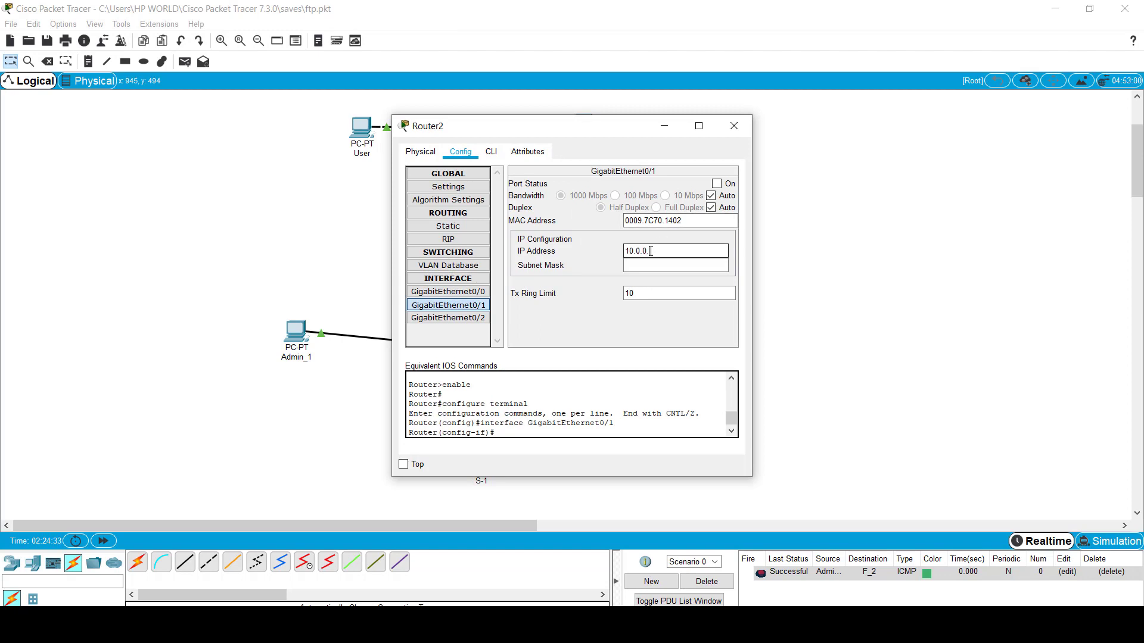
{"action": "type", "text": "10.0.0.3"}
{"action": "key", "text": "Tab"}
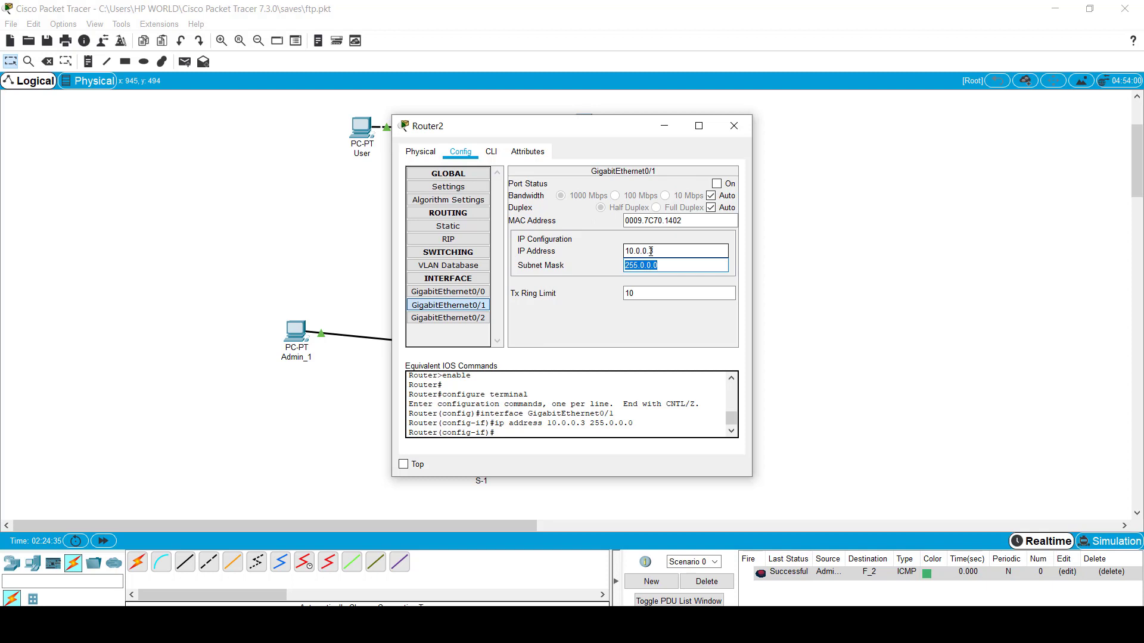
{"action": "left_click", "coordinate": [717, 185]}
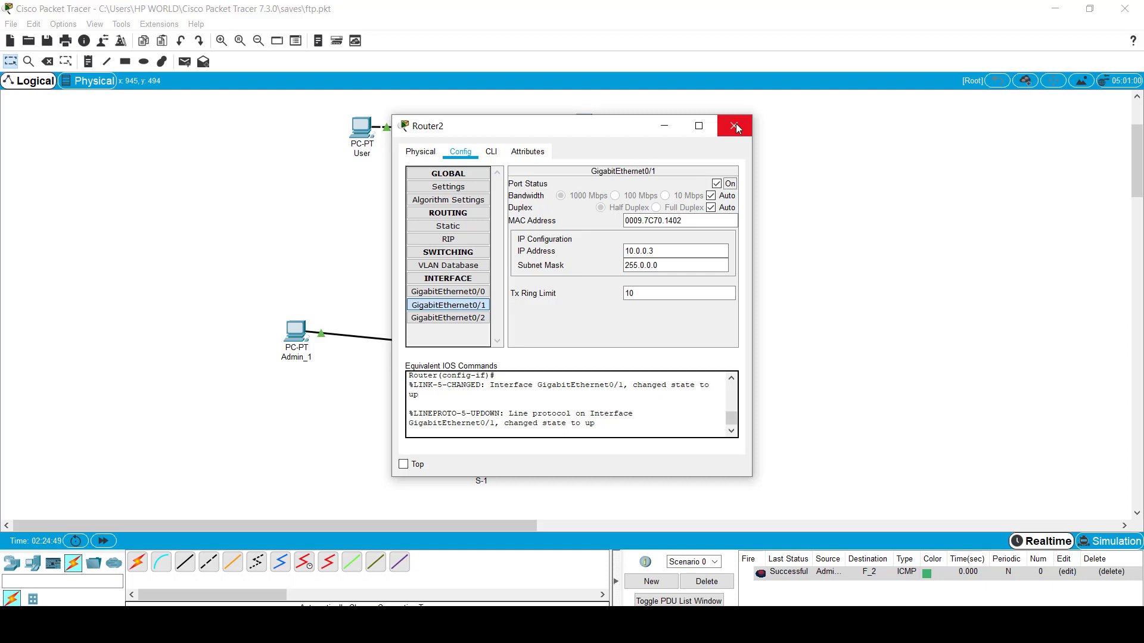
{"action": "left_click_drag", "start_coordinate": [650, 136], "coordinate": [1137, 114]}
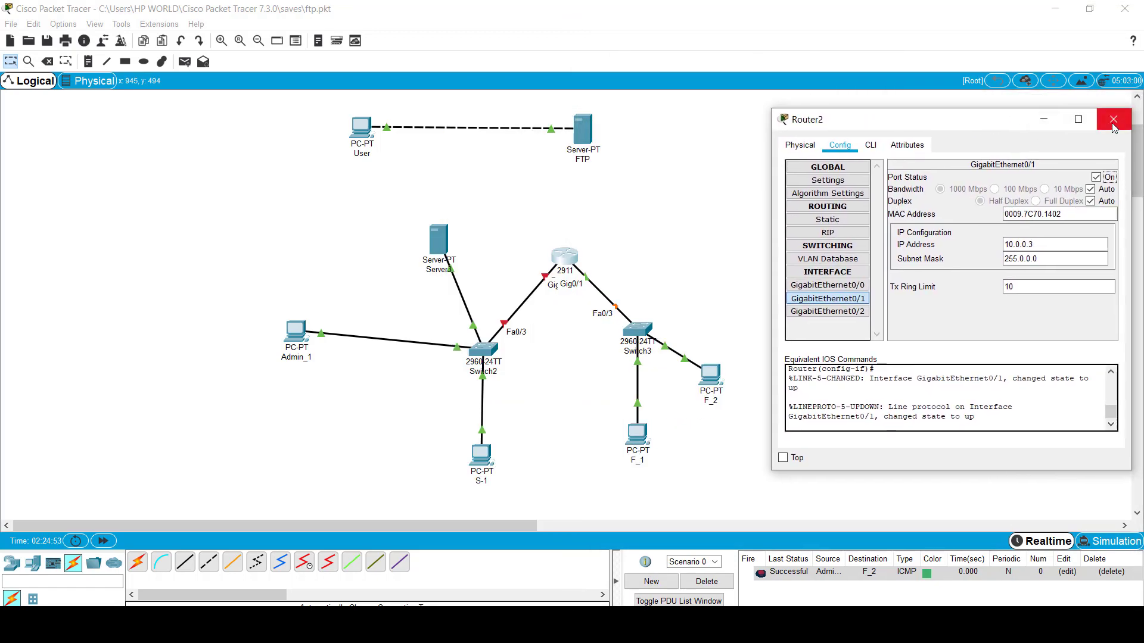
{"action": "left_click", "coordinate": [1113, 120]}
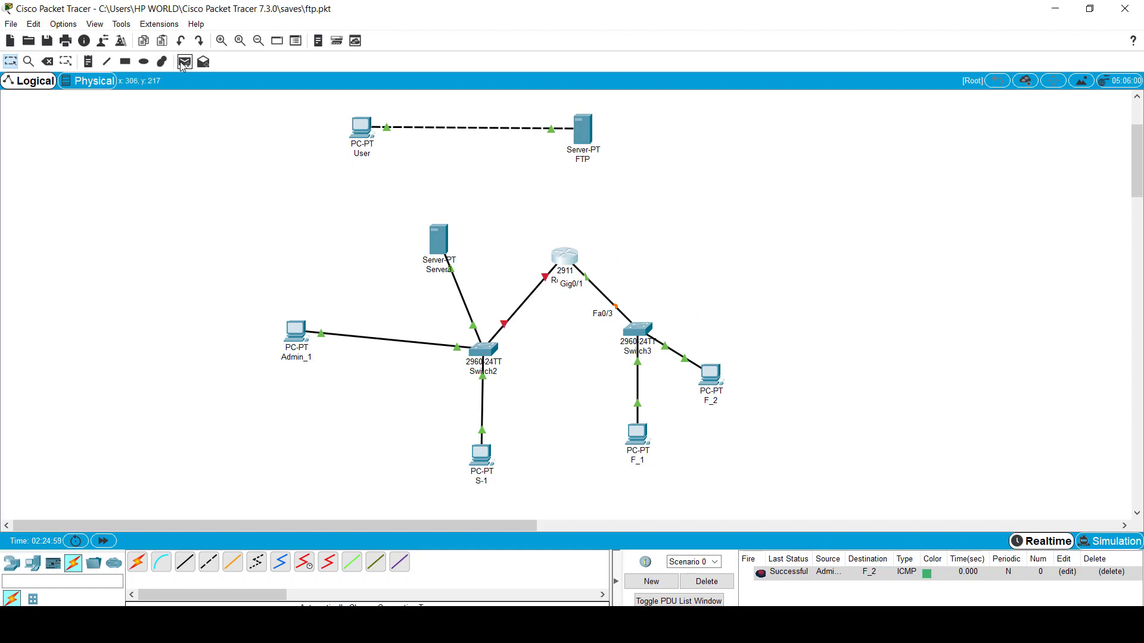
Step: Draw a filled peach rectangle covering Switch3, F_1 and F_2
{"action": "left_click", "coordinate": [162, 62]}
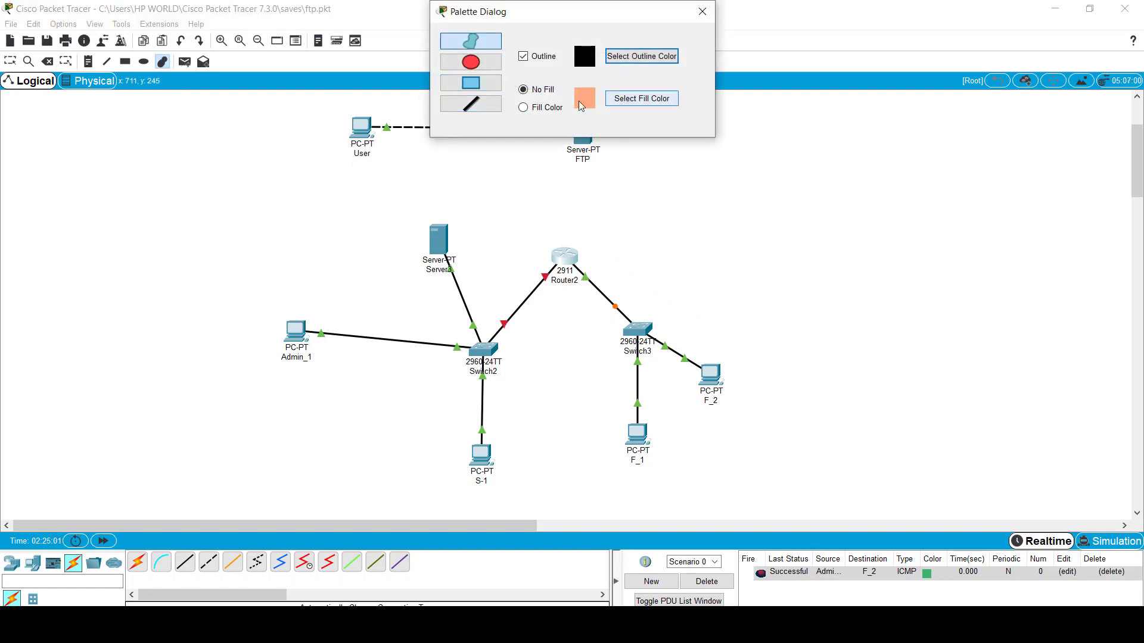
{"action": "left_click", "coordinate": [530, 110]}
{"action": "left_click", "coordinate": [471, 83]}
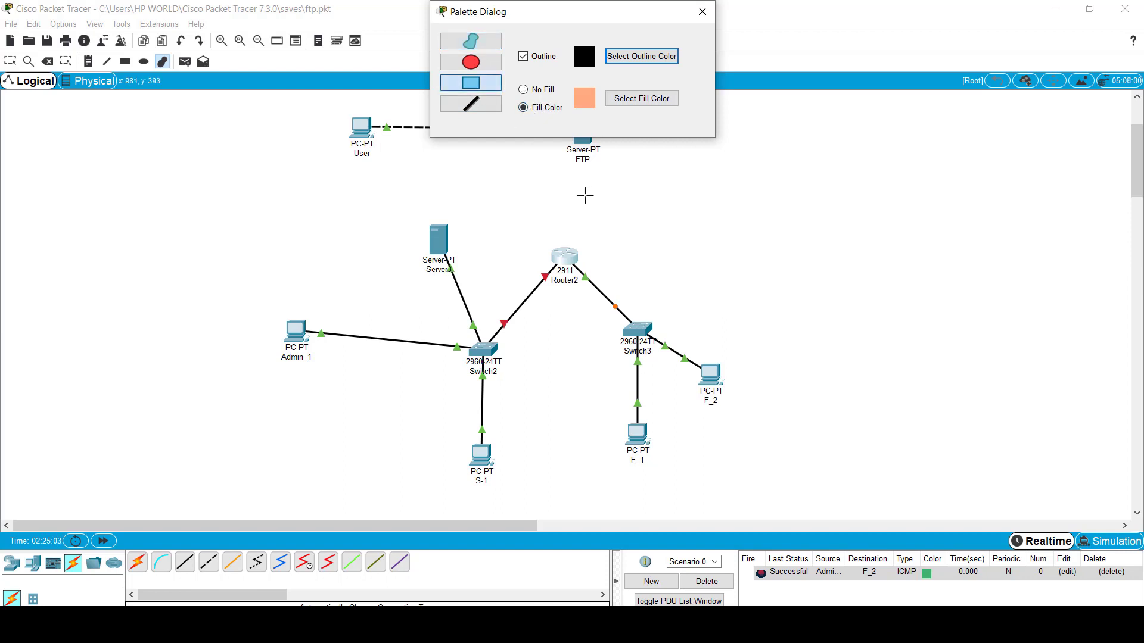
{"action": "left_click_drag", "start_coordinate": [593, 192], "coordinate": [610, 235]}
{"action": "left_click_drag", "start_coordinate": [616, 281], "coordinate": [813, 476]}
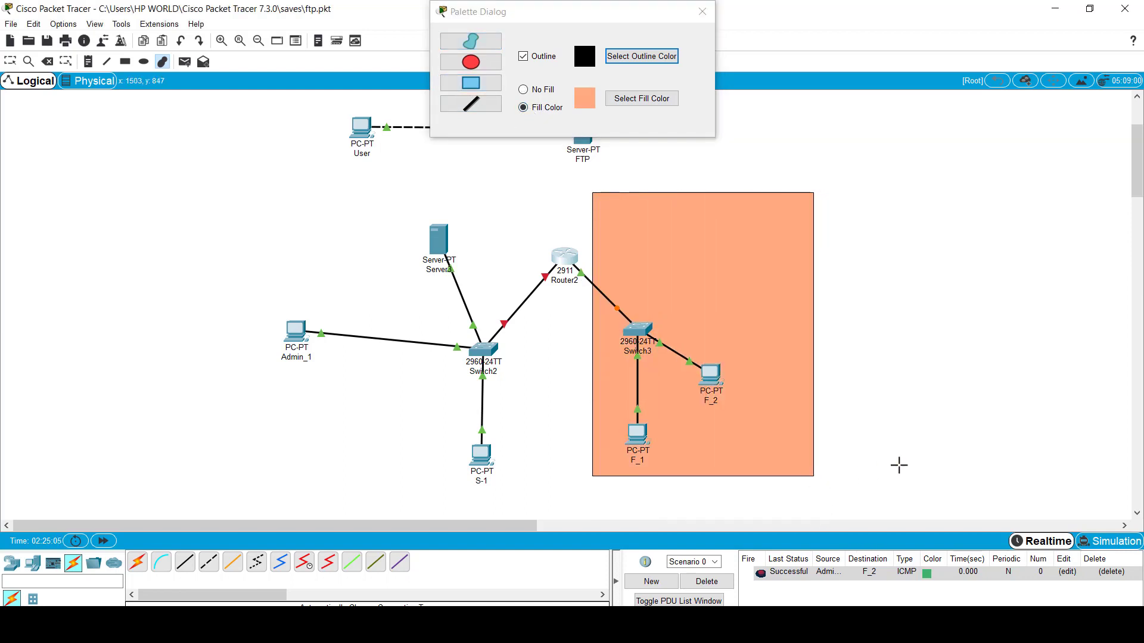
Step: Draw a green filled rectangle around the Switch2 group and close the drawing palette
{"action": "left_click", "coordinate": [643, 99]}
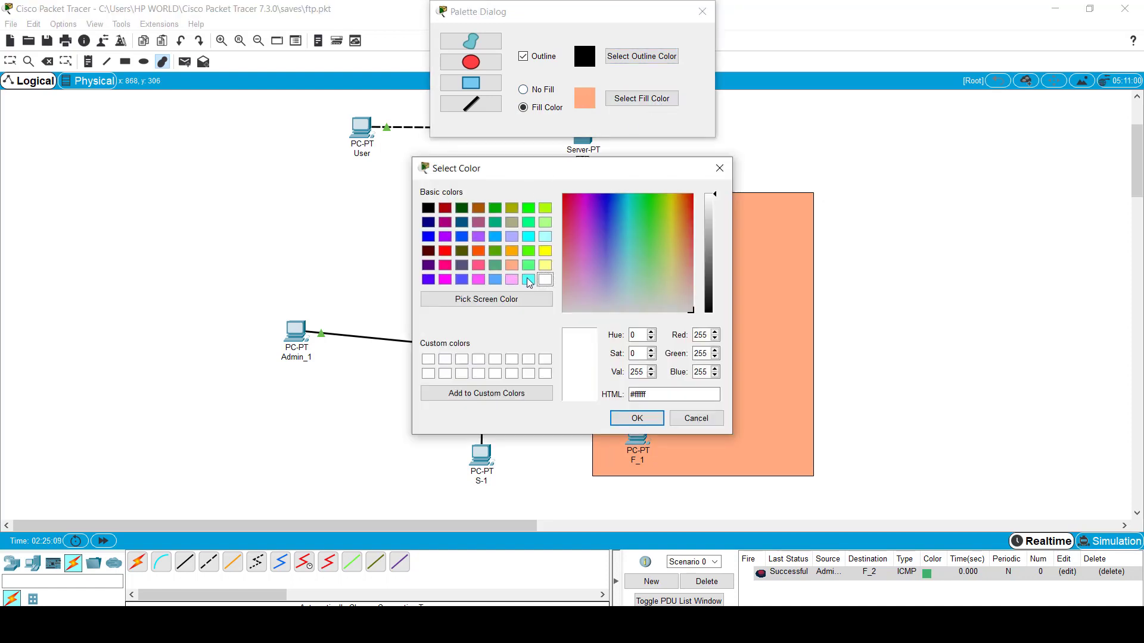
{"action": "left_click", "coordinate": [530, 269]}
{"action": "left_click", "coordinate": [637, 418]}
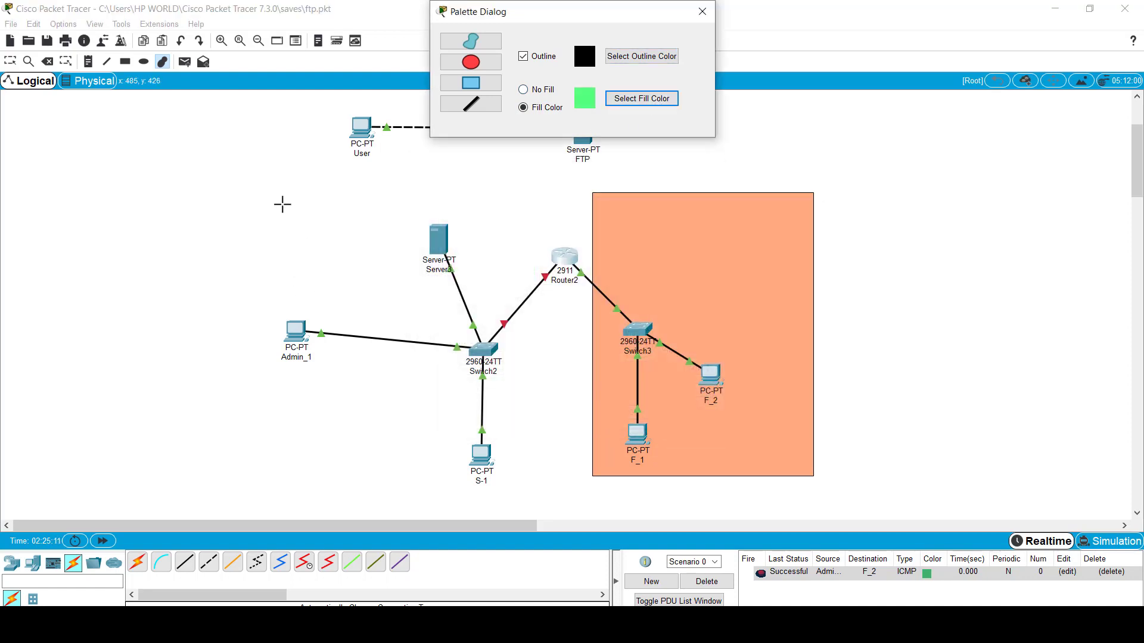
{"action": "left_click_drag", "start_coordinate": [238, 171], "coordinate": [528, 505]}
{"action": "left_click", "coordinate": [702, 11]}
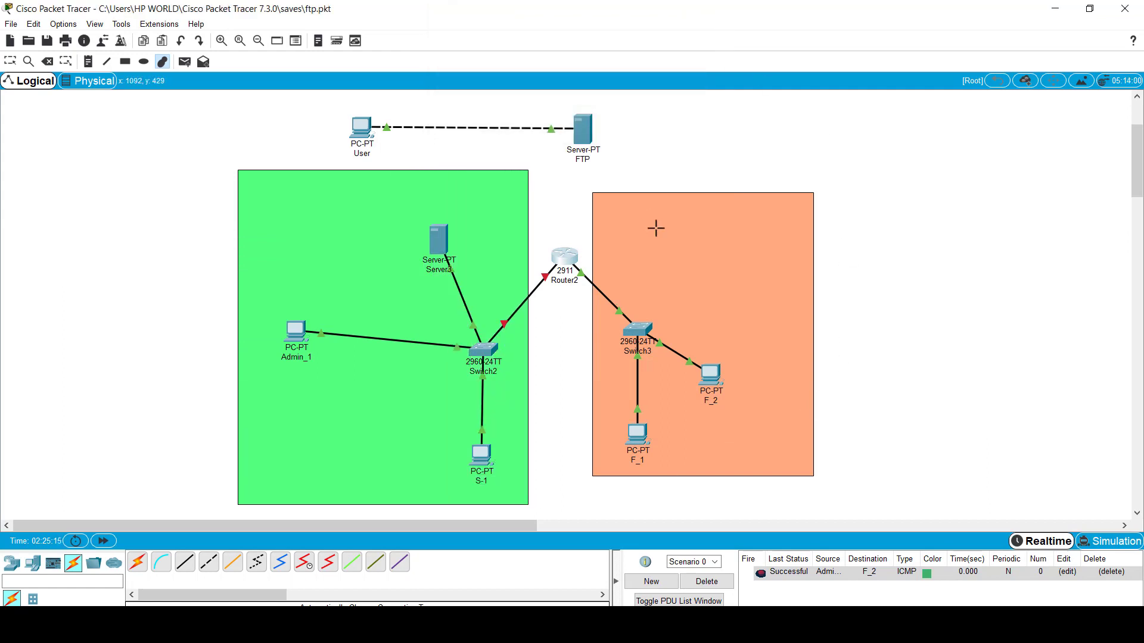
{"action": "key", "text": "Escape"}
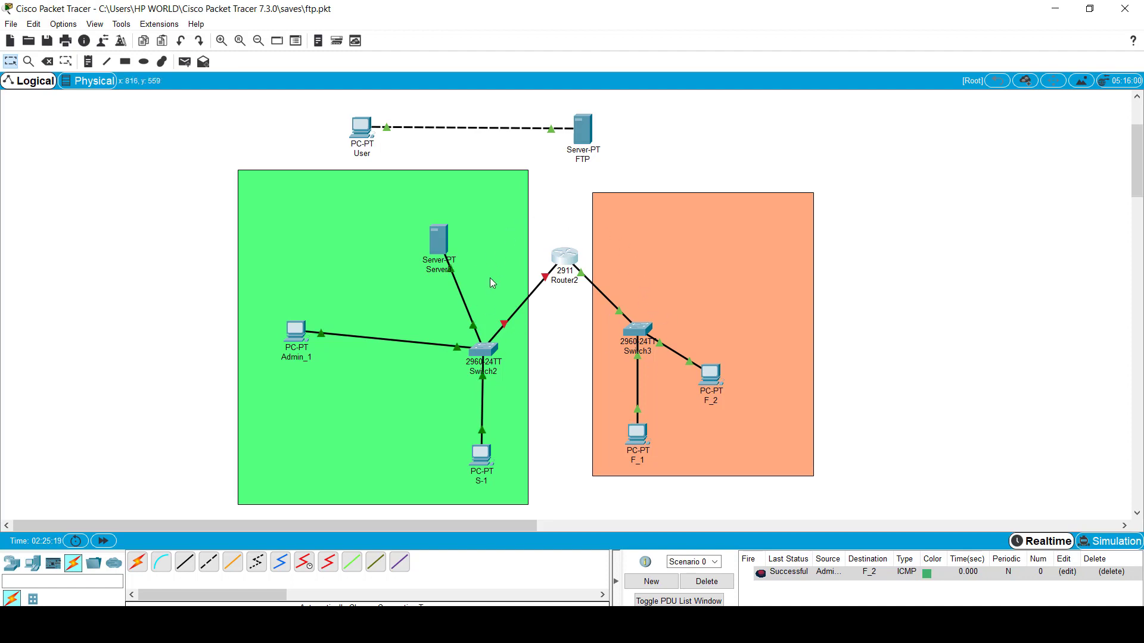
Step: Set F_2's default gateway to 10.0.0.3, fixing an invalid partial entry
{"action": "left_click", "coordinate": [707, 376]}
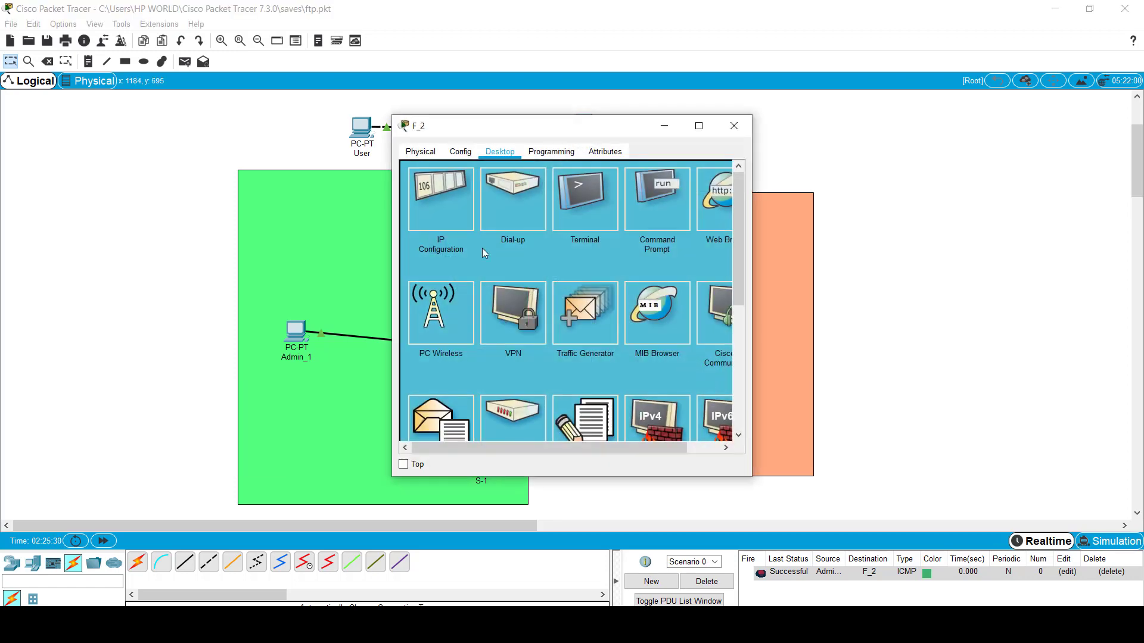
{"action": "left_click", "coordinate": [448, 206]}
{"action": "left_click", "coordinate": [540, 274]}
{"action": "left_click_drag", "start_coordinate": [540, 274], "coordinate": [431, 279]}
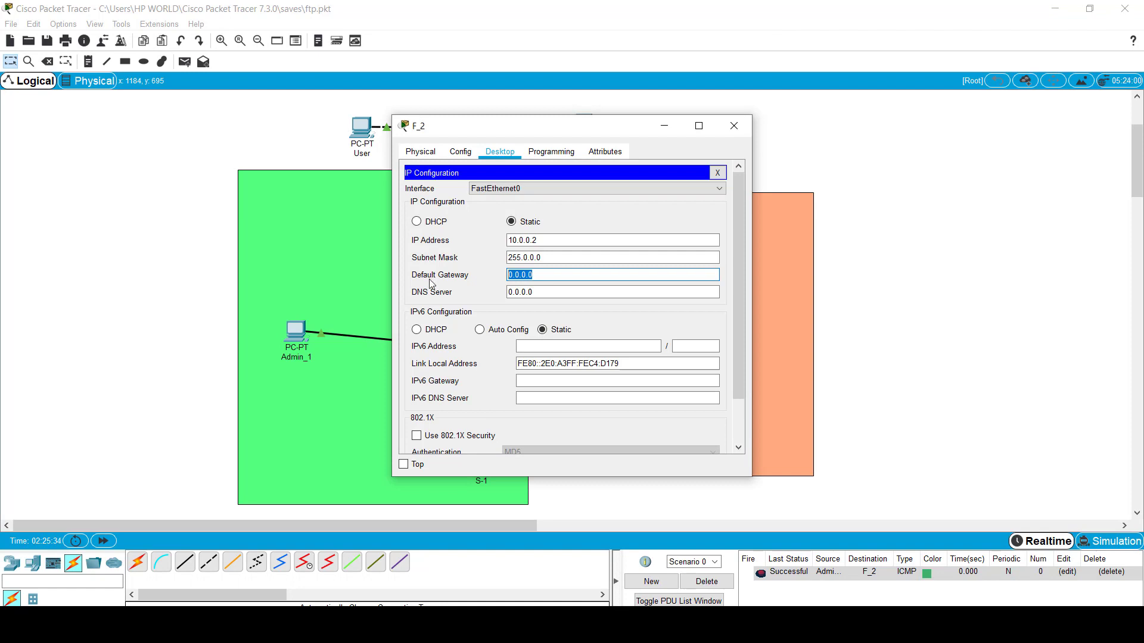
{"action": "type", "text": "10."}
{"action": "left_click", "coordinate": [734, 125]}
{"action": "left_click", "coordinate": [616, 321]}
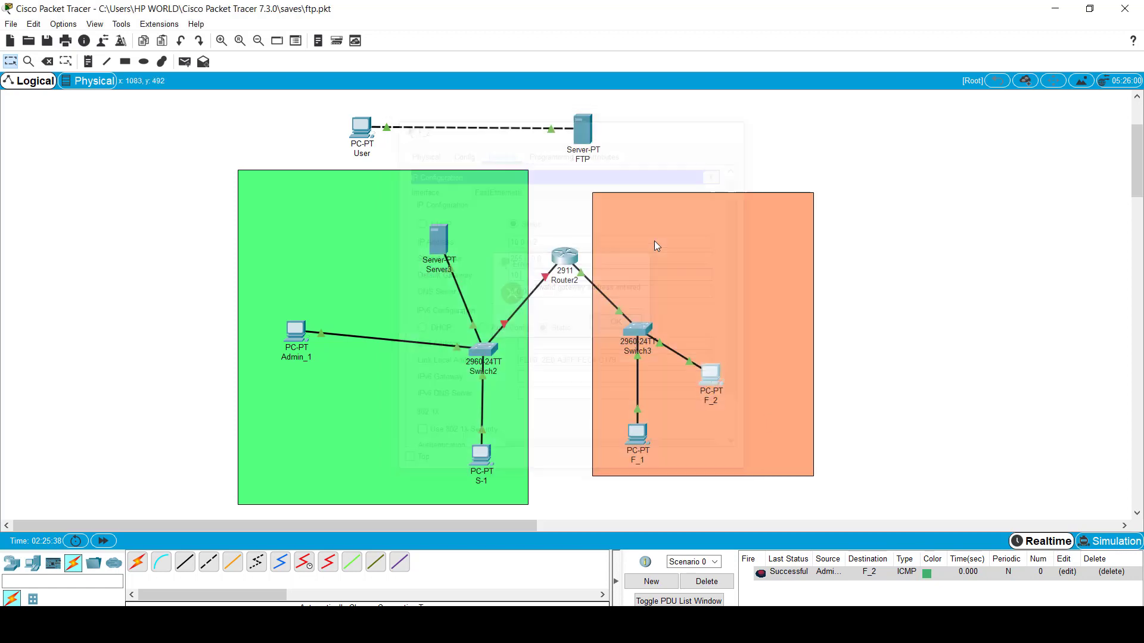
{"action": "mouse_move", "coordinate": [567, 259]}
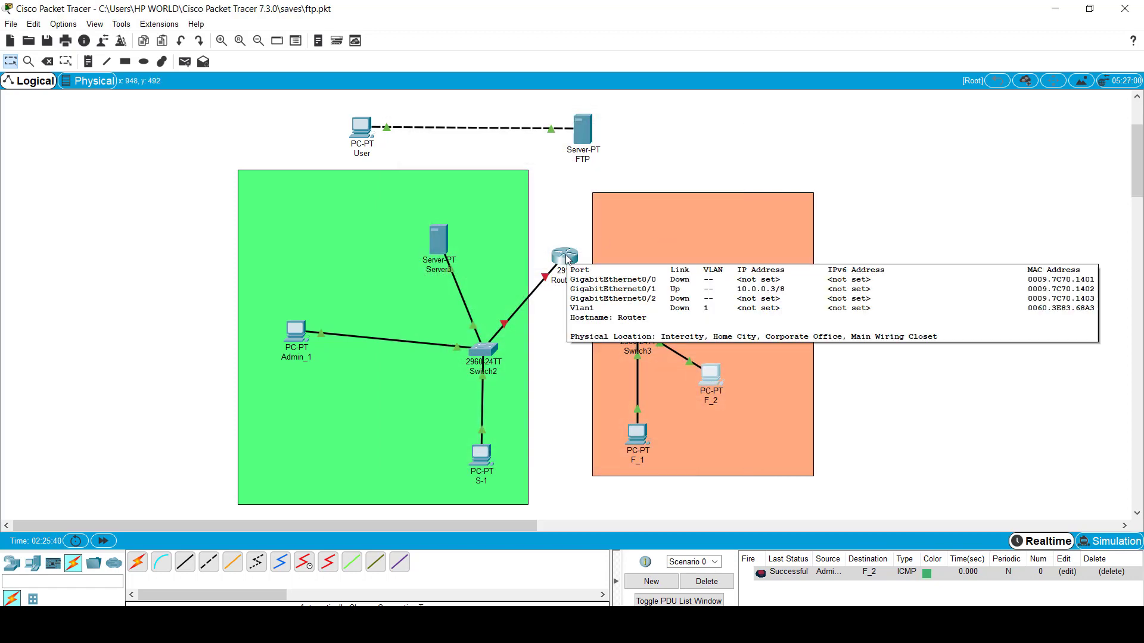
{"action": "left_click", "coordinate": [710, 378]}
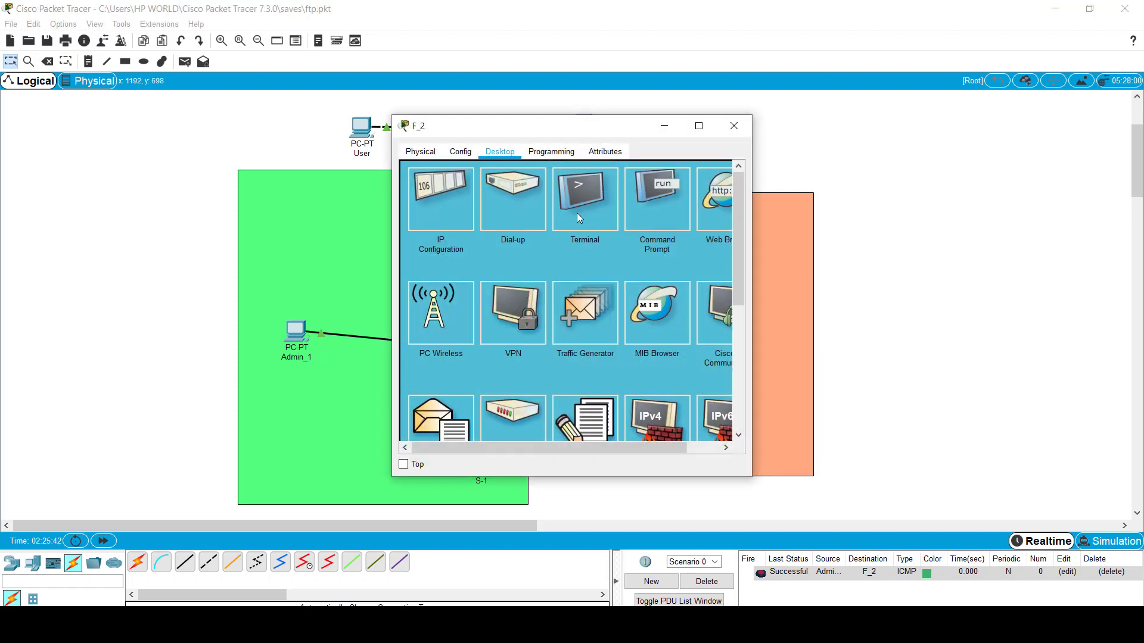
{"action": "left_click", "coordinate": [449, 209]}
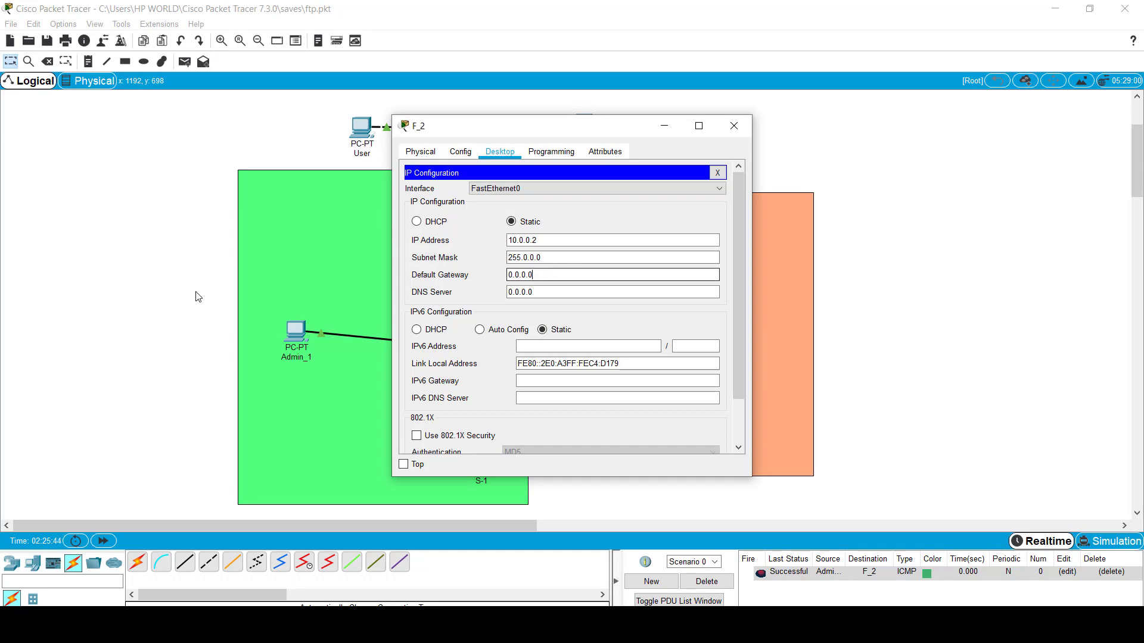
{"action": "type", "text": "10.0.0.3"}
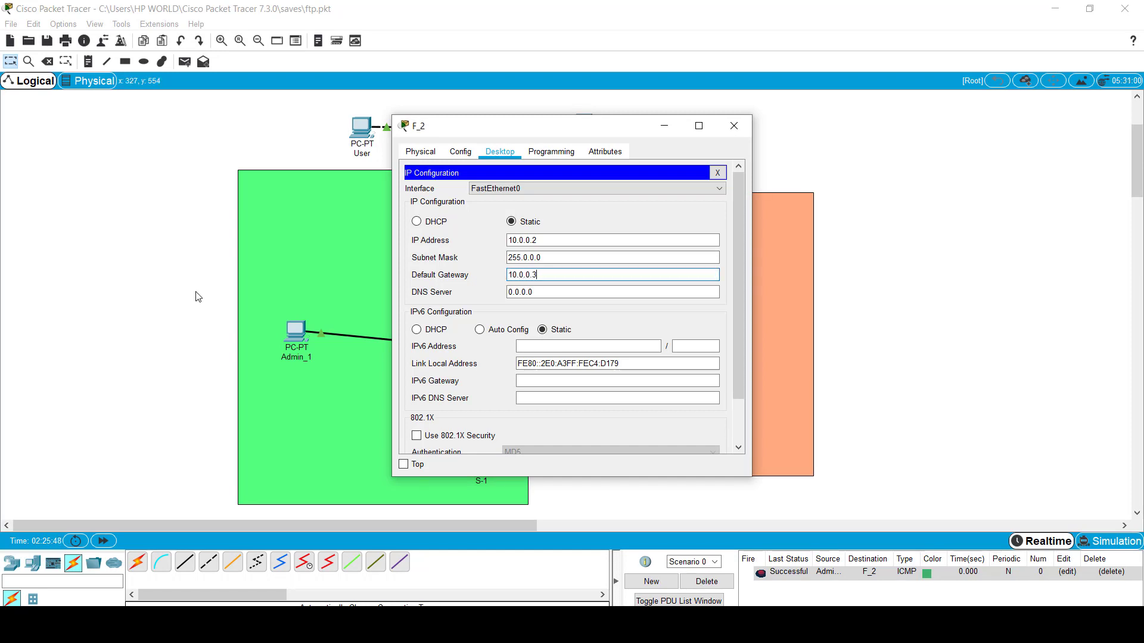
{"action": "left_click", "coordinate": [734, 126]}
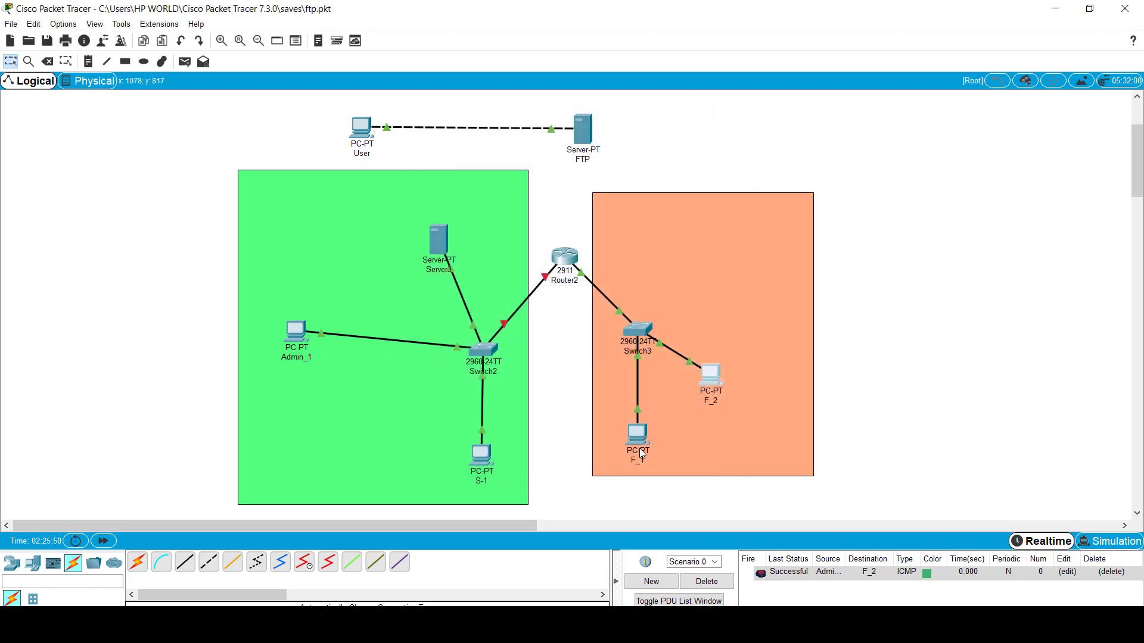
Step: Set F_1's default gateway to 10.0.0.3
{"action": "left_click", "coordinate": [642, 448]}
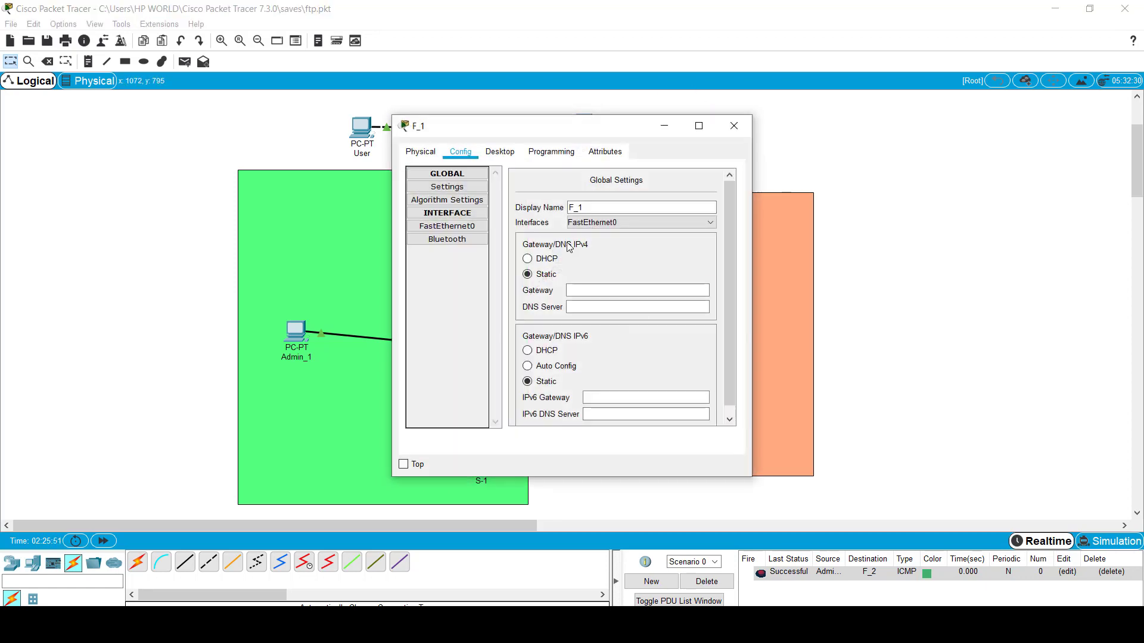
{"action": "left_click", "coordinate": [495, 158]}
{"action": "left_click", "coordinate": [459, 211]}
{"action": "left_click_drag", "start_coordinate": [539, 275], "coordinate": [441, 272]}
{"action": "type", "text": "10.0.0.3"}
{"action": "key", "text": "Tab"}
{"action": "left_click", "coordinate": [736, 124]}
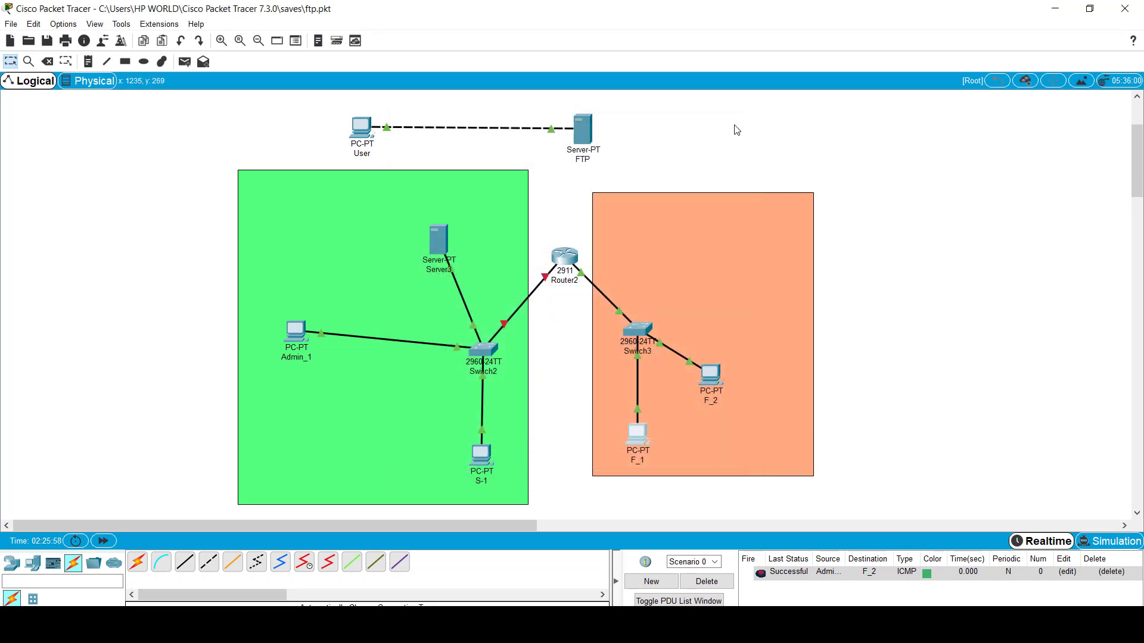
Step: Give Router2's GigabitEthernet0/0 IP 192.168.1.7, mask 255.255.255.0, and switch the port on
{"action": "left_click", "coordinate": [563, 261]}
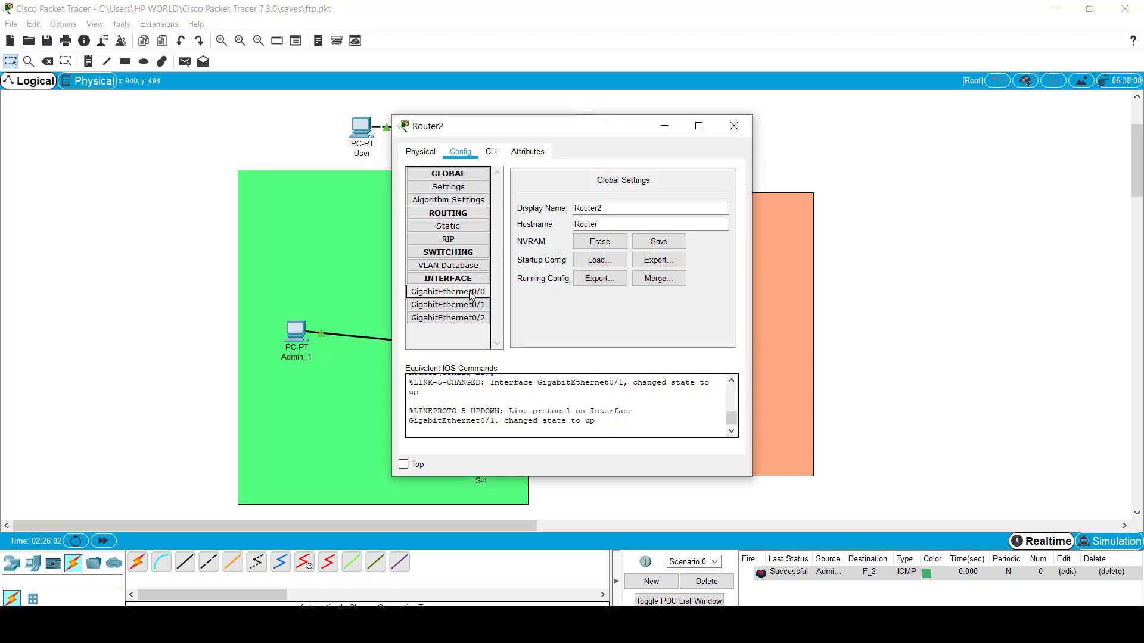
{"action": "left_click", "coordinate": [472, 293]}
{"action": "type", "text": "192.168.1"}
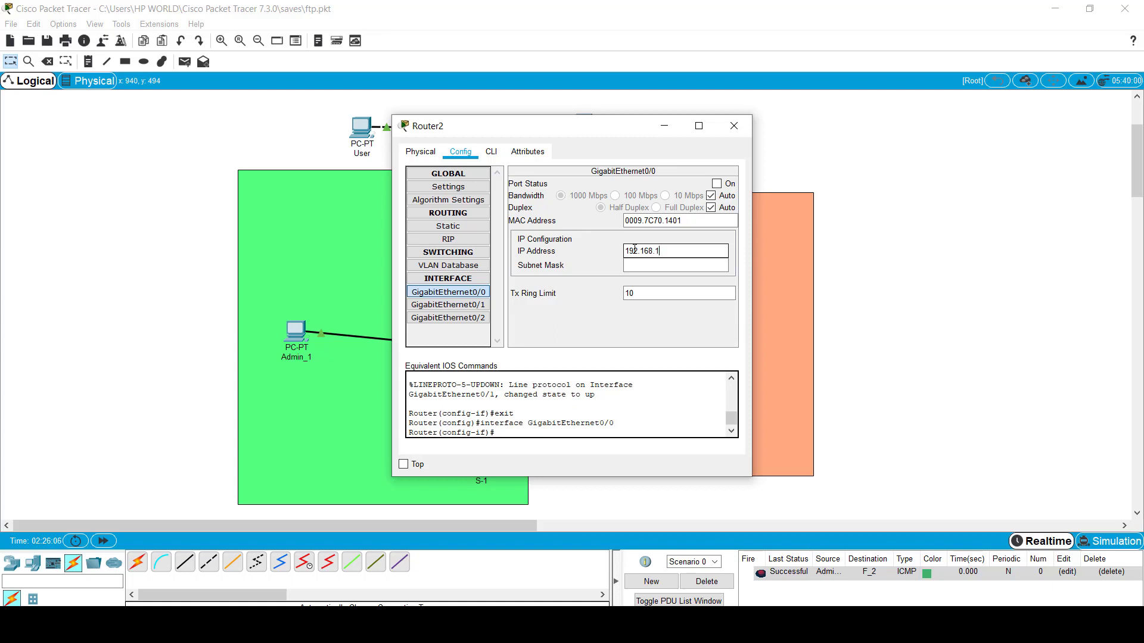
{"action": "type", "text": ".7"}
{"action": "key", "text": "Tab"}
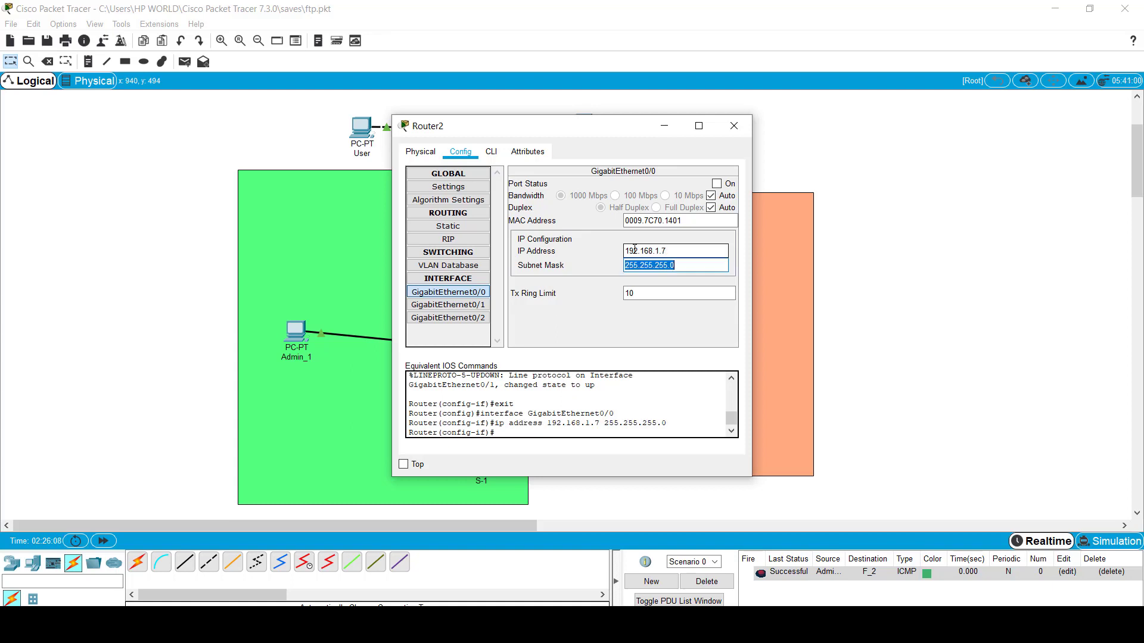
{"action": "left_click", "coordinate": [716, 184]}
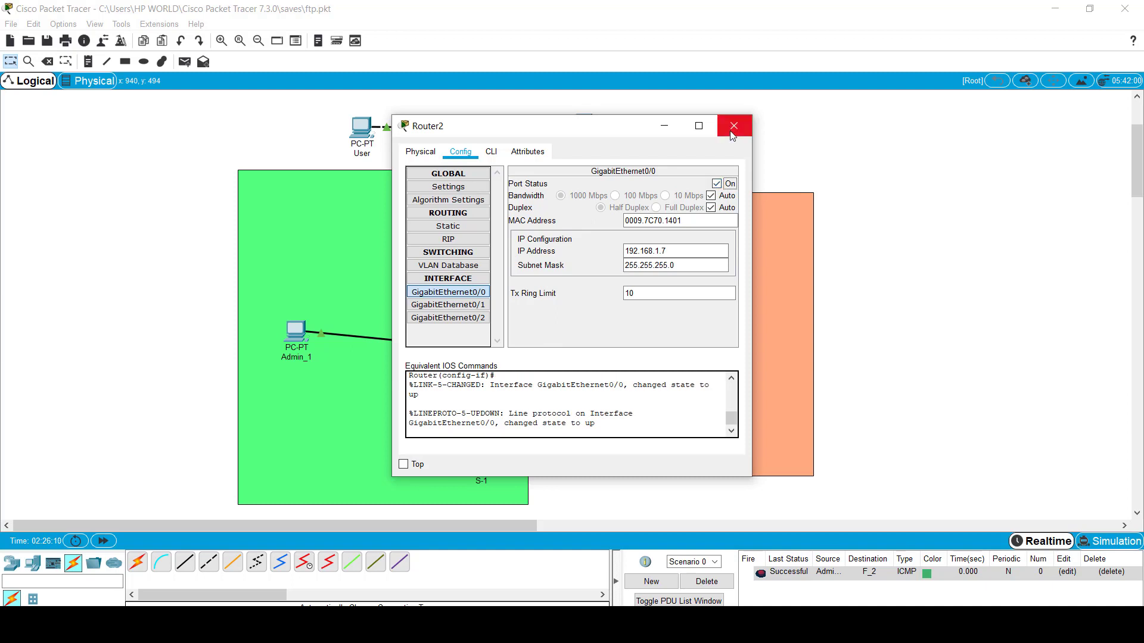
{"action": "left_click", "coordinate": [679, 251]}
{"action": "left_click_drag", "start_coordinate": [667, 251], "coordinate": [624, 251]}
{"action": "key", "text": "ctrl+c"}
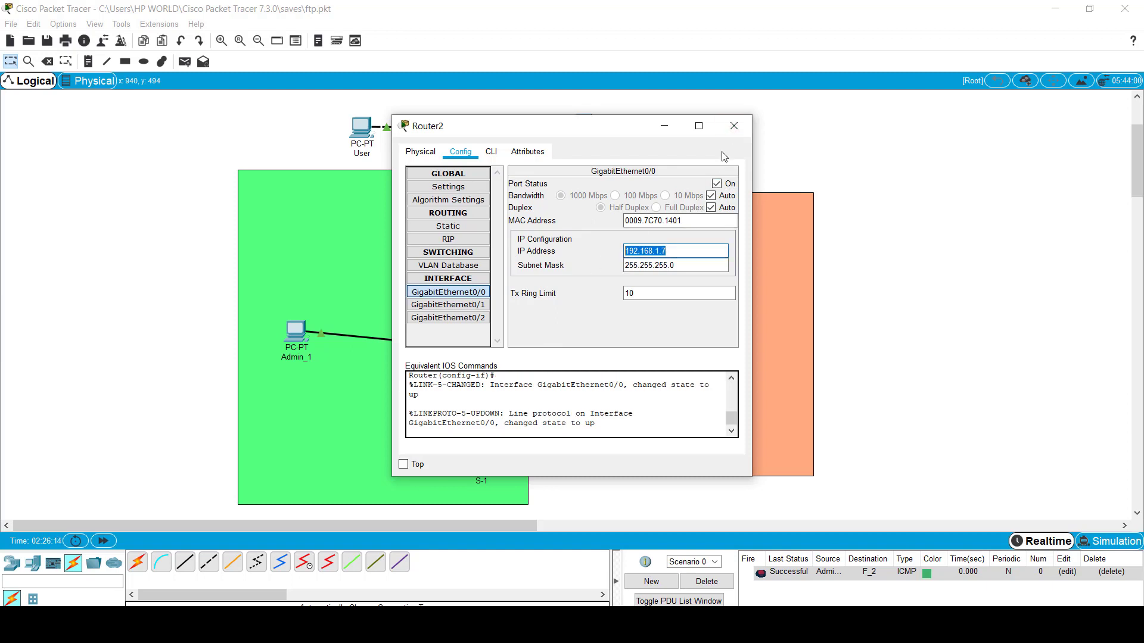
{"action": "left_click", "coordinate": [733, 126]}
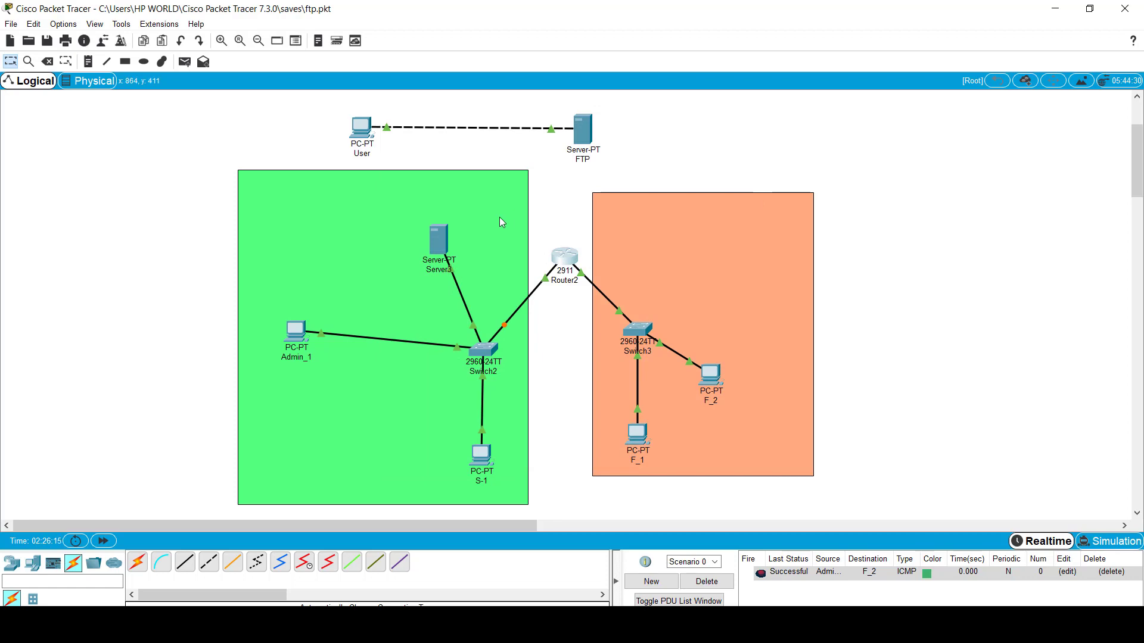
Step: Paste 192.168.1.7 as S-1's default gateway
{"action": "left_click", "coordinate": [482, 456]}
{"action": "left_click", "coordinate": [456, 213]}
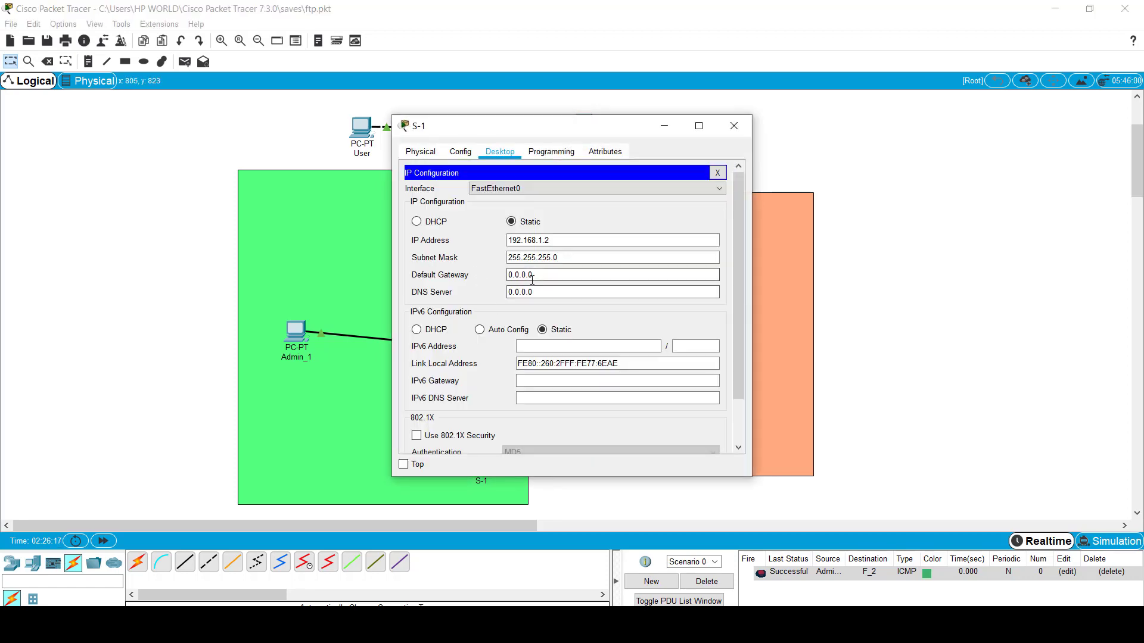
{"action": "left_click_drag", "start_coordinate": [531, 278], "coordinate": [507, 277]}
{"action": "key", "text": "ctrl+v"}
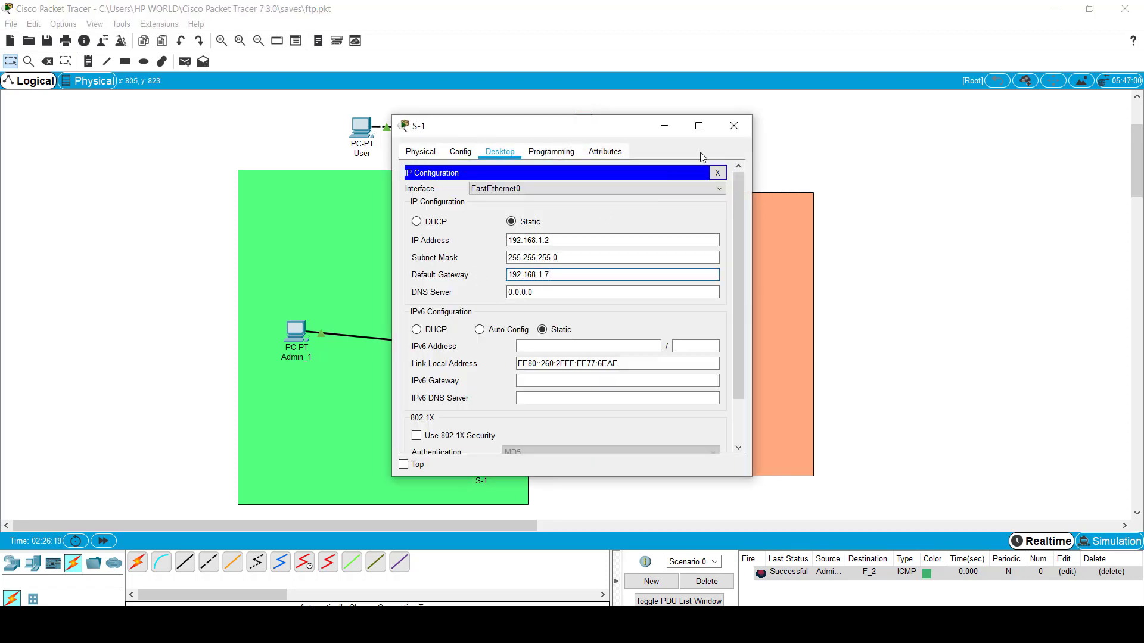
{"action": "left_click", "coordinate": [737, 127]}
Step: Set Admin_1's default gateway to the router address 192.168.1.7
{"action": "left_click", "coordinate": [296, 330]}
{"action": "left_click", "coordinate": [446, 238]}
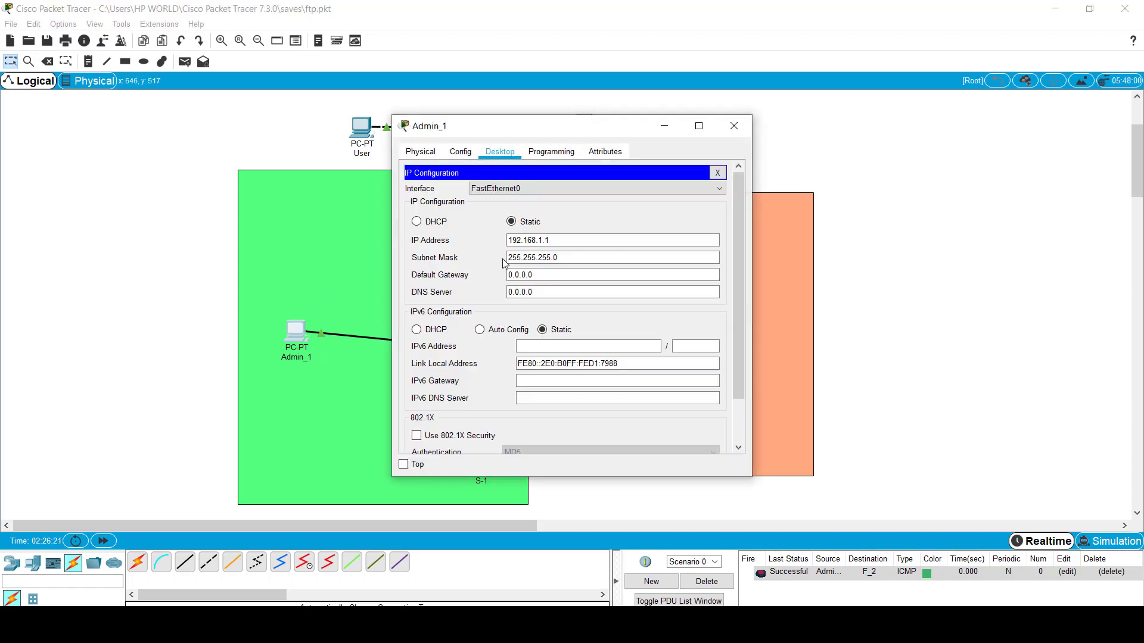
{"action": "left_click", "coordinate": [546, 276]}
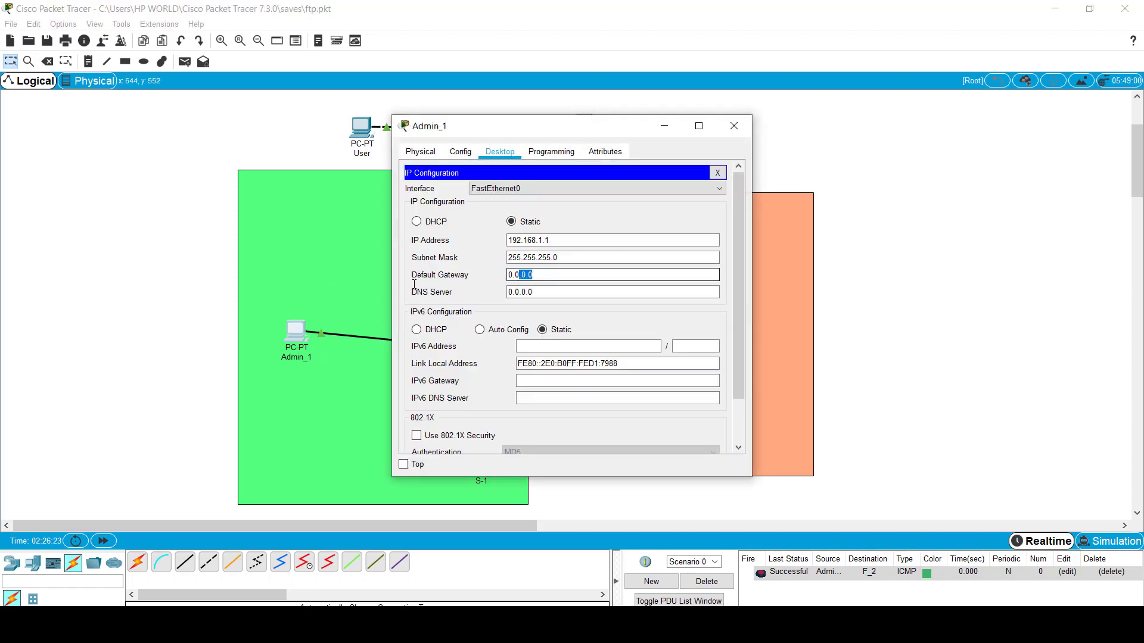
{"action": "left_click_drag", "start_coordinate": [531, 275], "coordinate": [508, 275]}
{"action": "key", "text": "ctrl+v"}
{"action": "key", "text": "Tab"}
{"action": "left_click", "coordinate": [735, 127]}
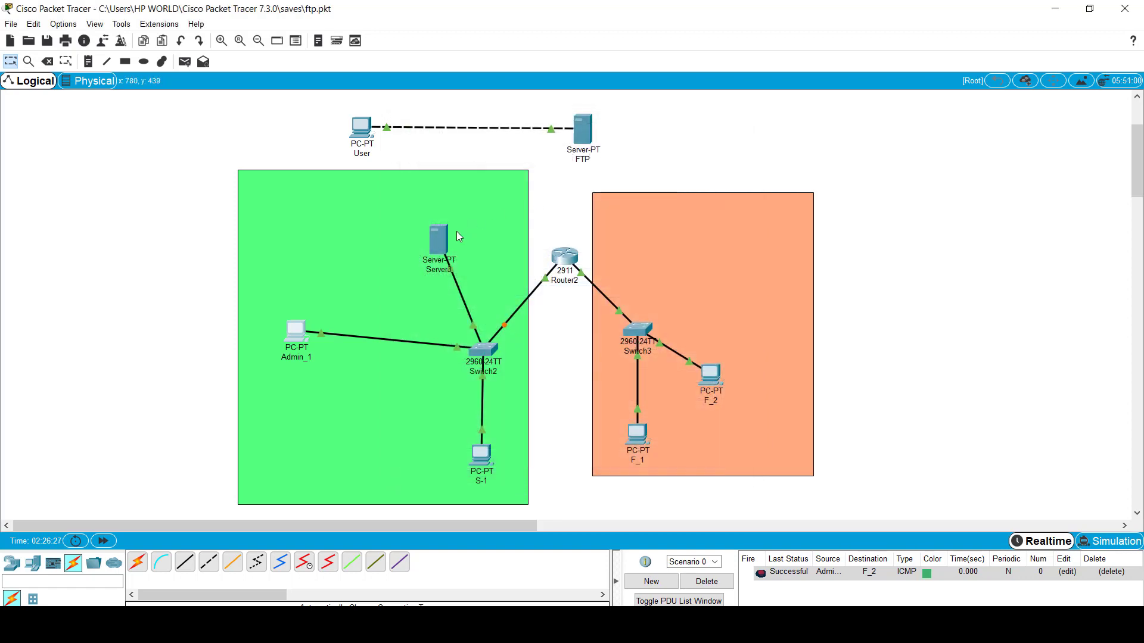
Step: Set Server3's default gateway to 192.168.1.7 after checking its FastEthernet0 settings
{"action": "left_click", "coordinate": [441, 237]}
{"action": "left_click", "coordinate": [461, 152]}
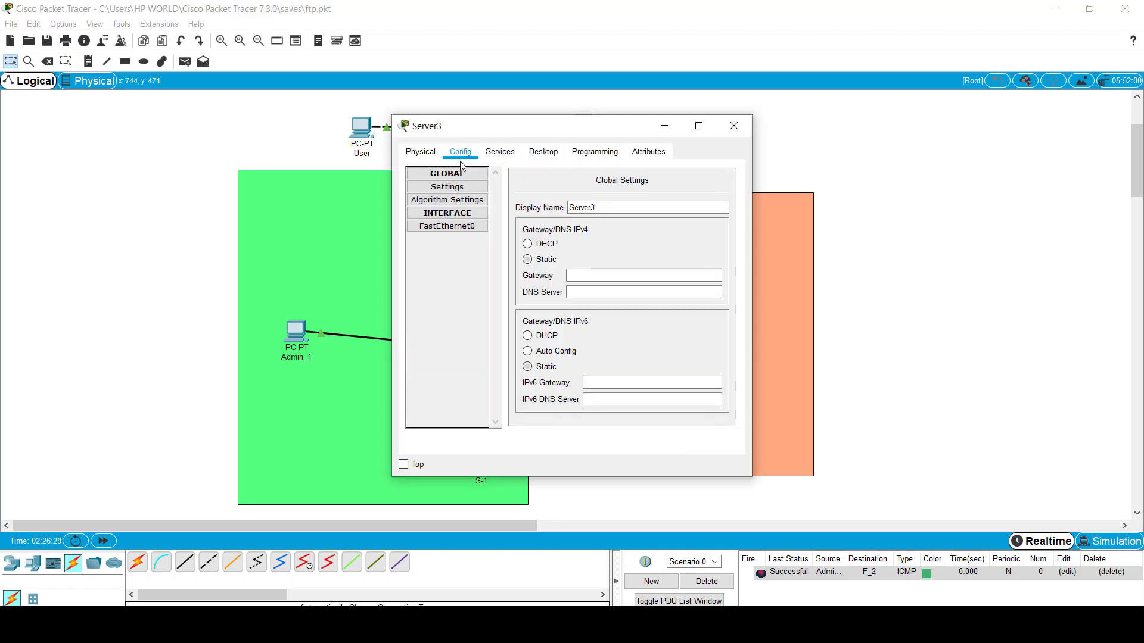
{"action": "left_click", "coordinate": [463, 229]}
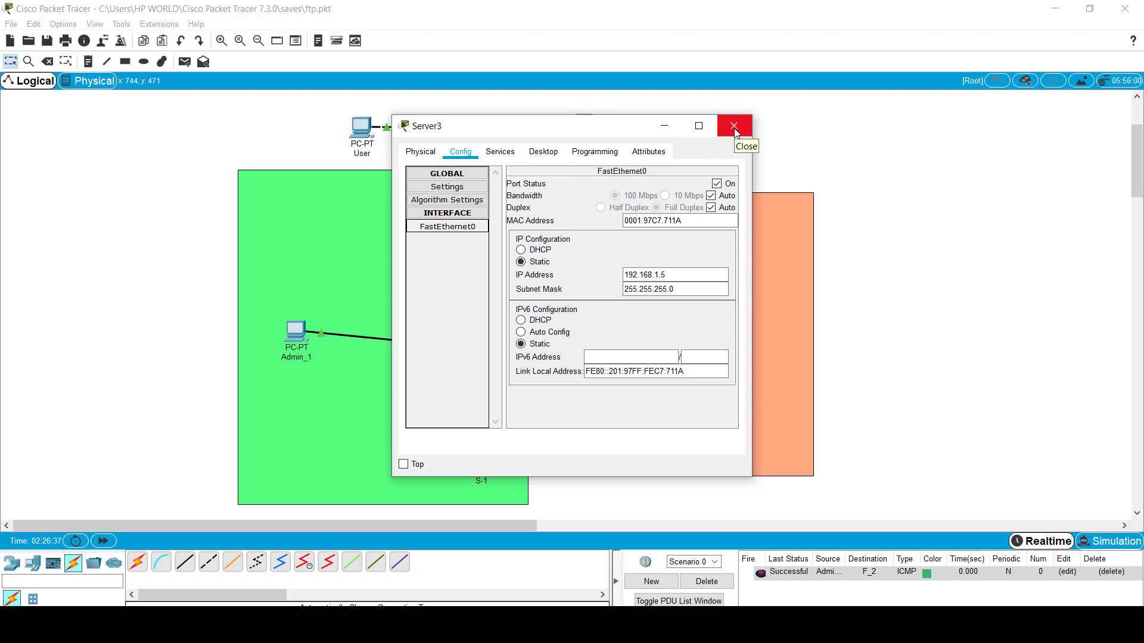
{"action": "left_click", "coordinate": [543, 151]}
{"action": "left_click", "coordinate": [474, 201]}
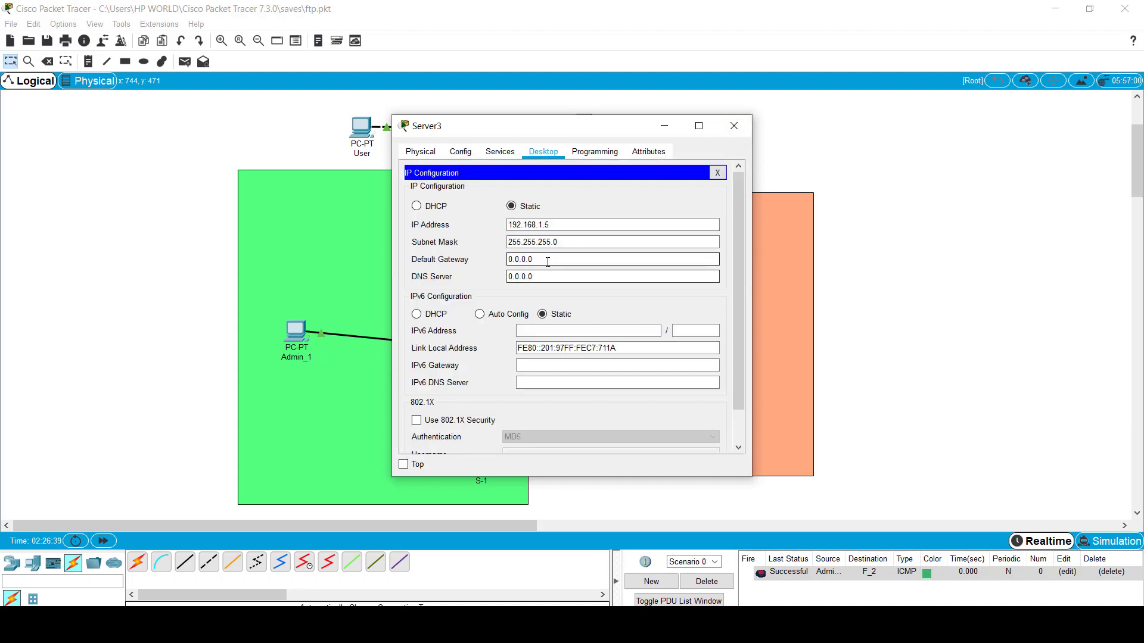
{"action": "left_click", "coordinate": [514, 258]}
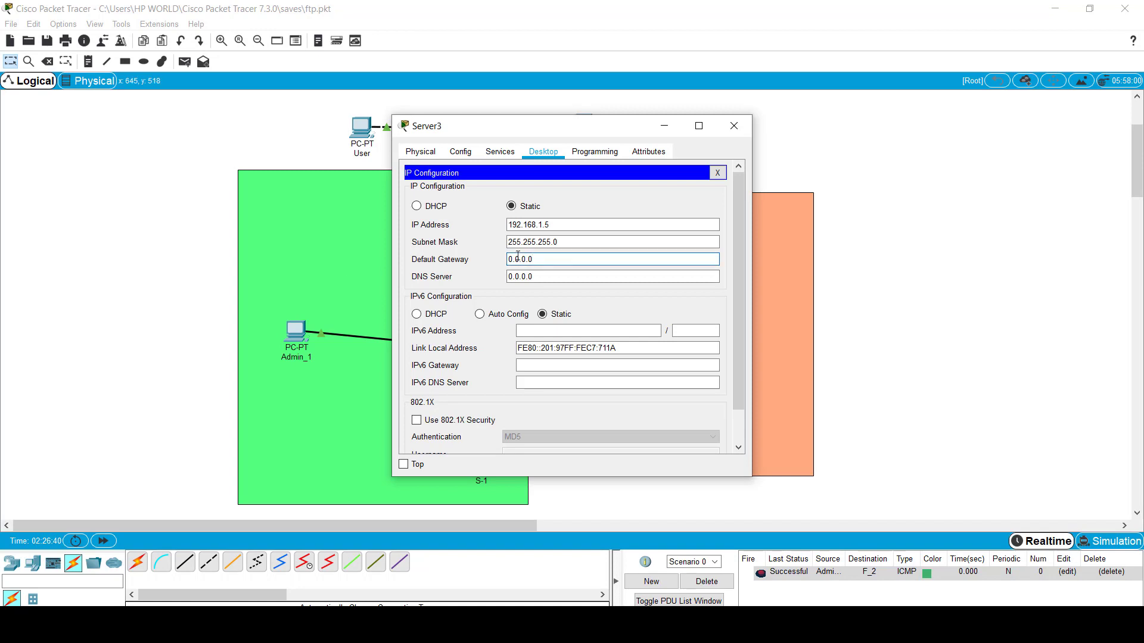
{"action": "left_click_drag", "start_coordinate": [534, 258], "coordinate": [508, 258]}
{"action": "type", "text": "192.168.1.7"}
{"action": "left_click", "coordinate": [734, 126]}
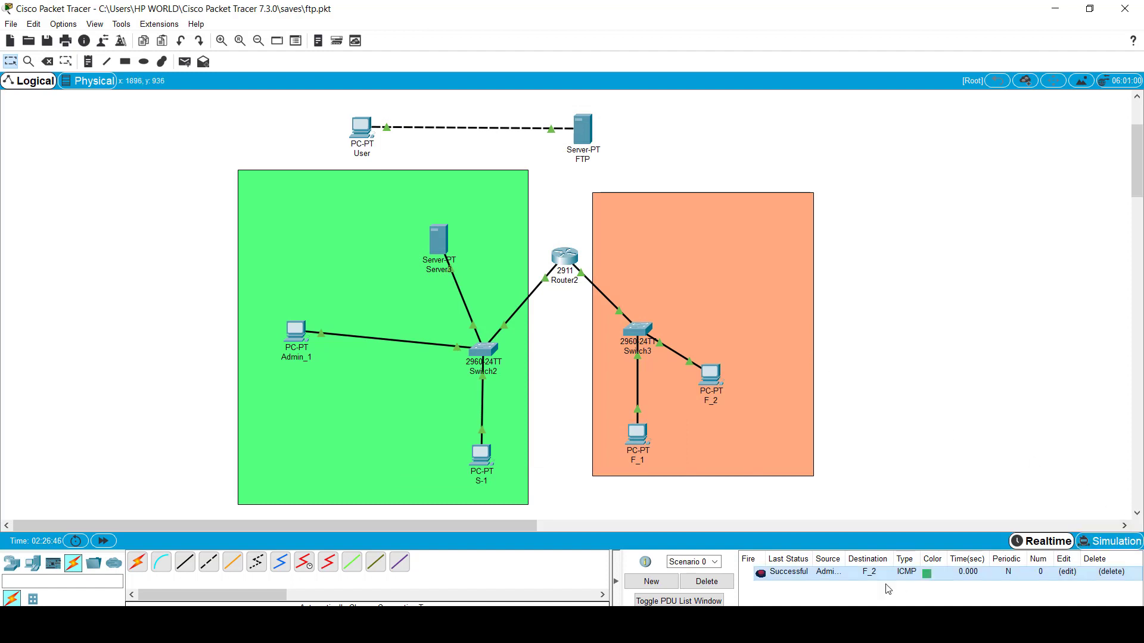
Step: Delete the old Admin_1 to F_2 ping and add a simple PDU from Admin_1 to Server3
{"action": "left_click", "coordinate": [707, 582]}
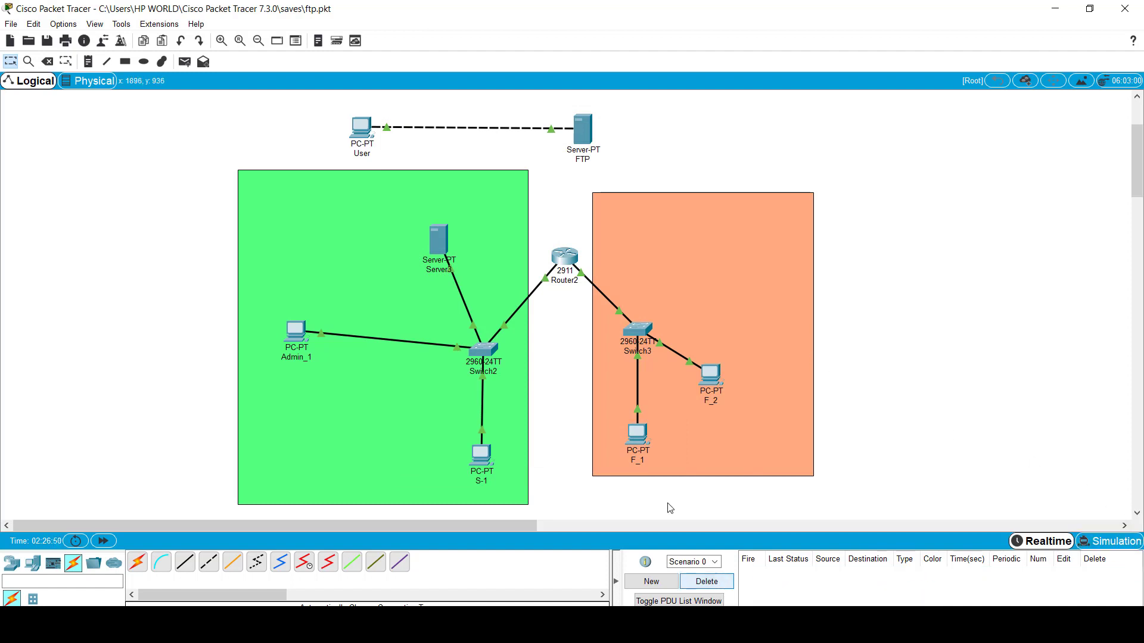
{"action": "left_click", "coordinate": [185, 62]}
{"action": "left_click", "coordinate": [298, 337]}
{"action": "left_click", "coordinate": [440, 235]}
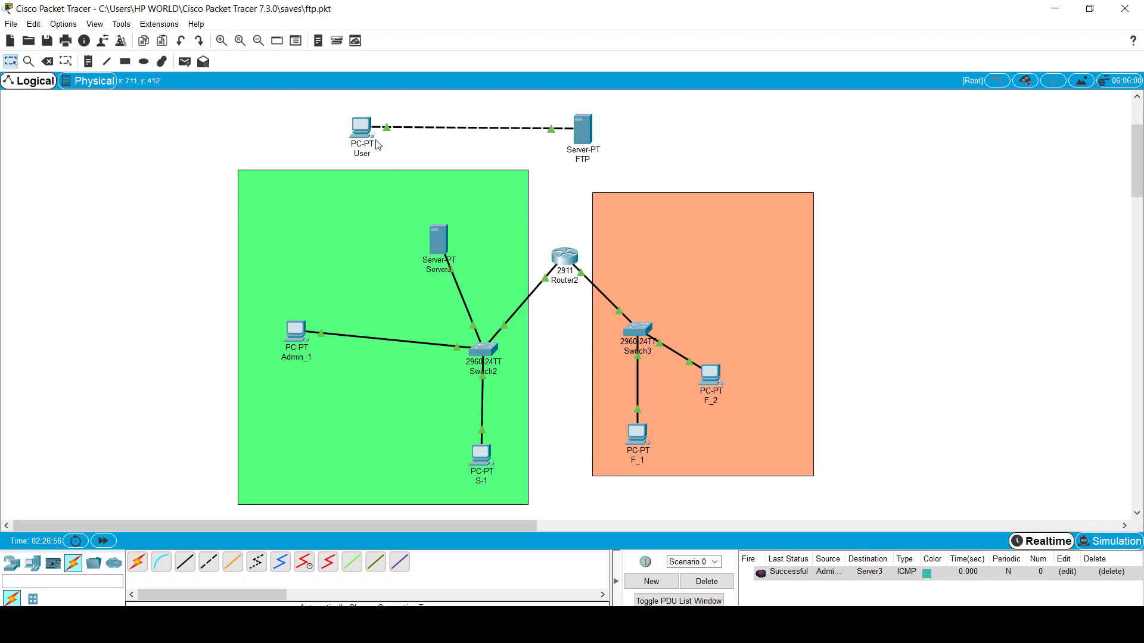
Step: Add simple PDUs from Admin_1 to F_2, then open F_2's device window
{"action": "left_click", "coordinate": [187, 62]}
{"action": "left_click", "coordinate": [296, 331]}
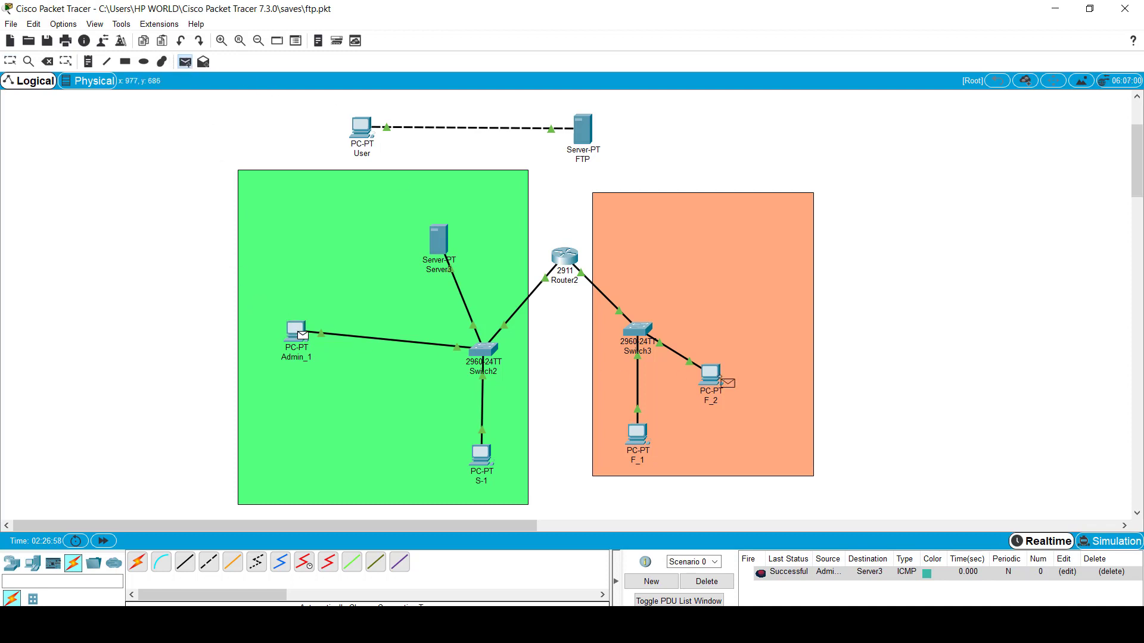
{"action": "left_click", "coordinate": [720, 377]}
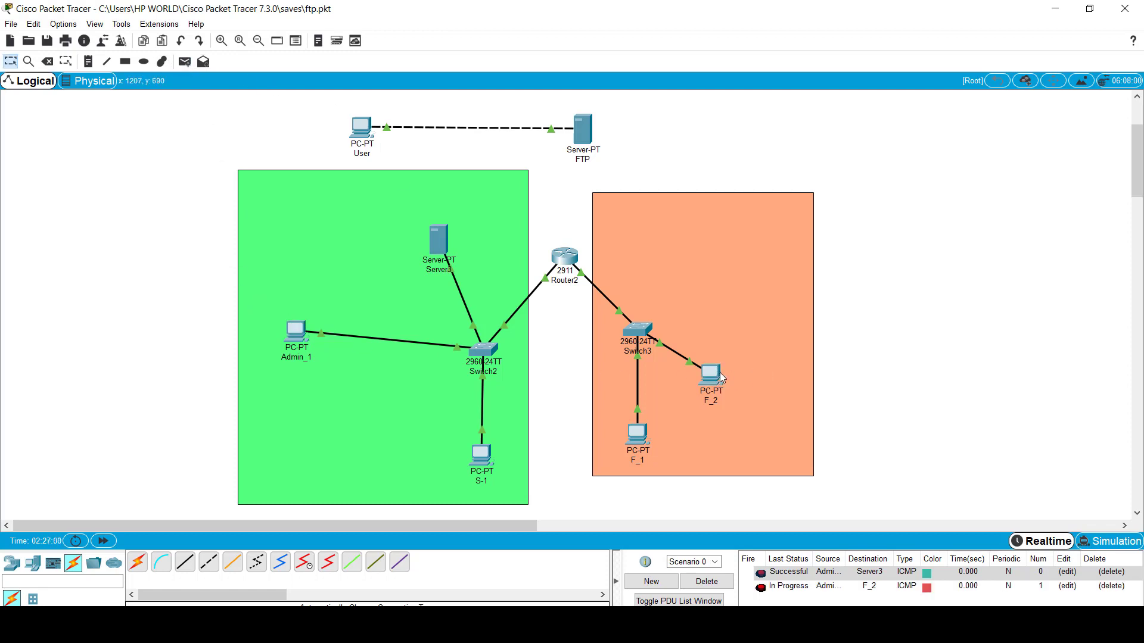
{"action": "left_click", "coordinate": [186, 62]}
{"action": "left_click", "coordinate": [296, 331]}
{"action": "left_click", "coordinate": [714, 378]}
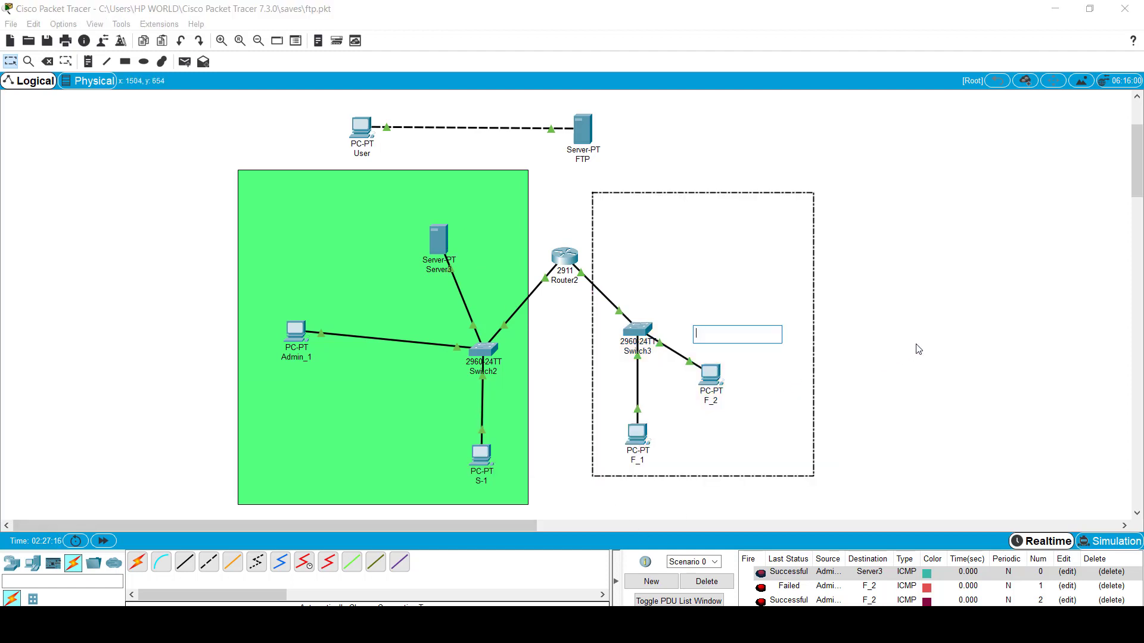
{"action": "left_click", "coordinate": [702, 384]}
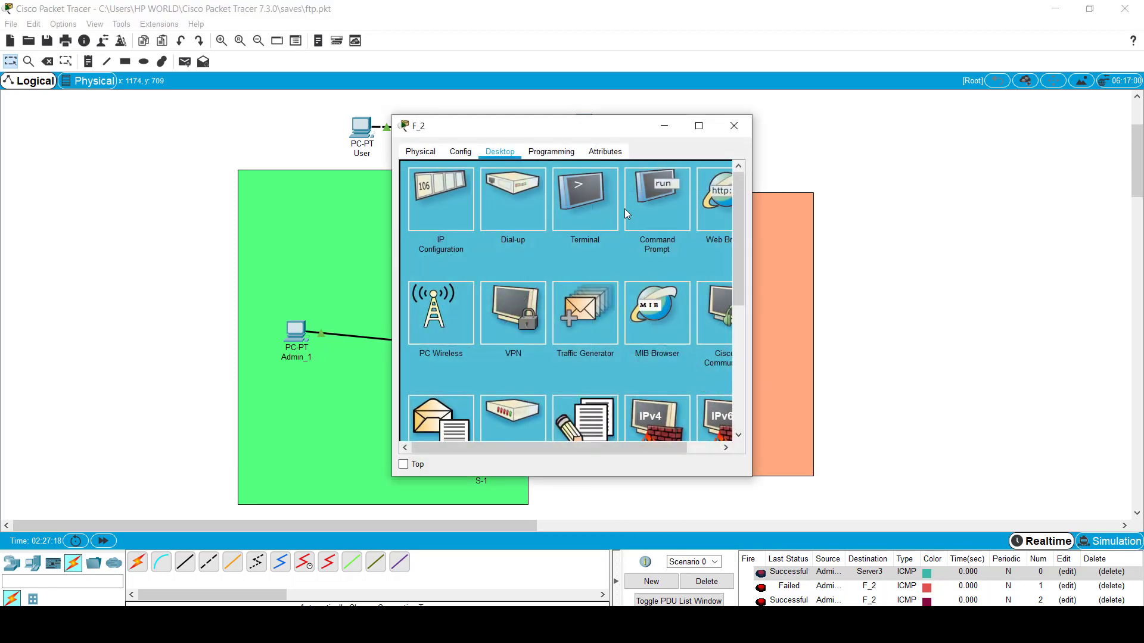
Step: From F_2's command prompt, connect by FTP to 192.168.1.5 and log in as faculty
{"action": "left_click", "coordinate": [637, 201]}
{"action": "left_click_drag", "start_coordinate": [602, 127], "coordinate": [962, 130]}
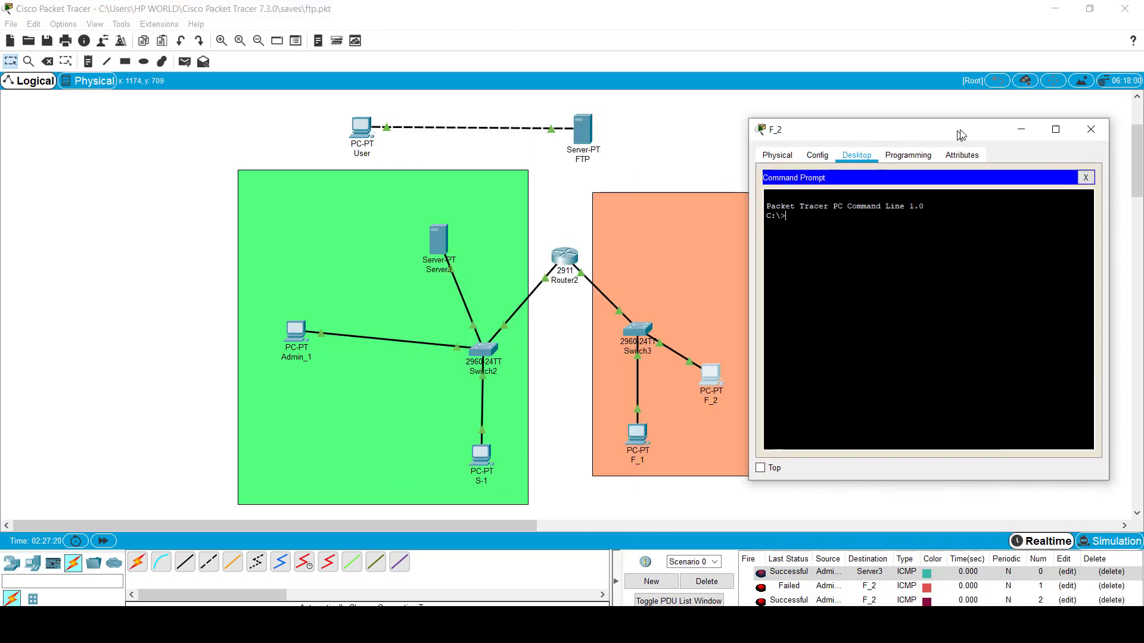
{"action": "type", "text": "ftp"}
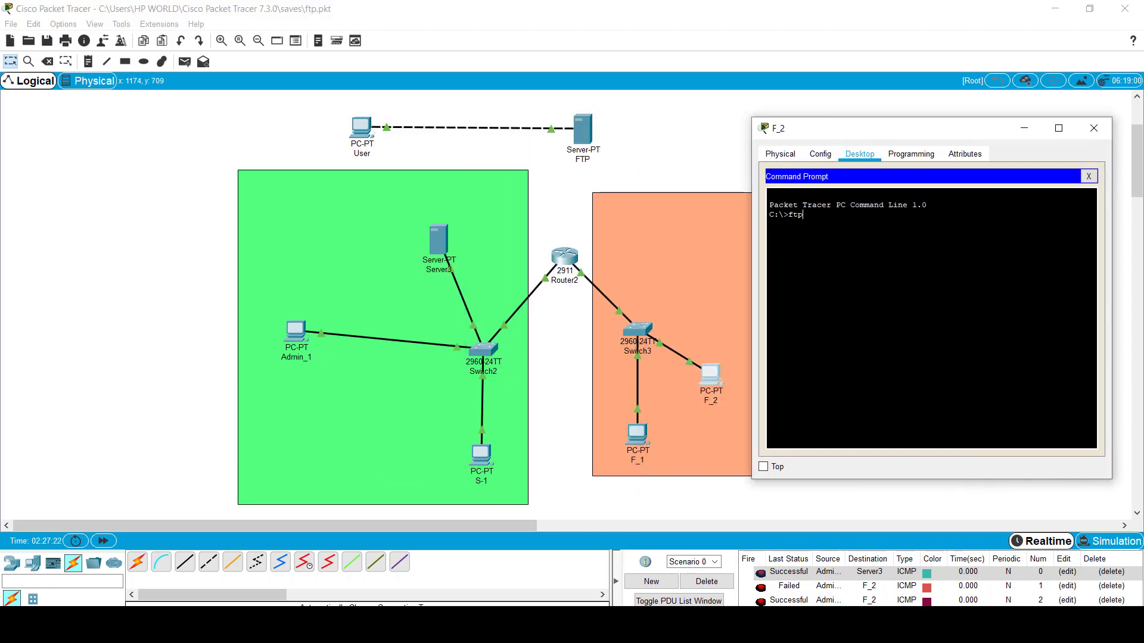
{"action": "type", "text": " 192.168.1.5"}
{"action": "key", "text": "Return"}
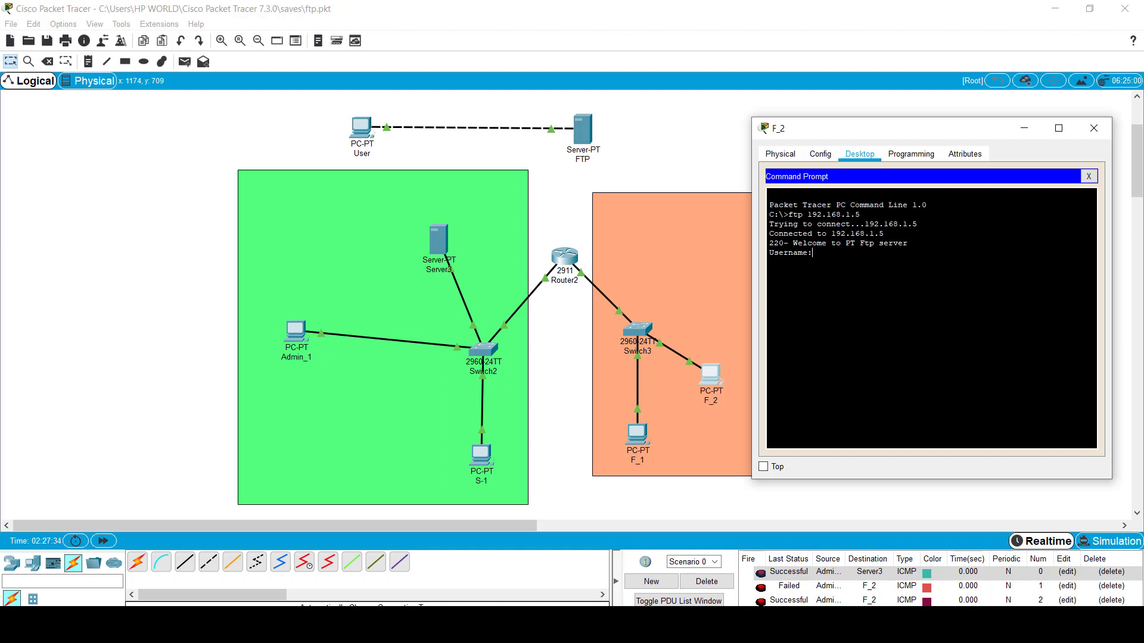
{"action": "type", "text": "faculty"}
{"action": "key", "text": "Return"}
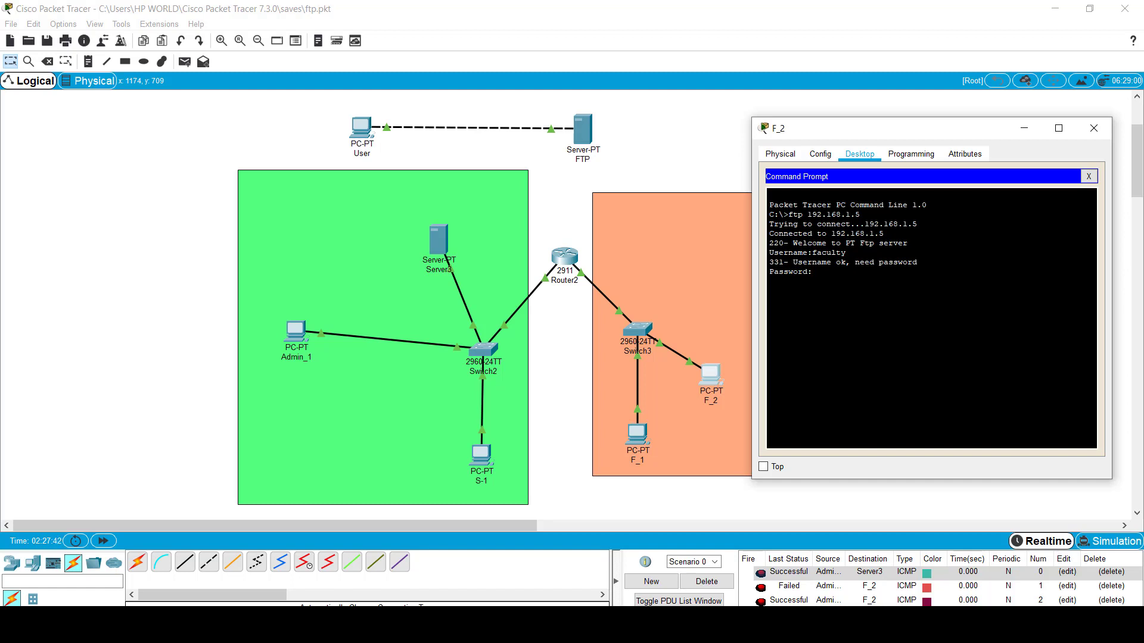
{"action": "key", "text": "Return"}
Step: List the server's files with dir, noting data.txt, then close the prompt
{"action": "type", "text": "dir"}
{"action": "key", "text": "Return"}
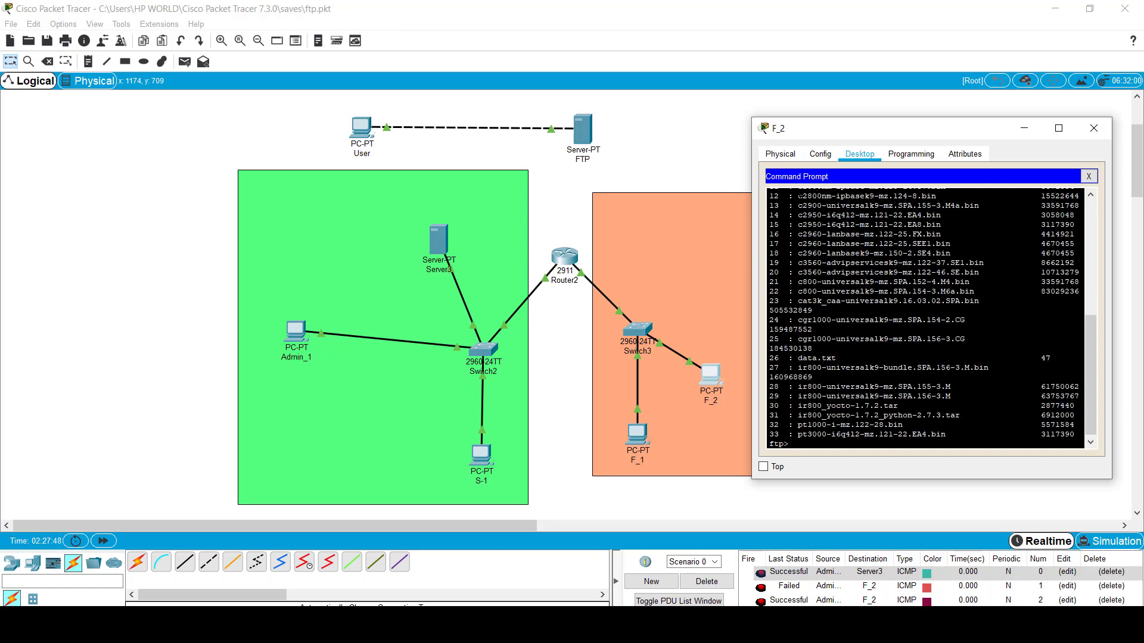
{"action": "left_click_drag", "start_coordinate": [840, 358], "coordinate": [798, 358]}
{"action": "left_click", "coordinate": [813, 449]}
{"action": "left_click", "coordinate": [1088, 177]}
Step: Write 'this is the faculty file' in F_2's Text Editor and save it as faculty.txt
{"action": "scroll", "coordinate": [858, 408], "scroll_direction": "down", "scroll_amount": 3}
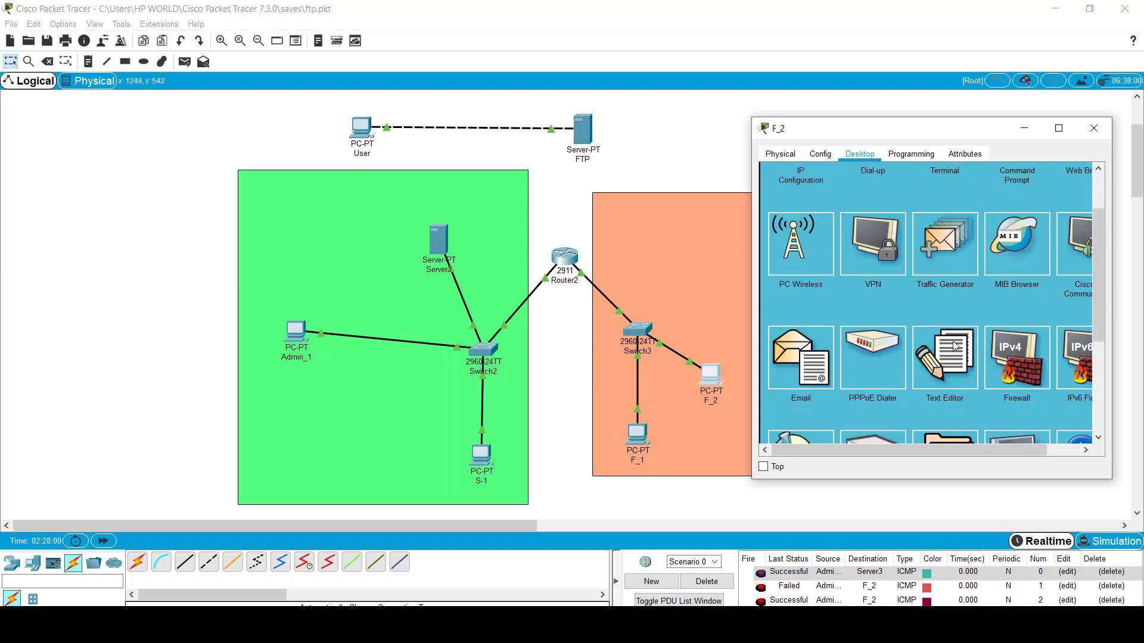
{"action": "left_click", "coordinate": [943, 344]}
{"action": "left_click", "coordinate": [845, 241]}
{"action": "type", "text": "this is the faculty file"}
{"action": "key", "text": "ctrl+s"}
{"action": "type", "text": "faculty."}
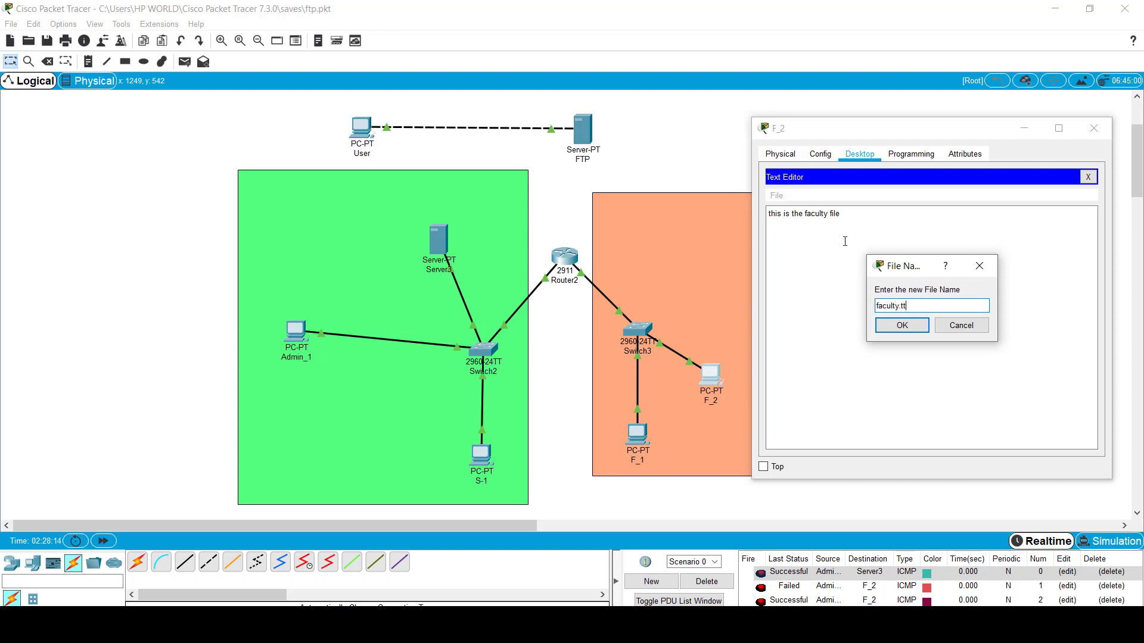
{"action": "type", "text": "ttt"}
{"action": "key", "text": "Return"}
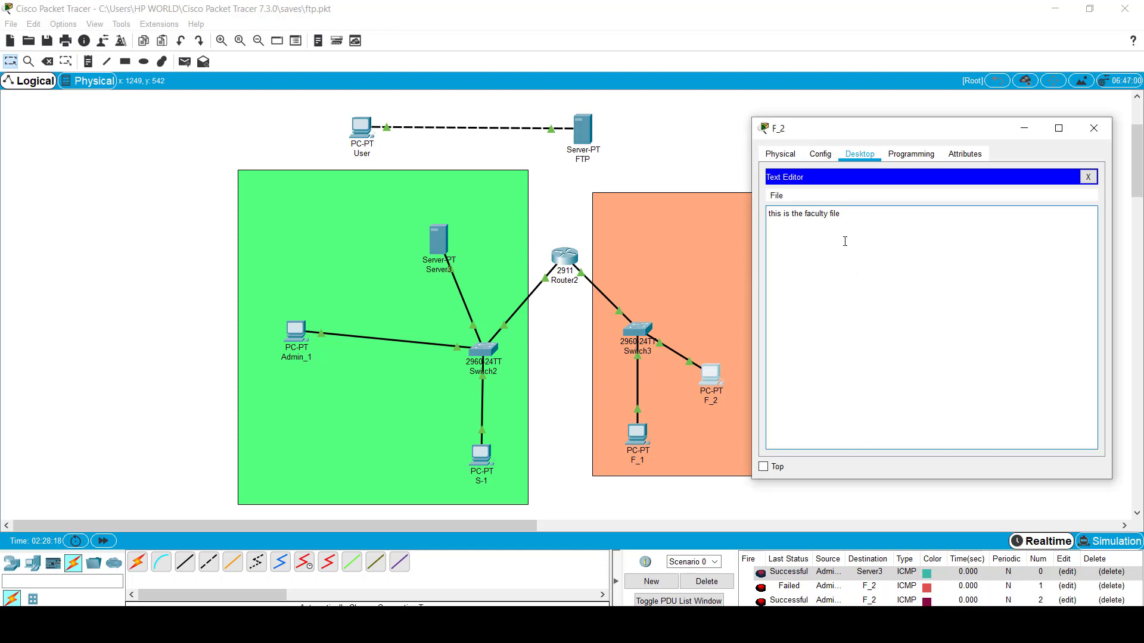
{"action": "left_click", "coordinate": [1088, 176]}
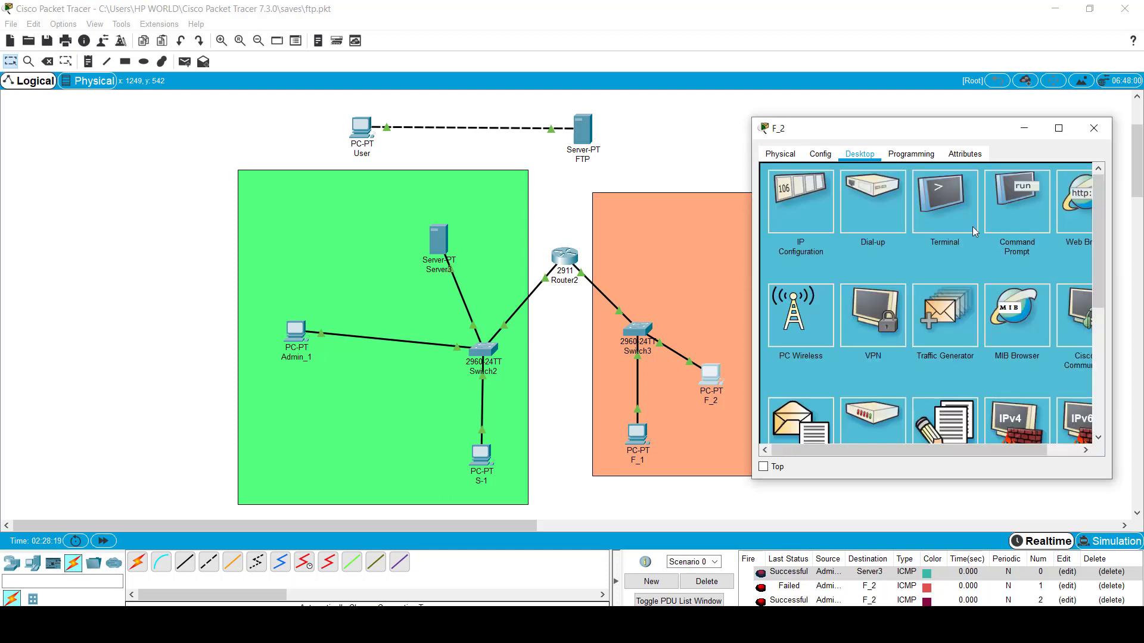
Step: List F_2's local files with dir to confirm faculty.txt is present
{"action": "left_click", "coordinate": [1017, 219]}
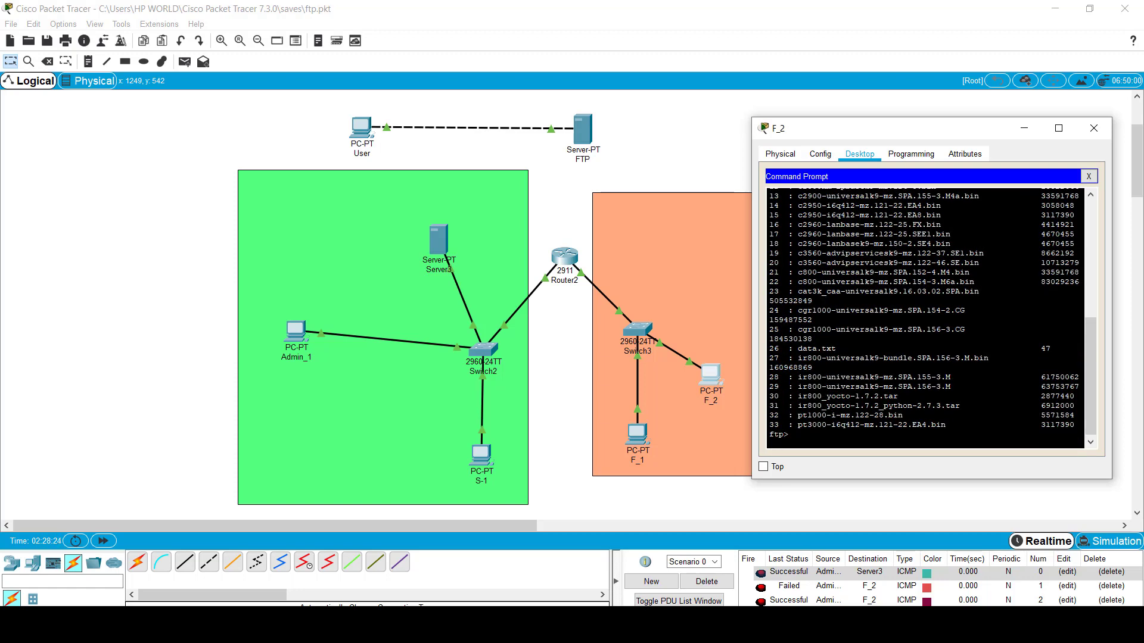
{"action": "type", "text": "dir"}
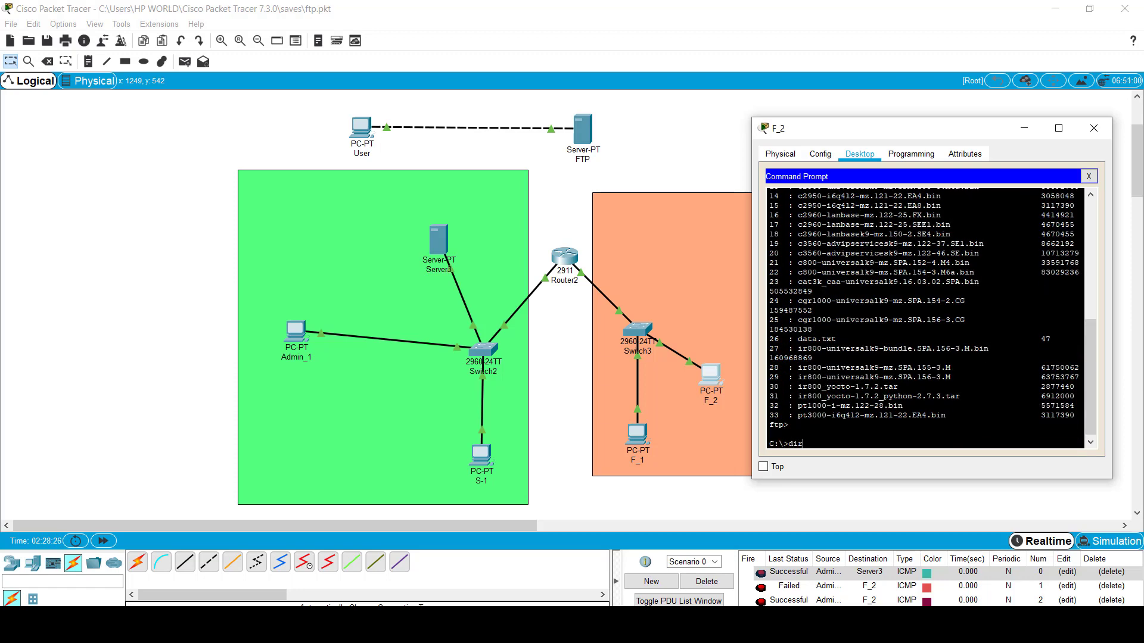
{"action": "key", "text": "Return"}
{"action": "left_click_drag", "start_coordinate": [769, 405], "coordinate": [1017, 415]}
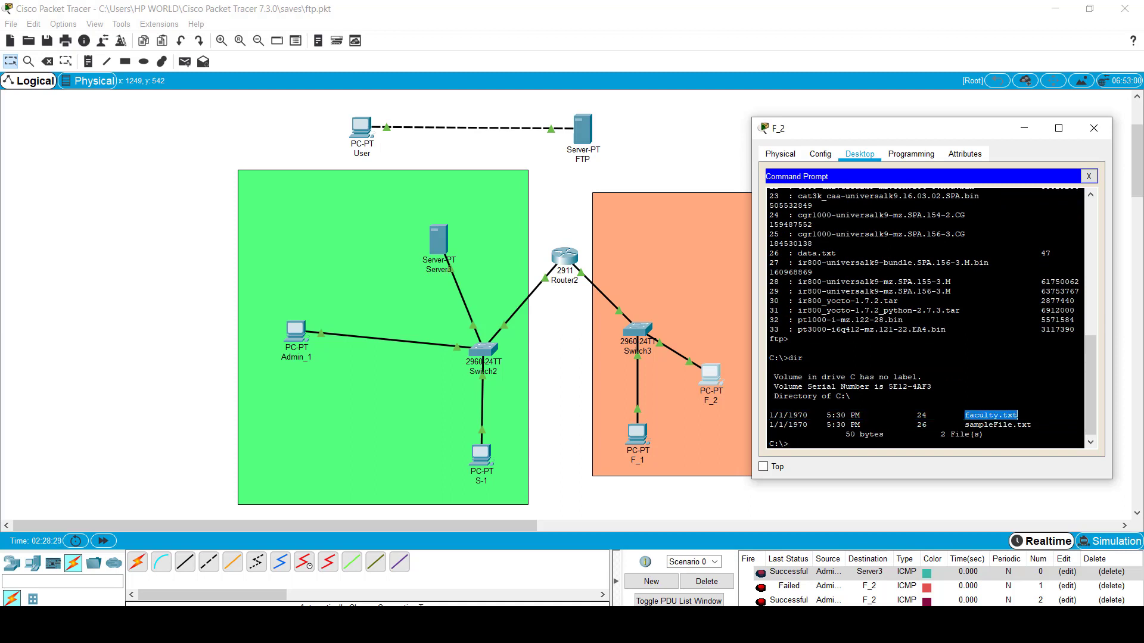
{"action": "left_click", "coordinate": [841, 444]}
Step: Log in to FTP server 192.168.1.5 as faculty and upload faculty.txt (24 bytes)
{"action": "type", "text": "ftp"}
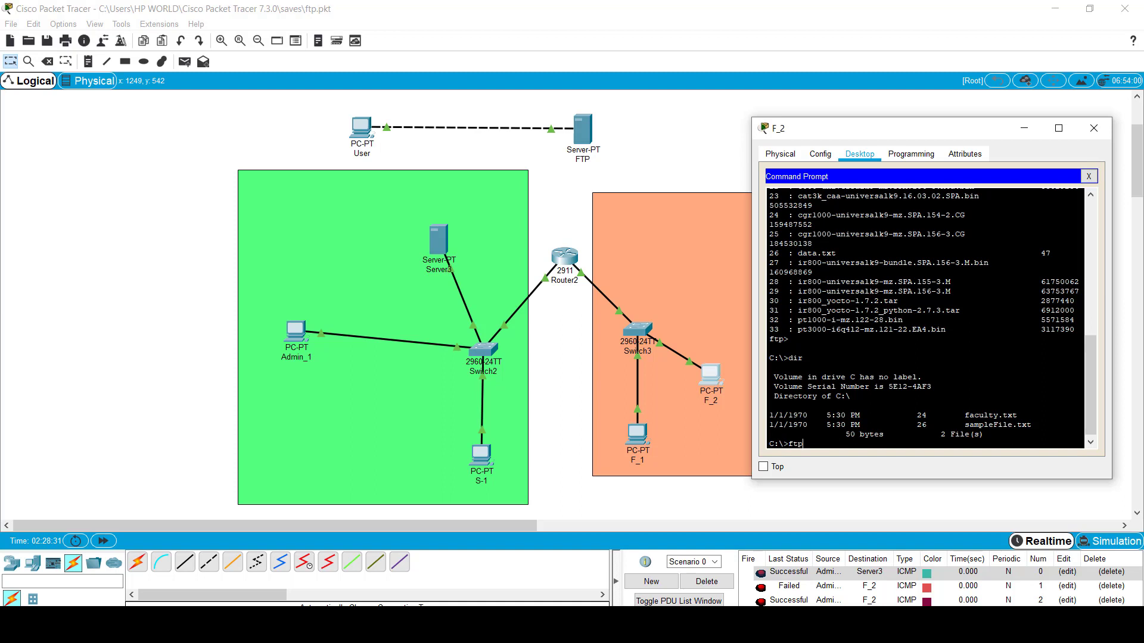
{"action": "type", "text": " 192.168.1.5"}
{"action": "key", "text": "Return"}
{"action": "type", "text": "faculty"}
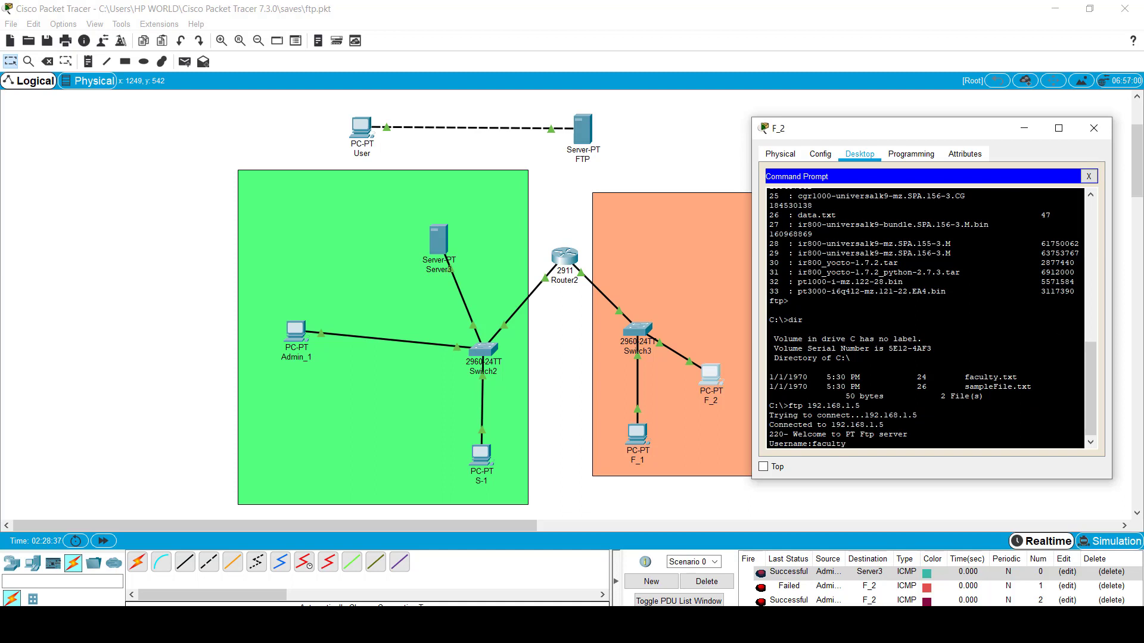
{"action": "key", "text": "Return"}
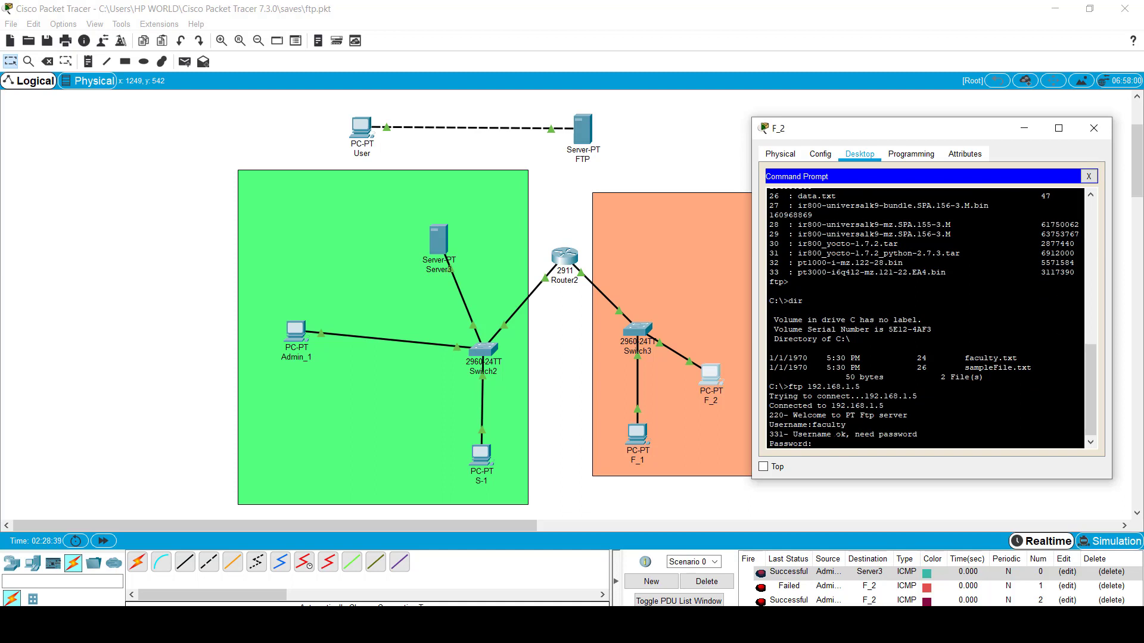
{"action": "key", "text": "Return"}
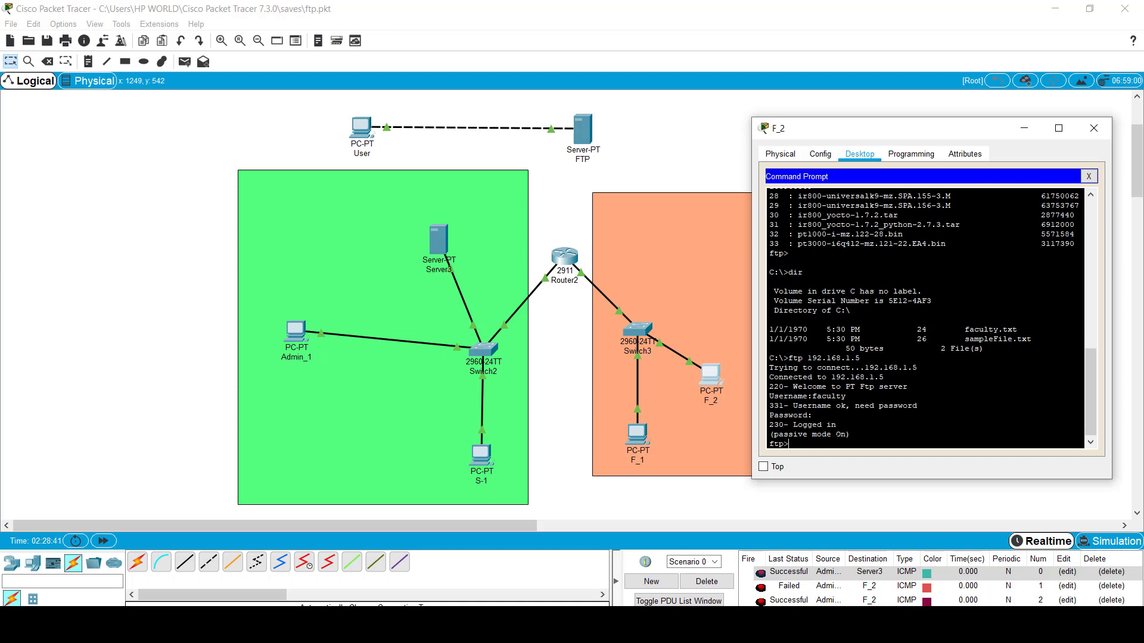
{"action": "type", "text": "put faculty.txt"}
{"action": "key", "text": "Return"}
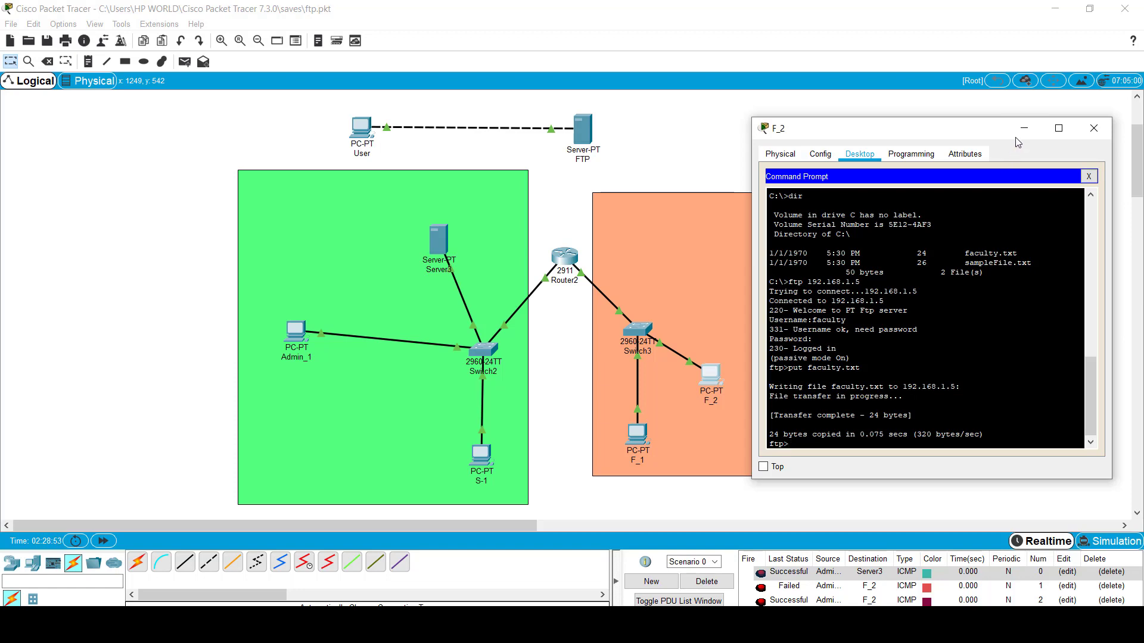
{"action": "left_click", "coordinate": [434, 237]}
Step: Find faculty.txt in Server3's Services > FTP file list, then close the window
{"action": "left_click", "coordinate": [434, 237]}
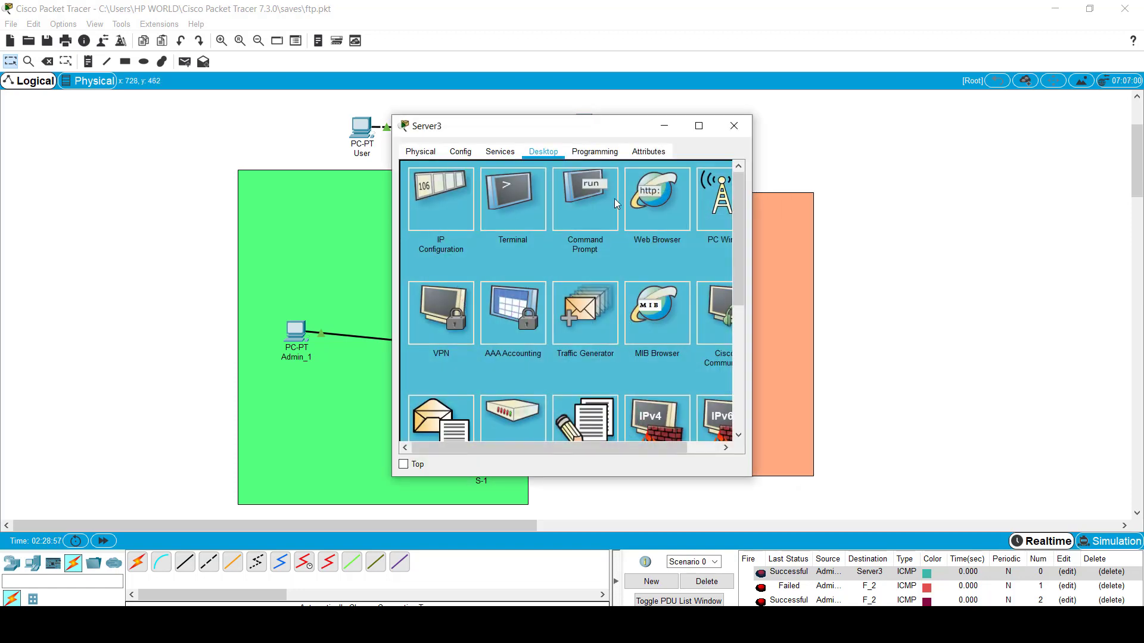
{"action": "left_click", "coordinate": [500, 151]}
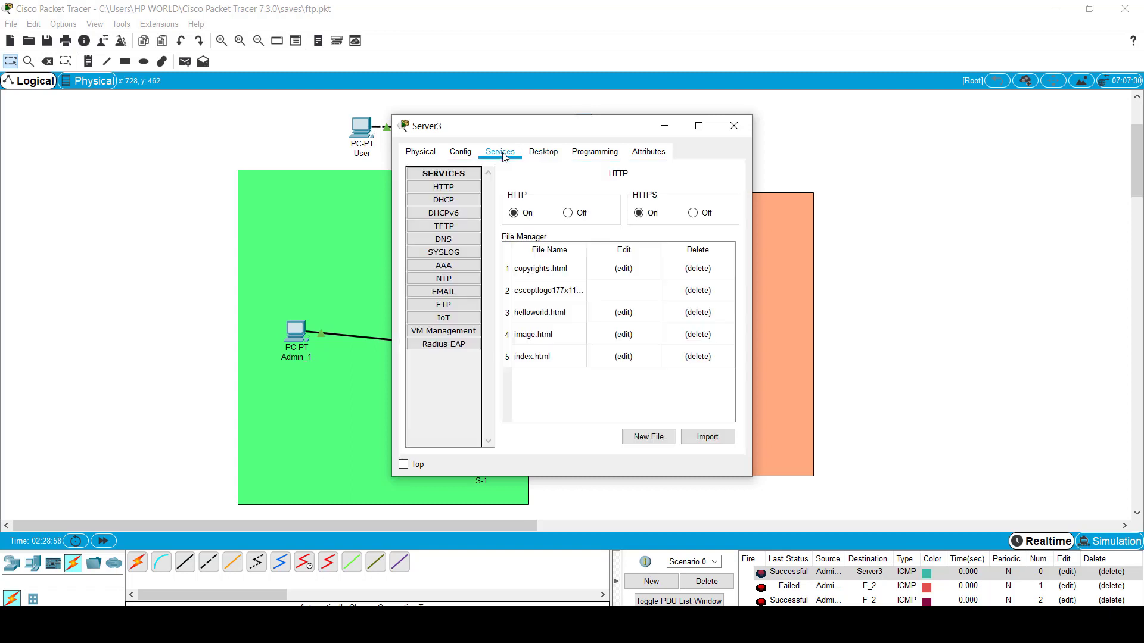
{"action": "left_click", "coordinate": [448, 307]}
{"action": "scroll", "coordinate": [595, 377], "scroll_direction": "down", "scroll_amount": 2}
{"action": "scroll", "coordinate": [595, 381], "scroll_direction": "down", "scroll_amount": 5}
{"action": "scroll", "coordinate": [593, 393], "scroll_direction": "up", "scroll_amount": 8}
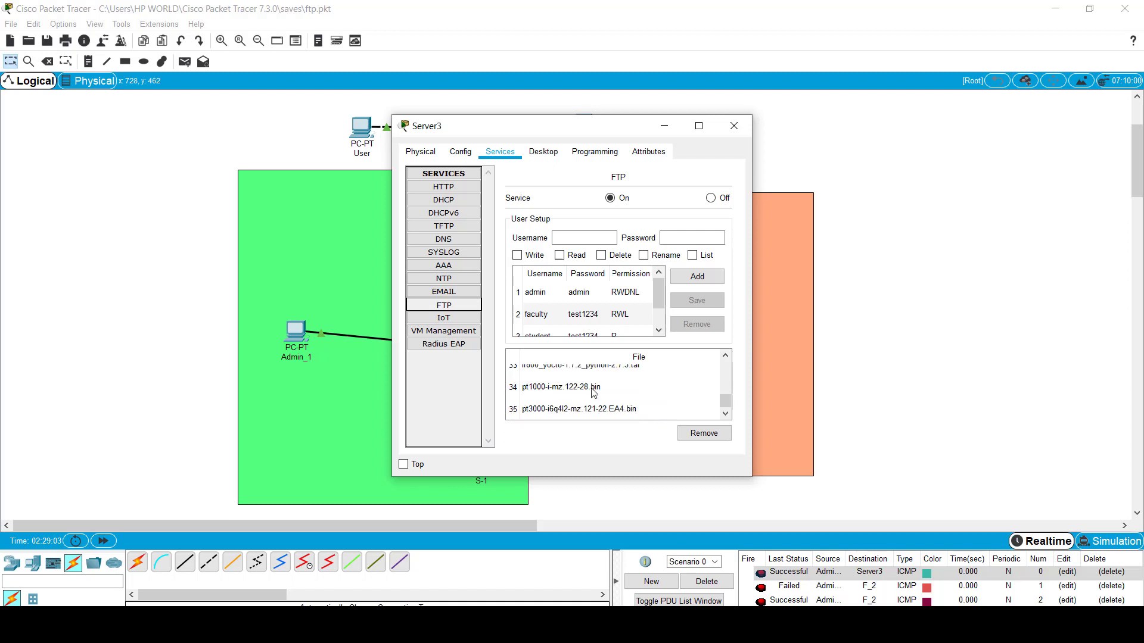
{"action": "scroll", "coordinate": [593, 393], "scroll_direction": "down", "scroll_amount": 7}
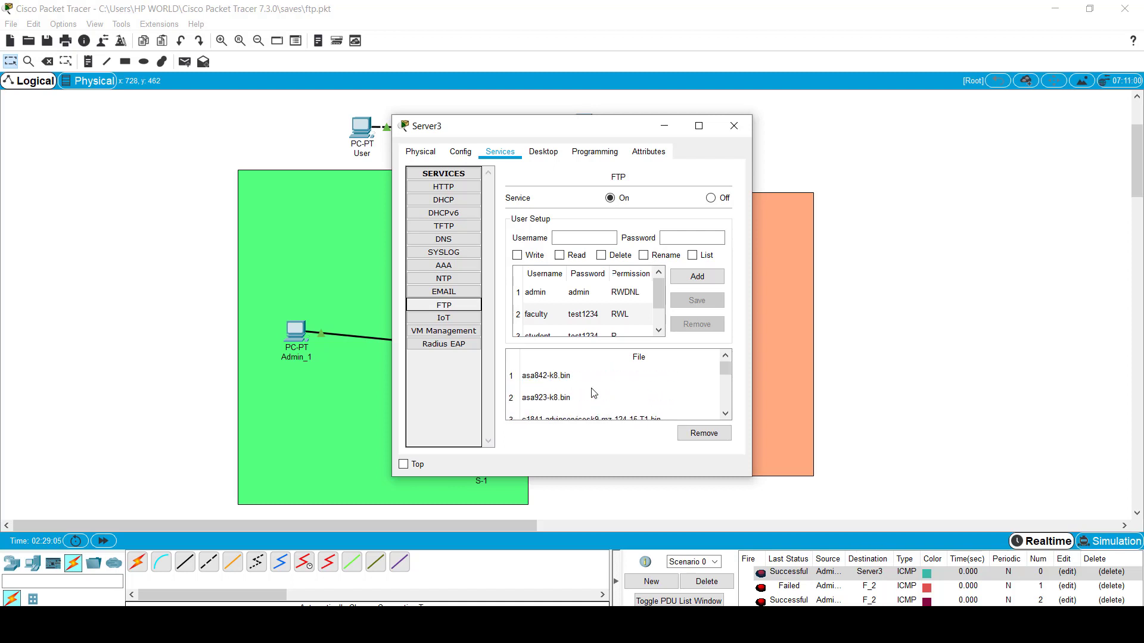
{"action": "scroll", "coordinate": [593, 393], "scroll_direction": "down", "scroll_amount": 14}
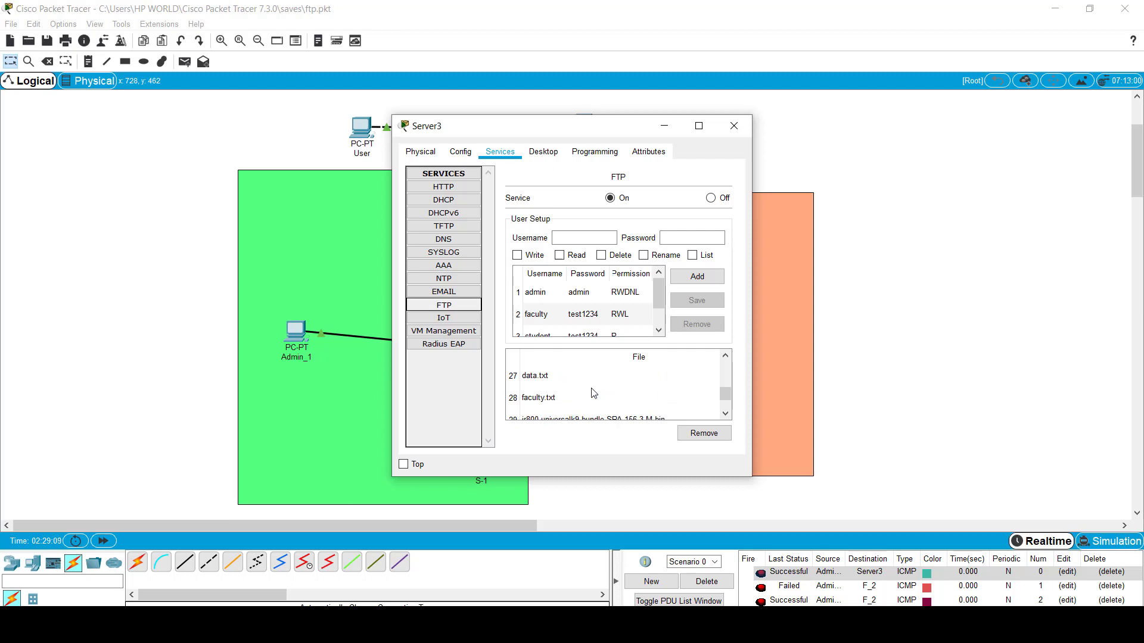
{"action": "left_click", "coordinate": [559, 399]}
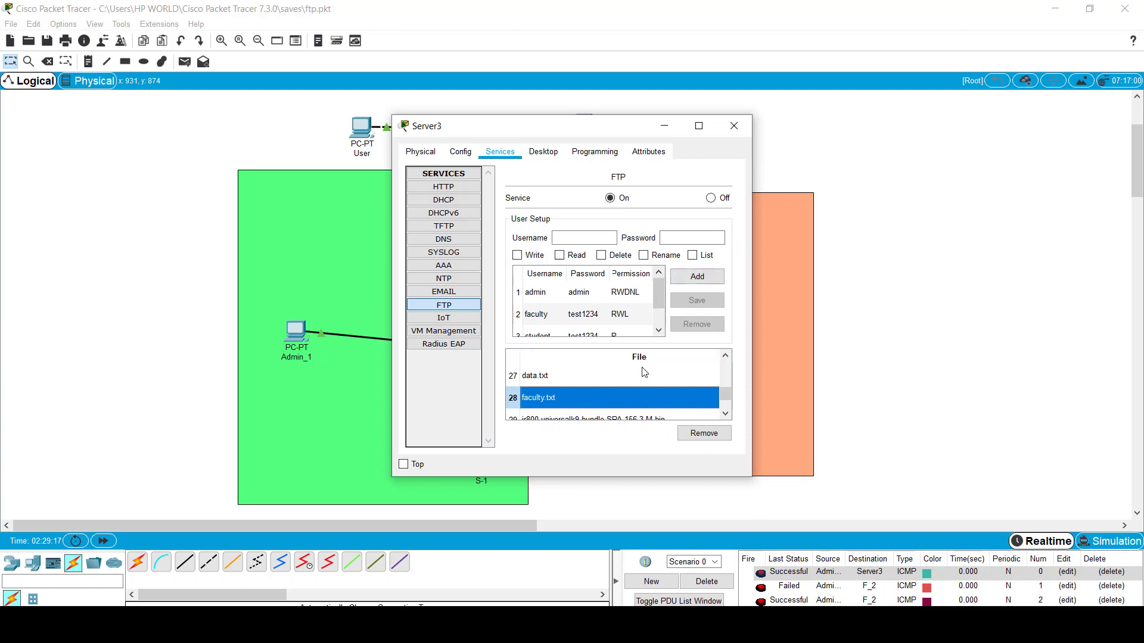
{"action": "left_click", "coordinate": [734, 126]}
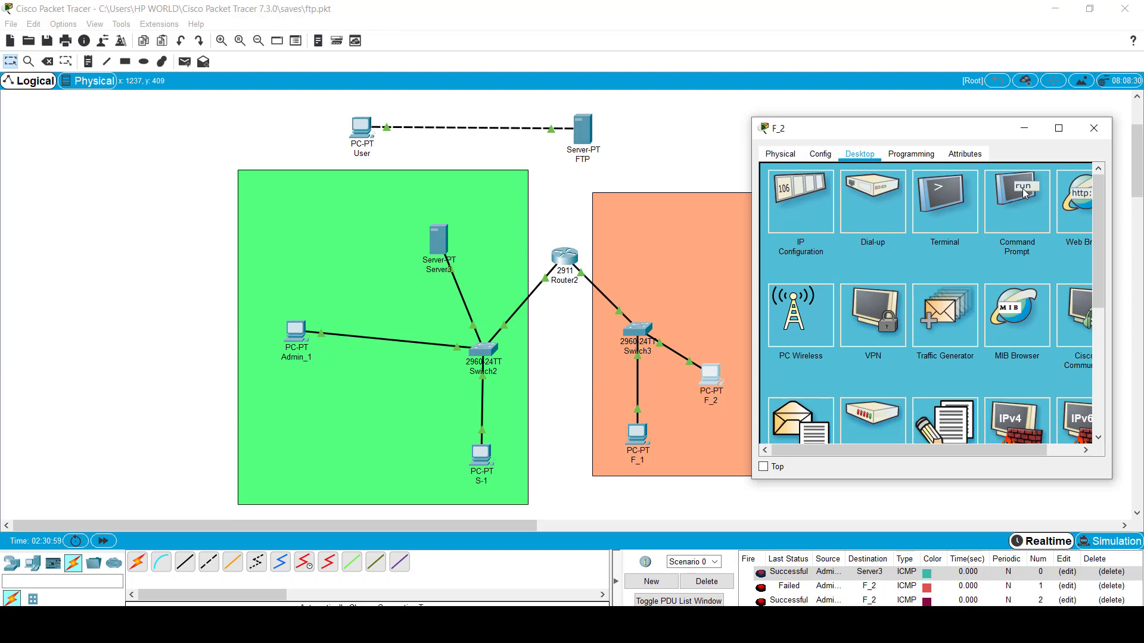
Step: Bring up the Windows Start search
{"action": "key", "text": "super"}
Step: Launch FileZilla from an 'ftp' search, dismiss its update check, and return to the slide show
{"action": "type", "text": "ftp"}
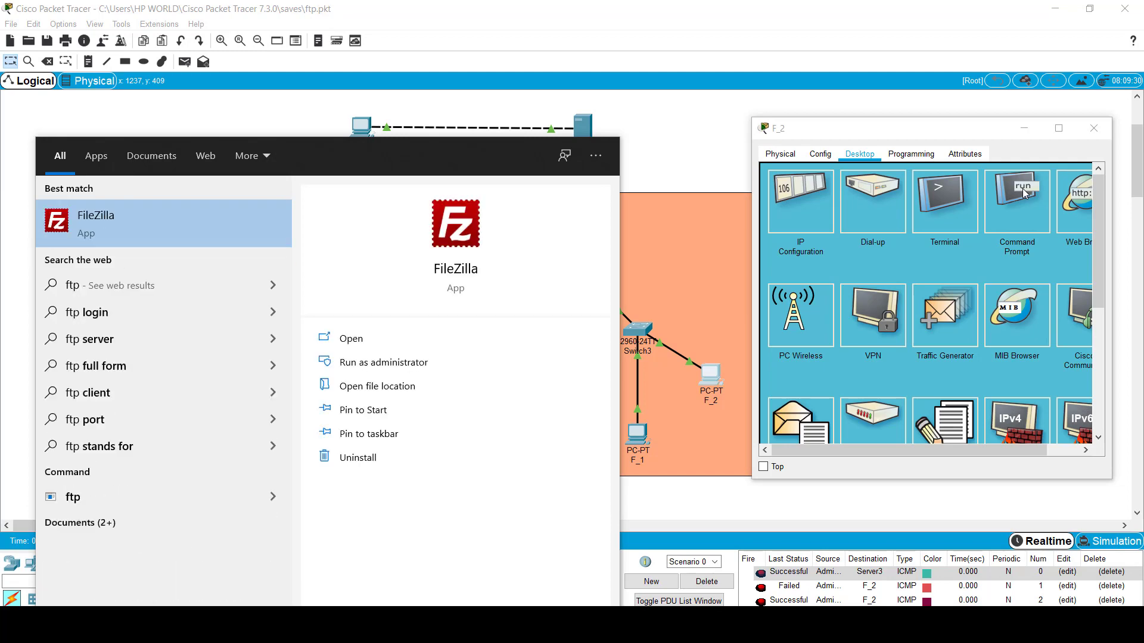
{"action": "key", "text": "Return"}
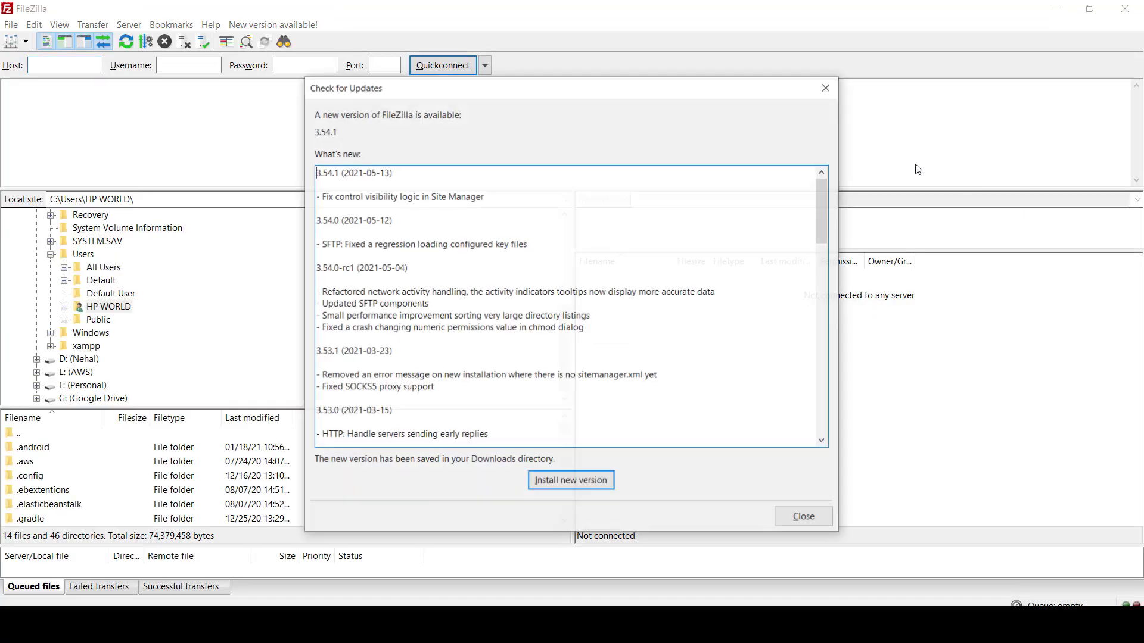
{"action": "left_click", "coordinate": [827, 88]}
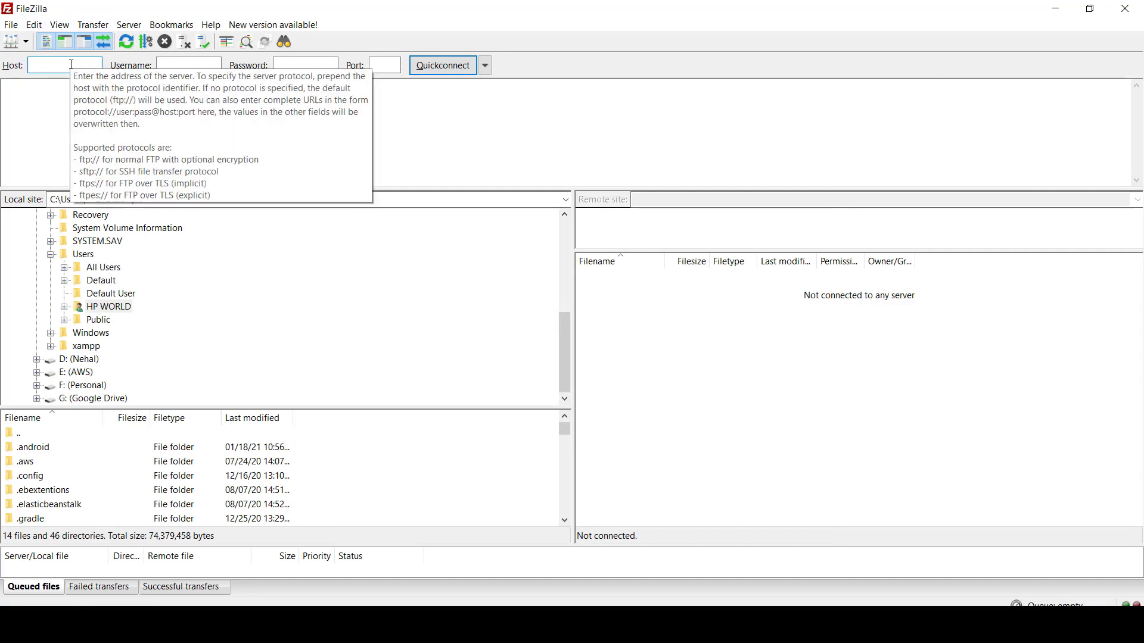
{"action": "left_click", "coordinate": [202, 62]}
{"action": "left_click", "coordinate": [302, 67]}
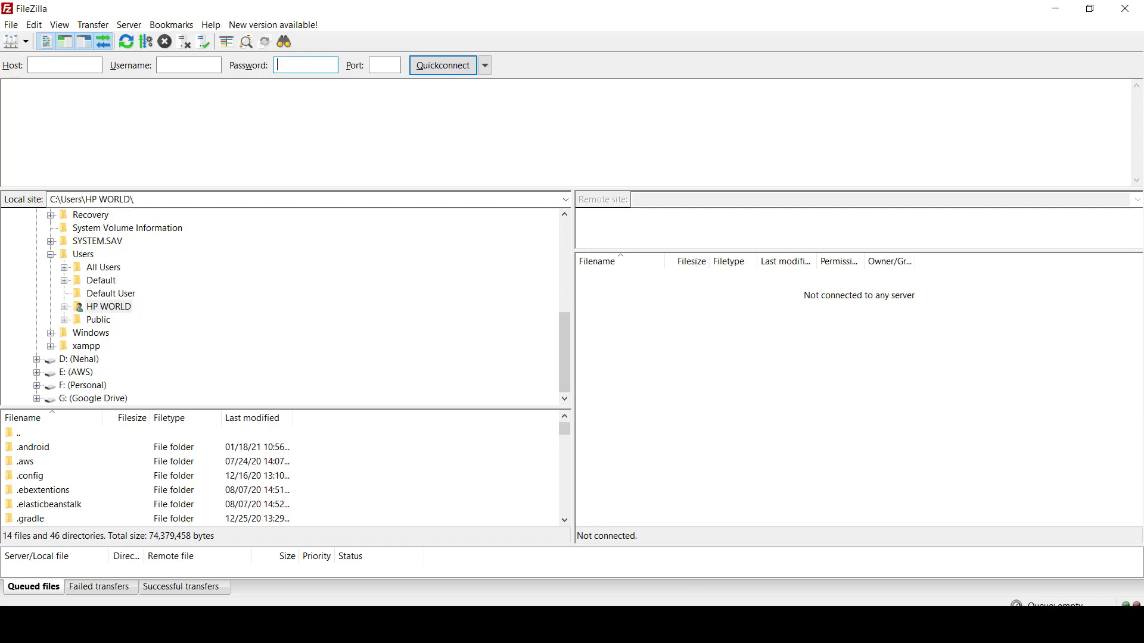
{"action": "left_click", "coordinate": [713, 626]}
Step: Advance to the FileZilla overview slide and underline webnots.com with the red pen
{"action": "left_click", "coordinate": [759, 565]}
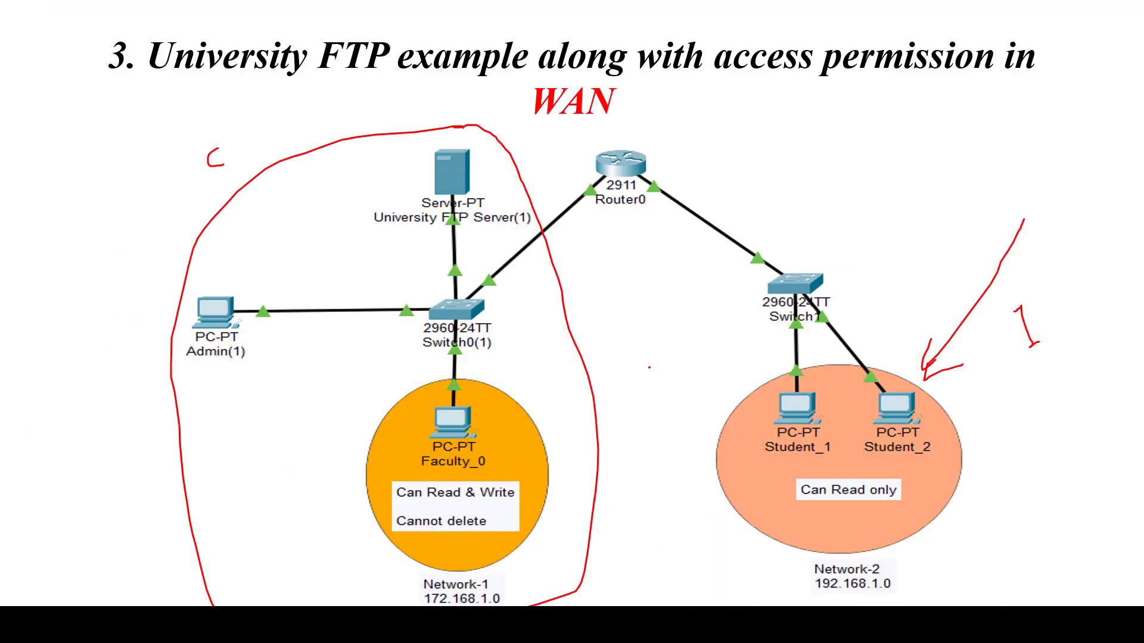
{"action": "key", "text": "Right"}
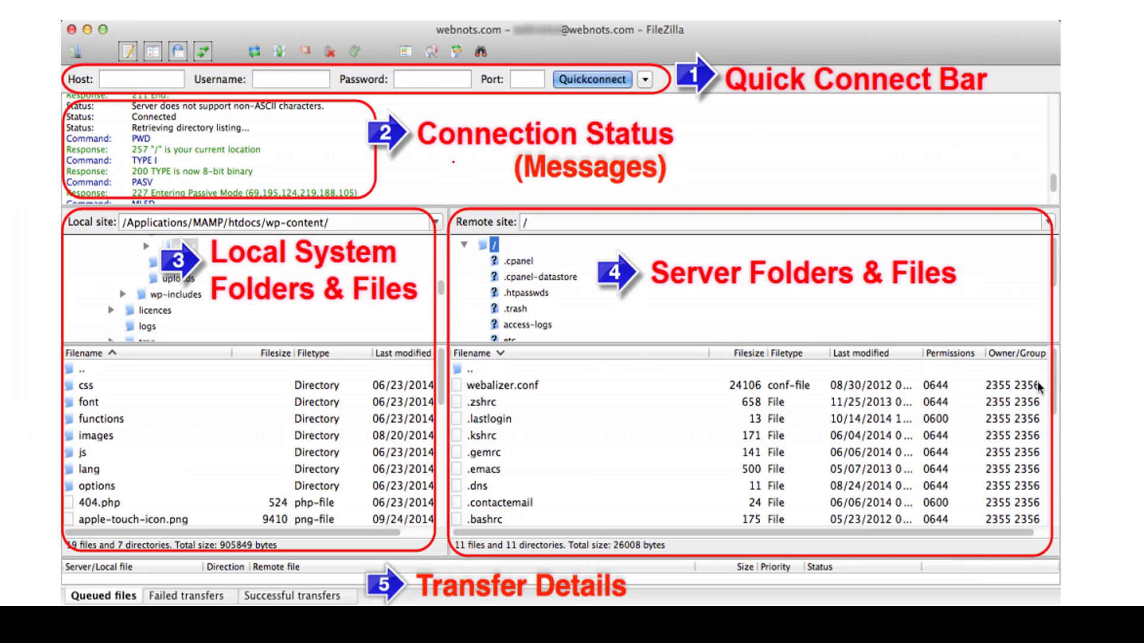
{"action": "left_click_drag", "start_coordinate": [439, 38], "coordinate": [488, 37]}
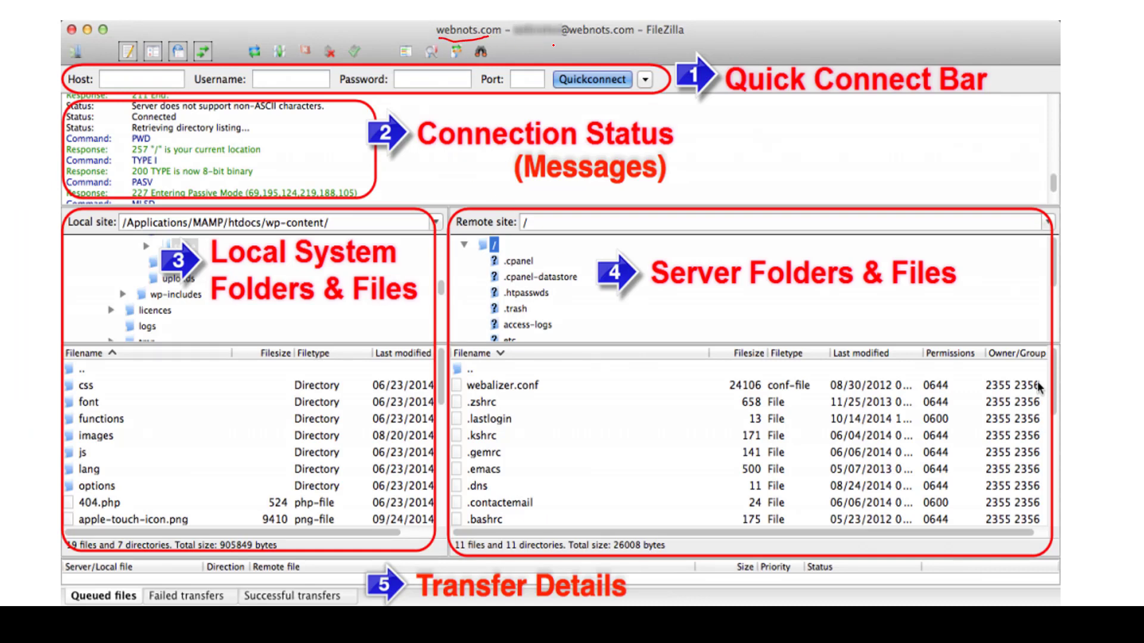